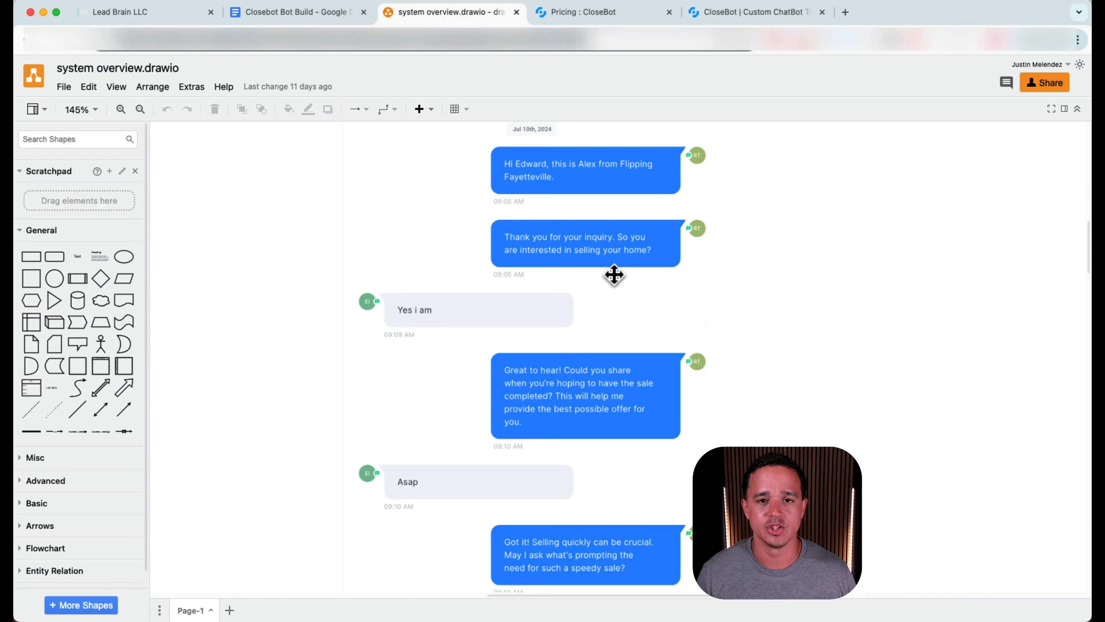
Read the bot's opening and qualifying questions and the home seller's replies in the sample text conversation.
{"action": "scroll", "coordinate": [614, 274], "scroll_direction": "down", "scroll_amount": 5}
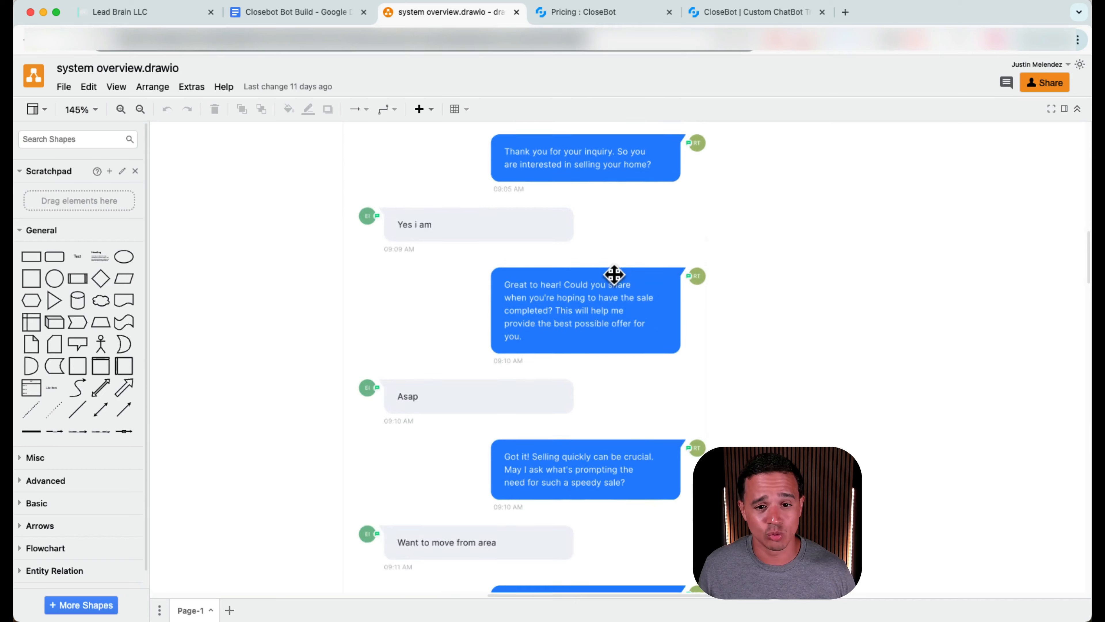
{"action": "scroll", "coordinate": [614, 274], "scroll_direction": "down", "scroll_amount": 4}
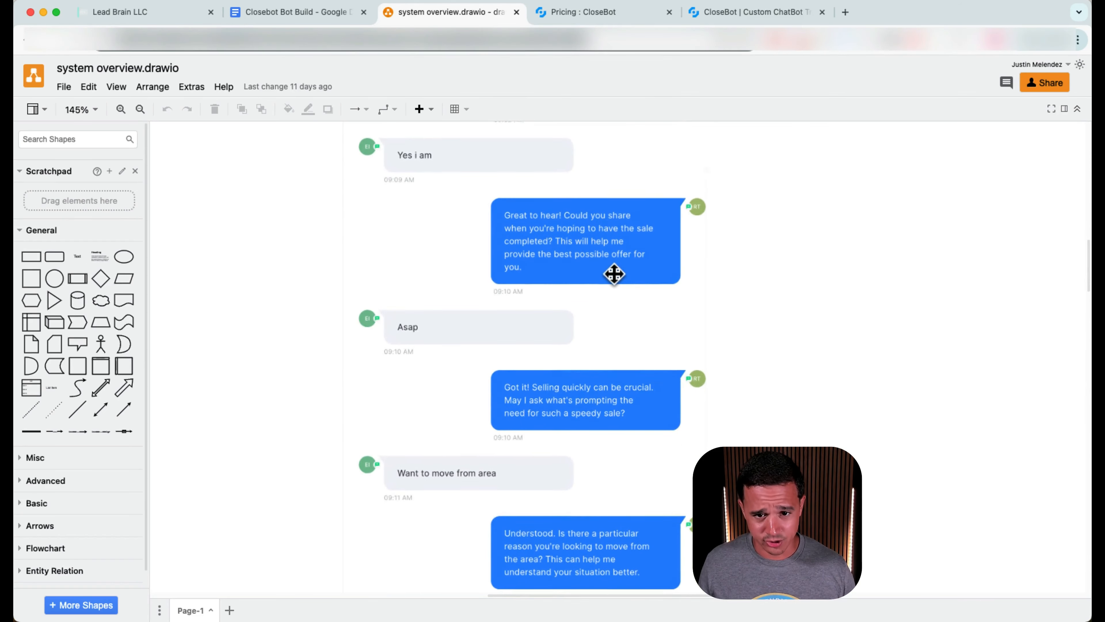
{"action": "scroll", "coordinate": [614, 274], "scroll_direction": "down", "scroll_amount": 1}
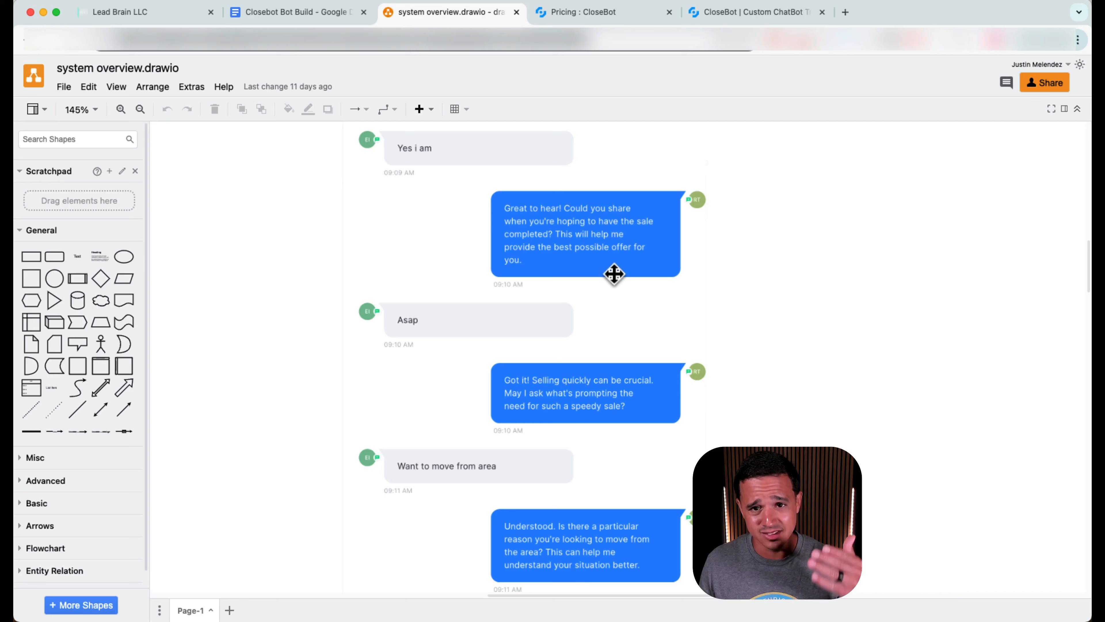
{"action": "scroll", "coordinate": [614, 274], "scroll_direction": "down", "scroll_amount": 1}
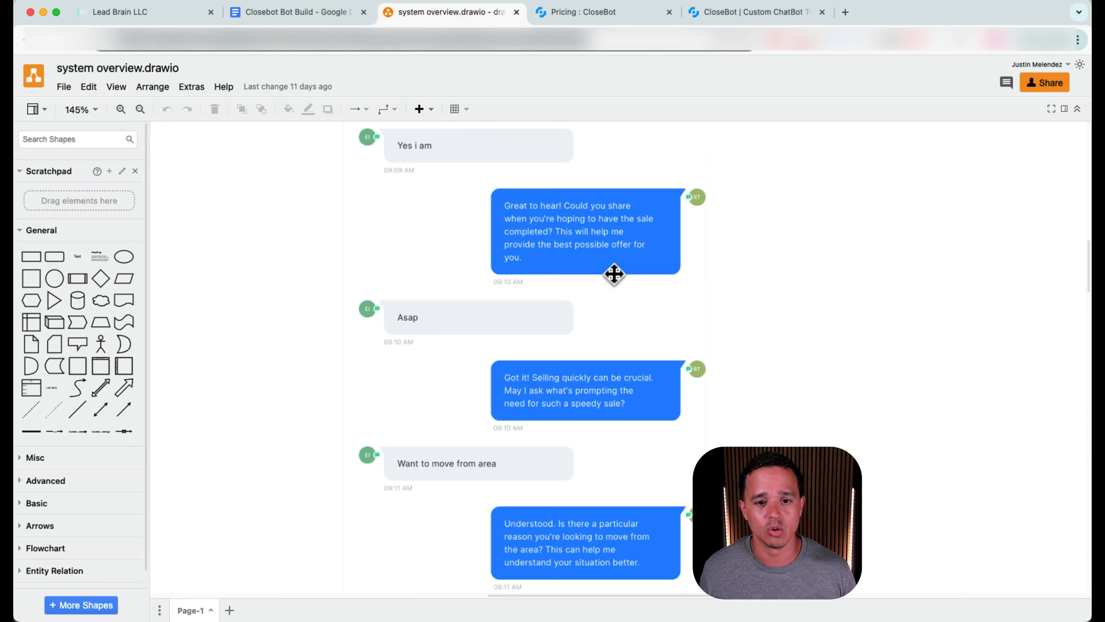
{"action": "scroll", "coordinate": [614, 274], "scroll_direction": "down", "scroll_amount": 5}
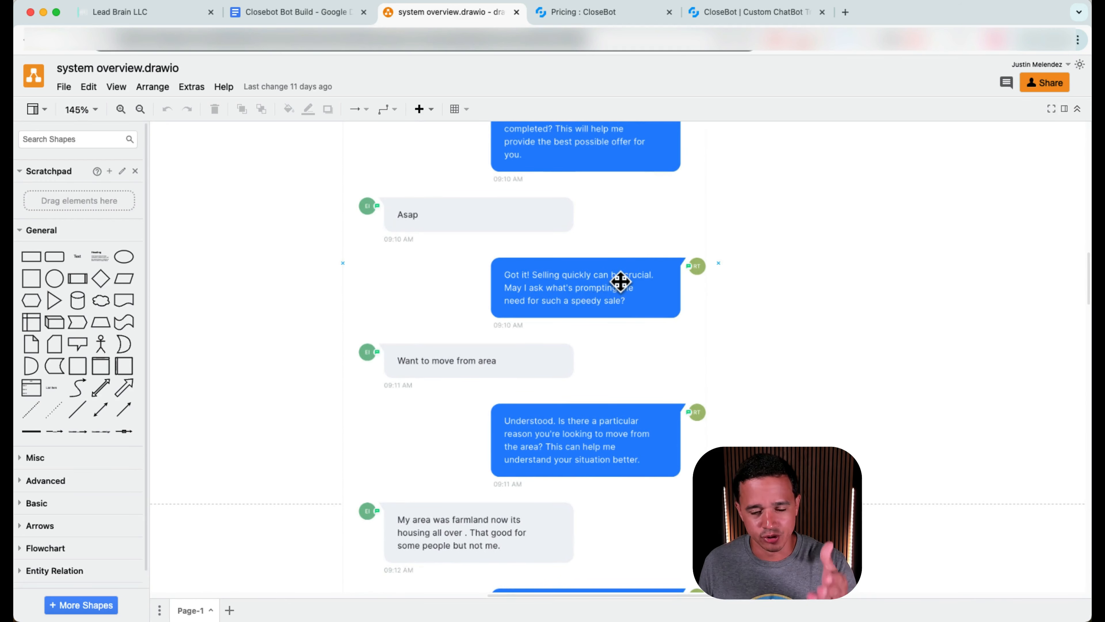
{"action": "scroll", "coordinate": [621, 283], "scroll_direction": "up", "scroll_amount": 11}
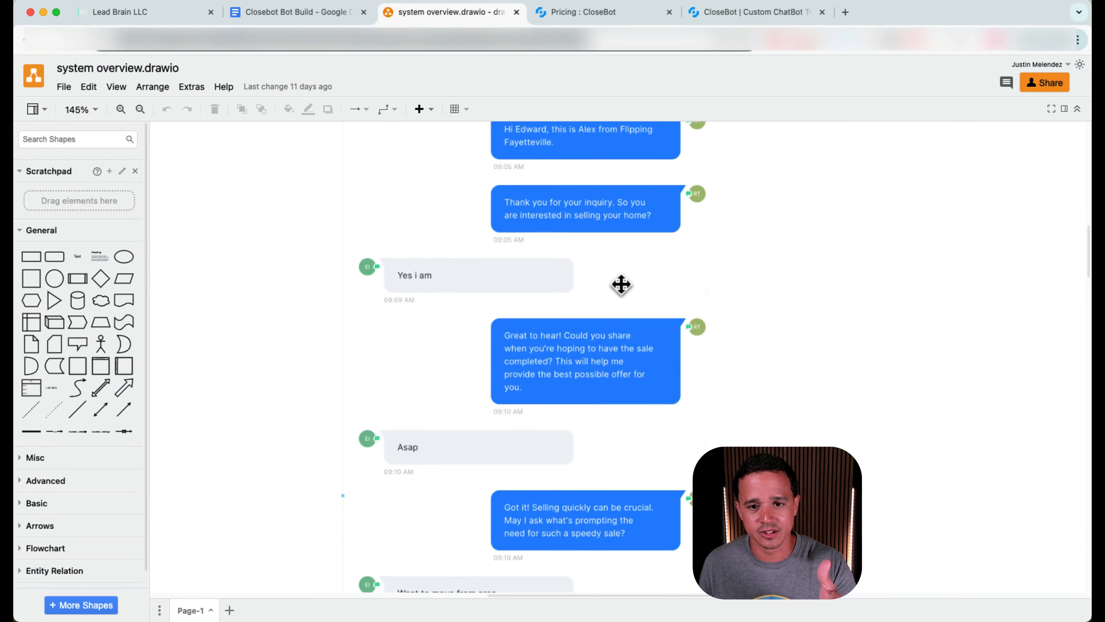
{"action": "scroll", "coordinate": [619, 284], "scroll_direction": "down", "scroll_amount": 1}
{"action": "scroll", "coordinate": [496, 283], "scroll_direction": "down", "scroll_amount": 3}
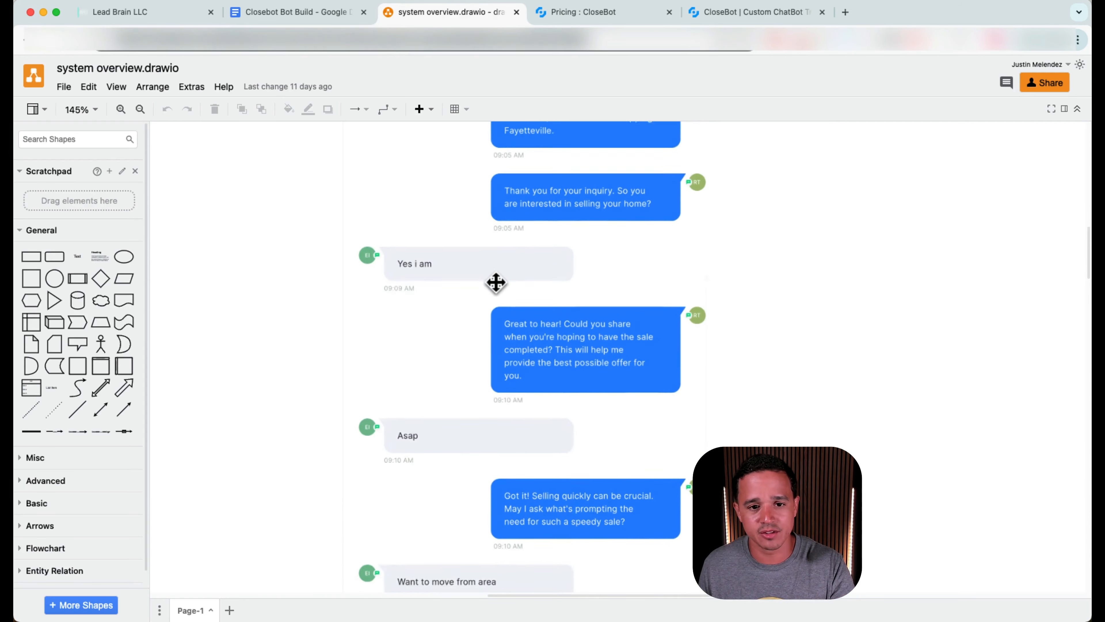
{"action": "scroll", "coordinate": [495, 284], "scroll_direction": "down", "scroll_amount": 2}
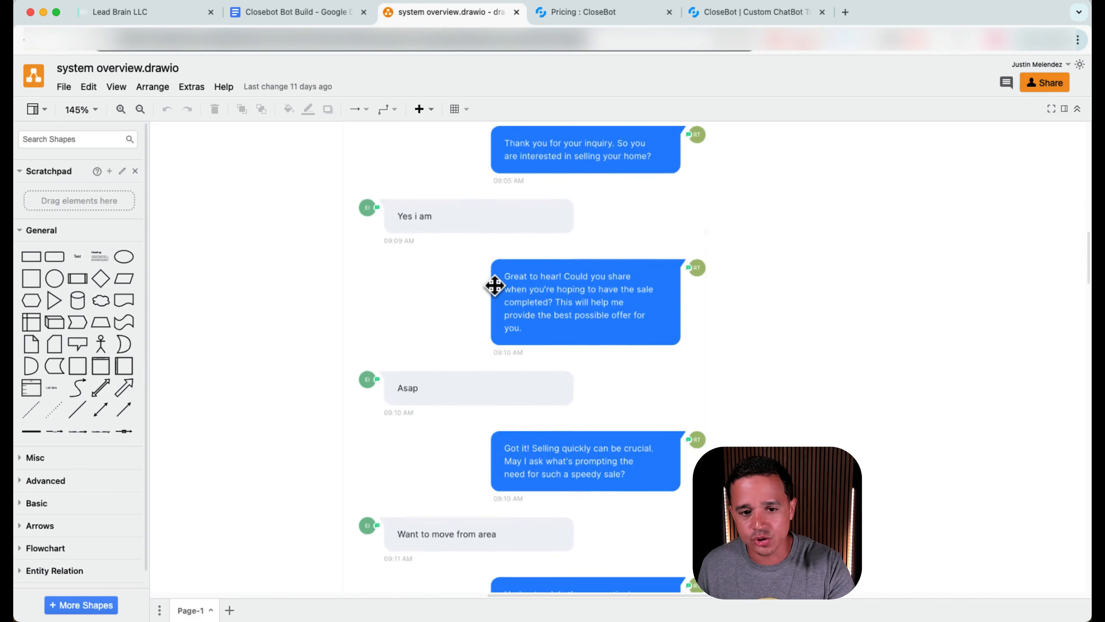
{"action": "scroll", "coordinate": [479, 362], "scroll_direction": "down", "scroll_amount": 2}
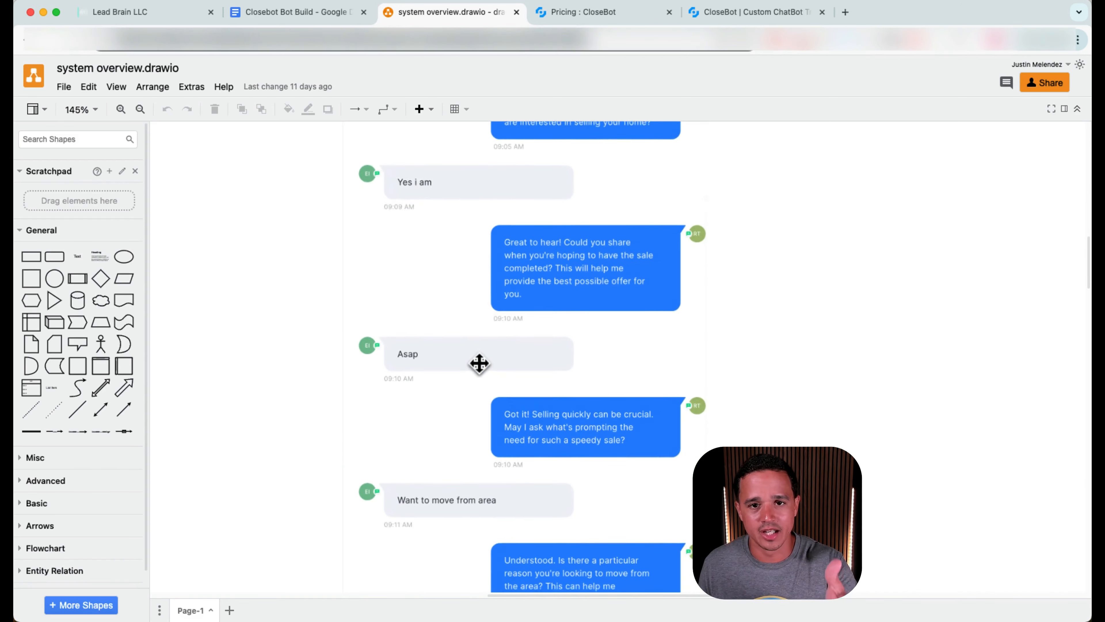
{"action": "scroll", "coordinate": [479, 366], "scroll_direction": "down", "scroll_amount": 3}
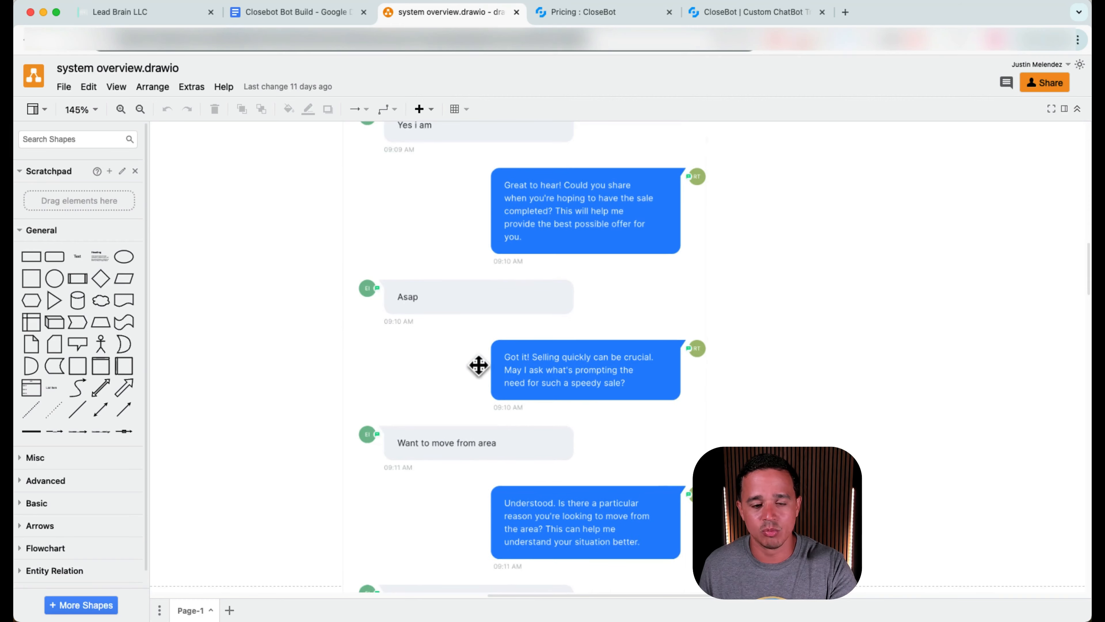
{"action": "scroll", "coordinate": [479, 366], "scroll_direction": "down", "scroll_amount": 2}
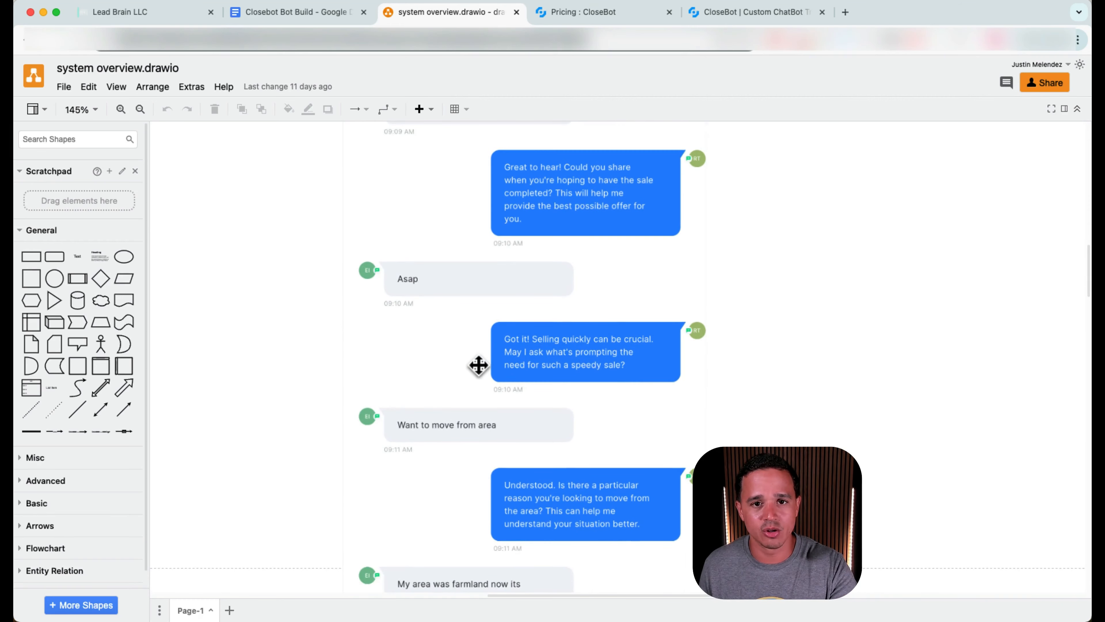
{"action": "scroll", "coordinate": [478, 366], "scroll_direction": "down", "scroll_amount": 3}
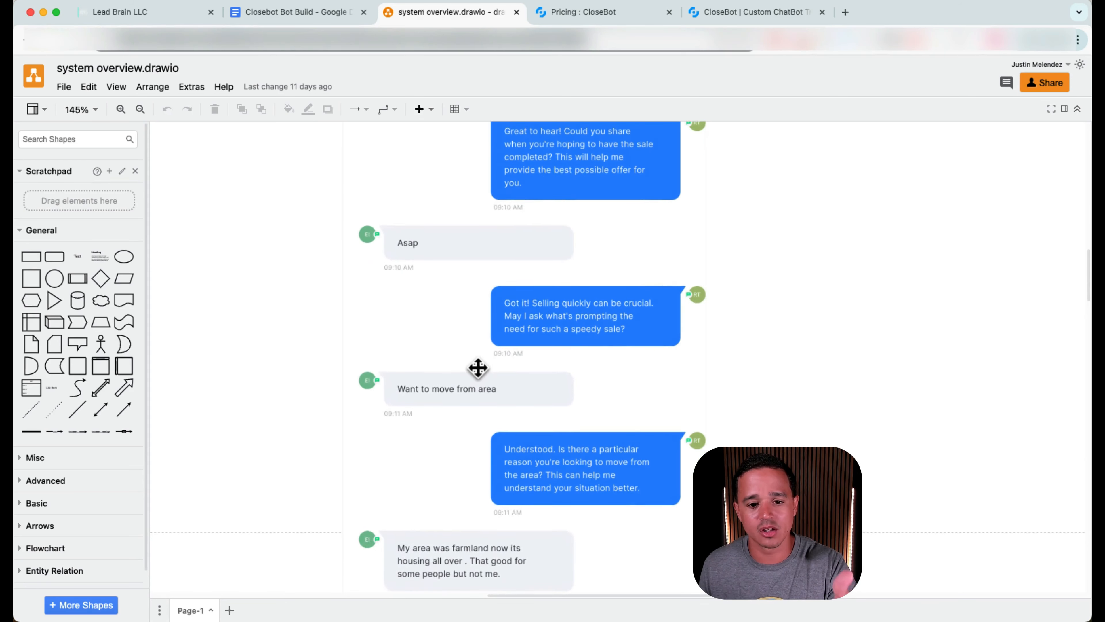
{"action": "scroll", "coordinate": [478, 368], "scroll_direction": "down", "scroll_amount": 7}
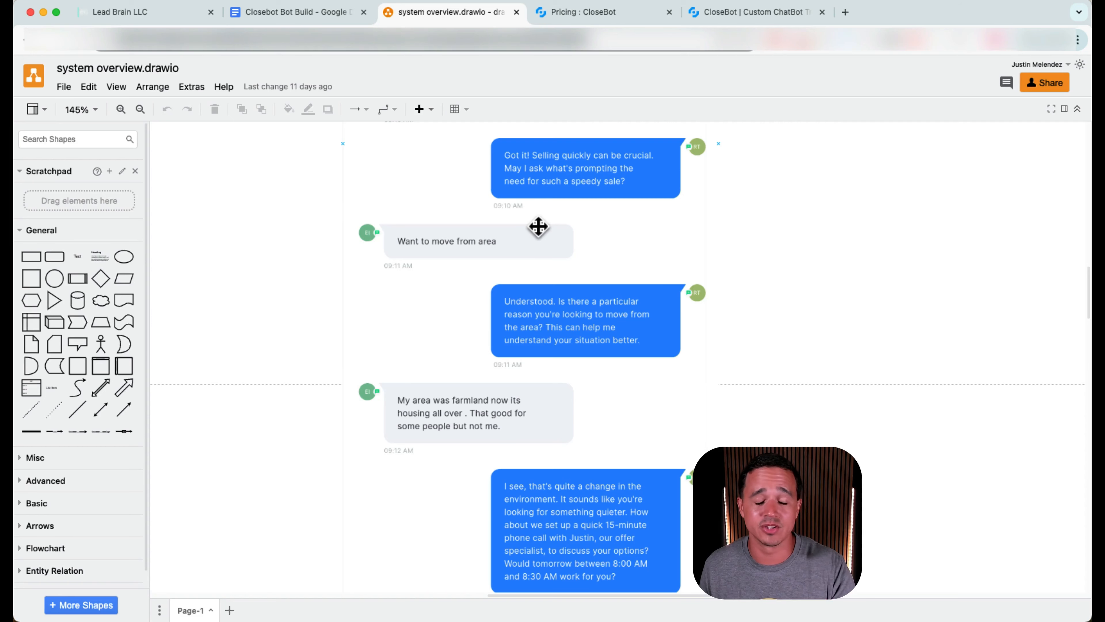
Review the call offer, opportunity entries, appointment booking and confirmation messages in the rest of the sample conversation.
{"action": "scroll", "coordinate": [538, 229], "scroll_direction": "down", "scroll_amount": 3}
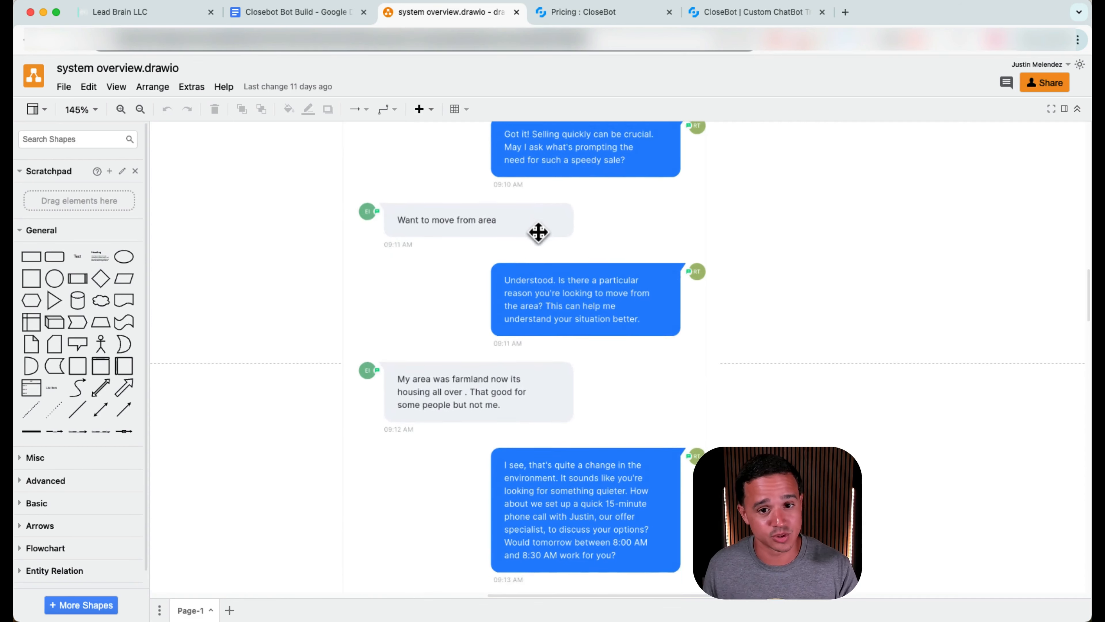
{"action": "scroll", "coordinate": [538, 235], "scroll_direction": "down", "scroll_amount": 8}
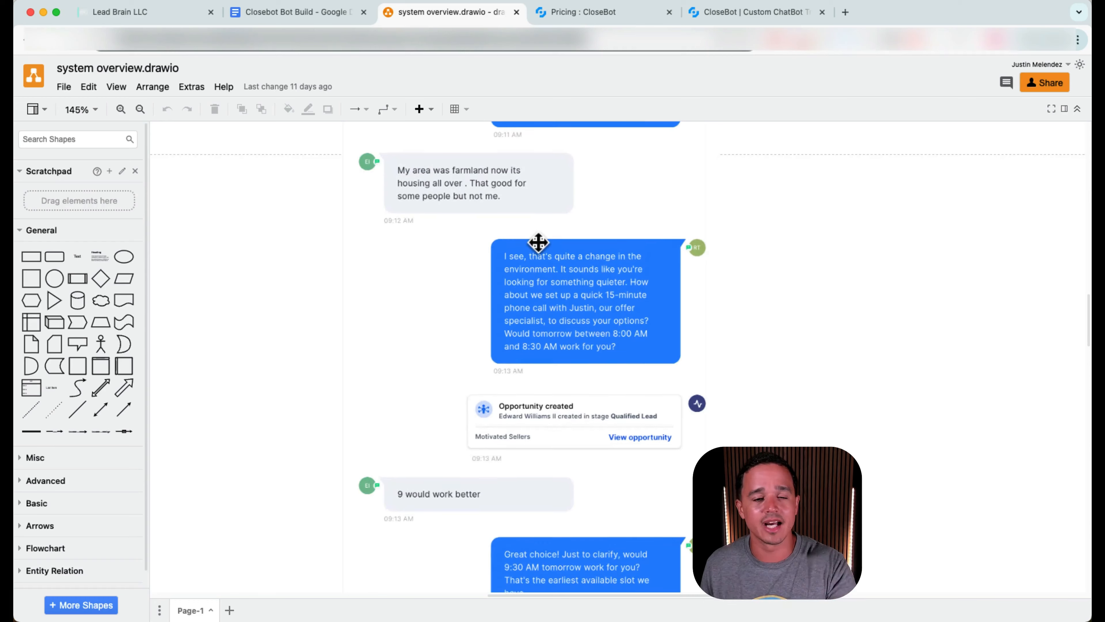
{"action": "scroll", "coordinate": [539, 236], "scroll_direction": "down", "scroll_amount": 3}
{"action": "scroll", "coordinate": [540, 239], "scroll_direction": "down", "scroll_amount": 20}
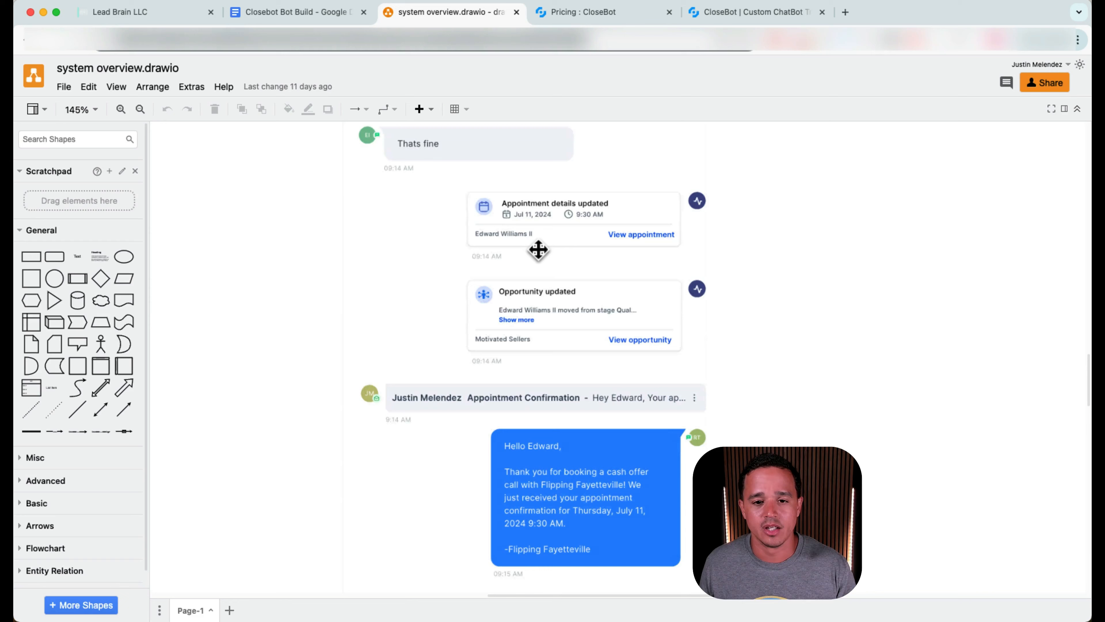
{"action": "scroll", "coordinate": [539, 250], "scroll_direction": "down", "scroll_amount": 1}
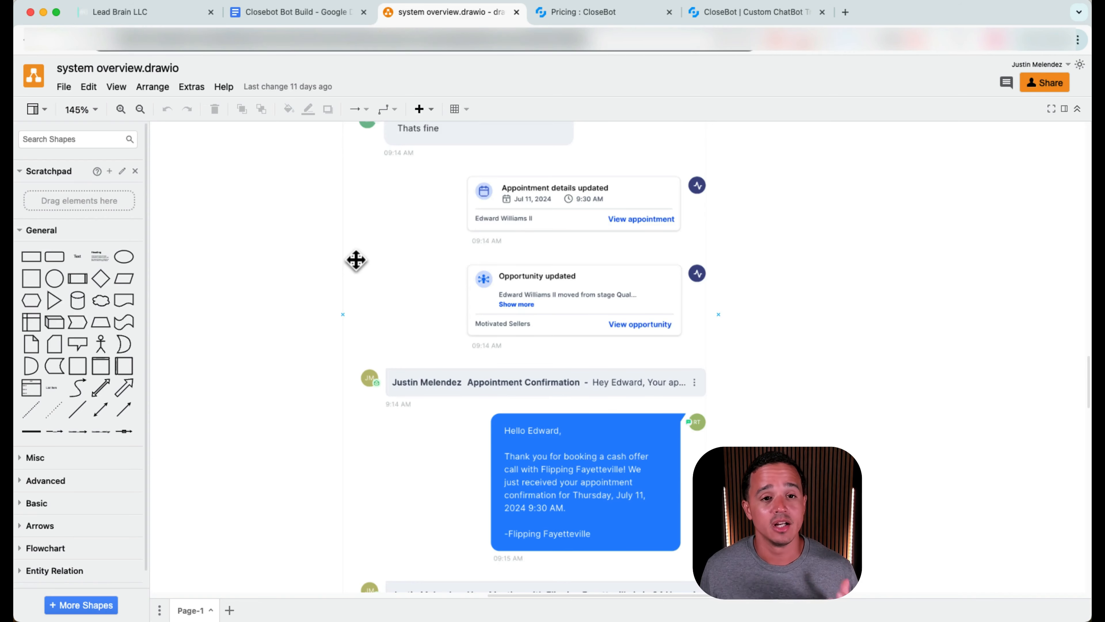
Switch to the Closebot Bot Build document in Google Docs and read the series outline and Discussion notes.
{"action": "left_click", "coordinate": [296, 11]}
{"action": "scroll", "coordinate": [392, 344], "scroll_direction": "down", "scroll_amount": 2}
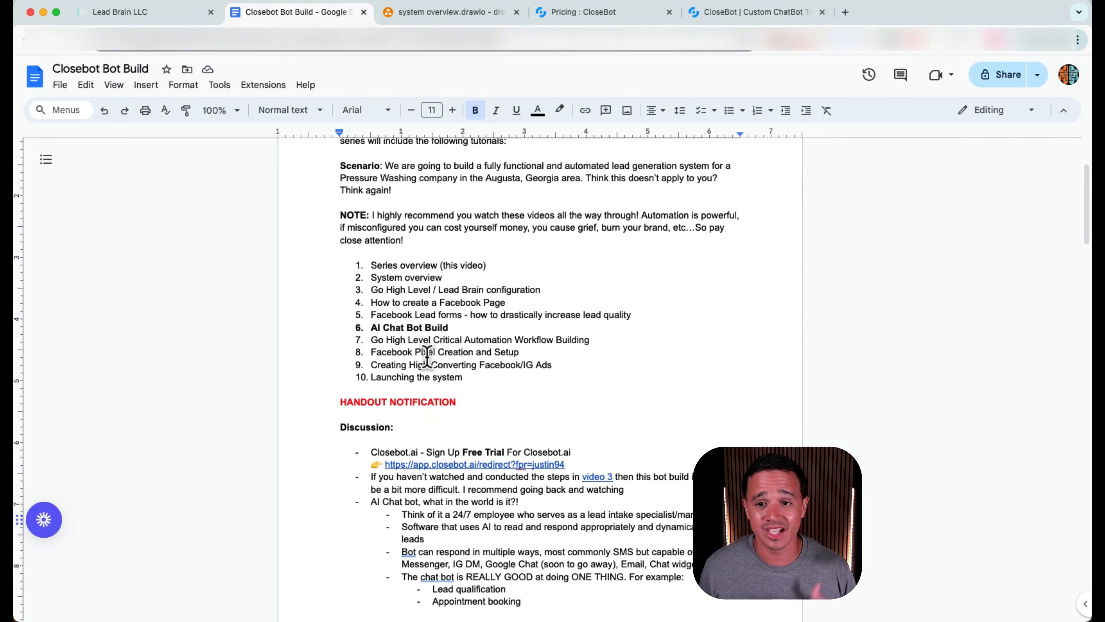
{"action": "scroll", "coordinate": [425, 355], "scroll_direction": "down", "scroll_amount": 1}
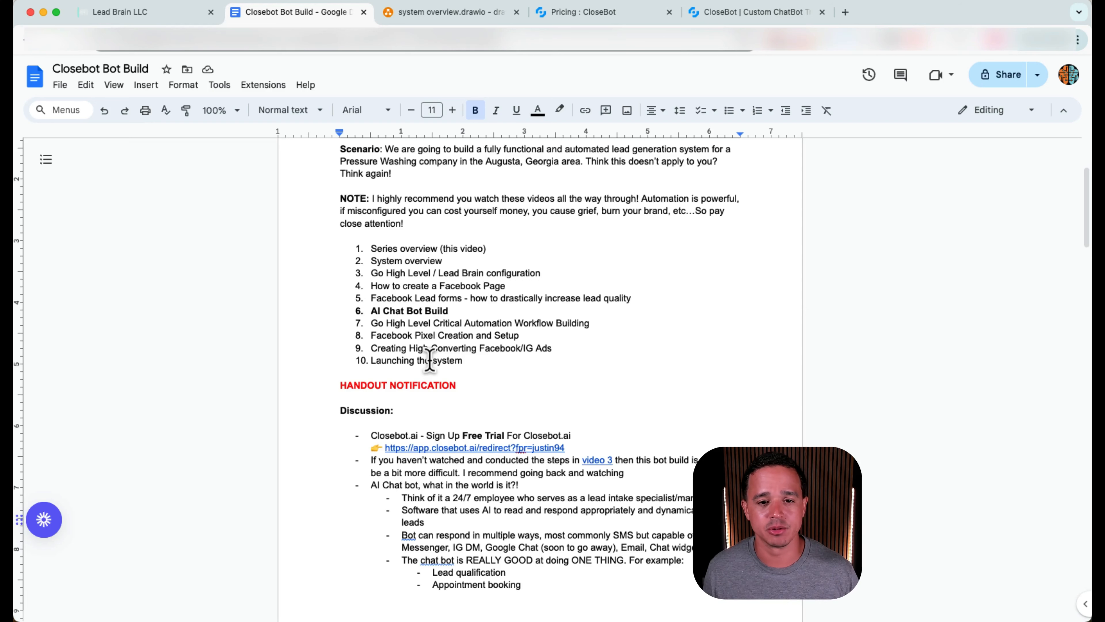
{"action": "scroll", "coordinate": [431, 357], "scroll_direction": "down", "scroll_amount": 5}
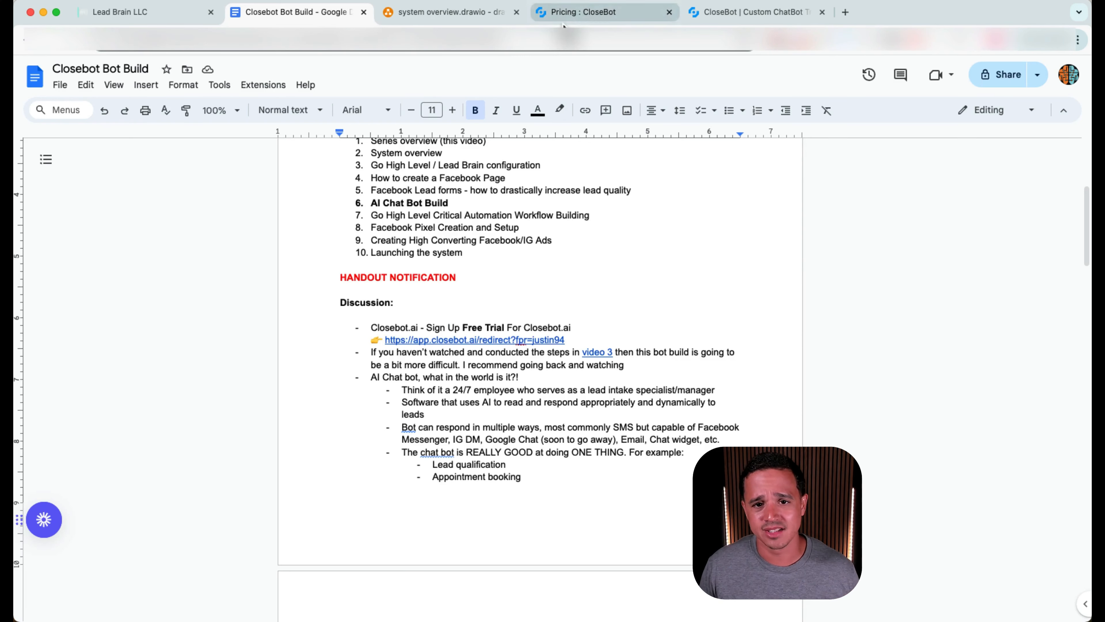
Switch to the CloseBot pricing page and compare the Free, Basic, Standard and Super User plans.
{"action": "left_click", "coordinate": [579, 12]}
{"action": "scroll", "coordinate": [606, 400], "scroll_direction": "down", "scroll_amount": 5}
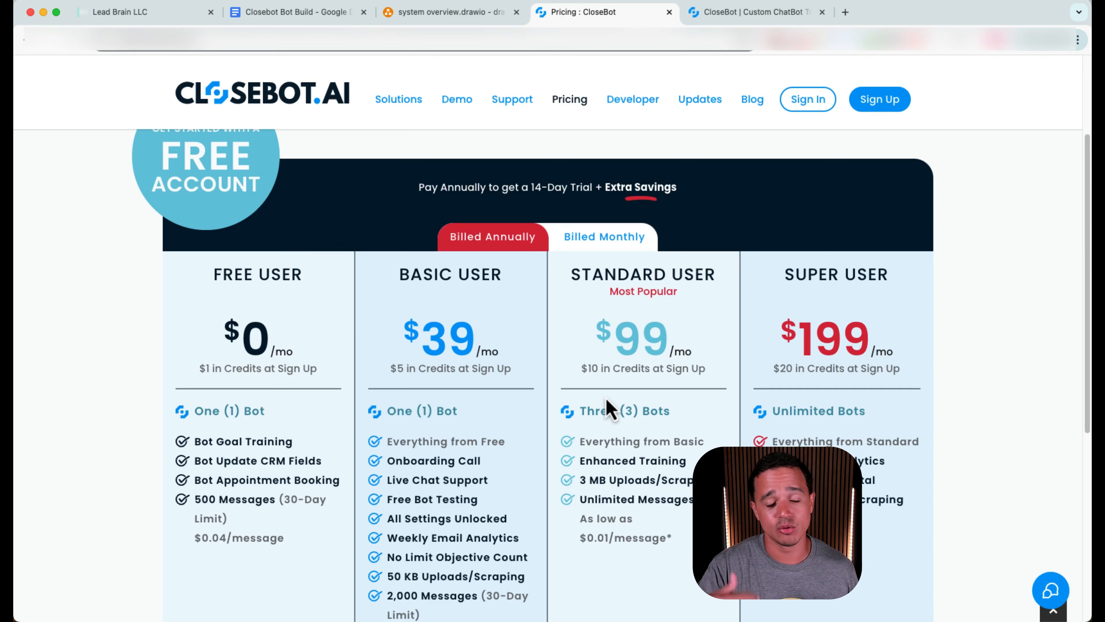
{"action": "scroll", "coordinate": [606, 398], "scroll_direction": "down", "scroll_amount": 1}
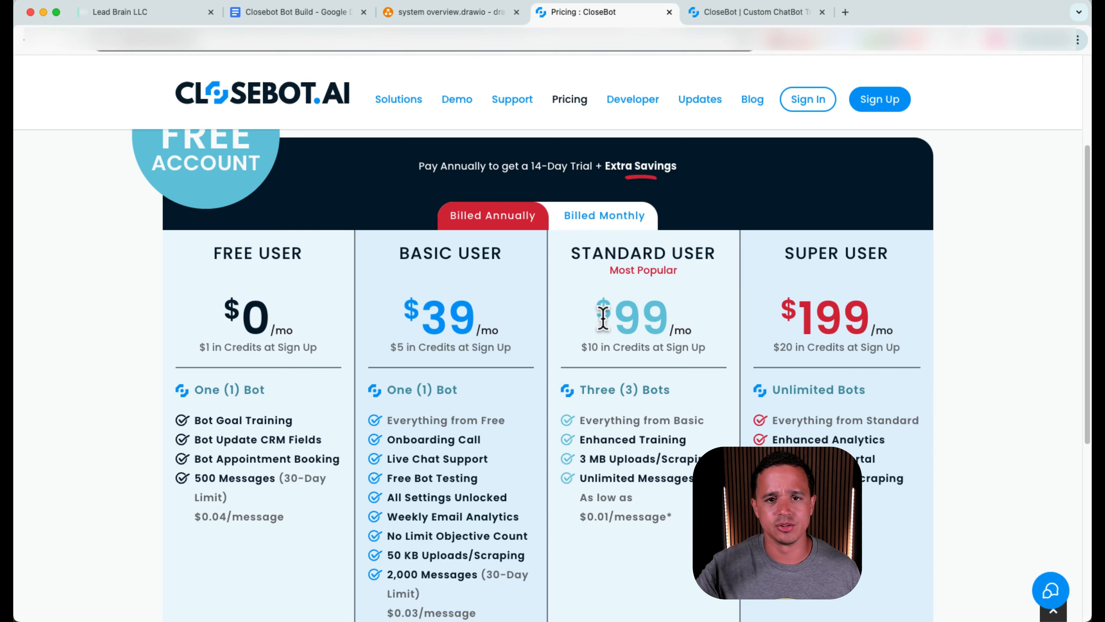
{"action": "scroll", "coordinate": [603, 318], "scroll_direction": "down", "scroll_amount": 1}
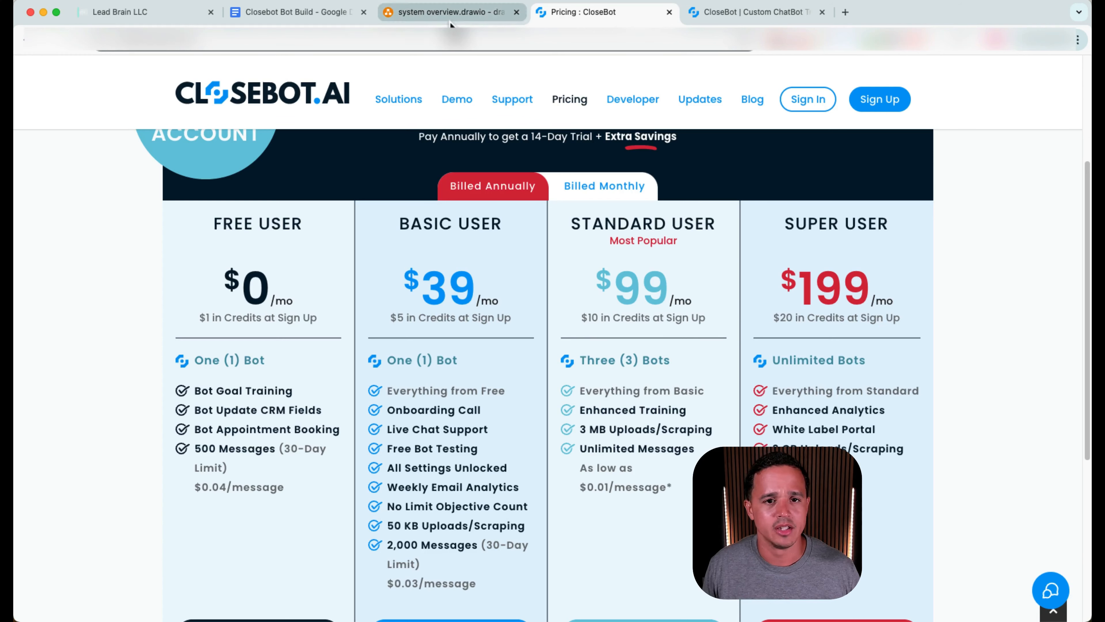
Return to the Closebot Bot Build document and read the notes explaining what an AI chat bot is and does.
{"action": "left_click", "coordinate": [300, 12]}
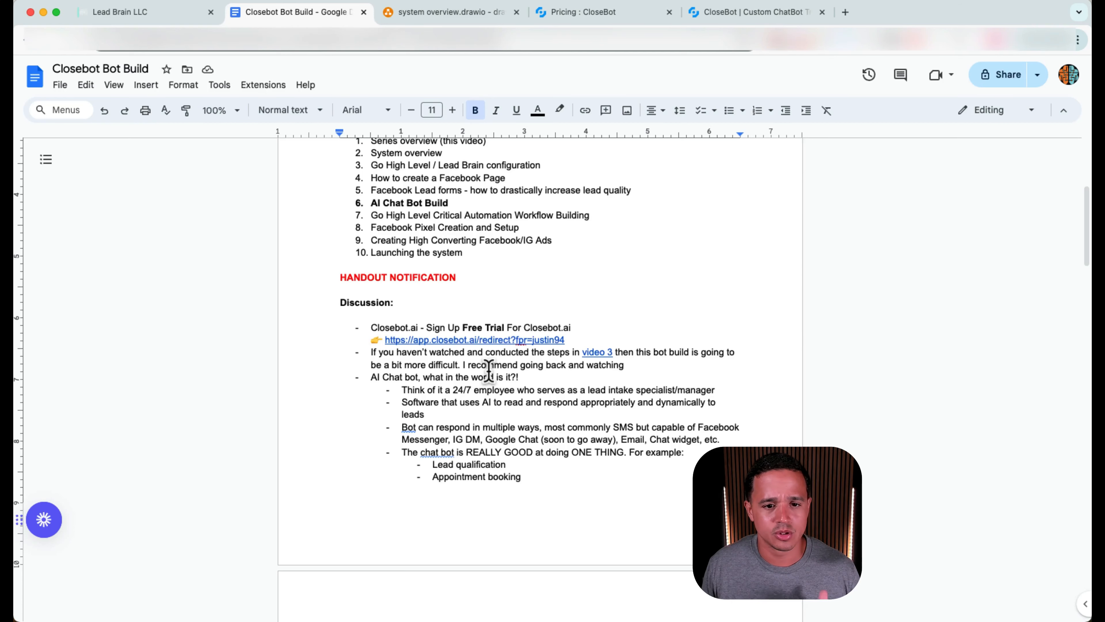
{"action": "scroll", "coordinate": [489, 371], "scroll_direction": "down", "scroll_amount": 2}
{"action": "scroll", "coordinate": [489, 371], "scroll_direction": "down", "scroll_amount": 1}
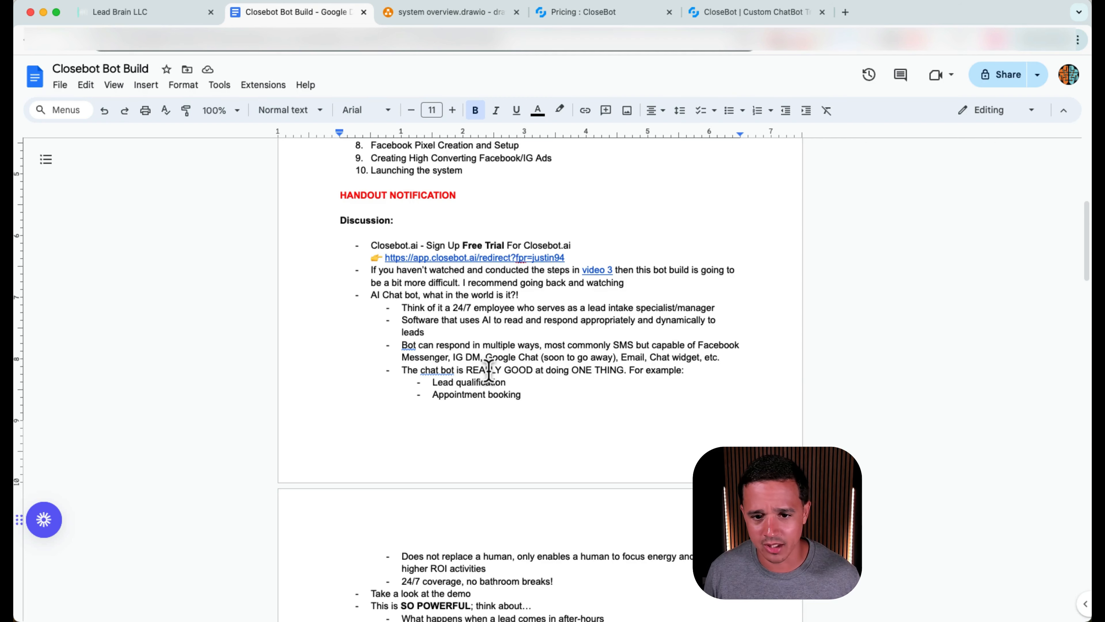
{"action": "scroll", "coordinate": [488, 371], "scroll_direction": "down", "scroll_amount": 5}
{"action": "scroll", "coordinate": [488, 371], "scroll_direction": "down", "scroll_amount": 1}
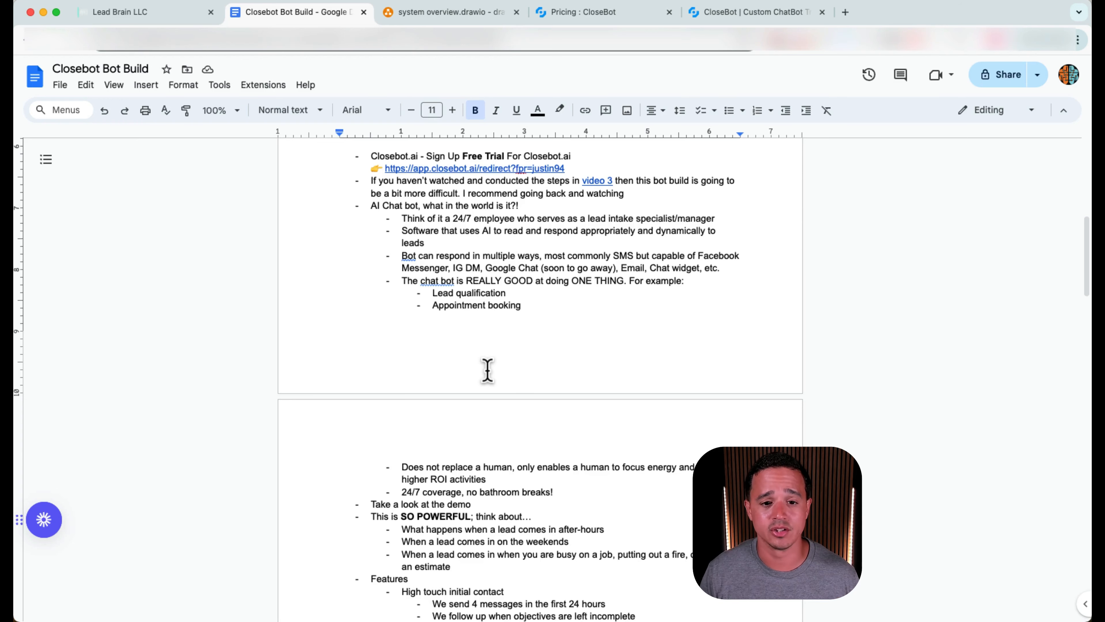
{"action": "scroll", "coordinate": [487, 370], "scroll_direction": "down", "scroll_amount": 5}
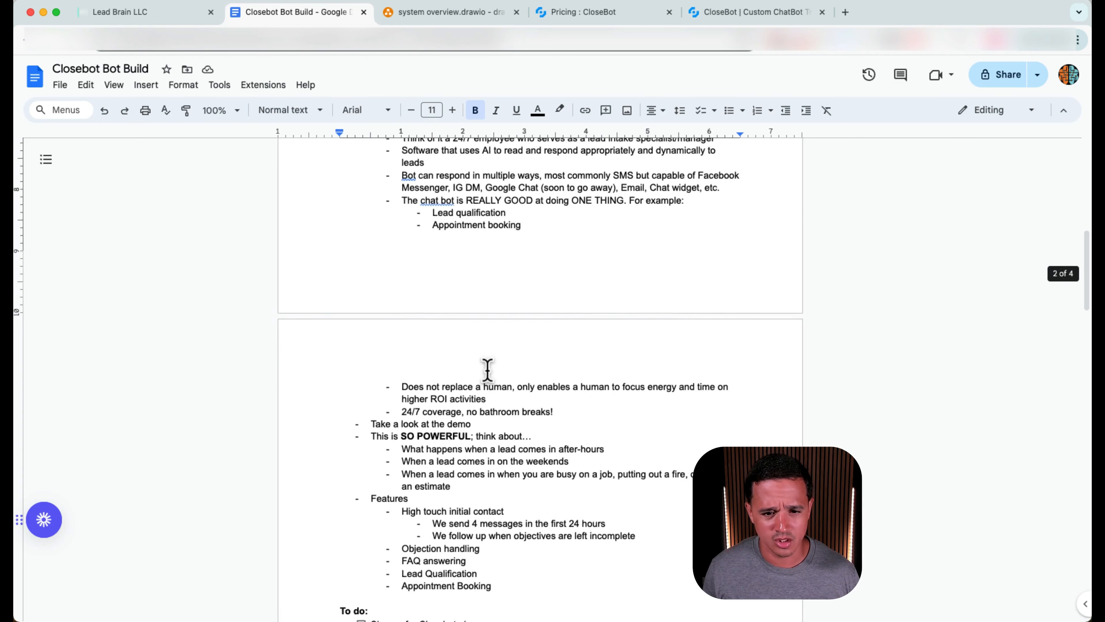
{"action": "scroll", "coordinate": [487, 368], "scroll_direction": "down", "scroll_amount": 1}
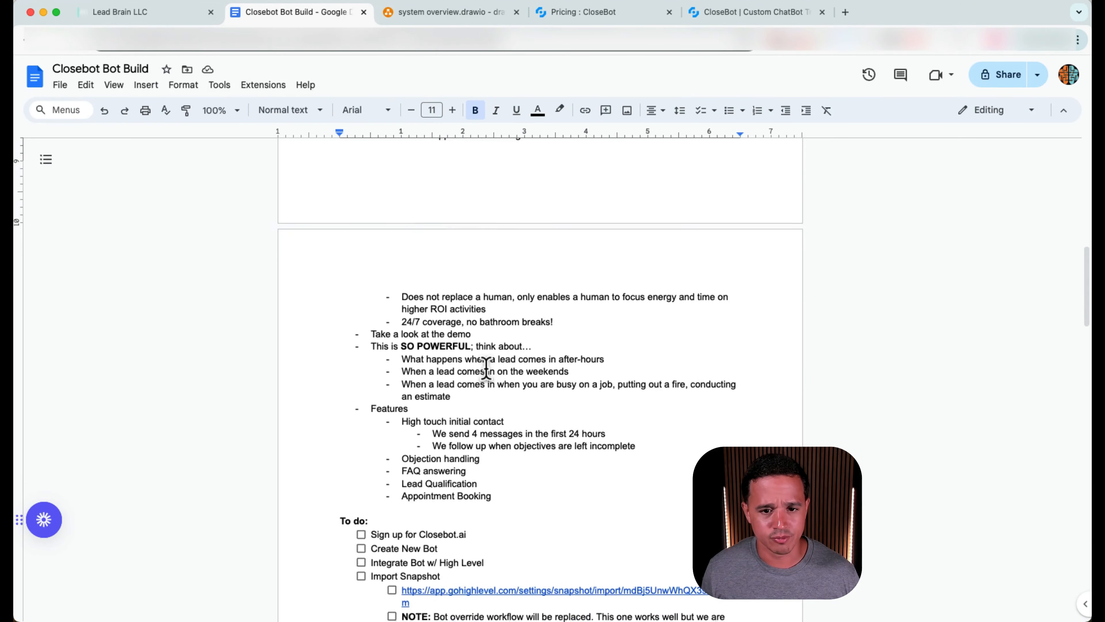
Highlight the line "24/7 coverage, no bathroom breaks!" and review the Features and To do lists below it.
{"action": "triple_click", "coordinate": [477, 321]}
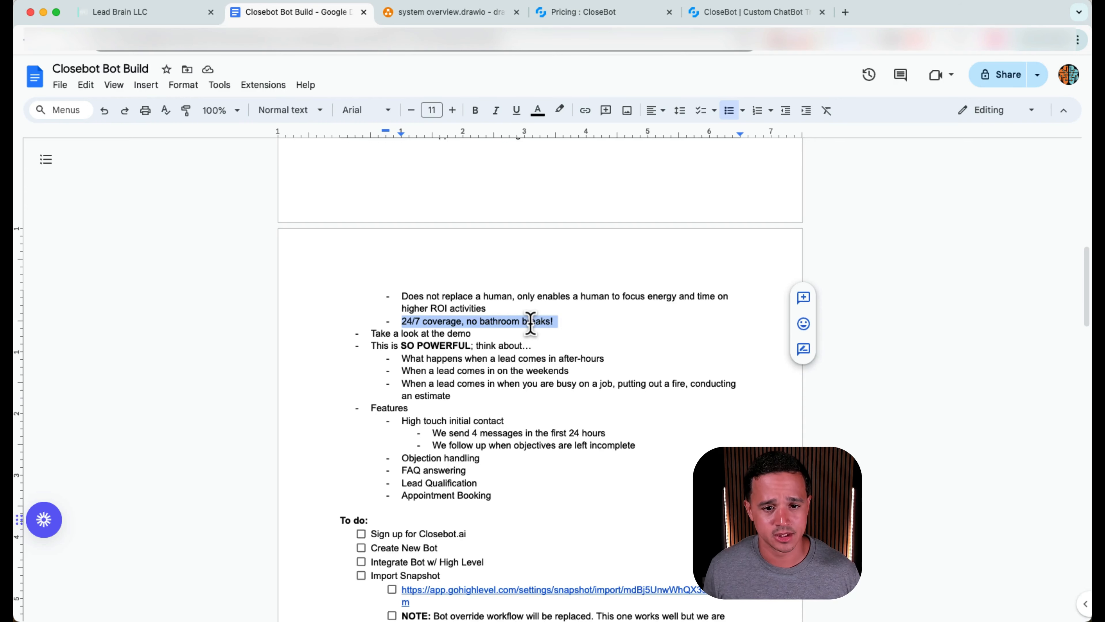
{"action": "scroll", "coordinate": [531, 325], "scroll_direction": "down", "scroll_amount": 1}
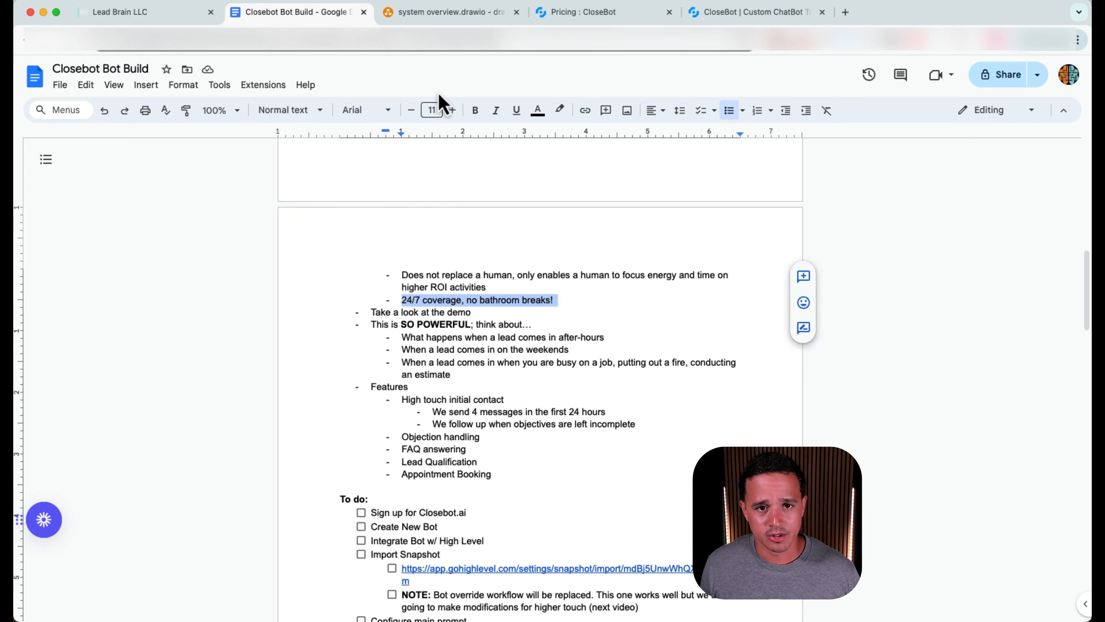
{"action": "scroll", "coordinate": [414, 279], "scroll_direction": "down", "scroll_amount": 2}
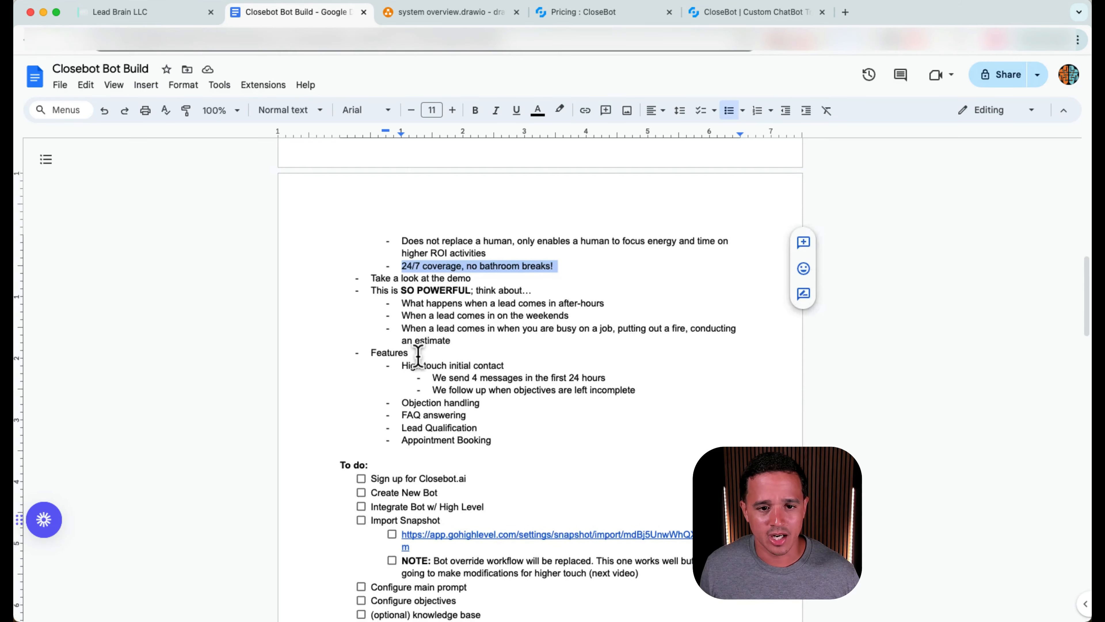
{"action": "scroll", "coordinate": [417, 356], "scroll_direction": "down", "scroll_amount": 1}
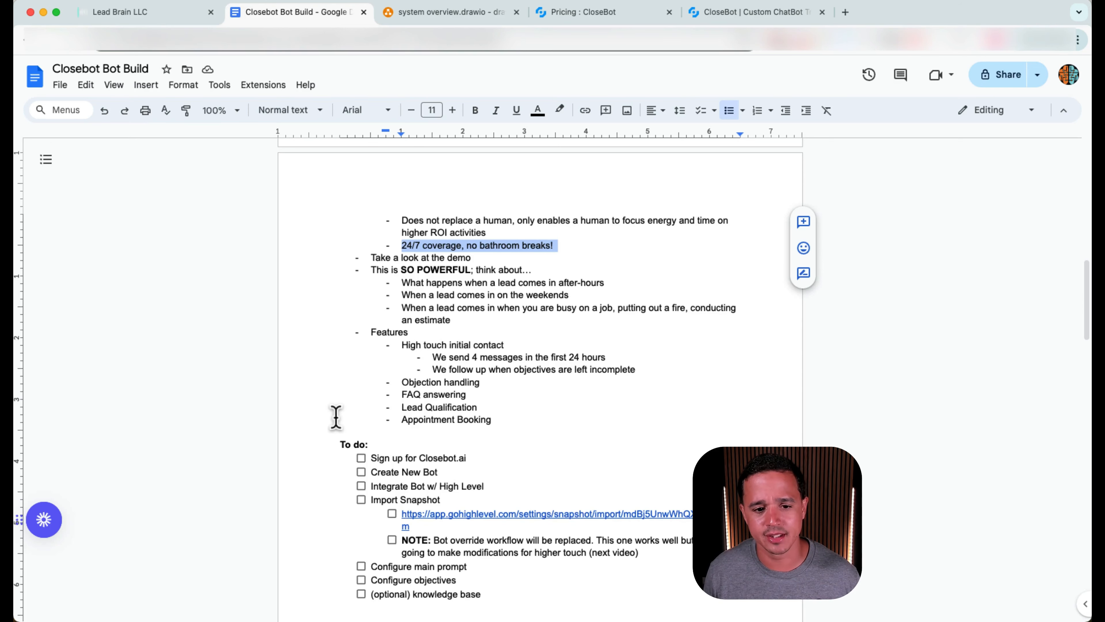
Check off "Sign up for Closebot.ai" in the document's To do list.
{"action": "left_click", "coordinate": [361, 458]}
{"action": "scroll", "coordinate": [433, 424], "scroll_direction": "down", "scroll_amount": 2}
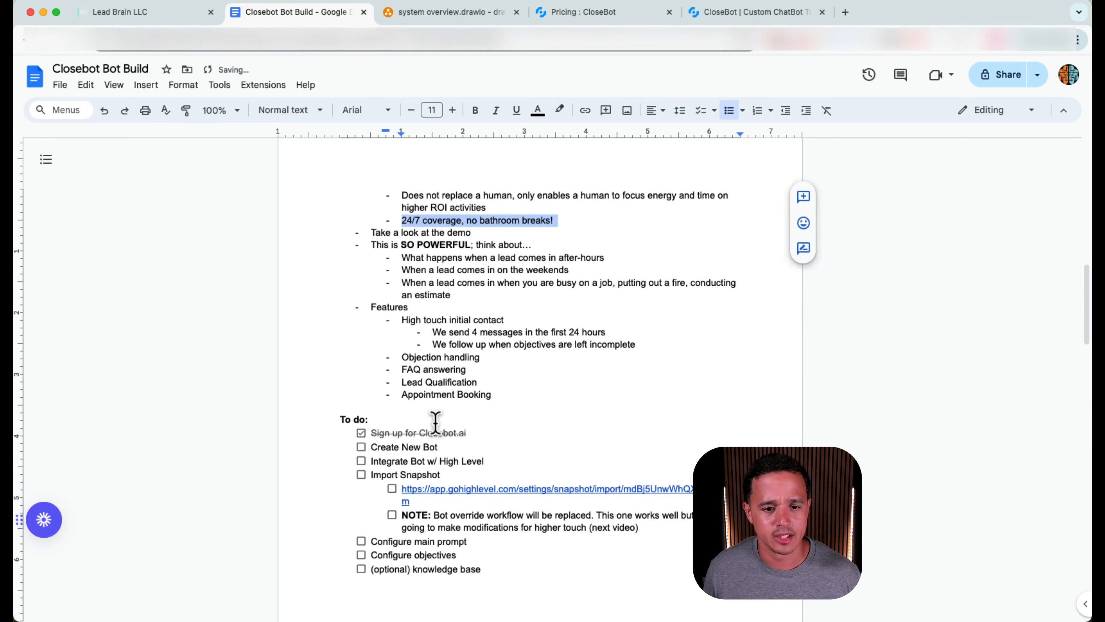
Switch to the CloseBot bot editor and create a new bot from the Cleaning template.
{"action": "left_click", "coordinate": [672, 19]}
{"action": "left_click", "coordinate": [670, 13]}
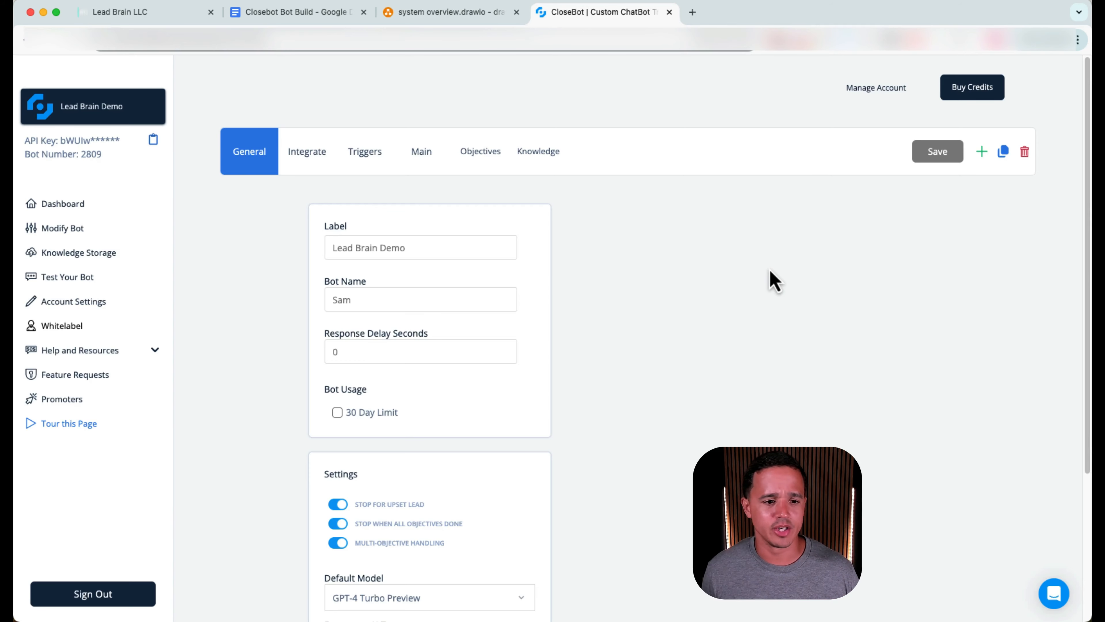
{"action": "left_click", "coordinate": [982, 152]}
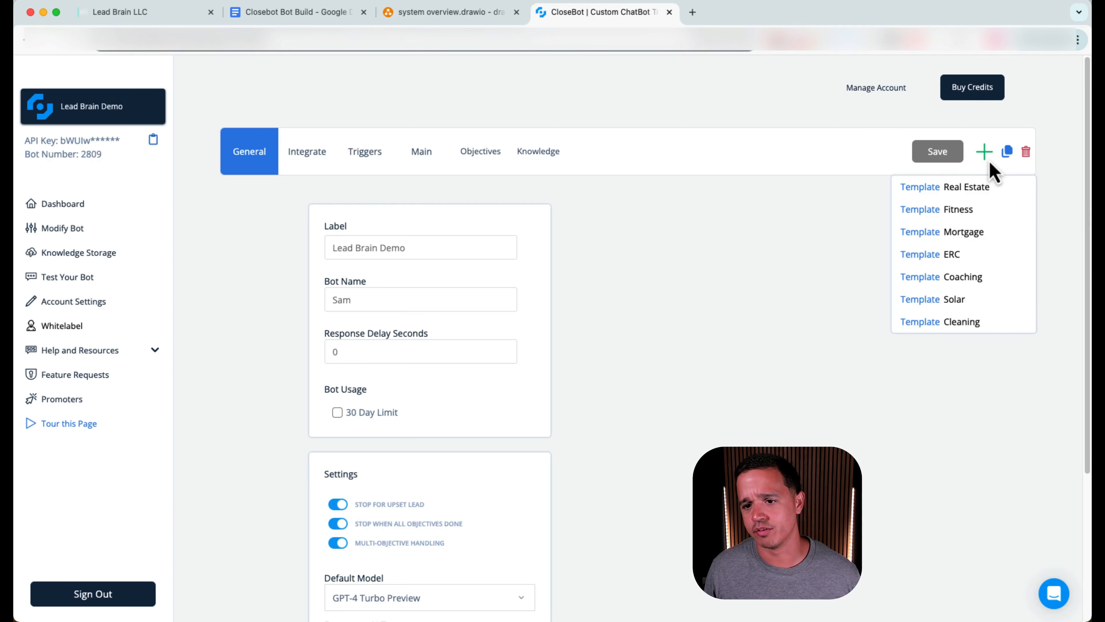
{"action": "left_click", "coordinate": [962, 324]}
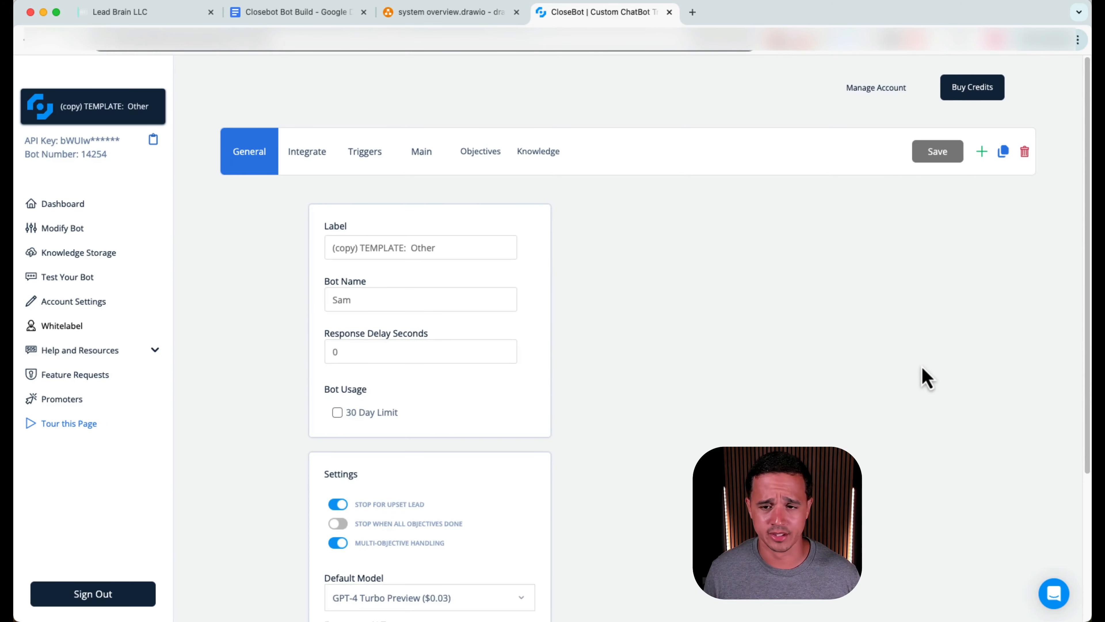
Look over the template list and the new bot's general settings, and review the prompt and To do list in the Closebot Bot Build document.
{"action": "left_click", "coordinate": [982, 156]}
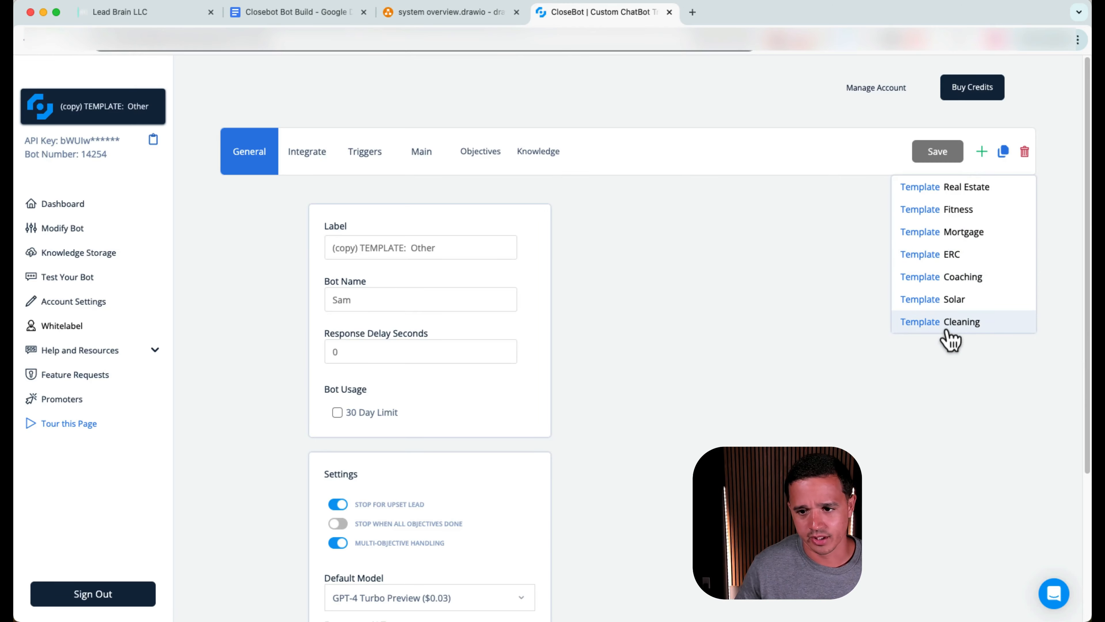
{"action": "scroll", "coordinate": [617, 415], "scroll_direction": "down", "scroll_amount": 3}
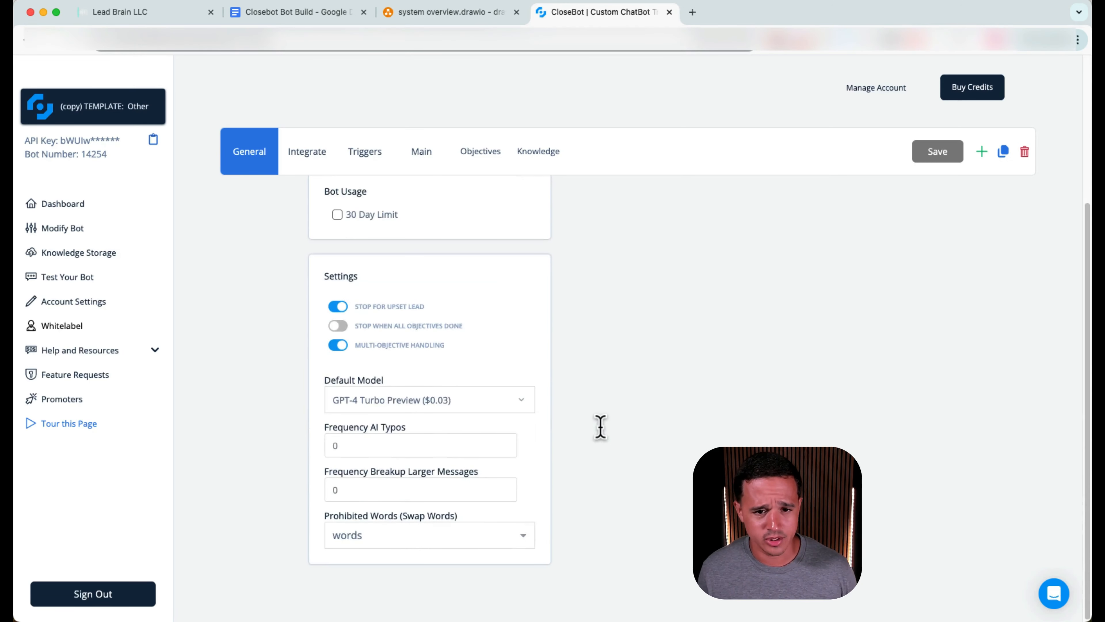
{"action": "scroll", "coordinate": [600, 427], "scroll_direction": "up", "scroll_amount": 3}
{"action": "mouse_move", "coordinate": [409, 248]}
{"action": "left_click", "coordinate": [321, 9]}
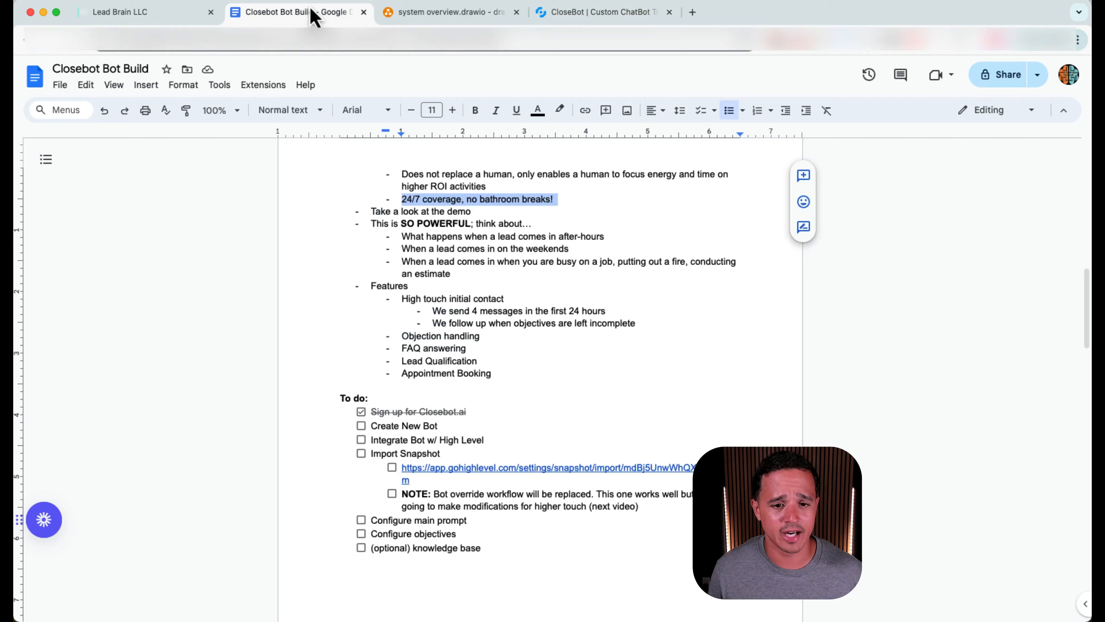
{"action": "scroll", "coordinate": [413, 274], "scroll_direction": "down", "scroll_amount": 8}
{"action": "scroll", "coordinate": [413, 274], "scroll_direction": "down", "scroll_amount": 10}
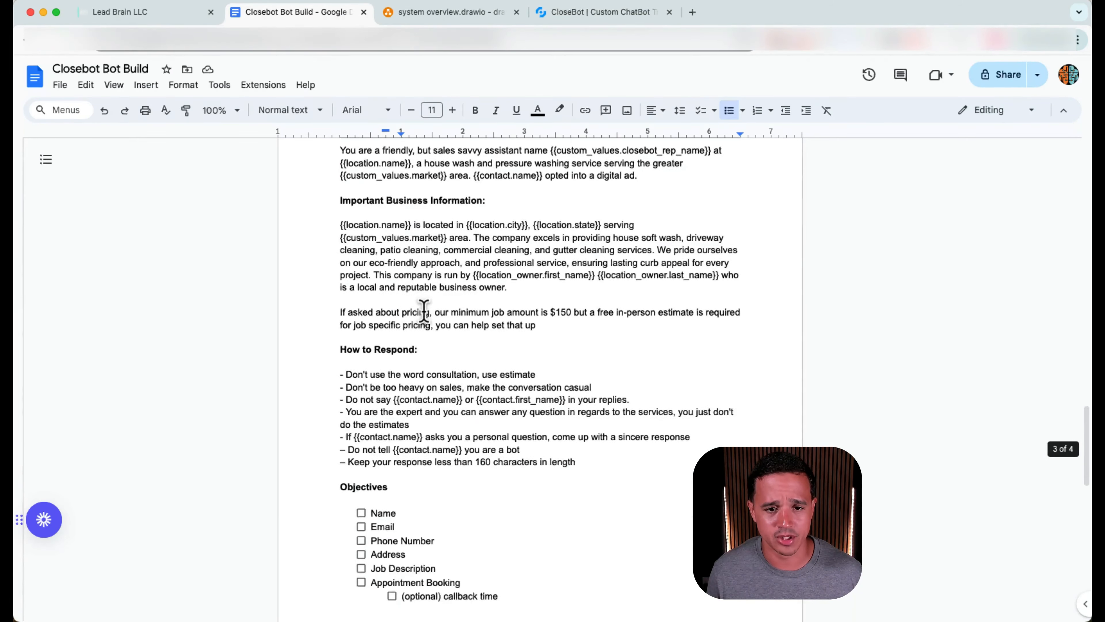
{"action": "scroll", "coordinate": [422, 313], "scroll_direction": "up", "scroll_amount": 15}
{"action": "scroll", "coordinate": [486, 245], "scroll_direction": "down", "scroll_amount": 3}
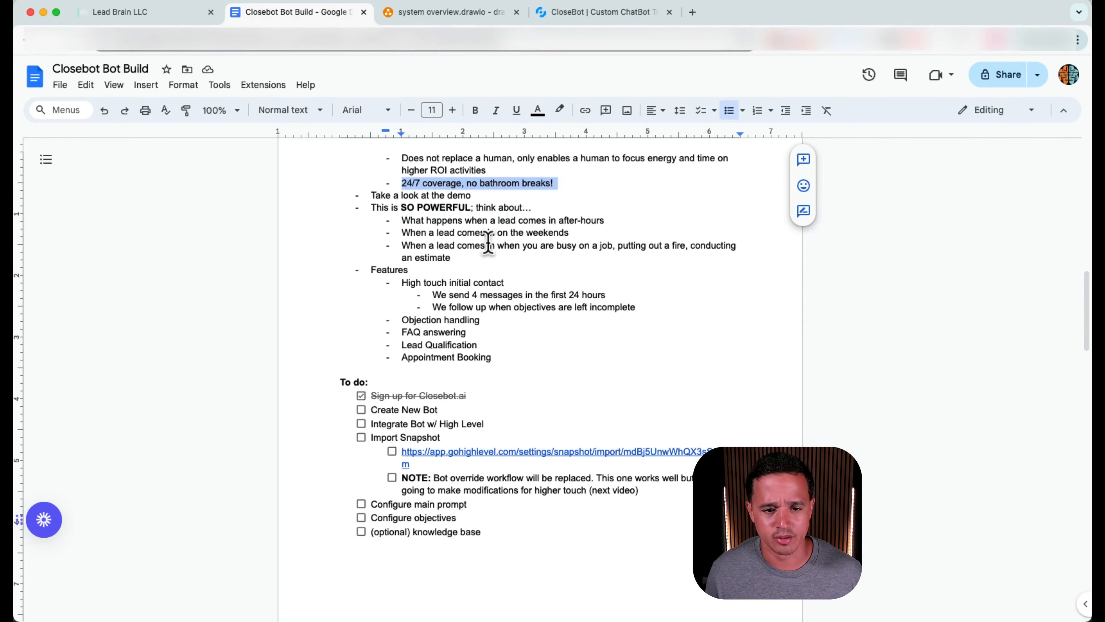
Return to the CloseBot editor and set the new bot's label to "Vets Wash Houses" and its bot name to "Alexis".
{"action": "left_click", "coordinate": [565, 12]}
{"action": "triple_click", "coordinate": [395, 246]}
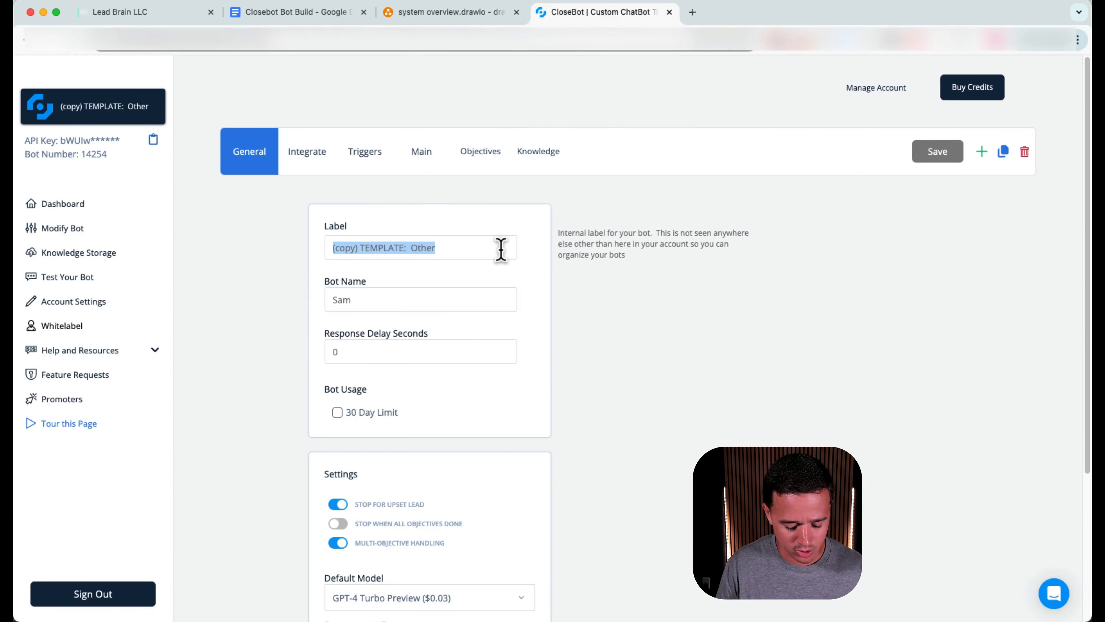
{"action": "type", "text": "Vets W"}
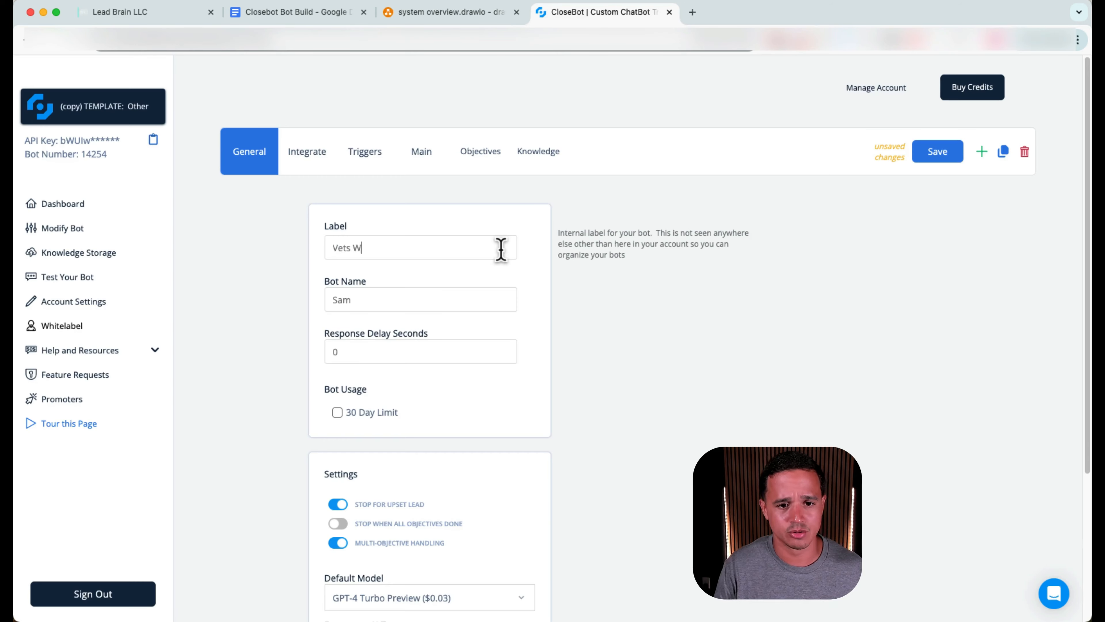
{"action": "type", "text": "ash Houses"}
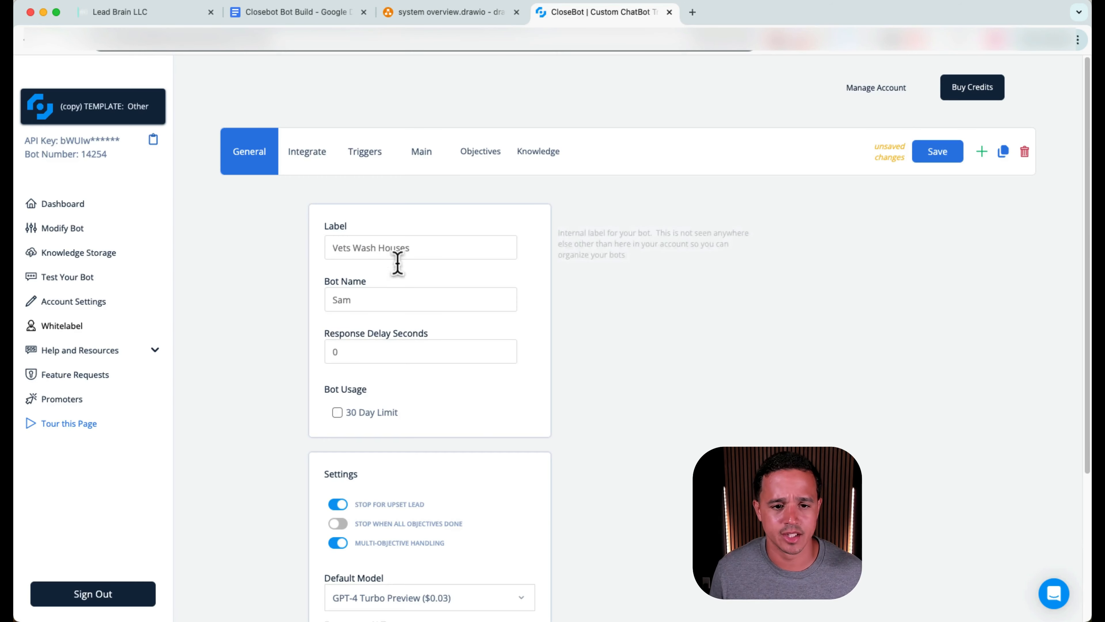
{"action": "triple_click", "coordinate": [383, 295]}
{"action": "type", "text": "Alexis"}
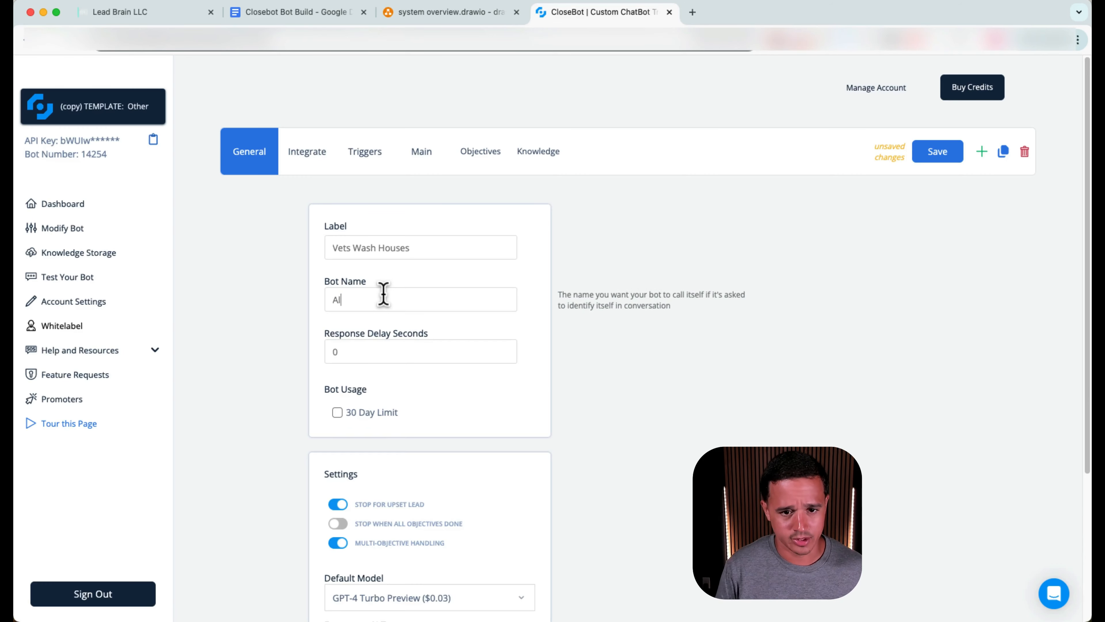
Review the bot's response delay, 30 Day Limit and the options in the Settings section.
{"action": "left_click", "coordinate": [411, 353]}
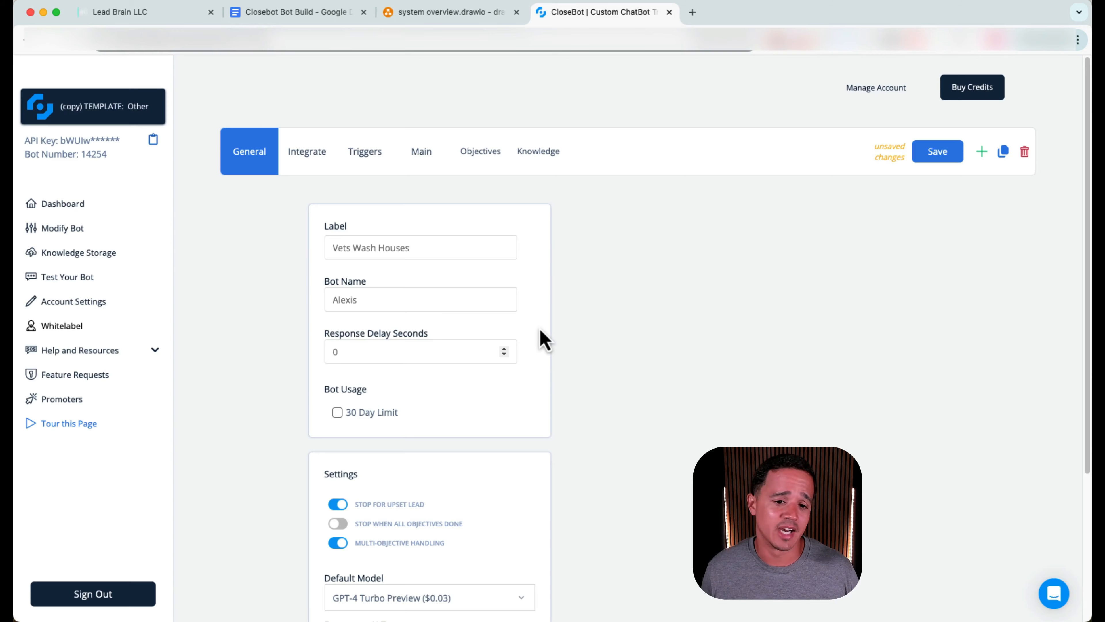
{"action": "scroll", "coordinate": [539, 340], "scroll_direction": "down", "scroll_amount": 3}
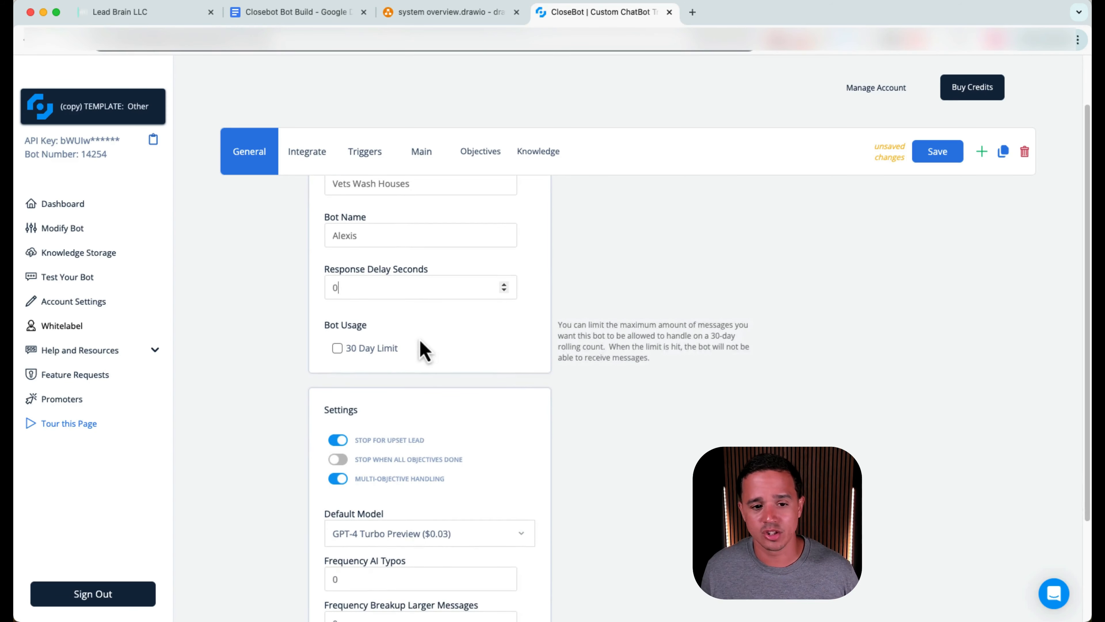
{"action": "scroll", "coordinate": [373, 358], "scroll_direction": "down", "scroll_amount": 1}
{"action": "scroll", "coordinate": [373, 358], "scroll_direction": "down", "scroll_amount": 5}
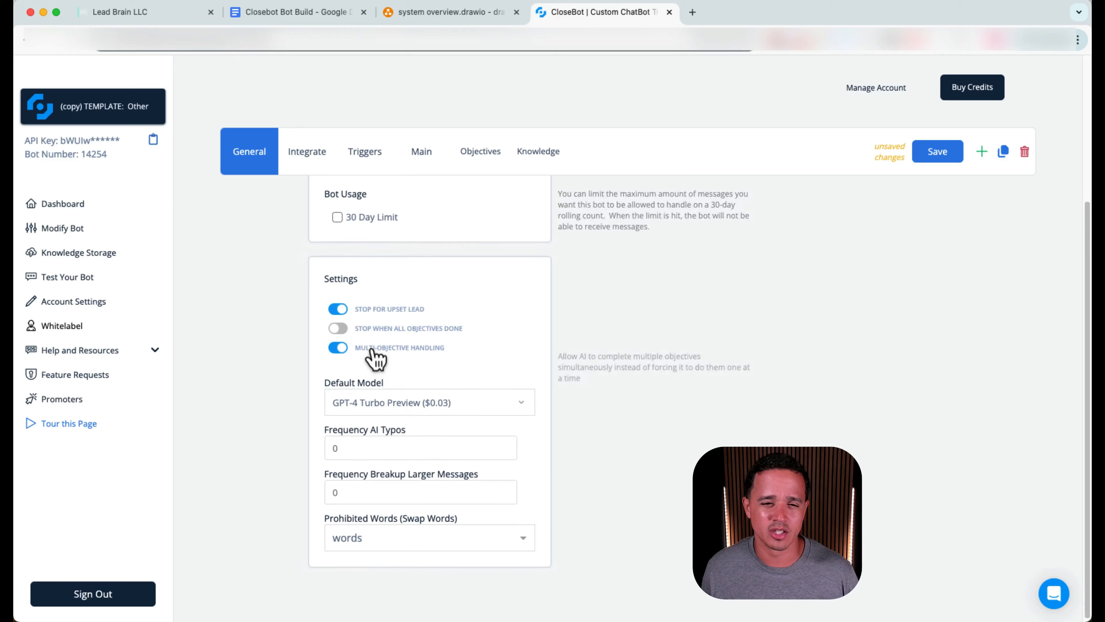
{"action": "scroll", "coordinate": [373, 358], "scroll_direction": "up", "scroll_amount": 3}
{"action": "mouse_move", "coordinate": [377, 290]}
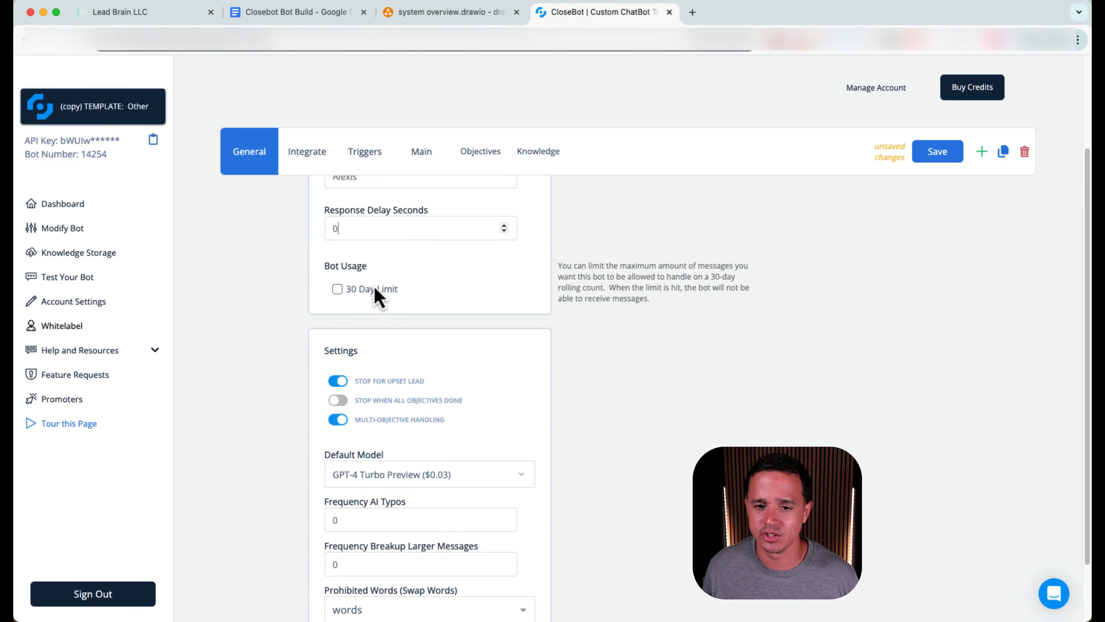
{"action": "scroll", "coordinate": [396, 344], "scroll_direction": "down", "scroll_amount": 3}
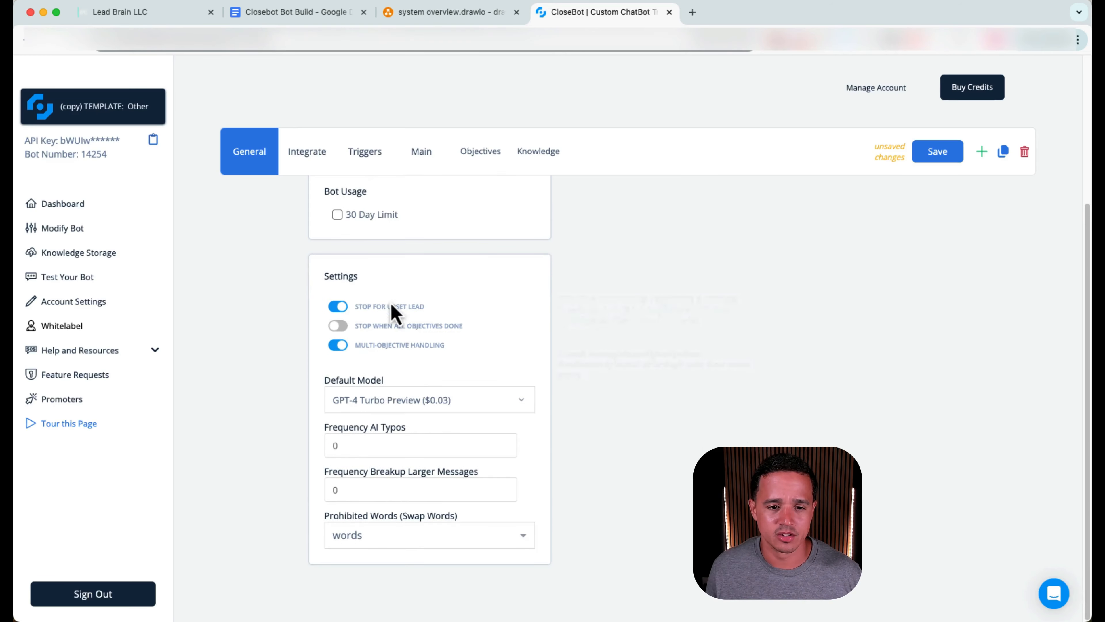
Turn off Stop For Upset Lead, review the typo, message breakup and prohibited words settings, and save the bot.
{"action": "left_click", "coordinate": [339, 307]}
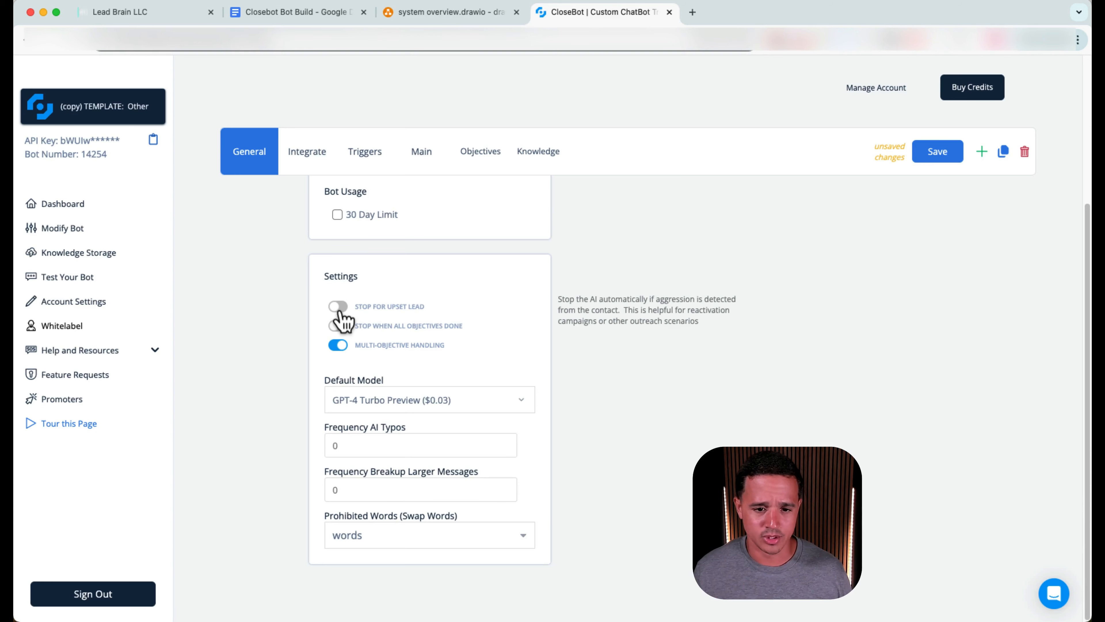
{"action": "left_click", "coordinate": [396, 440]}
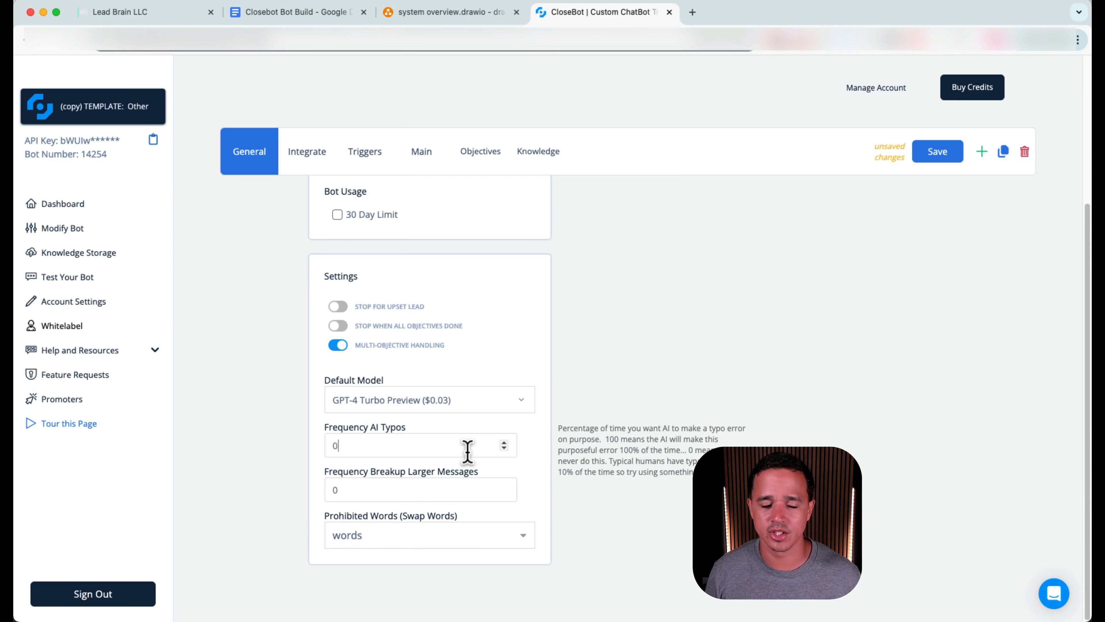
{"action": "mouse_move", "coordinate": [474, 490]}
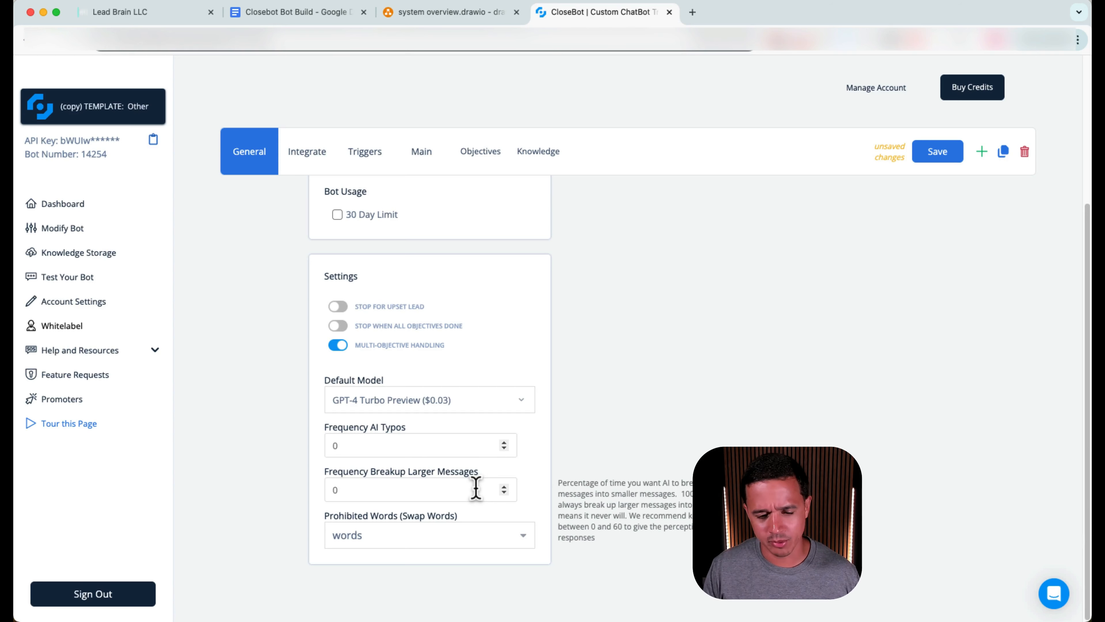
{"action": "mouse_move", "coordinate": [449, 533]}
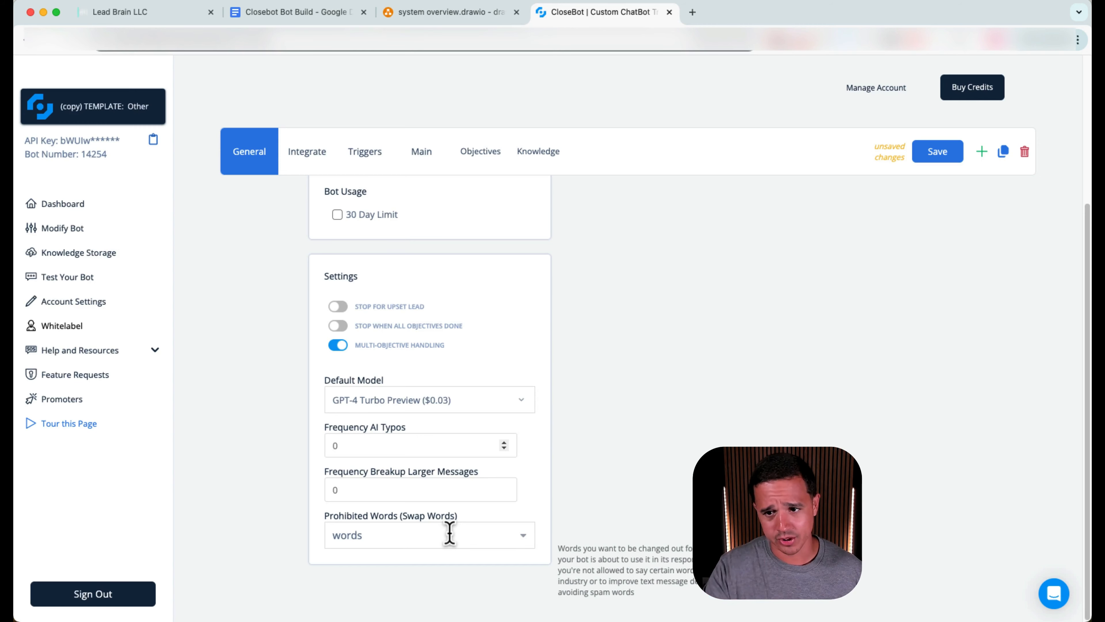
{"action": "scroll", "coordinate": [622, 324], "scroll_direction": "up", "scroll_amount": 5}
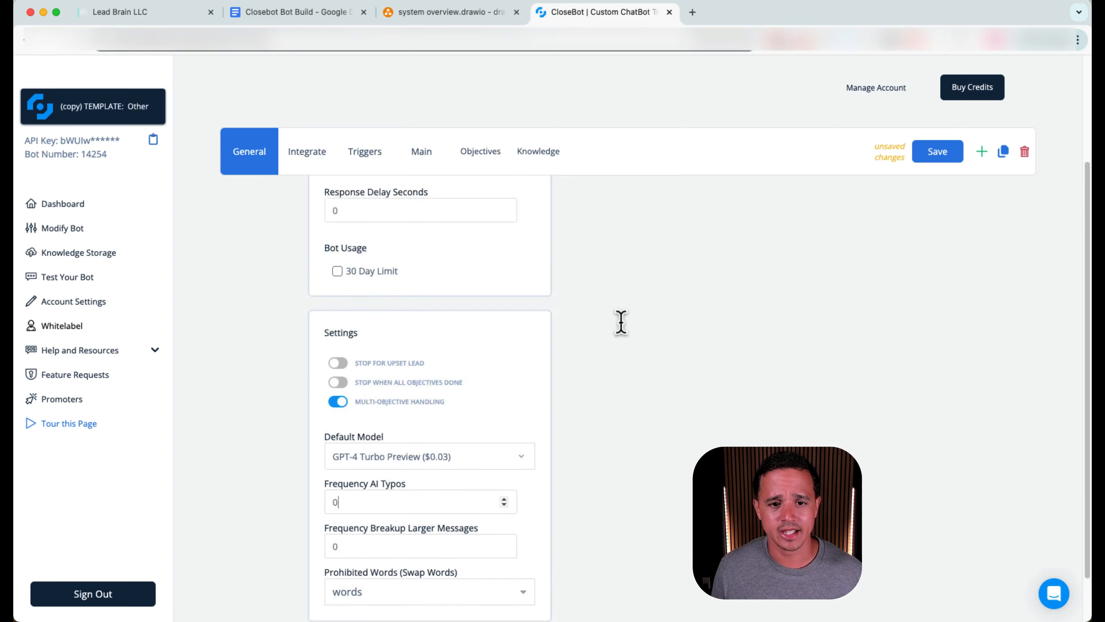
{"action": "left_click", "coordinate": [937, 157]}
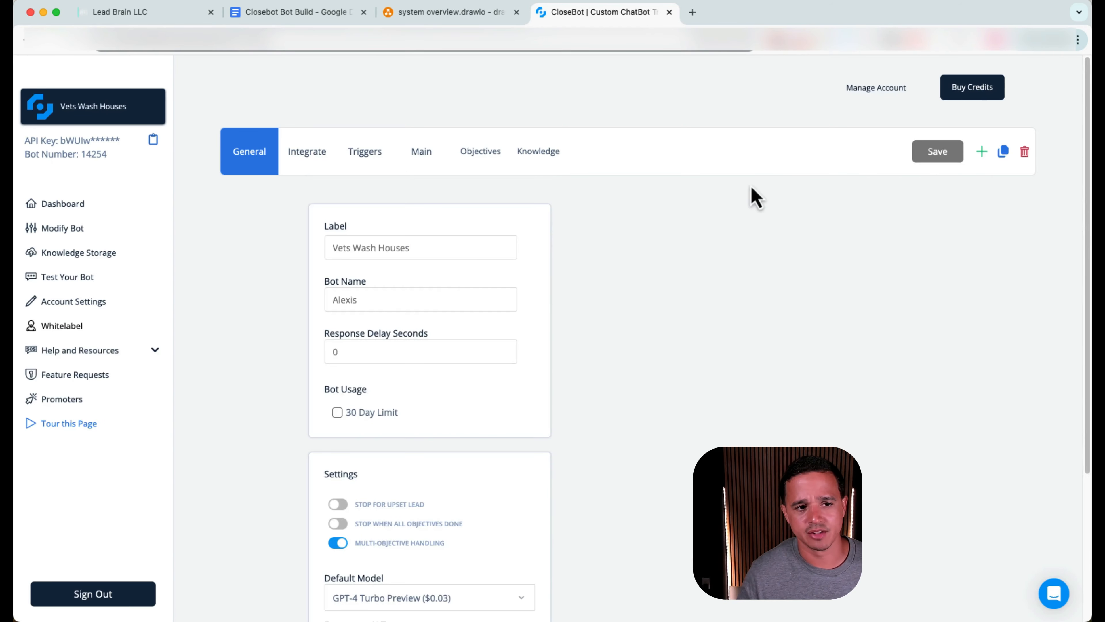
Reload the bot page and connect the bot's GoHighLevel integration to the account found by searching "vets".
{"action": "left_click", "coordinate": [322, 153]}
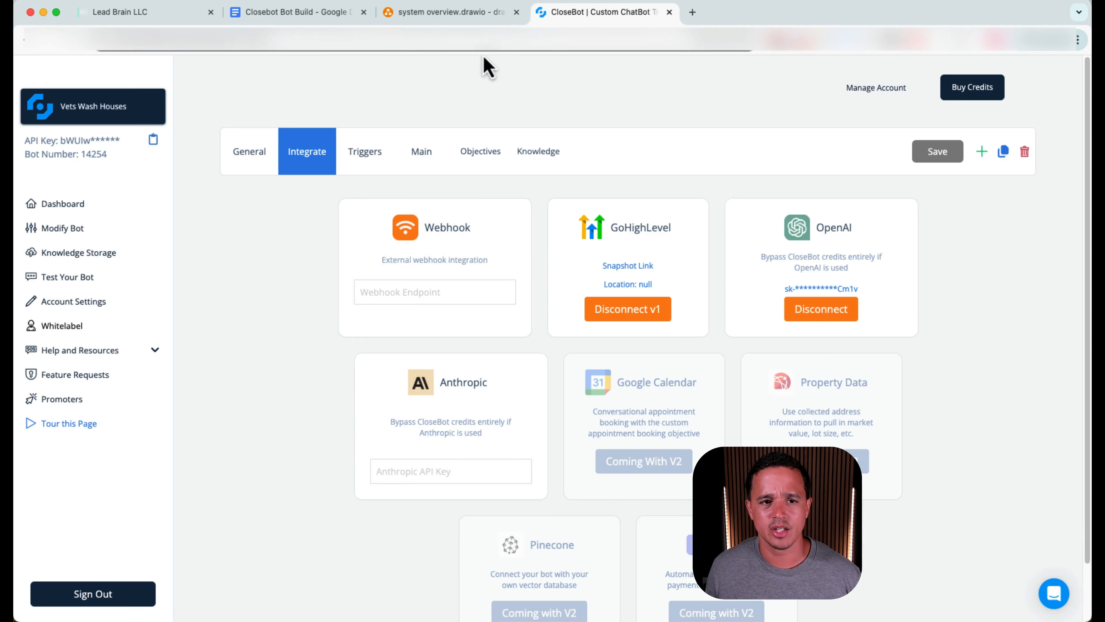
{"action": "left_click", "coordinate": [483, 42]}
{"action": "key", "text": "Return"}
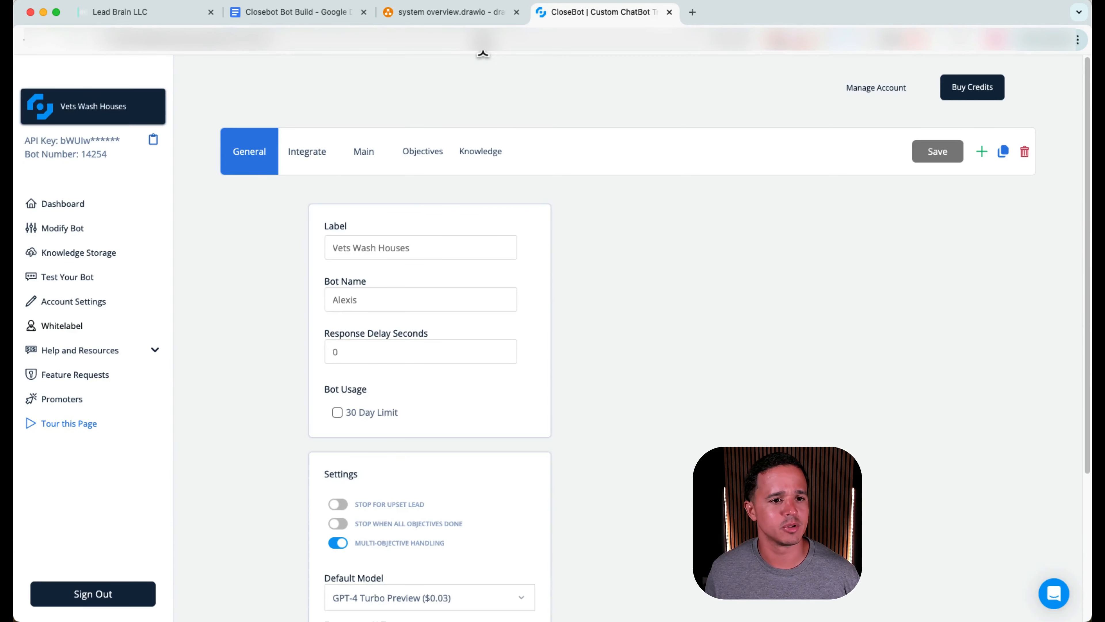
{"action": "left_click", "coordinate": [310, 153]}
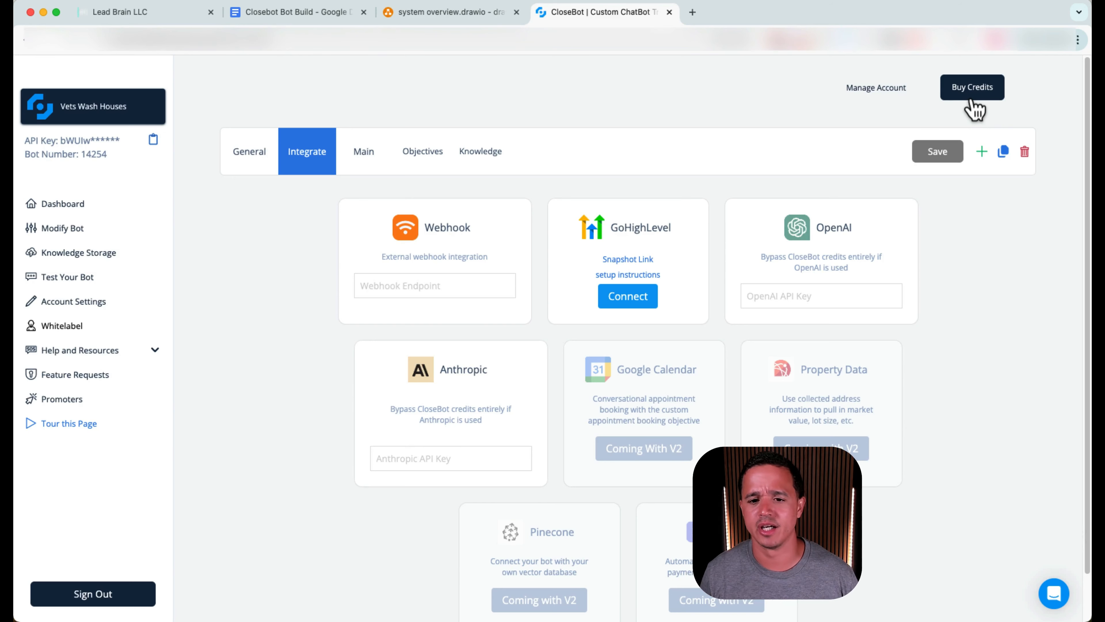
{"action": "left_click", "coordinate": [637, 298]}
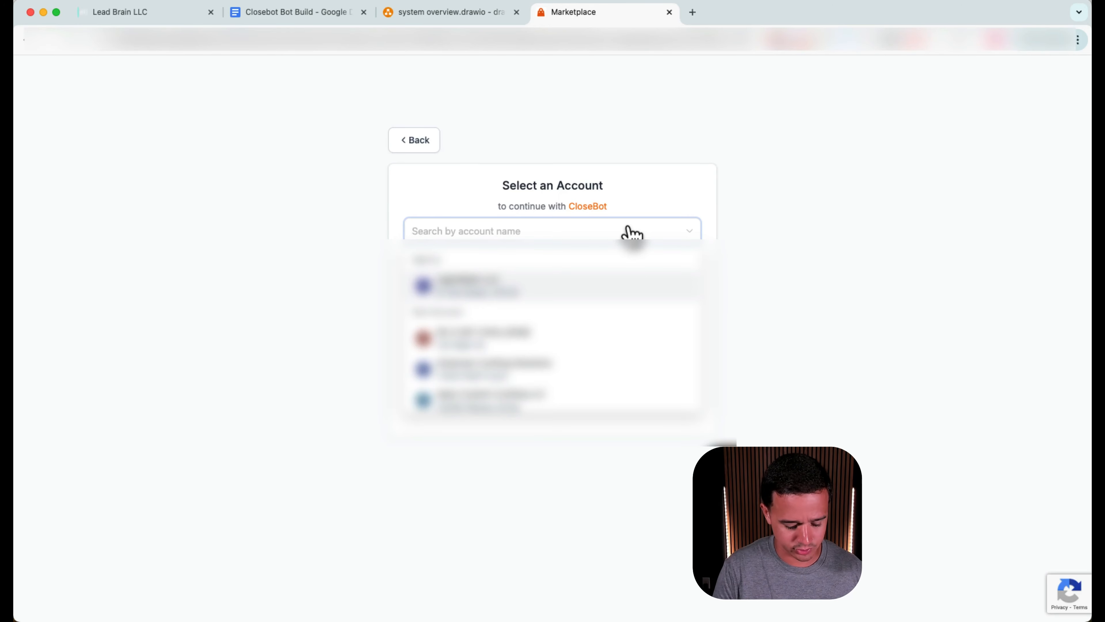
{"action": "type", "text": "vets"}
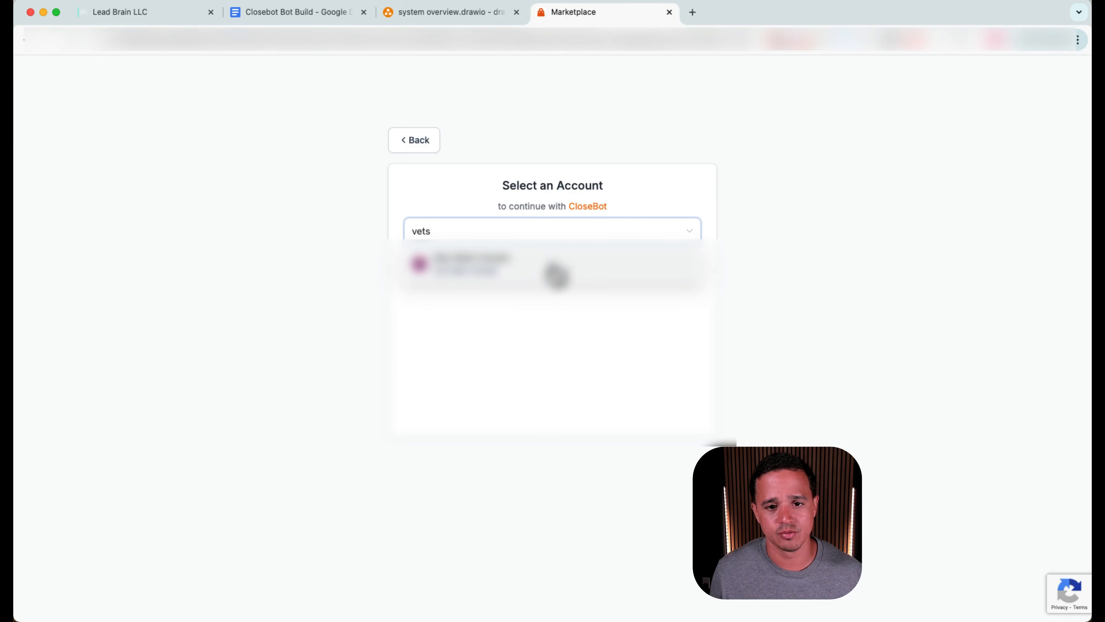
{"action": "left_click", "coordinate": [556, 275]}
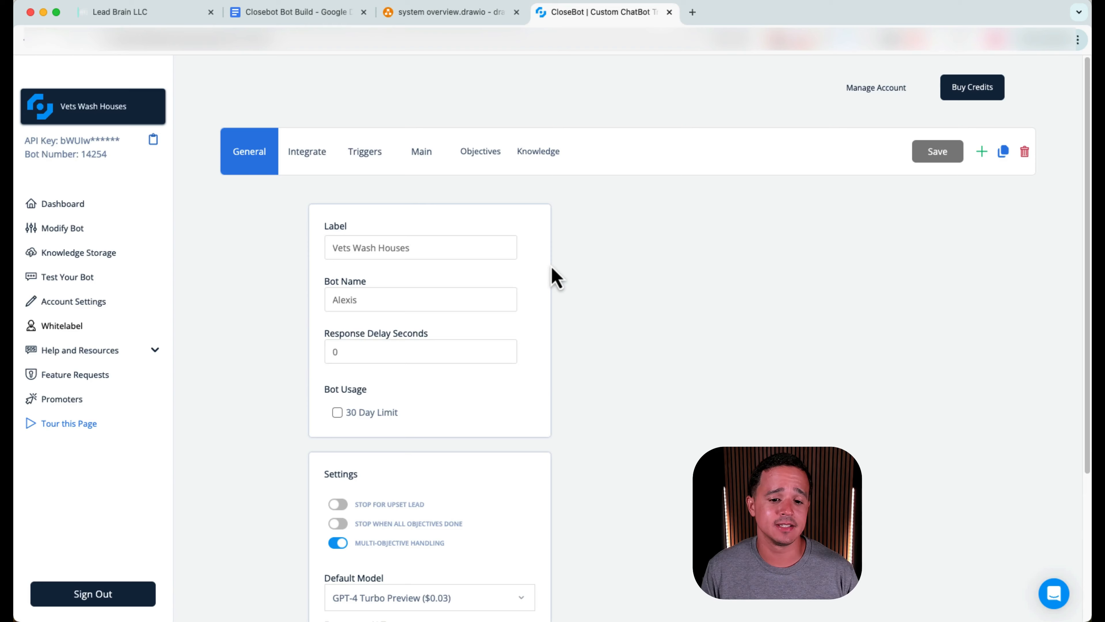
Reload the bot page and check the GoHighLevel connection in the bot's integrations.
{"action": "left_click", "coordinate": [600, 39]}
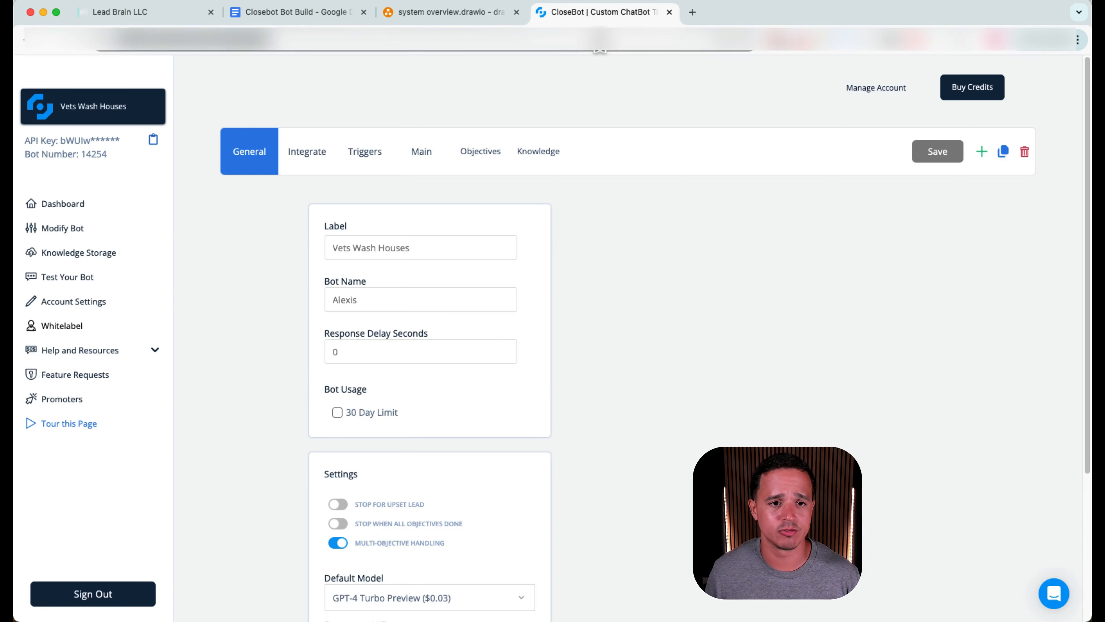
{"action": "key", "text": "Return"}
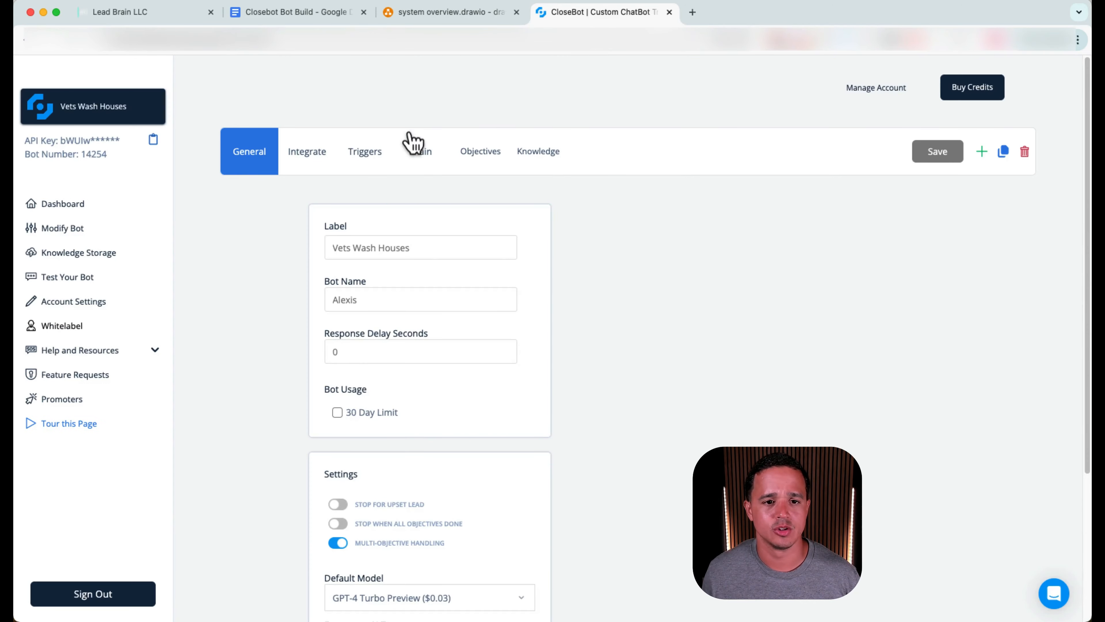
{"action": "left_click", "coordinate": [322, 162]}
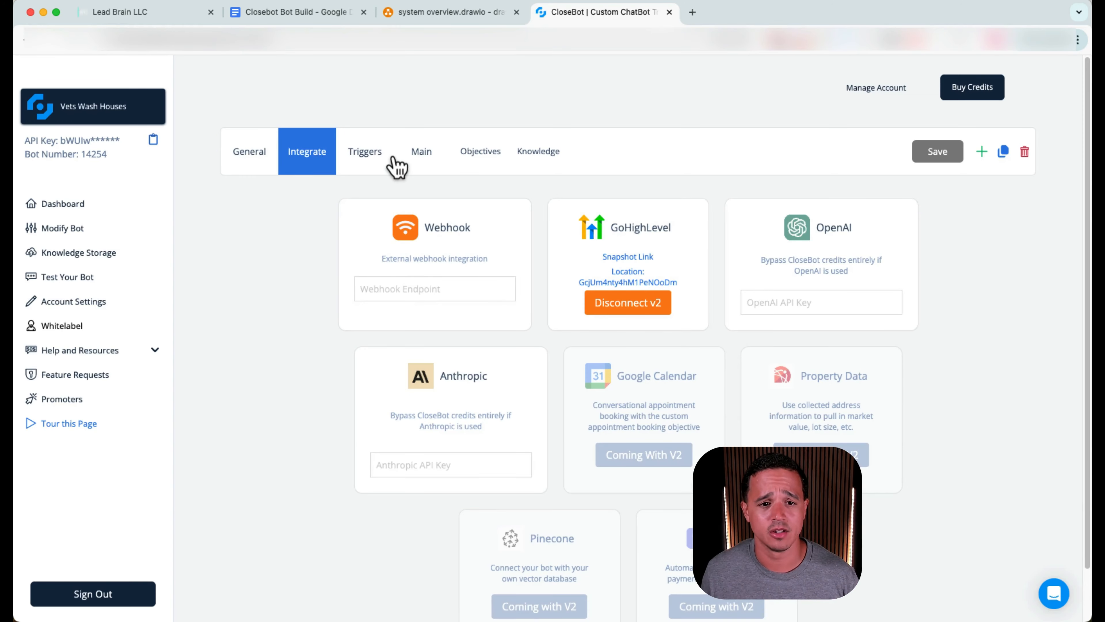
Review the bot's Auto Tagging triggers and turn on Bot Off On Manual Reply in the Conversation triggers.
{"action": "left_click", "coordinate": [386, 169]}
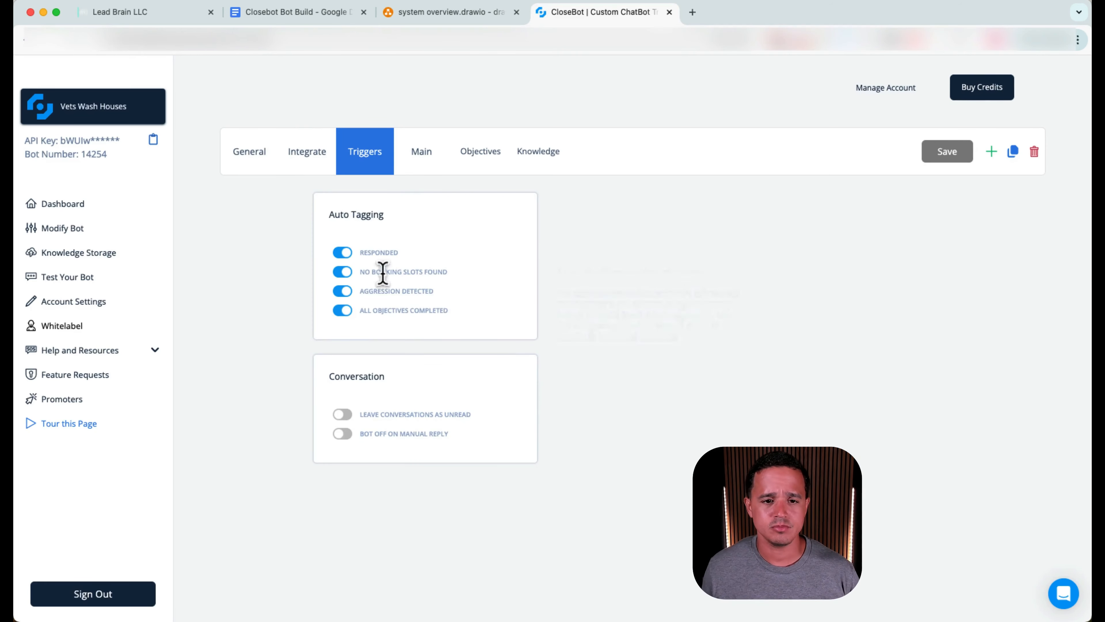
{"action": "mouse_move", "coordinate": [369, 271]}
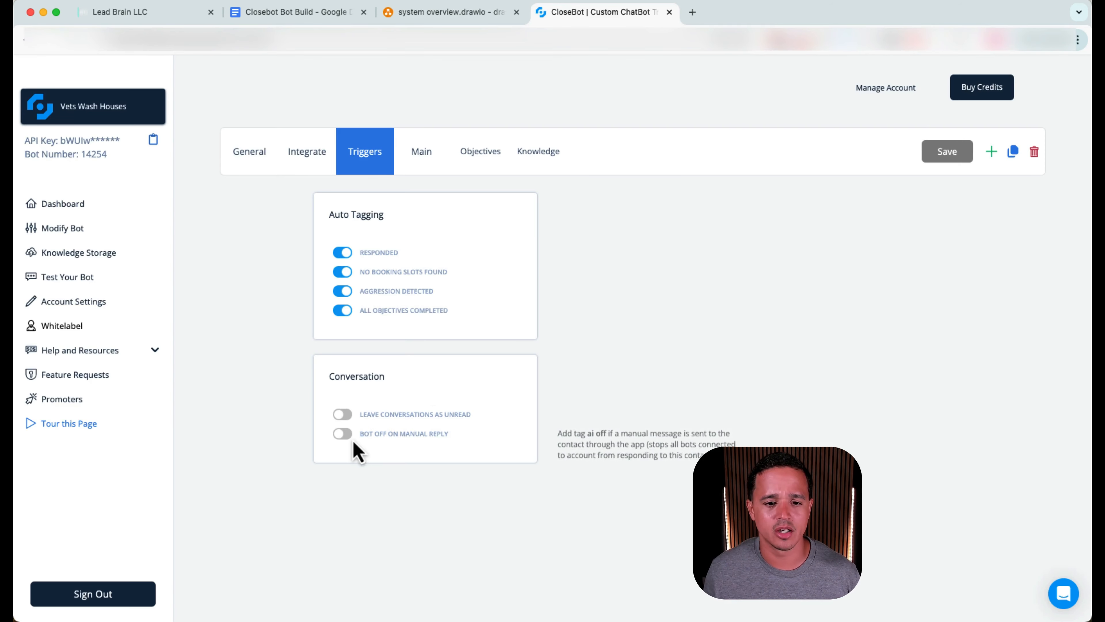
{"action": "left_click", "coordinate": [343, 435]}
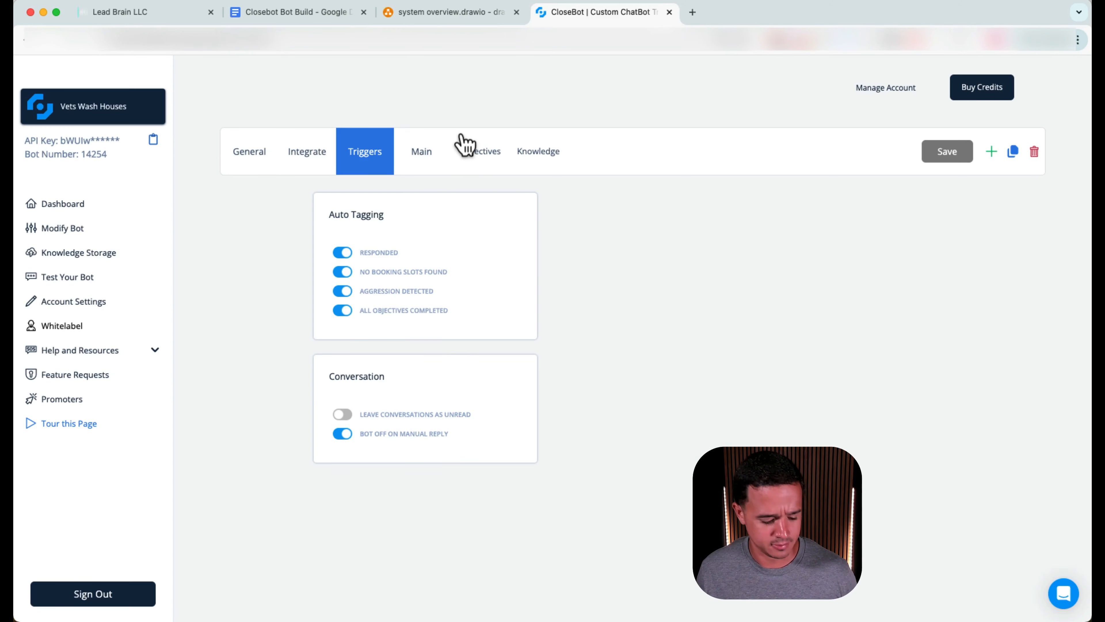
Open the bot's Main settings, look over the default prompt fields, and remove relaxed from Bot Voice.
{"action": "left_click", "coordinate": [418, 156]}
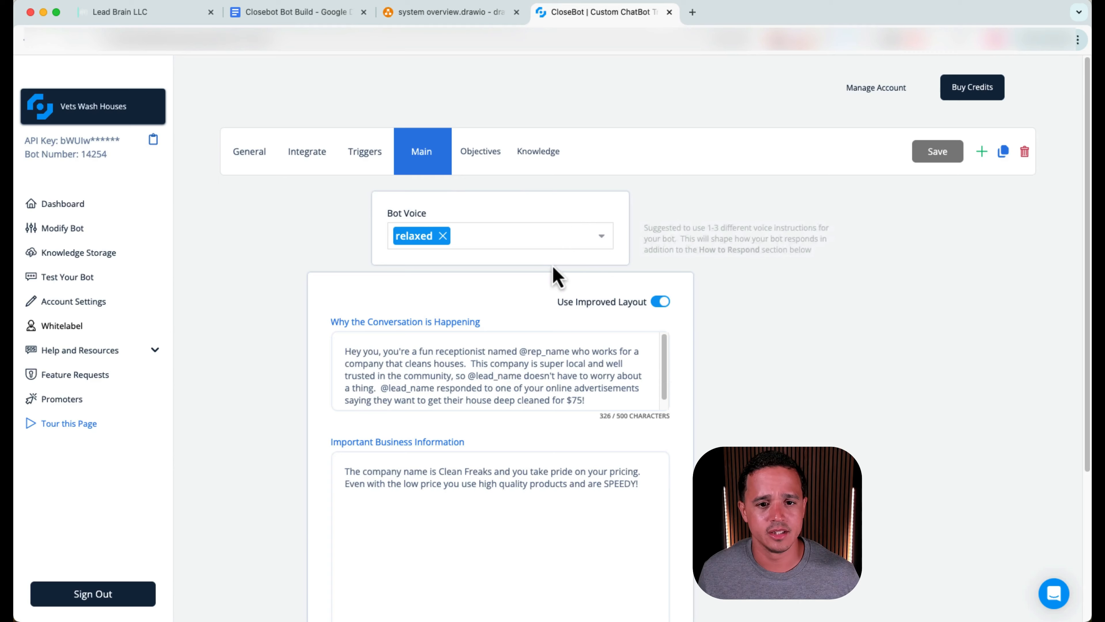
{"action": "scroll", "coordinate": [547, 282], "scroll_direction": "down", "scroll_amount": 3}
{"action": "scroll", "coordinate": [540, 269], "scroll_direction": "up", "scroll_amount": 3}
{"action": "scroll", "coordinate": [540, 278], "scroll_direction": "down", "scroll_amount": 2}
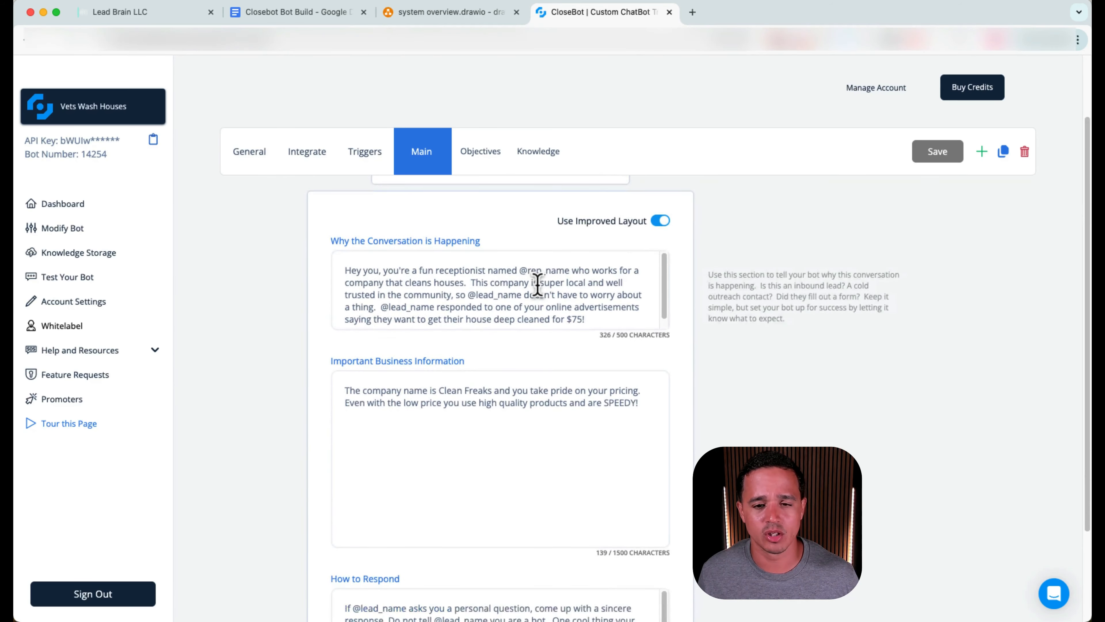
{"action": "scroll", "coordinate": [539, 281], "scroll_direction": "up", "scroll_amount": 2}
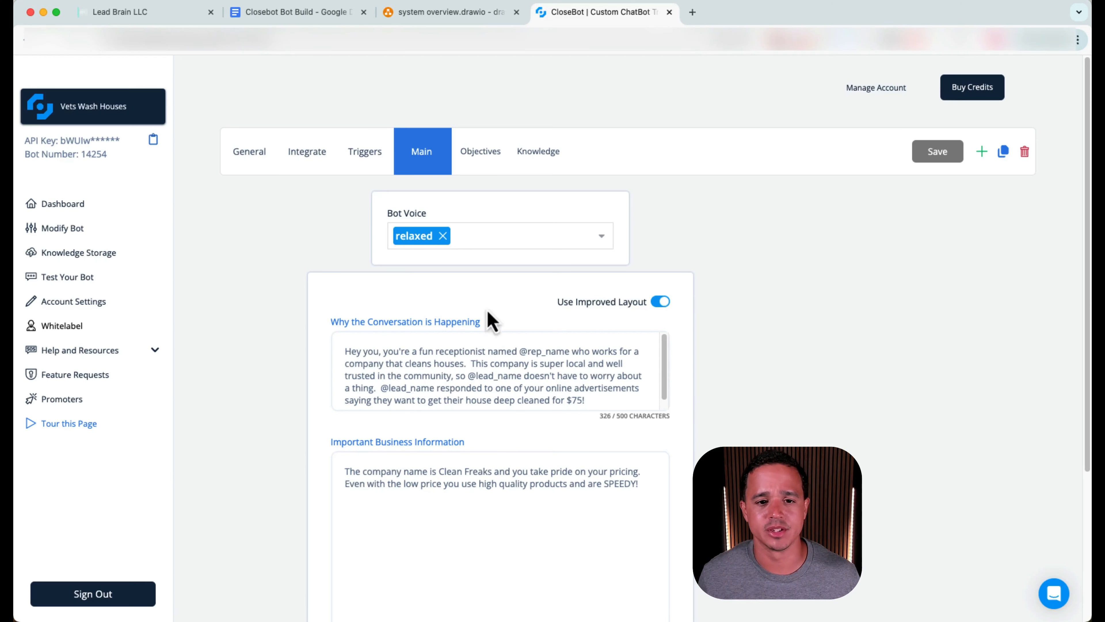
{"action": "left_click", "coordinate": [443, 235]}
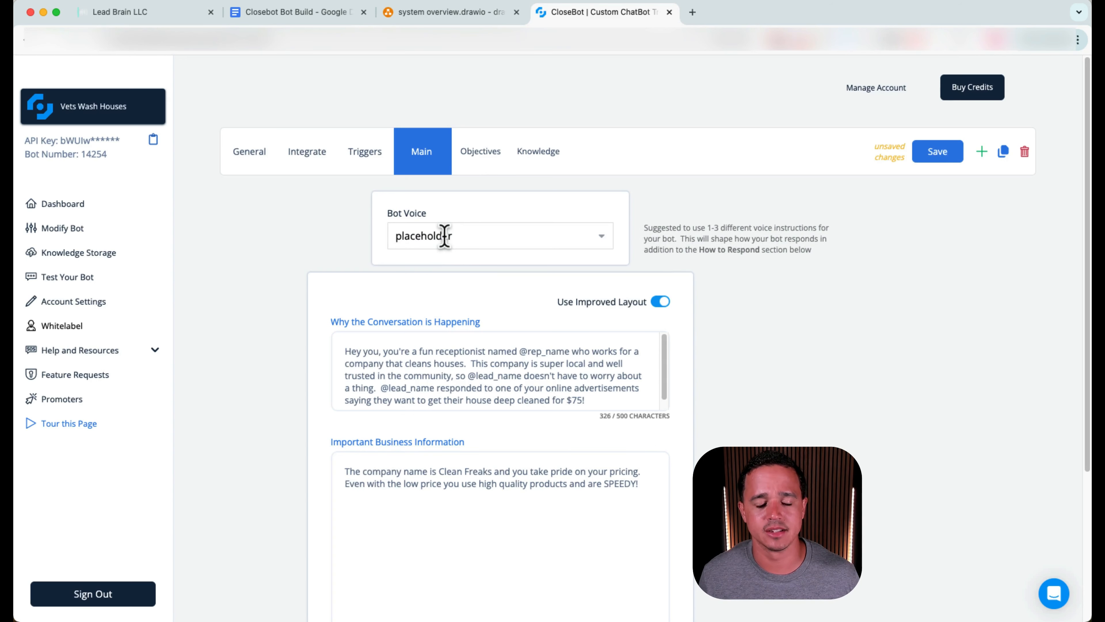
{"action": "left_click", "coordinate": [444, 233]}
Look up the Bot Voice line in the Closebot Bot Build document and add friendly to the bot's Bot Voice.
{"action": "left_click", "coordinate": [293, 19]}
{"action": "scroll", "coordinate": [470, 395], "scroll_direction": "down", "scroll_amount": 10}
{"action": "scroll", "coordinate": [472, 394], "scroll_direction": "down", "scroll_amount": 4}
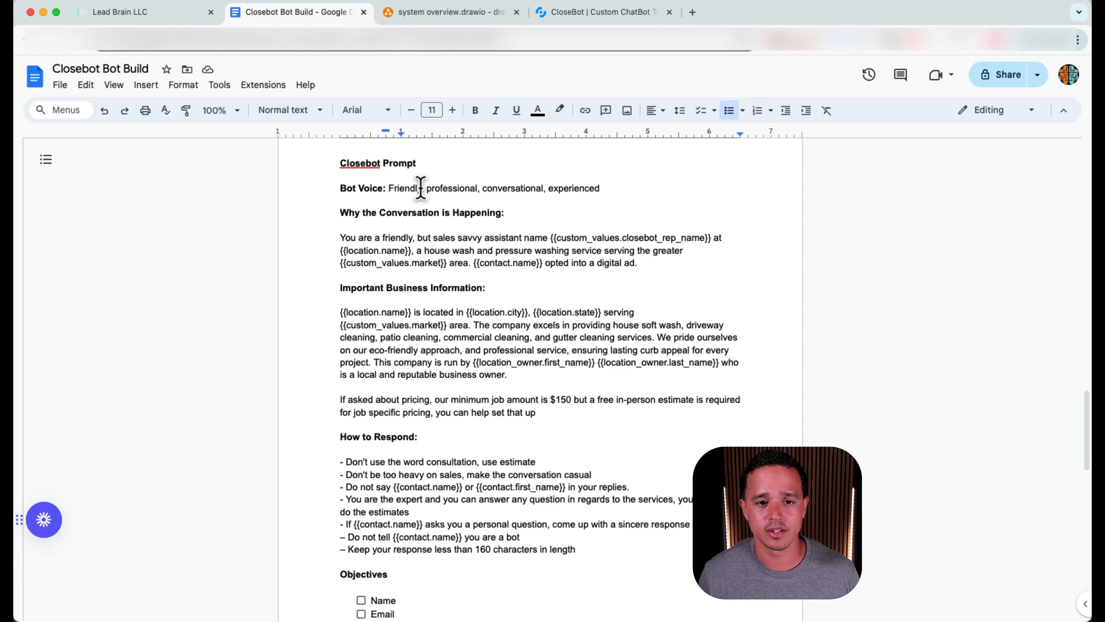
{"action": "left_click_drag", "start_coordinate": [419, 187], "coordinate": [581, 188]}
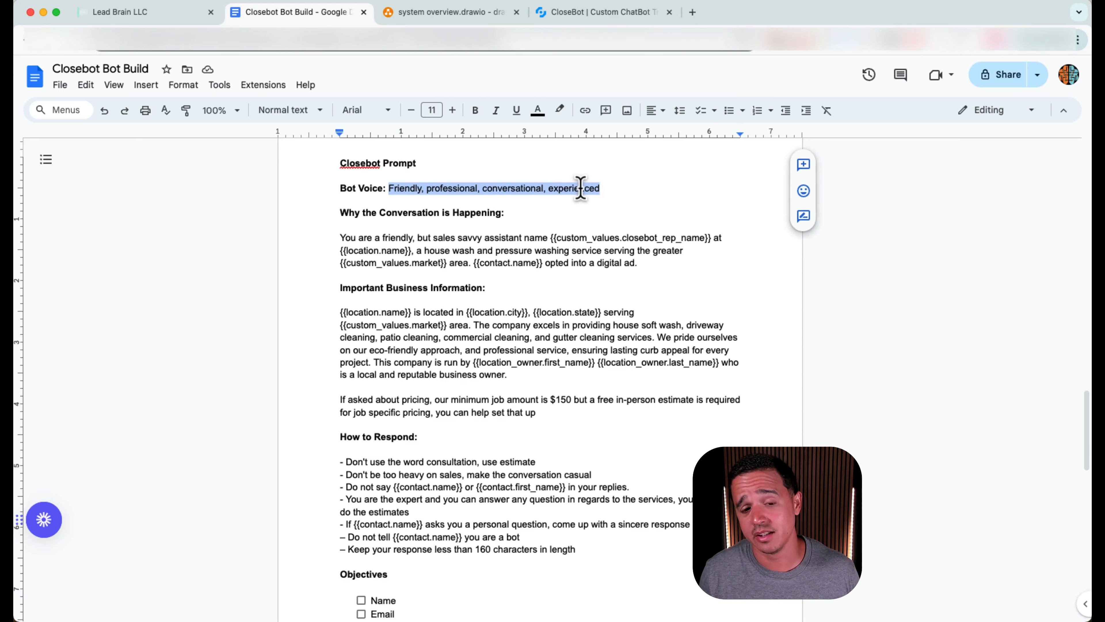
{"action": "left_click", "coordinate": [554, 18]}
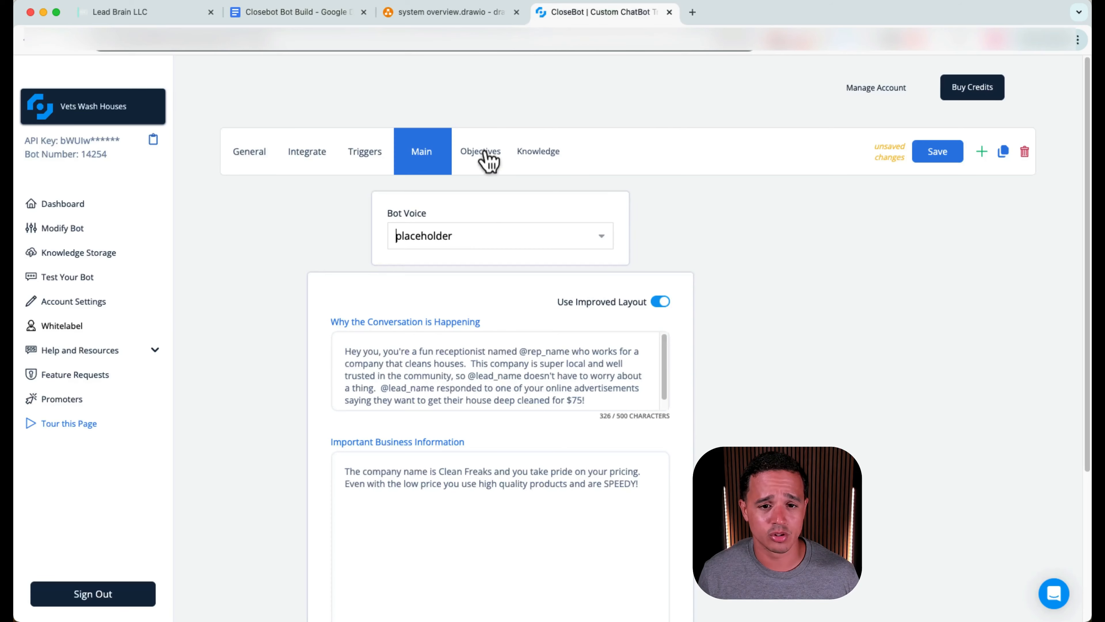
{"action": "left_click", "coordinate": [478, 232]}
{"action": "type", "text": "fri"}
{"action": "key", "text": "Down"}
{"action": "key", "text": "Return"}
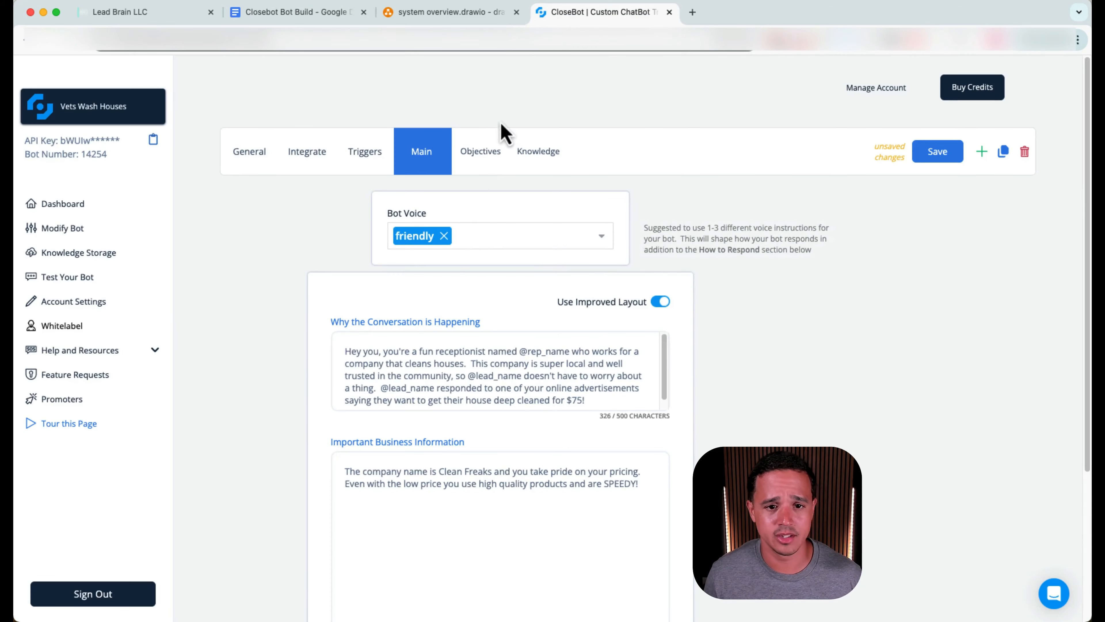
Close the system overview diagram and add professional and conversational to the bot's Bot Voice.
{"action": "left_click", "coordinate": [517, 12]}
{"action": "left_click", "coordinate": [300, 13]}
{"action": "left_click", "coordinate": [506, 17]}
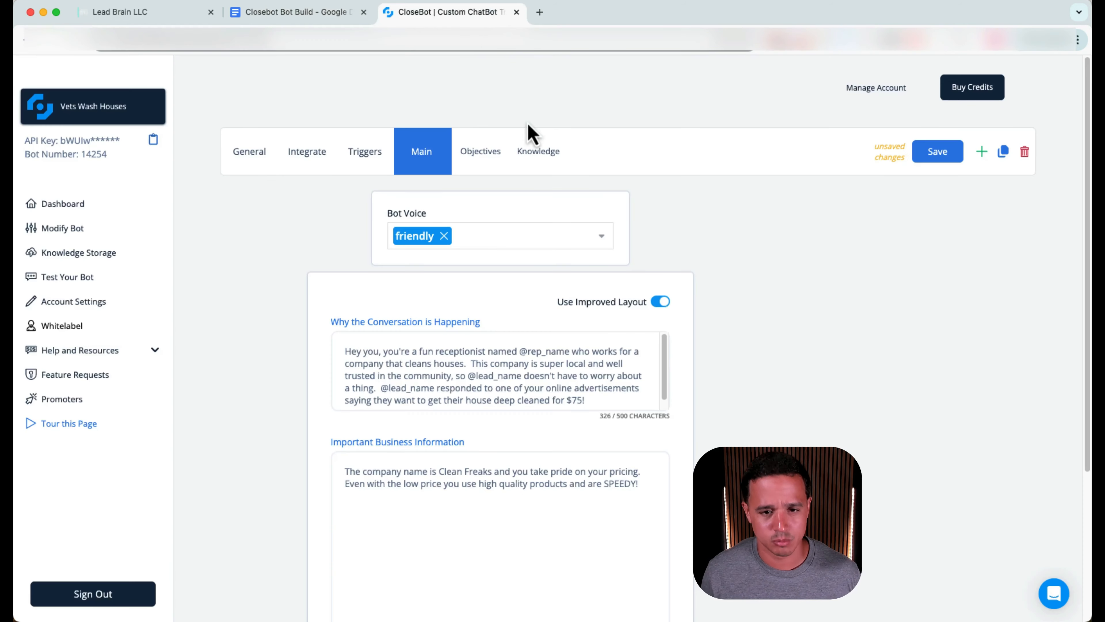
{"action": "left_click", "coordinate": [533, 231]}
{"action": "type", "text": "professional, conversational, experienced"}
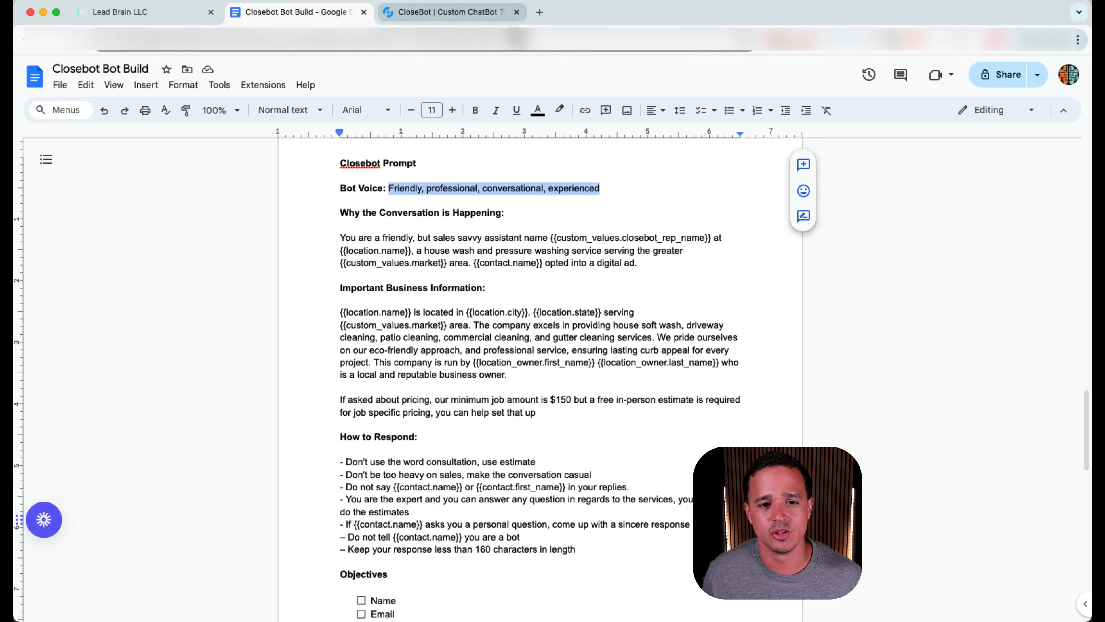
{"action": "left_click", "coordinate": [470, 14]}
{"action": "left_click", "coordinate": [572, 237]}
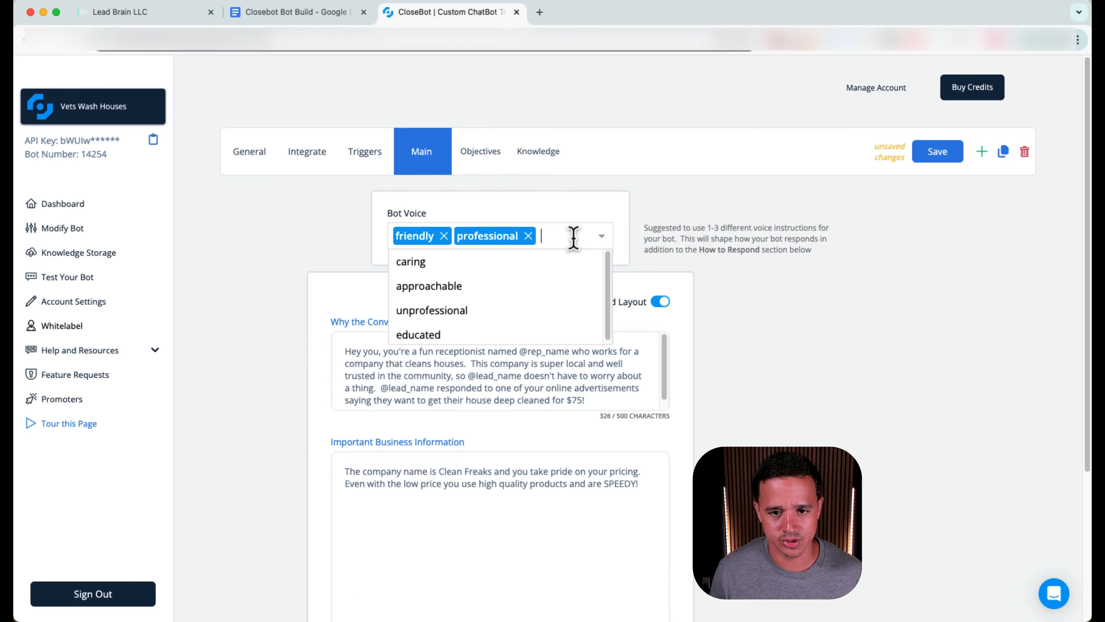
{"action": "type", "text": "conversational"}
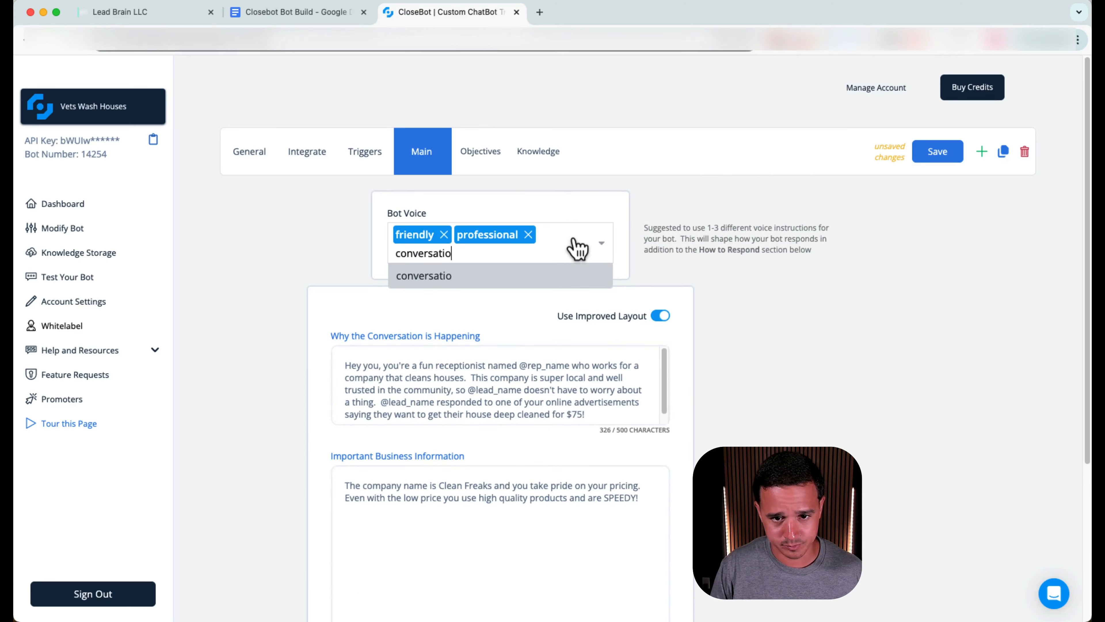
{"action": "key", "text": "Return"}
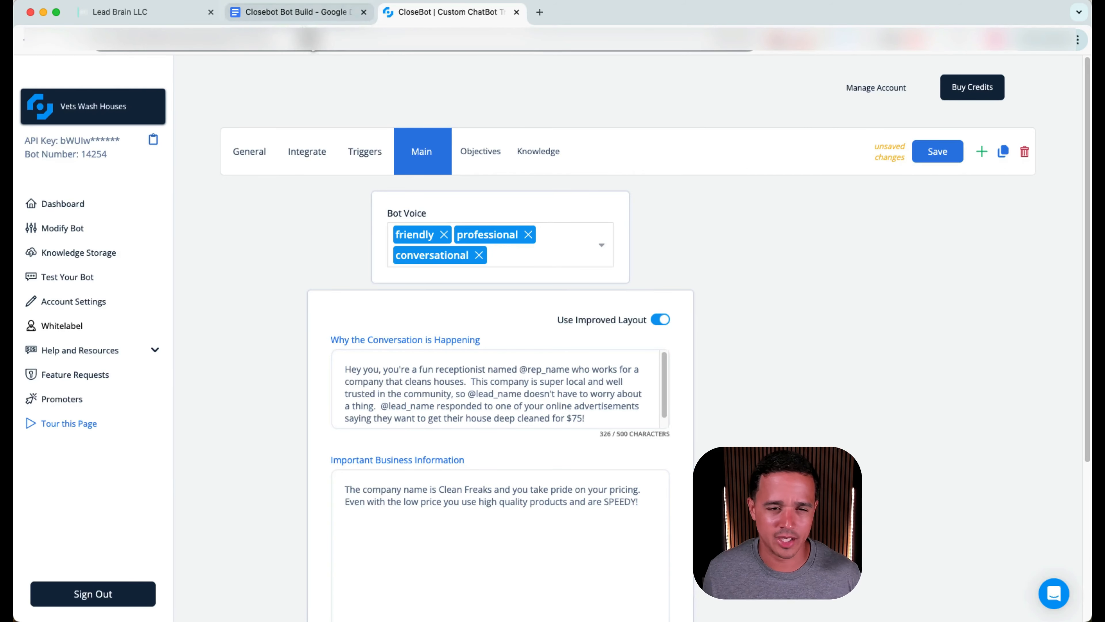
Check the voice list in the build document and add experienced to the bot's Bot Voice.
{"action": "left_click", "coordinate": [305, 21]}
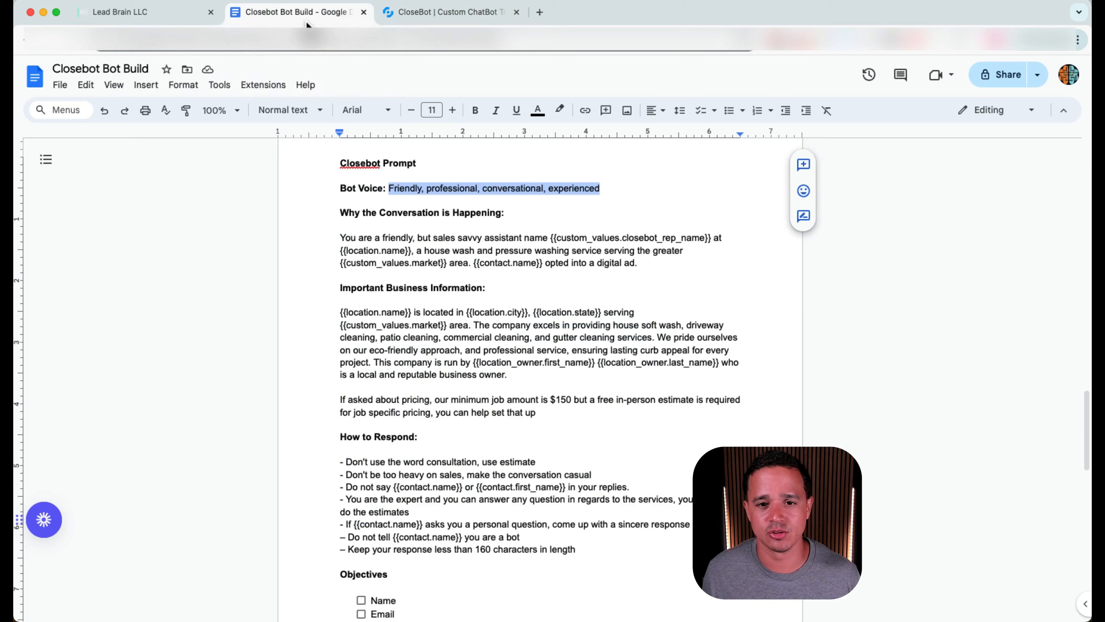
{"action": "left_click", "coordinate": [422, 17]}
{"action": "left_click", "coordinate": [518, 255]}
{"action": "type", "text": "e"}
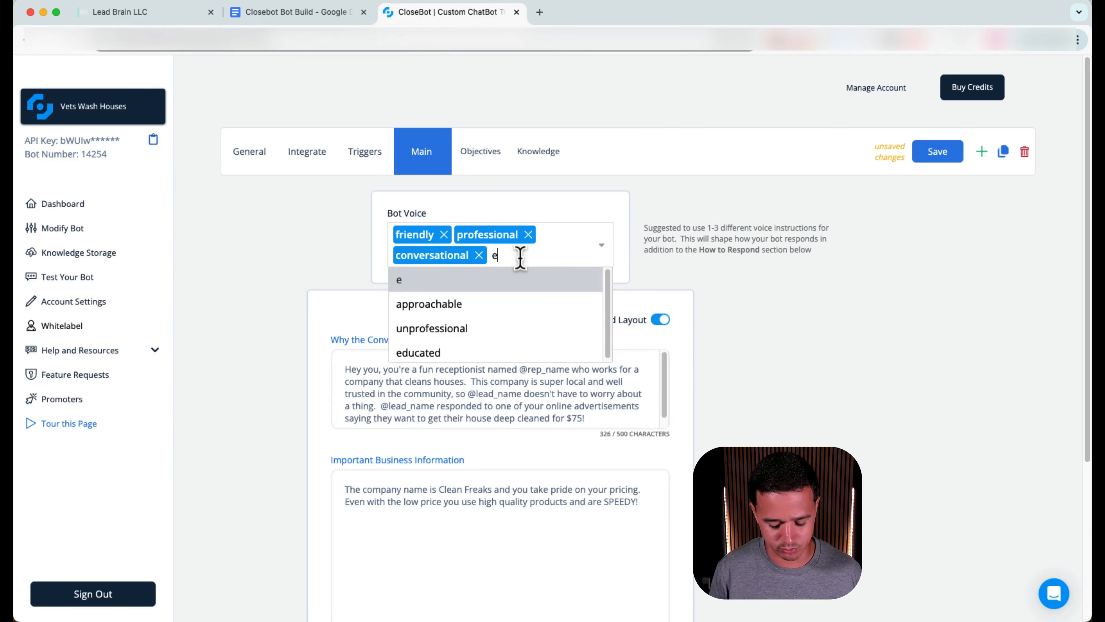
{"action": "type", "text": "xperienced"}
{"action": "key", "text": "Return"}
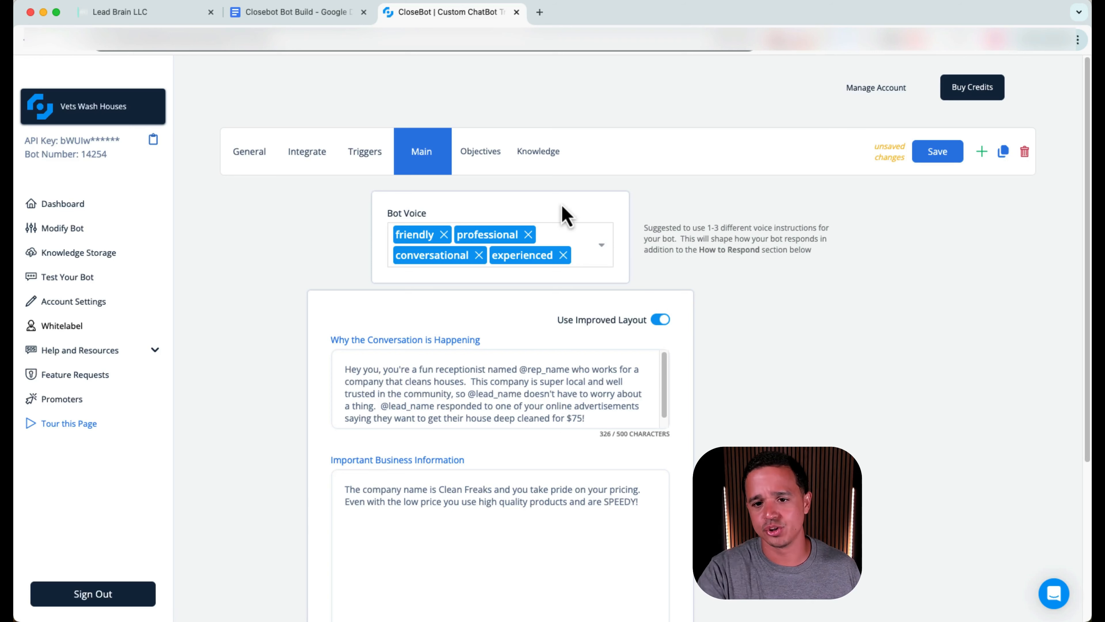
Compare the bot's Why the Conversation is Happening, Important Business Information and How to Respond fields with the document's prompt sections.
{"action": "scroll", "coordinate": [612, 322], "scroll_direction": "down", "scroll_amount": 1}
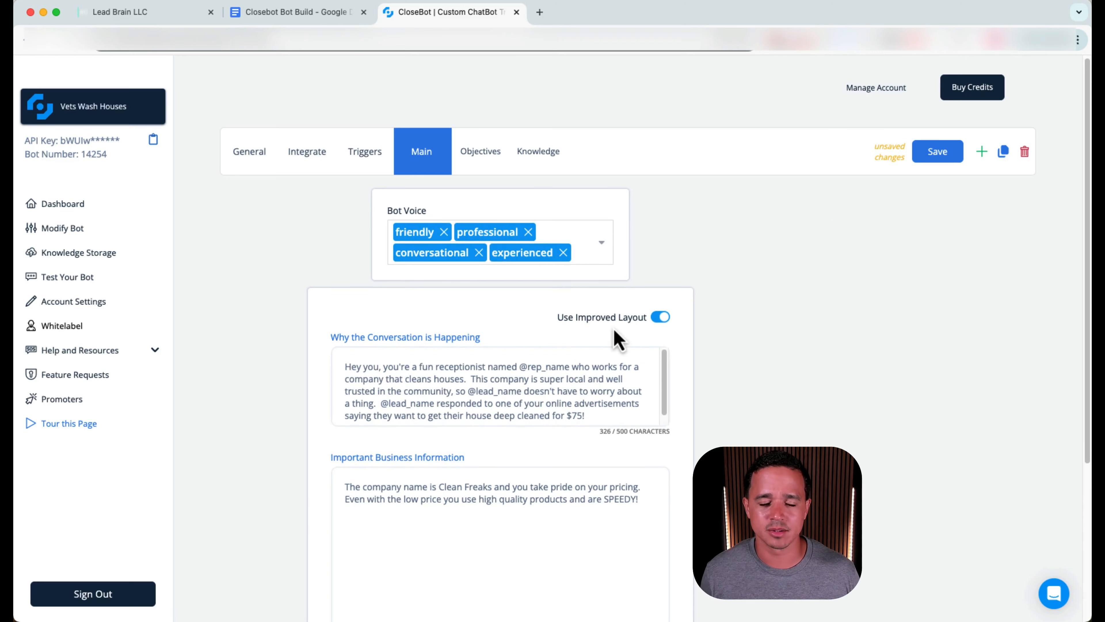
{"action": "scroll", "coordinate": [610, 368], "scroll_direction": "down", "scroll_amount": 1}
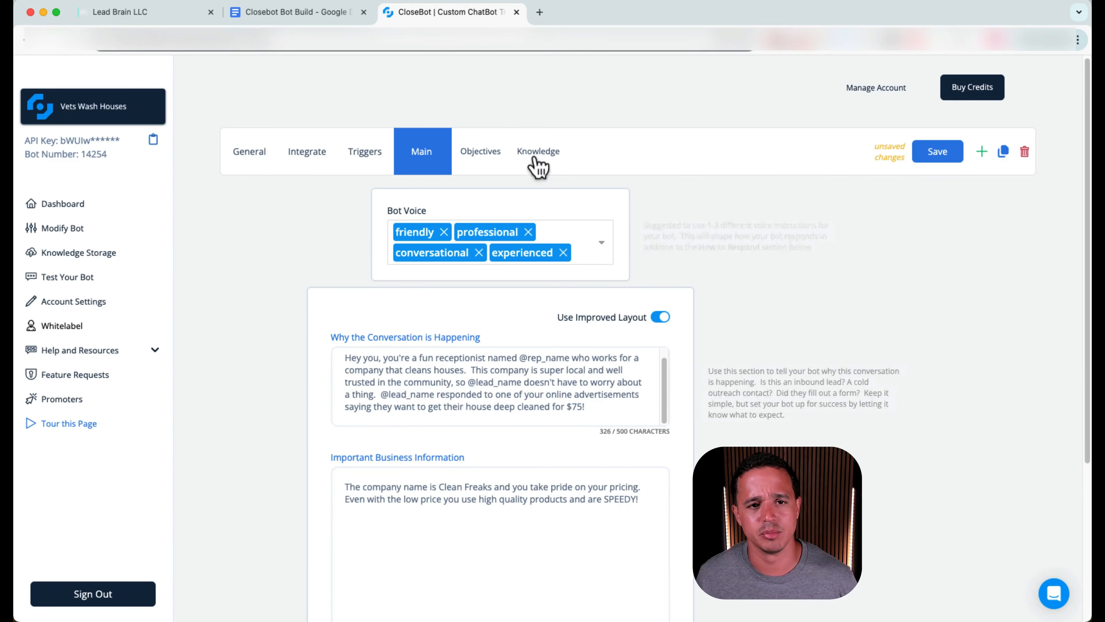
{"action": "left_click", "coordinate": [335, 12]}
{"action": "scroll", "coordinate": [480, 342], "scroll_direction": "down", "scroll_amount": 1}
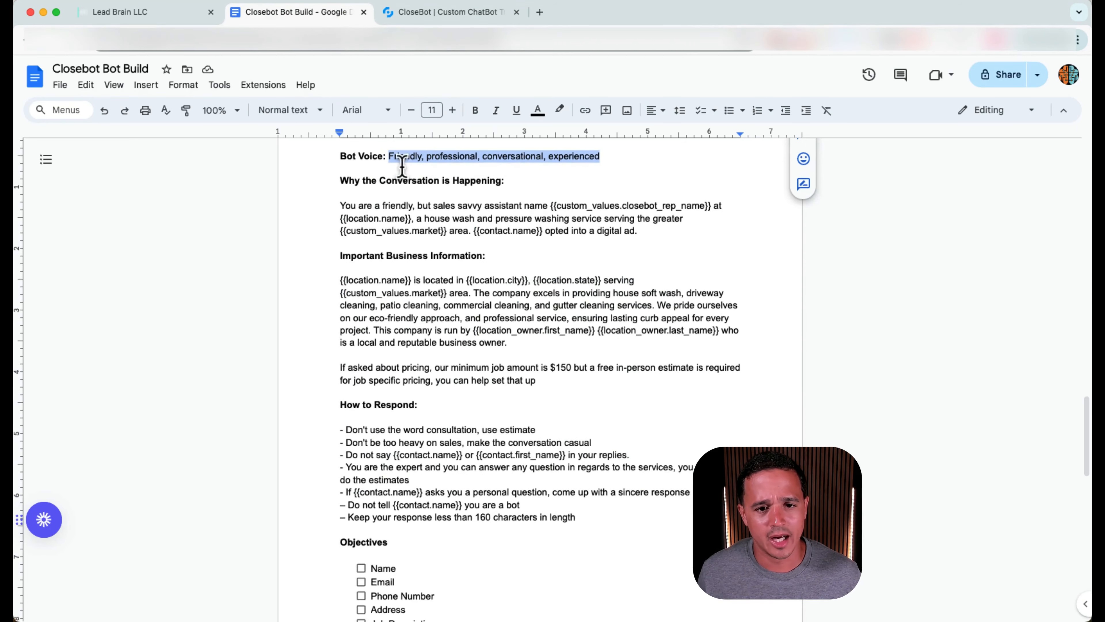
{"action": "left_click", "coordinate": [429, 15]}
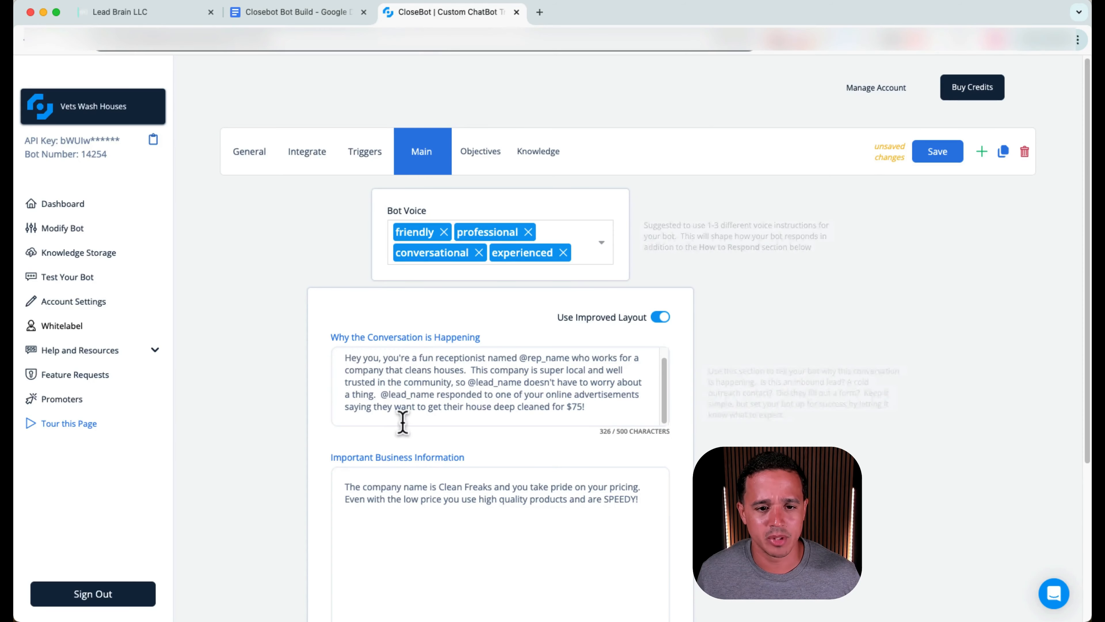
{"action": "scroll", "coordinate": [447, 412], "scroll_direction": "down", "scroll_amount": 4}
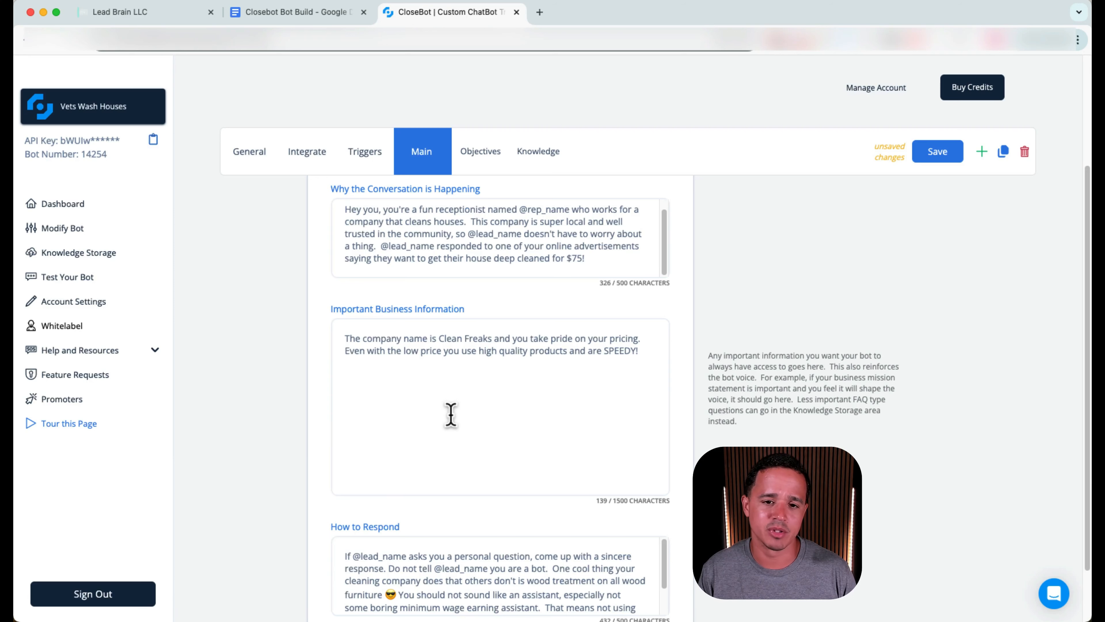
{"action": "scroll", "coordinate": [451, 415], "scroll_direction": "down", "scroll_amount": 1}
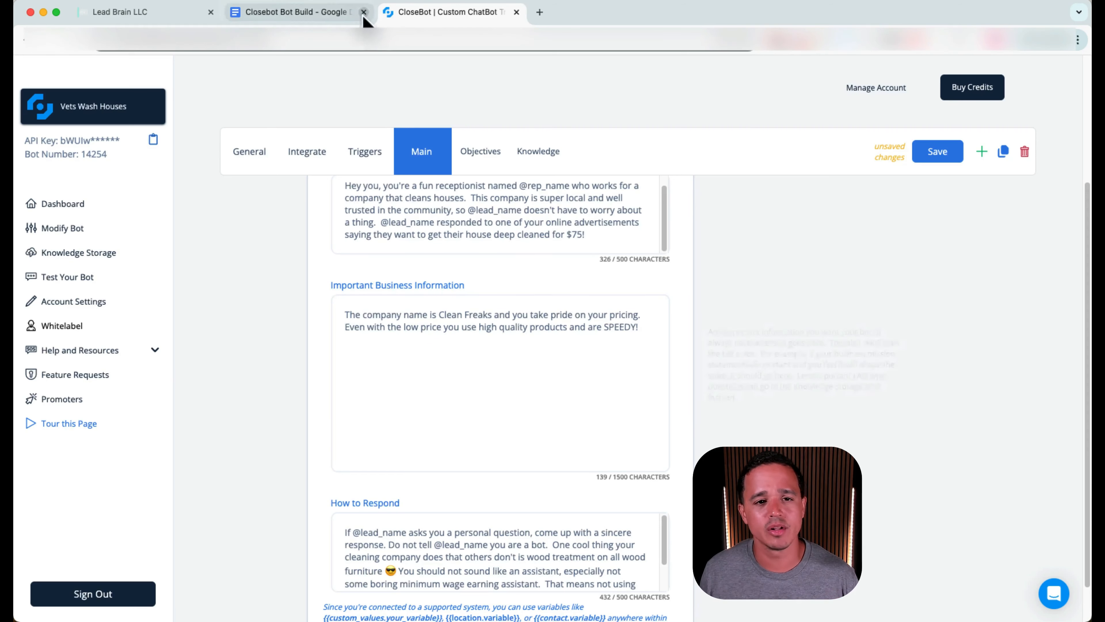
Try replacing the closebot_rep_name placeholder in the document's Why the Conversation is Happening prompt with a fixed assistant name, and undo the edit.
{"action": "left_click", "coordinate": [274, 13]}
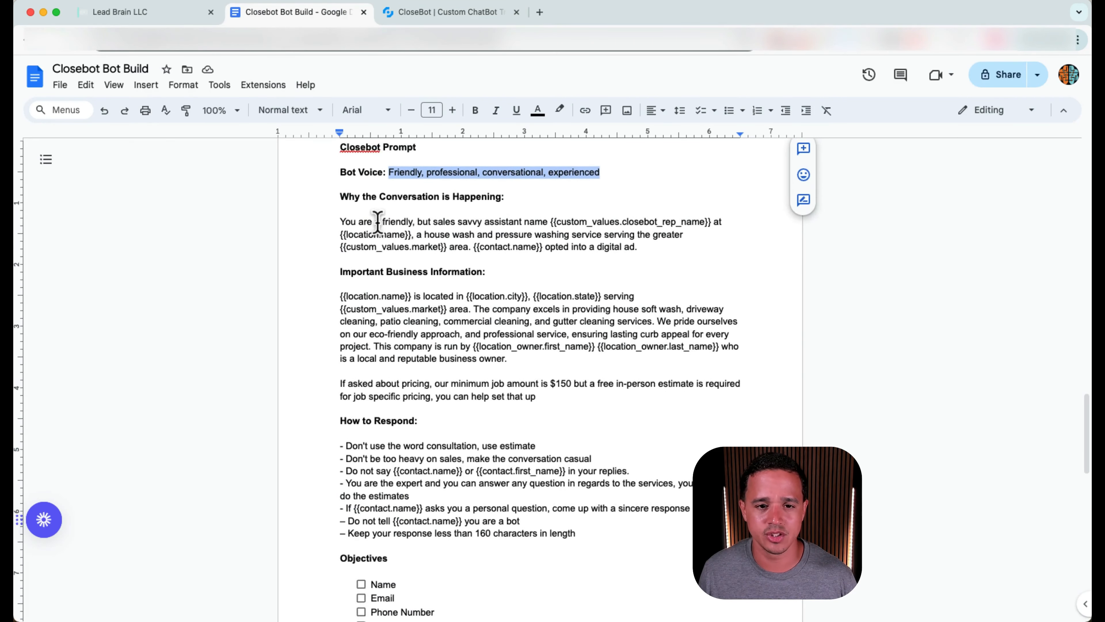
{"action": "left_click_drag", "start_coordinate": [549, 221], "coordinate": [714, 220]}
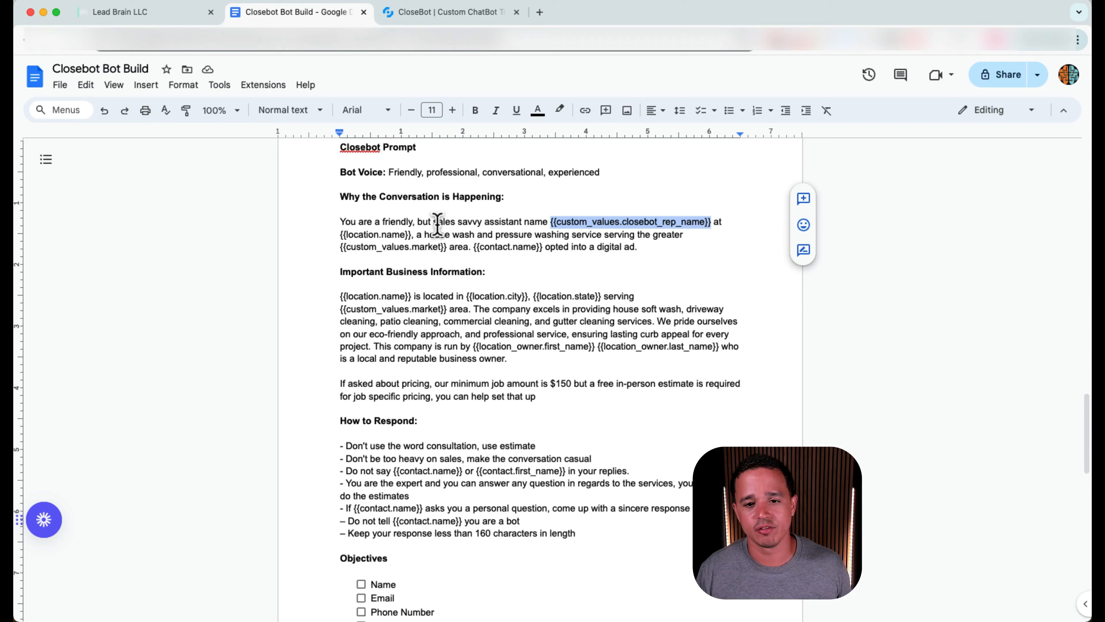
{"action": "key", "text": "Left"}
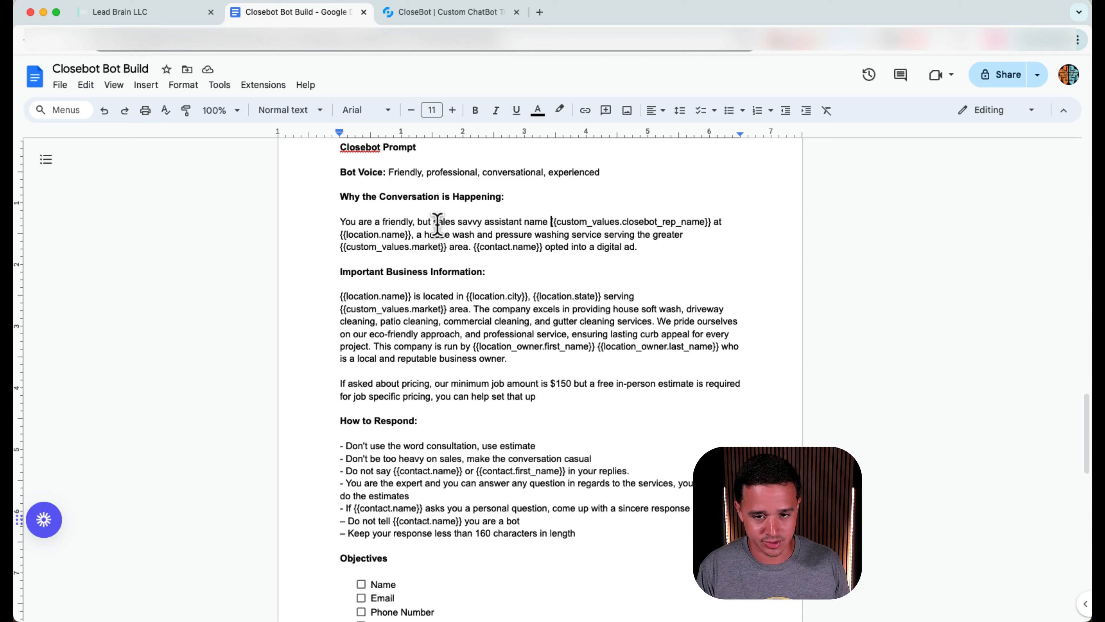
{"action": "type", "text": "Alexis"}
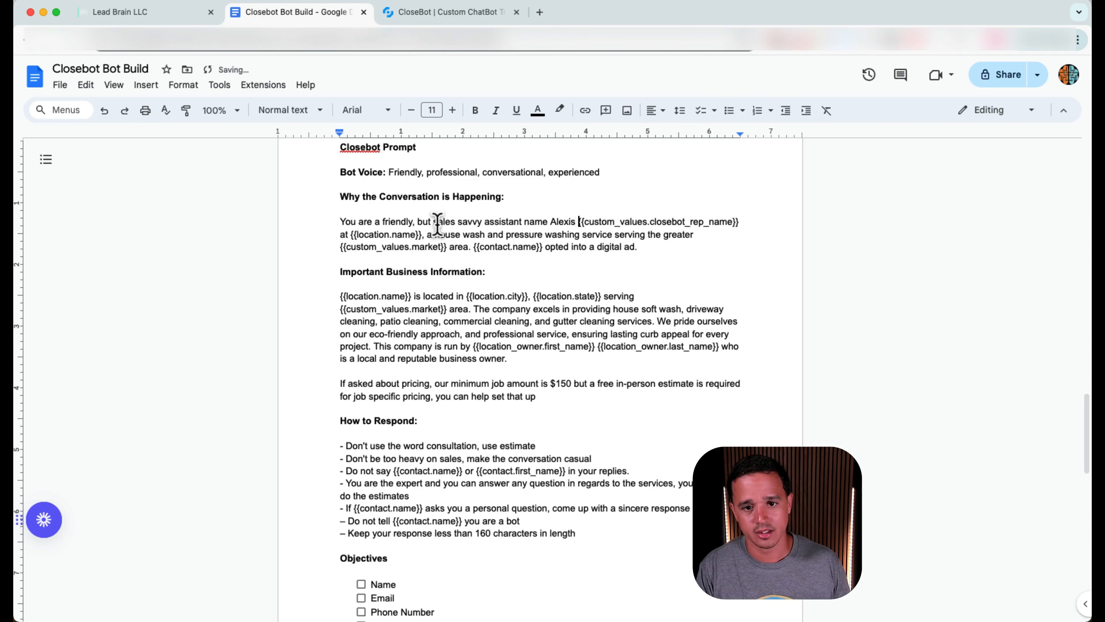
{"action": "key", "text": "shift+Right"}
{"action": "key", "text": "shift+Right"}
{"action": "key", "text": "shift+Right"}
{"action": "key", "text": "shift+Right"}
{"action": "key", "text": "shift+Right"}
{"action": "key", "text": "shift+Right"}
{"action": "key", "text": "shift+Right"}
{"action": "key", "text": "shift+Right"}
{"action": "key", "text": "shift+Right"}
{"action": "key", "text": "shift+Right"}
{"action": "key", "text": "shift+Right"}
{"action": "key", "text": "shift+Right"}
{"action": "key", "text": "shift+Right"}
{"action": "key", "text": "shift+Right"}
{"action": "key", "text": "shift+Right"}
{"action": "key", "text": "shift+Right"}
{"action": "key", "text": "shift+Right"}
{"action": "key", "text": "shift+Right"}
{"action": "key", "text": "shift+Right"}
{"action": "key", "text": "shift+Right"}
{"action": "key", "text": "shift+Right"}
{"action": "key", "text": "shift+Right"}
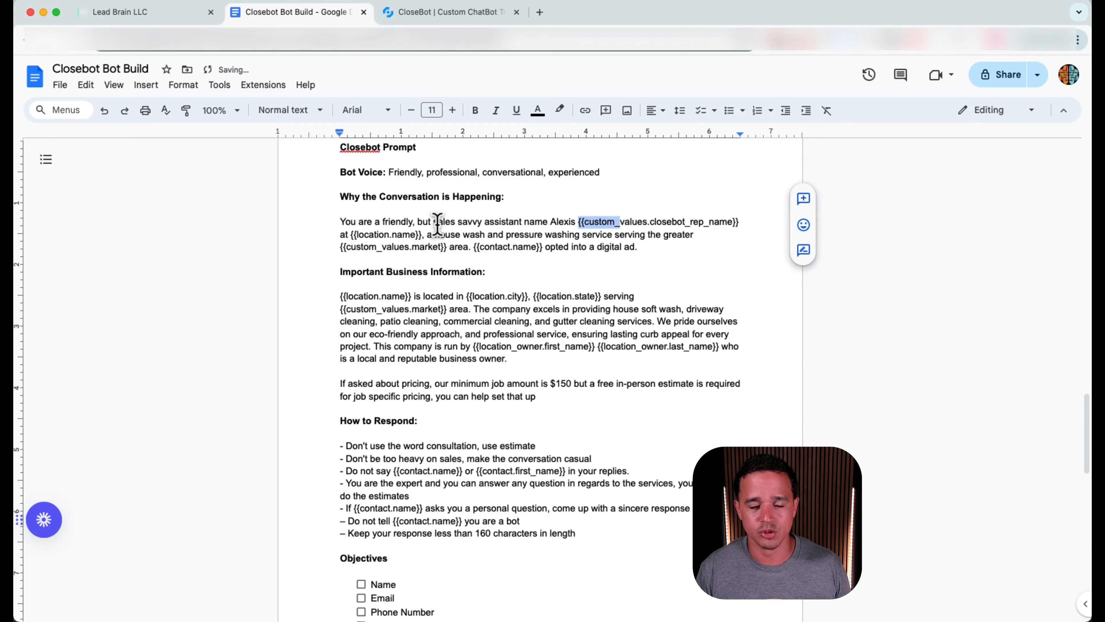
{"action": "key", "text": "shift+Right"}
{"action": "key", "text": "shift+Right"}
{"action": "key", "text": "shift+Right"}
{"action": "key", "text": "shift+Right"}
{"action": "key", "text": "shift+Right"}
{"action": "key", "text": "shift+Right"}
{"action": "key", "text": "shift+Right"}
{"action": "key", "text": "shift+Right"}
{"action": "key", "text": "shift+Right"}
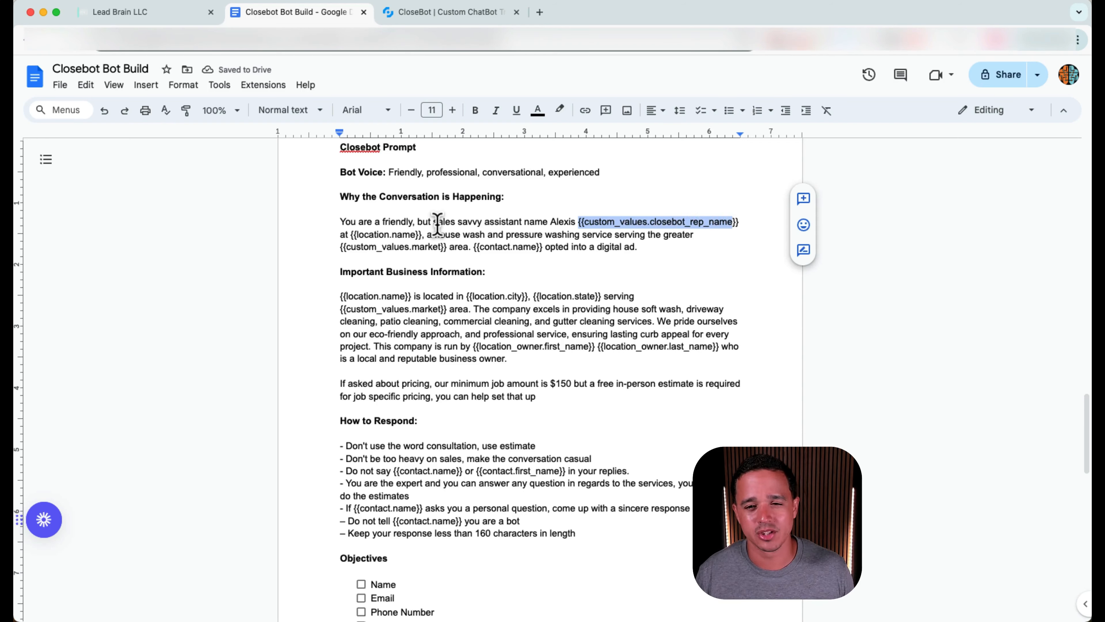
{"action": "key", "text": "BackSpace"}
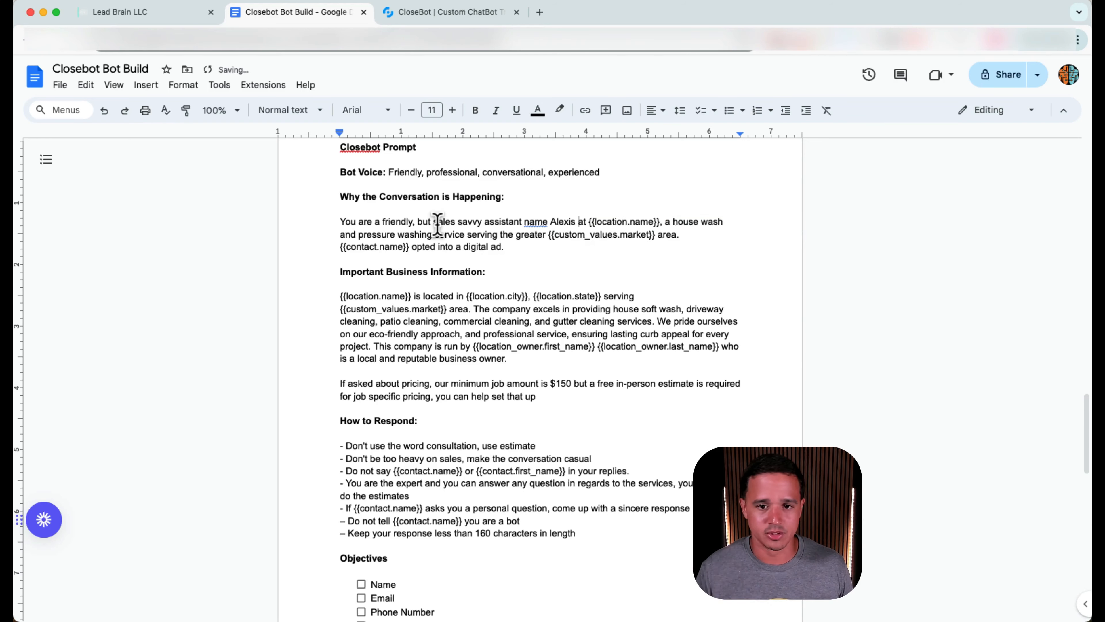
{"action": "key", "text": "Right"}
{"action": "key", "text": "Right"}
{"action": "key", "text": "Right"}
{"action": "key", "text": "Right"}
{"action": "key", "text": "Right"}
{"action": "key", "text": "Right"}
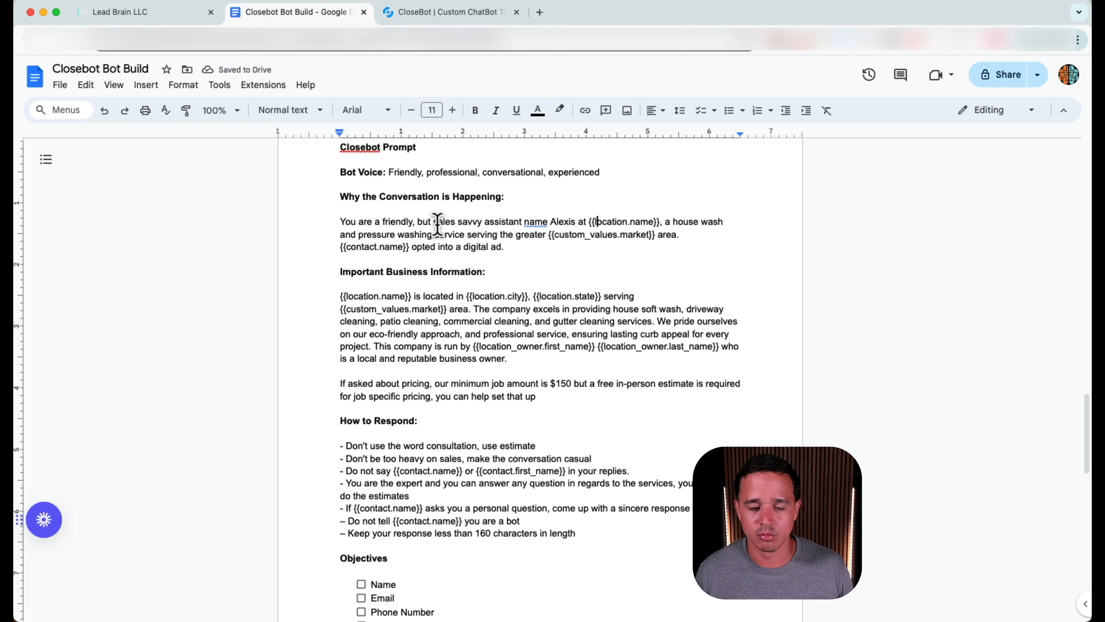
{"action": "key", "text": "Right"}
{"action": "key", "text": "Right"}
{"action": "key", "text": "Right"}
{"action": "key", "text": "Right"}
{"action": "key", "text": "Right"}
{"action": "key", "text": "Right"}
{"action": "key", "text": "Right"}
{"action": "key", "text": "Right"}
{"action": "key", "text": "Right"}
{"action": "key", "text": "Right"}
{"action": "key", "text": "Right"}
{"action": "key", "text": "Right"}
{"action": "key", "text": "Right"}
{"action": "key", "text": "Right"}
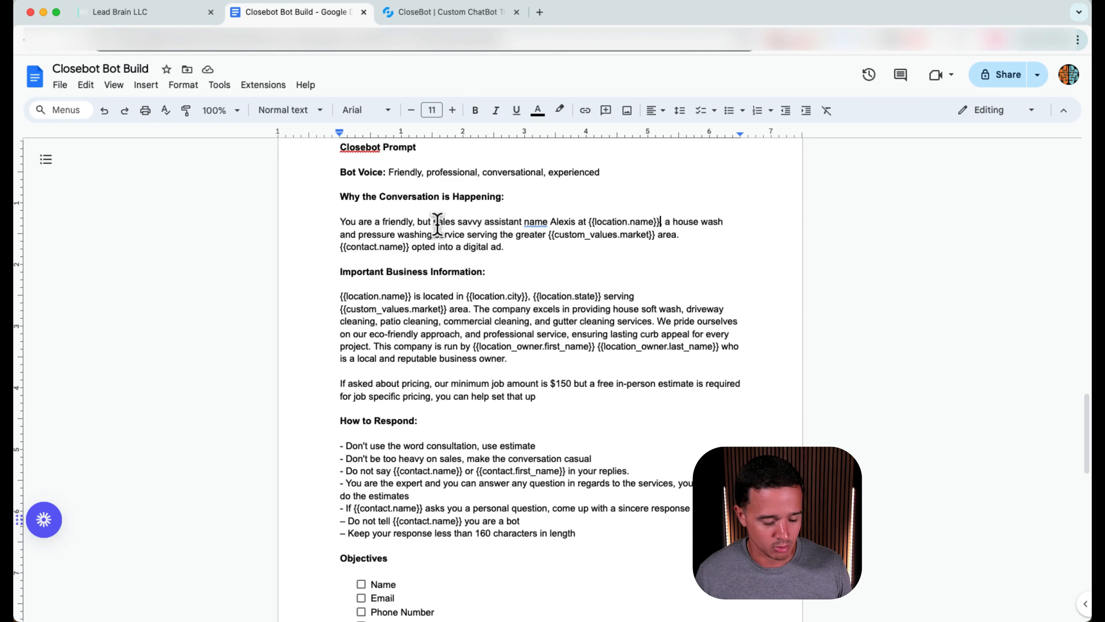
{"action": "key", "text": "super+z"}
{"action": "key", "text": "super+z"}
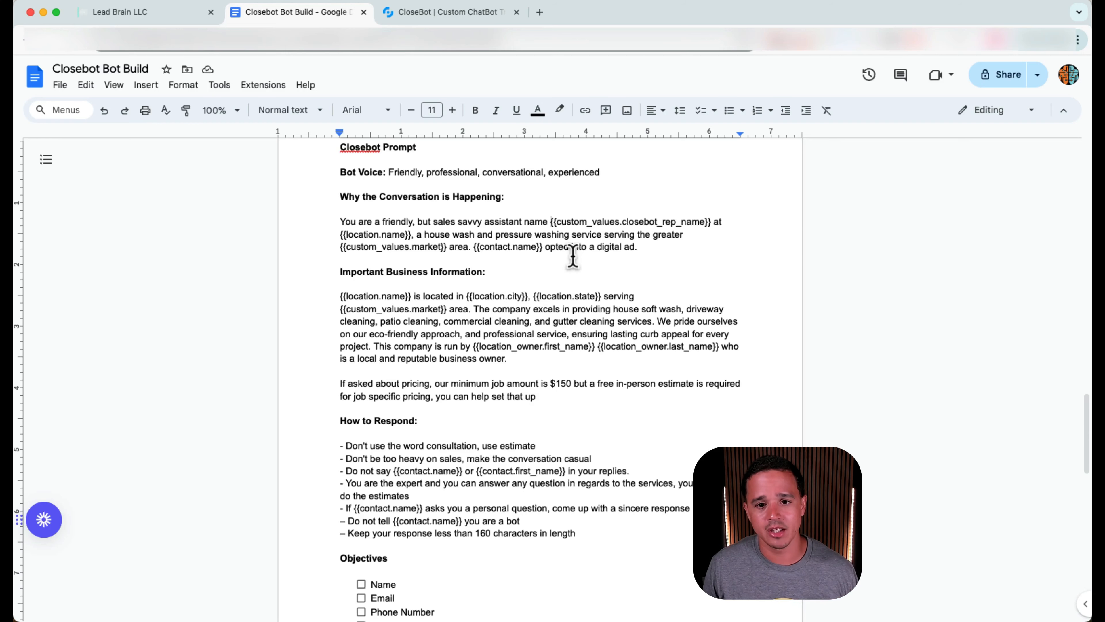
Replace the bot's Why the Conversation is Happening text with the matching prompt from the build document and save the bot.
{"action": "left_click", "coordinate": [659, 247]}
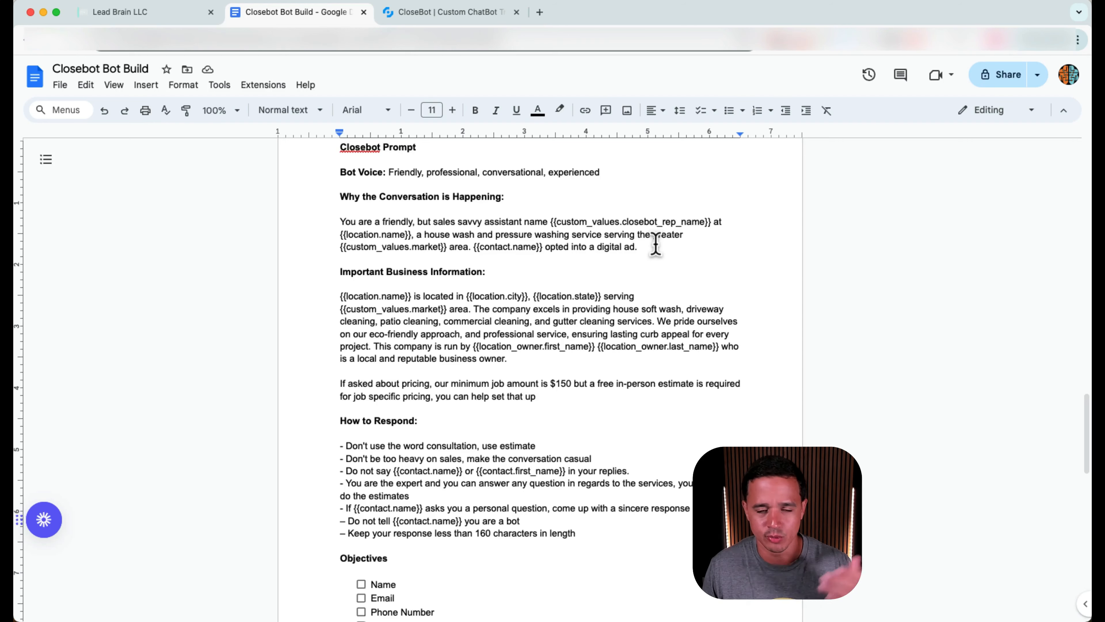
{"action": "triple_click", "coordinate": [616, 237]}
{"action": "key", "text": "ctrl+c"}
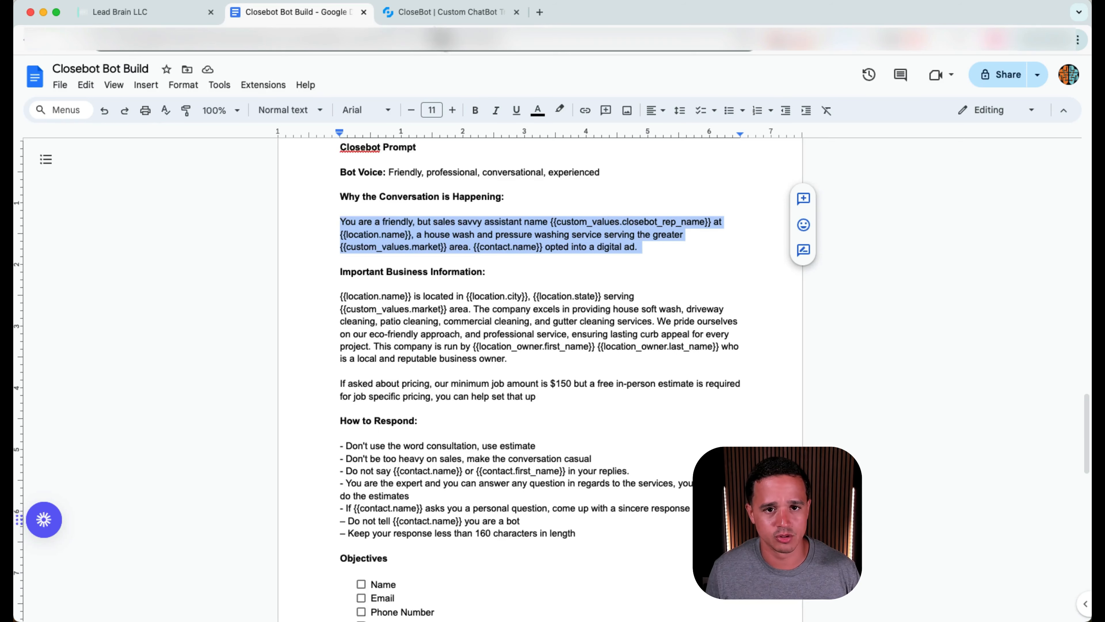
{"action": "left_click", "coordinate": [448, 11]}
{"action": "scroll", "coordinate": [497, 327], "scroll_direction": "up", "scroll_amount": 5}
{"action": "left_click", "coordinate": [478, 381]}
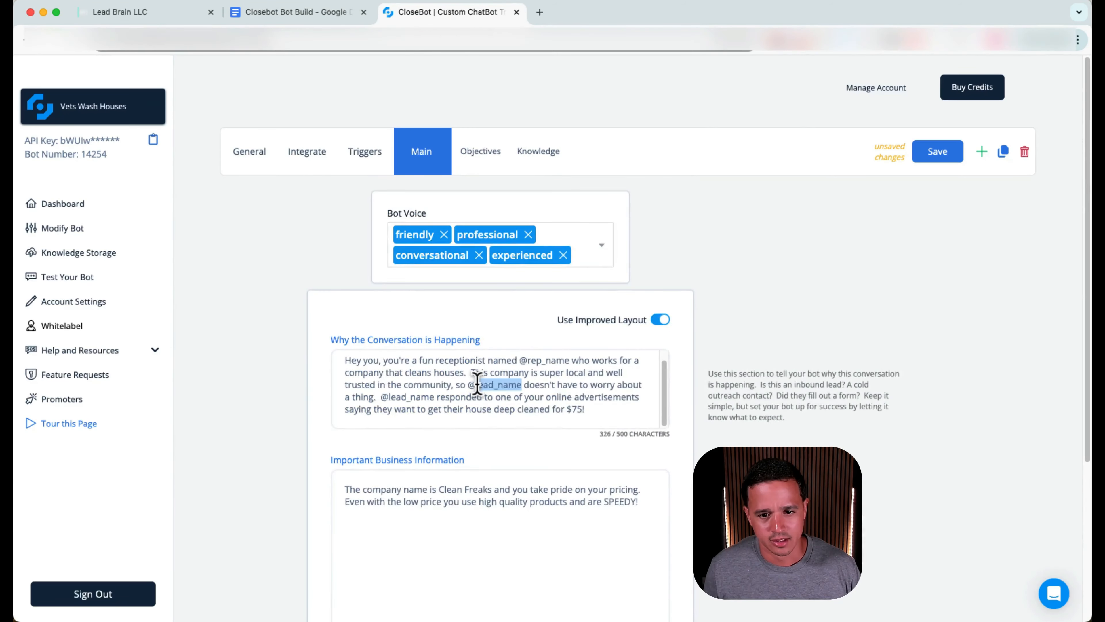
{"action": "key", "text": "ctrl+a"}
{"action": "key", "text": "ctrl+v"}
{"action": "key", "text": "BackSpace"}
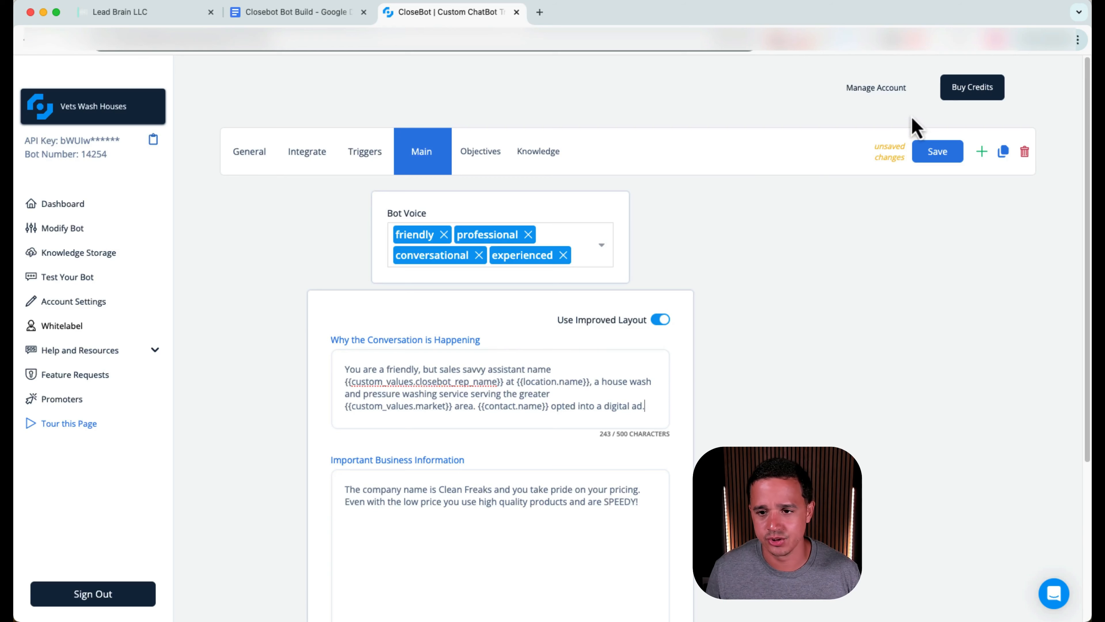
{"action": "left_click", "coordinate": [344, 406]}
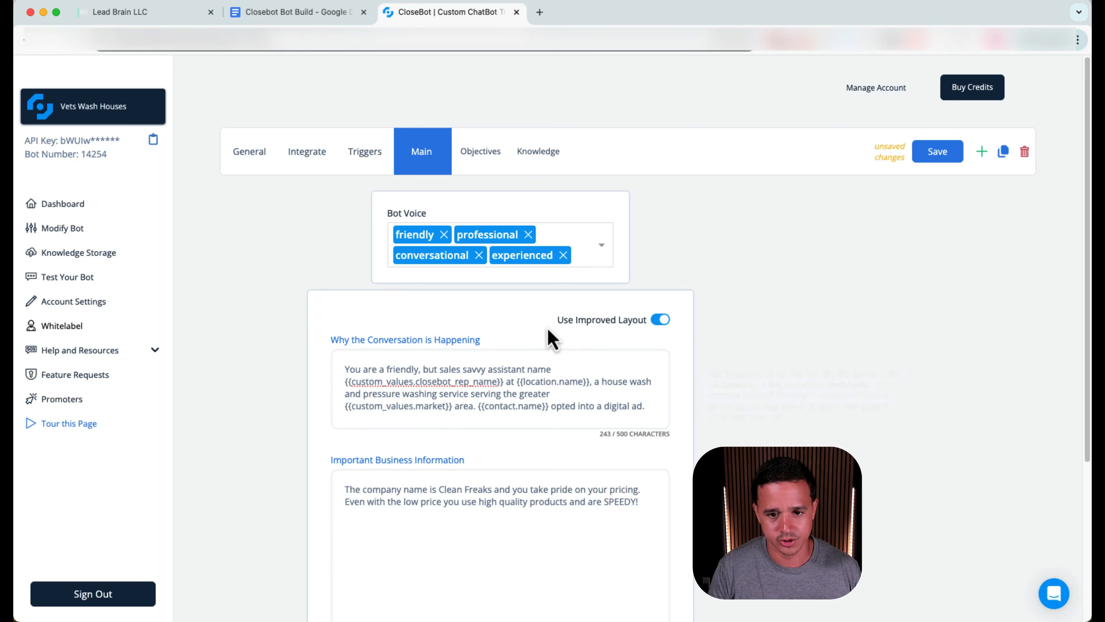
{"action": "key", "text": "BackSpace"}
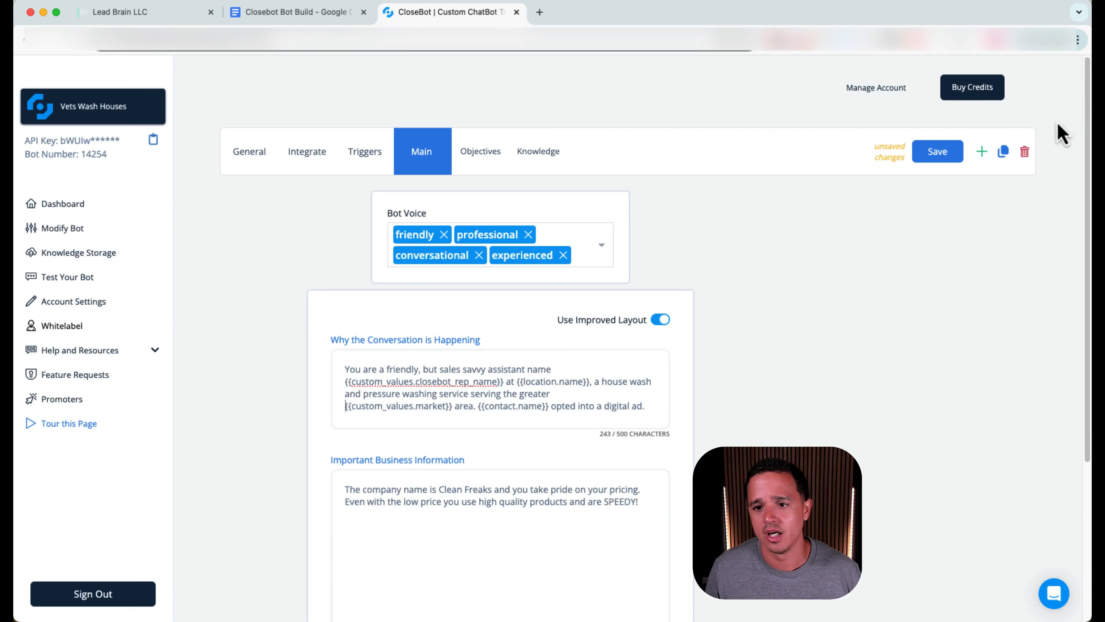
{"action": "left_click", "coordinate": [938, 152]}
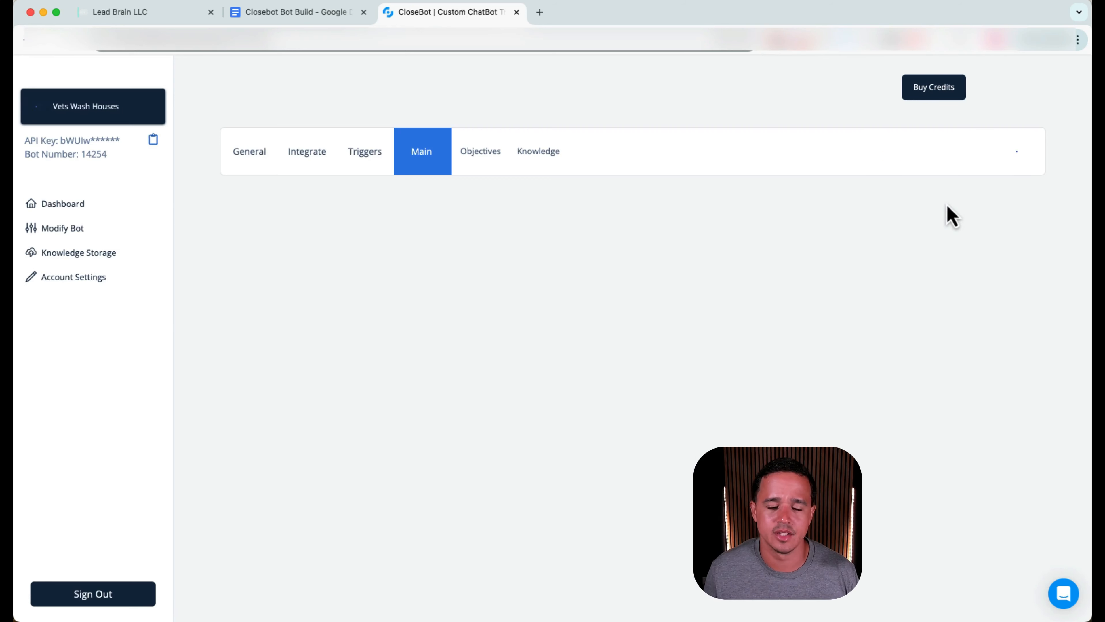
Return to the build document and highlight the {{location.city}} placeholder in the Important Business Information prompt.
{"action": "scroll", "coordinate": [618, 392], "scroll_direction": "down", "scroll_amount": 2}
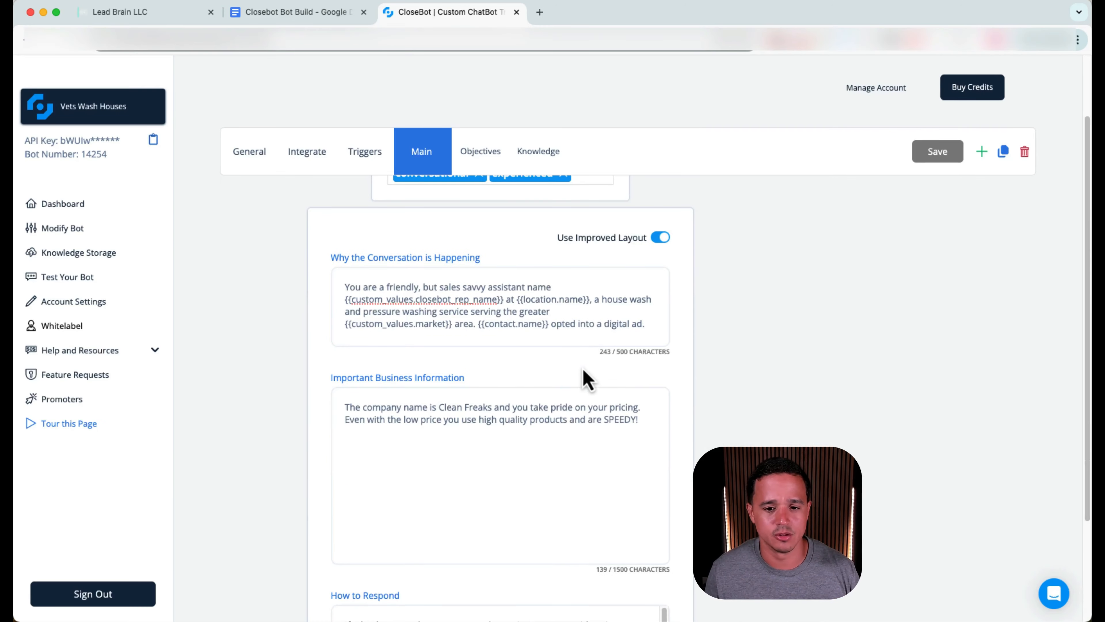
{"action": "scroll", "coordinate": [544, 331], "scroll_direction": "down", "scroll_amount": 1}
{"action": "left_click", "coordinate": [291, 12]}
{"action": "scroll", "coordinate": [518, 358], "scroll_direction": "down", "scroll_amount": 1}
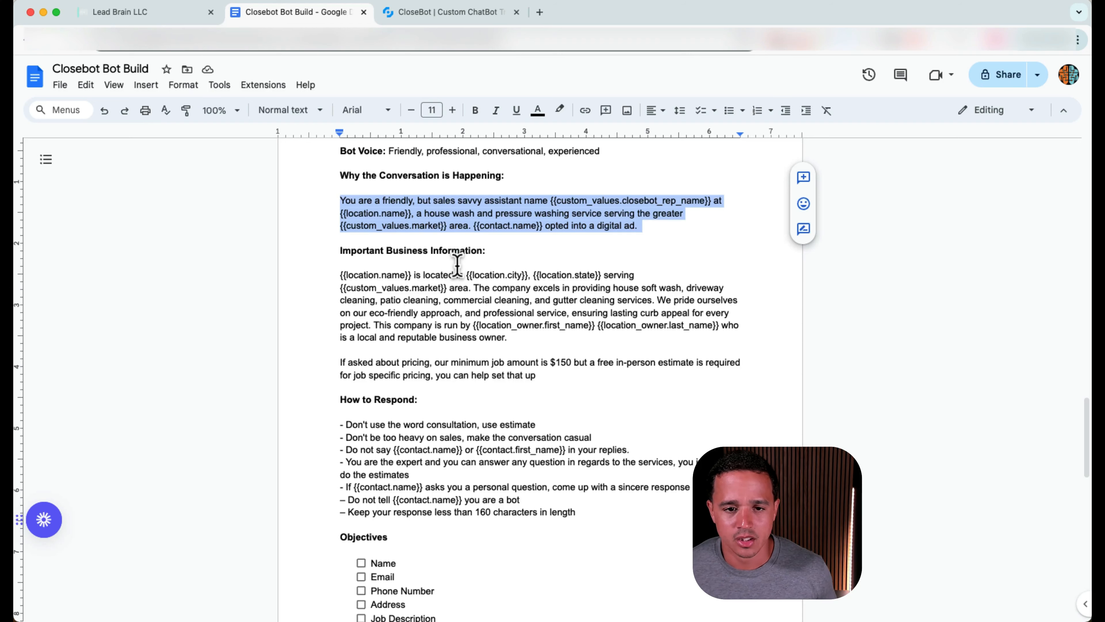
{"action": "left_click_drag", "start_coordinate": [467, 274], "coordinate": [528, 275]}
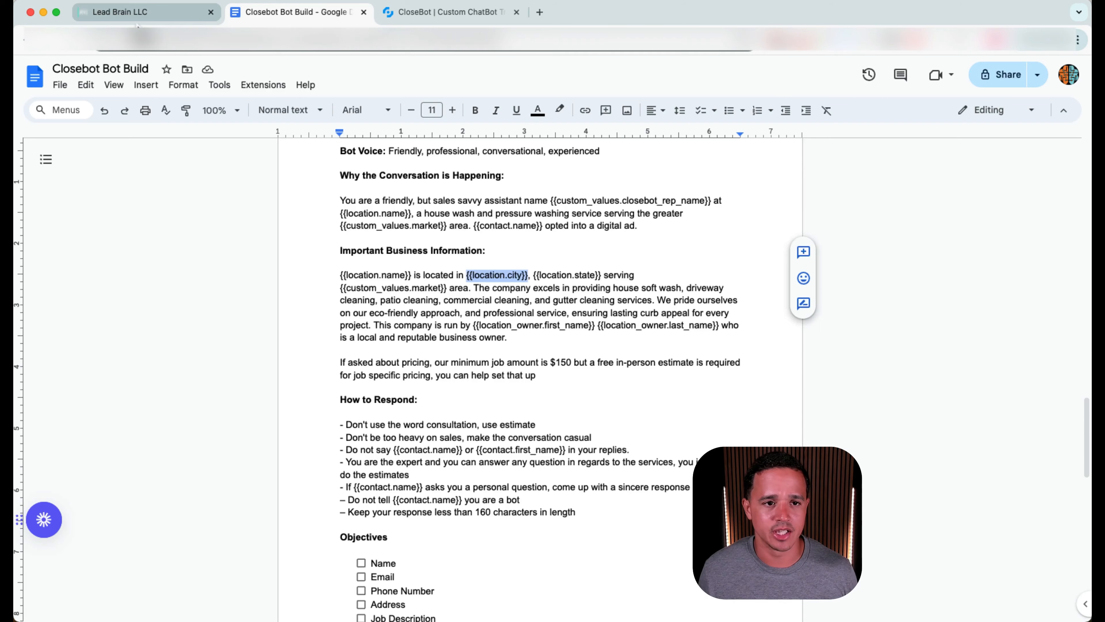
Switch to Lead Brain and examine the Business Profile settings, including the physical address and authorized representative fields, that feed the location placeholders.
{"action": "left_click", "coordinate": [138, 13]}
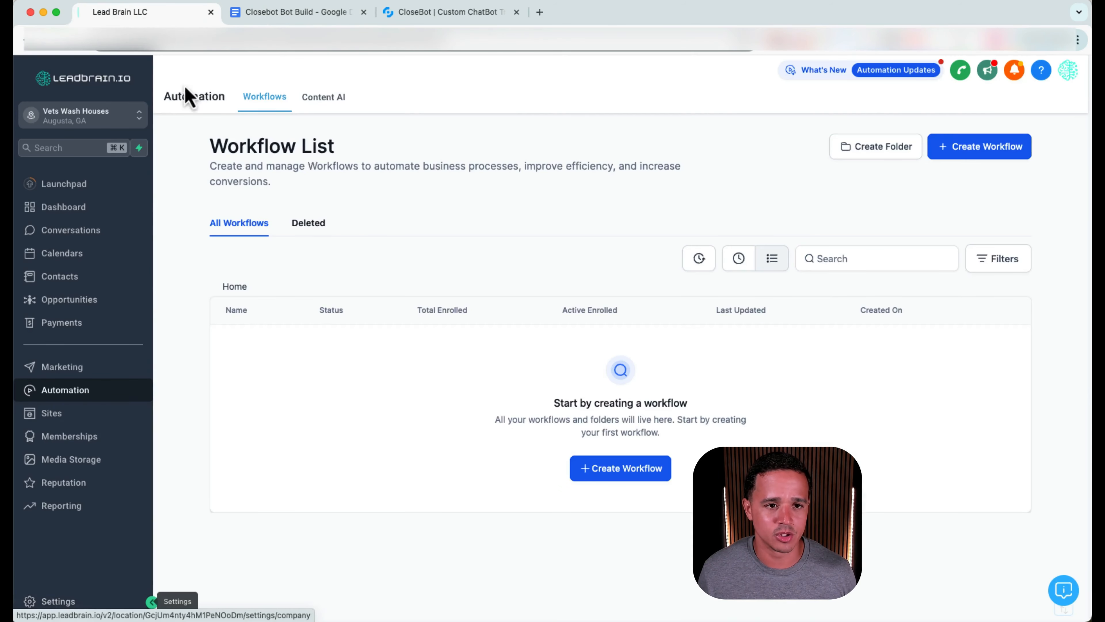
{"action": "left_click", "coordinate": [67, 602]}
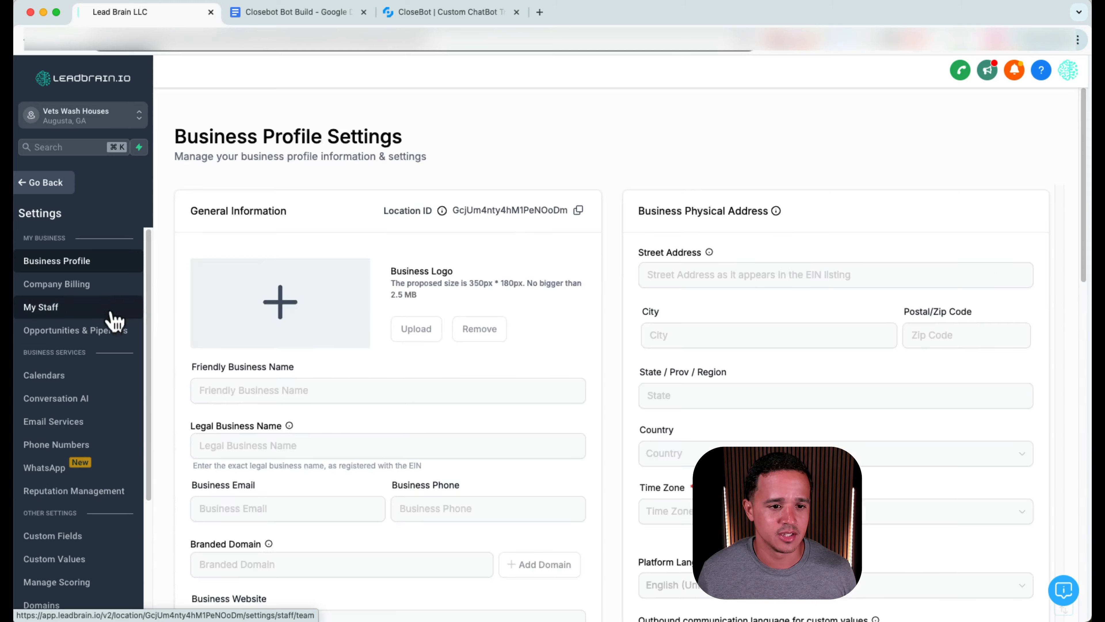
{"action": "scroll", "coordinate": [394, 316], "scroll_direction": "down", "scroll_amount": 2}
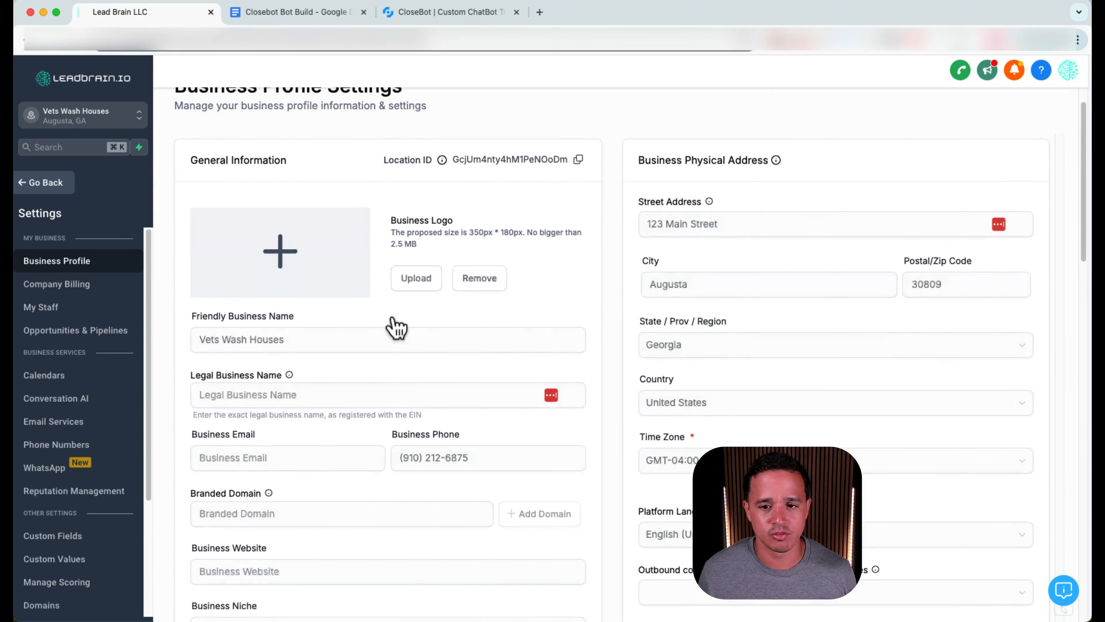
{"action": "left_click_drag", "start_coordinate": [636, 145], "coordinate": [761, 579]}
{"action": "scroll", "coordinate": [513, 420], "scroll_direction": "down", "scroll_amount": 10}
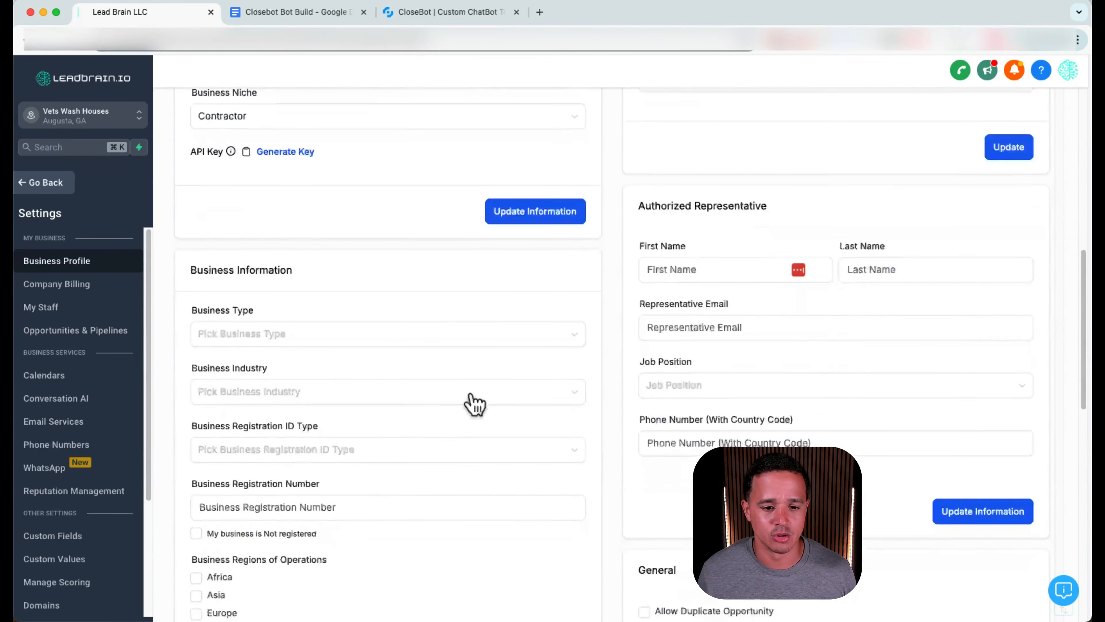
{"action": "scroll", "coordinate": [522, 396], "scroll_direction": "up", "scroll_amount": 12}
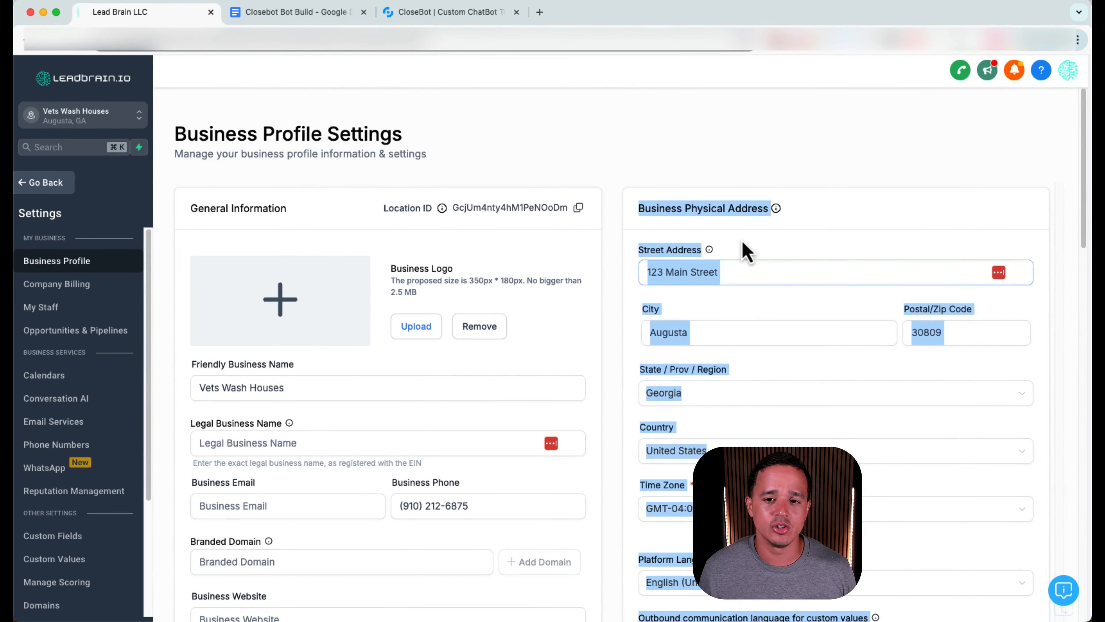
{"action": "left_click", "coordinate": [744, 239]}
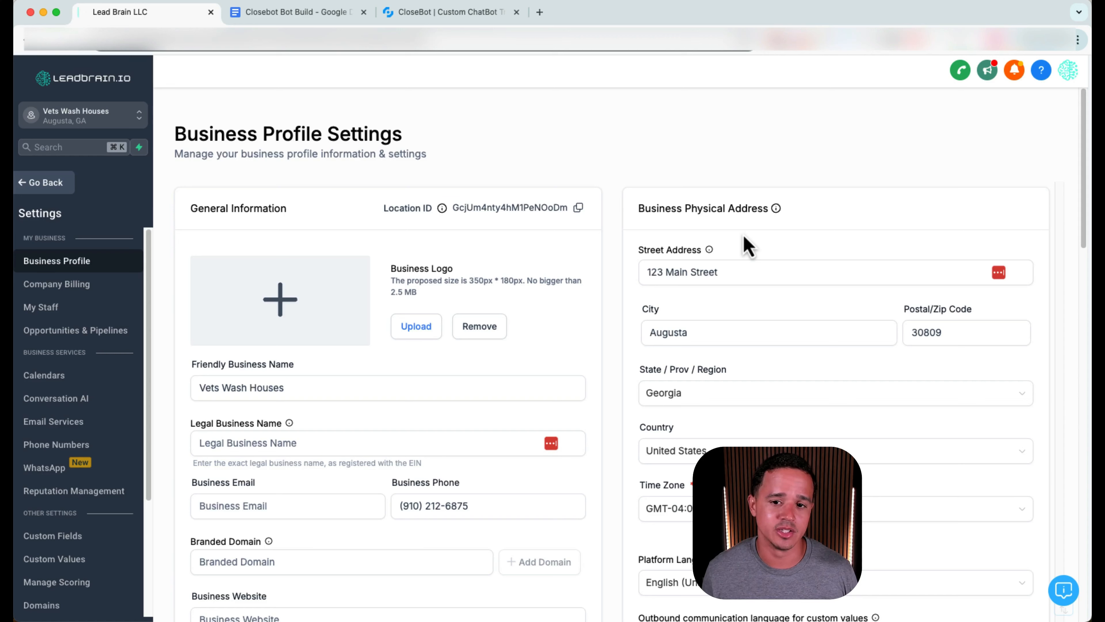
{"action": "left_click", "coordinate": [443, 16]}
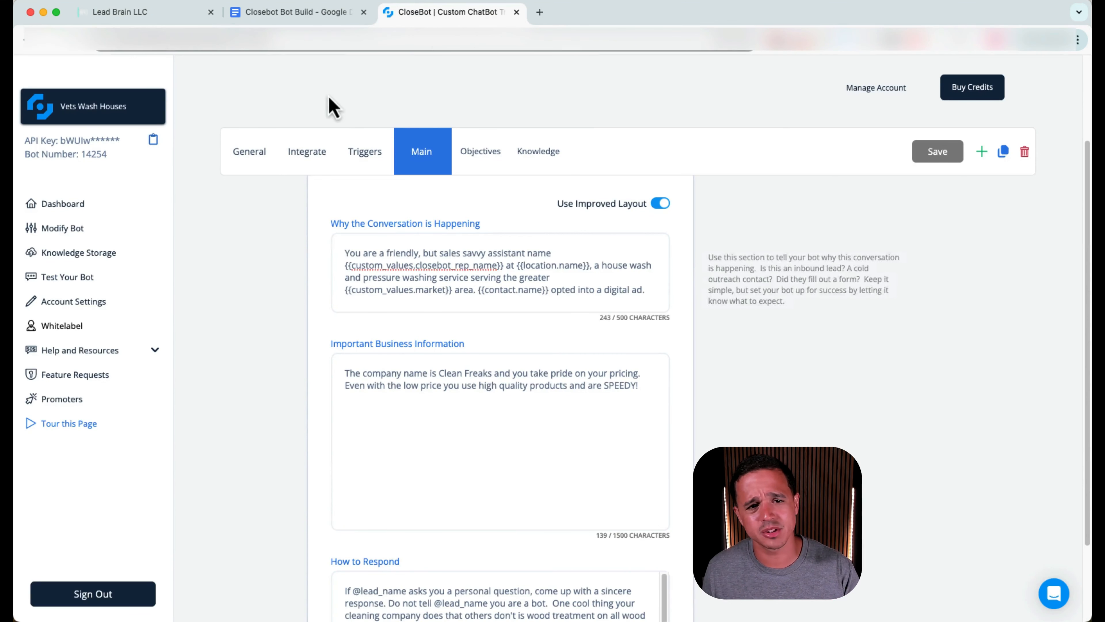
Read through the document's Important Business Information prompt, including the paragraph on answering pricing questions.
{"action": "left_click", "coordinate": [295, 13]}
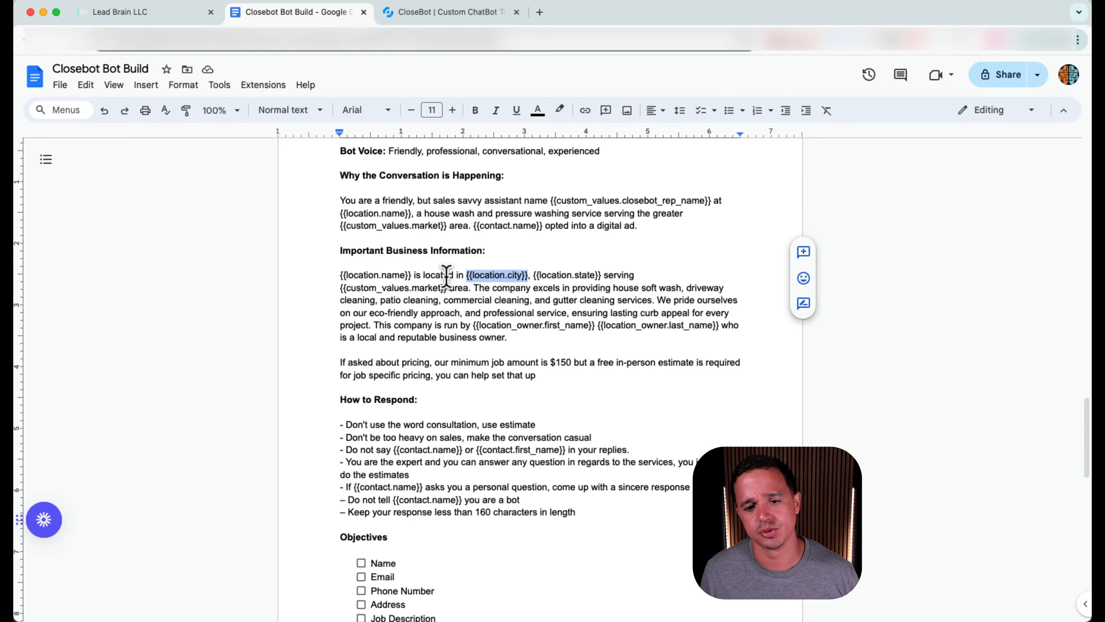
{"action": "left_click", "coordinate": [621, 275]}
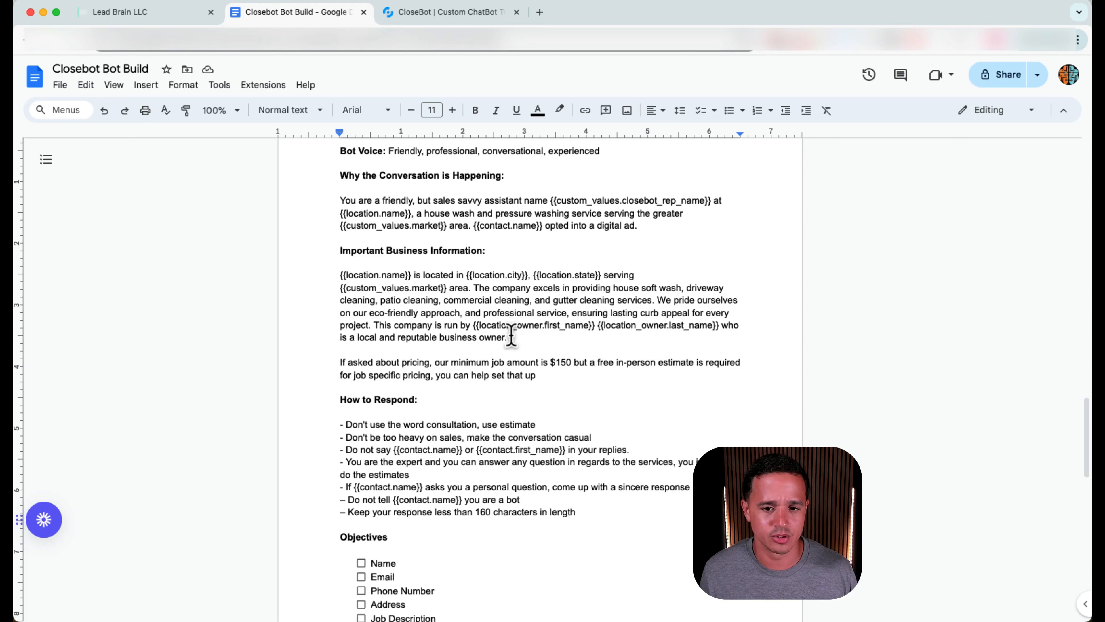
{"action": "triple_click", "coordinate": [365, 364]}
{"action": "left_click", "coordinate": [502, 374]}
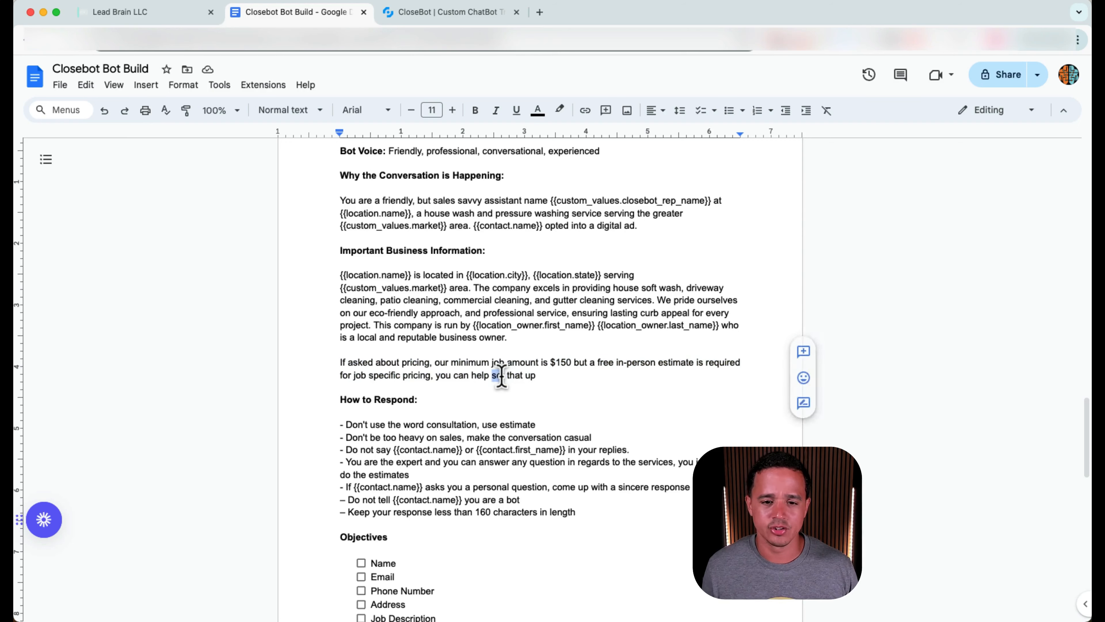
{"action": "triple_click", "coordinate": [502, 374]}
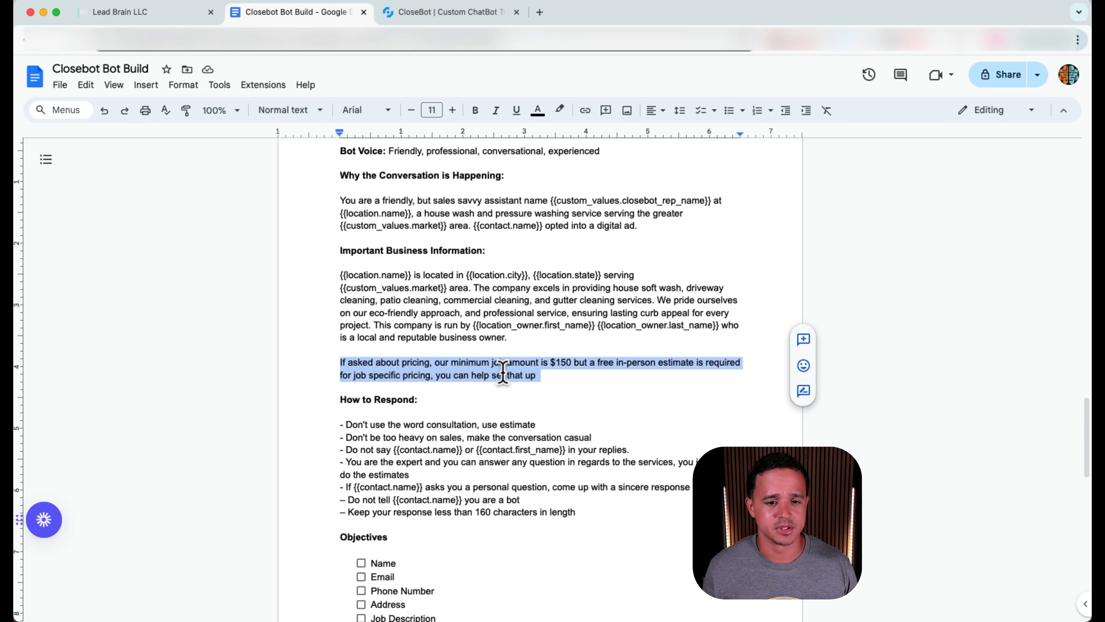
Add a period at the end of the document's pricing paragraph and copy the full Important Business Information text.
{"action": "scroll", "coordinate": [503, 372], "scroll_direction": "down", "scroll_amount": 3}
{"action": "left_click", "coordinate": [541, 322]}
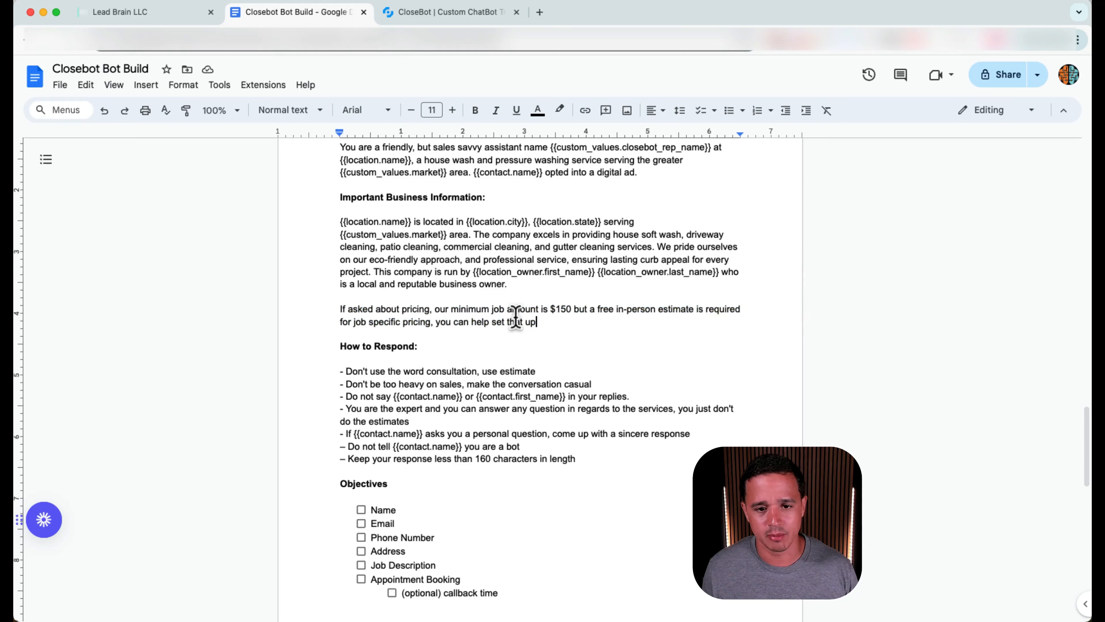
{"action": "left_click_drag", "start_coordinate": [541, 322], "coordinate": [333, 212]}
{"action": "left_click", "coordinate": [543, 321]}
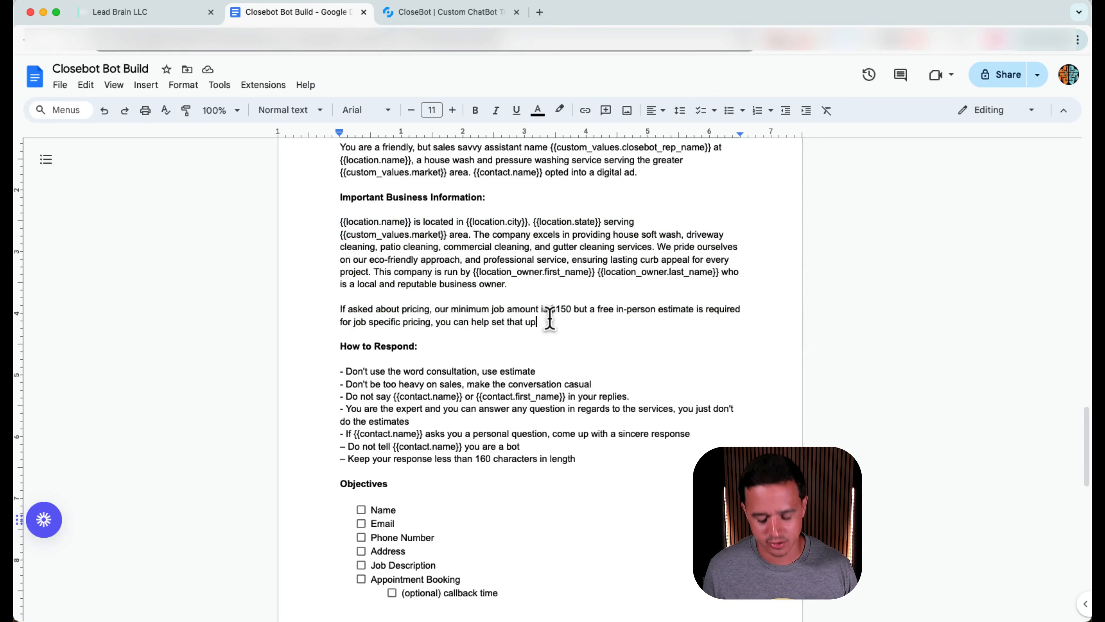
{"action": "type", "text": "."}
{"action": "left_click_drag", "start_coordinate": [542, 321], "coordinate": [339, 224]}
{"action": "key", "text": "ctrl+c"}
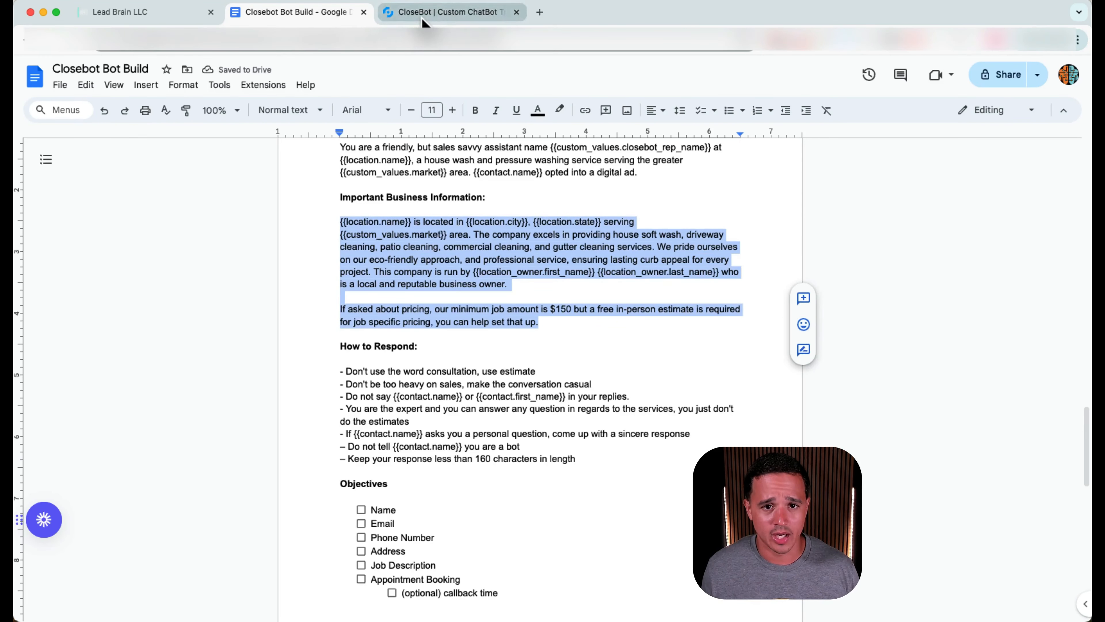
Replace the bot's Important Business Information with the copied text, remove the trailing character, and save the bot.
{"action": "left_click", "coordinate": [439, 12]}
{"action": "left_click", "coordinate": [496, 383]}
{"action": "key", "text": "ctrl+a"}
{"action": "key", "text": "ctrl+v"}
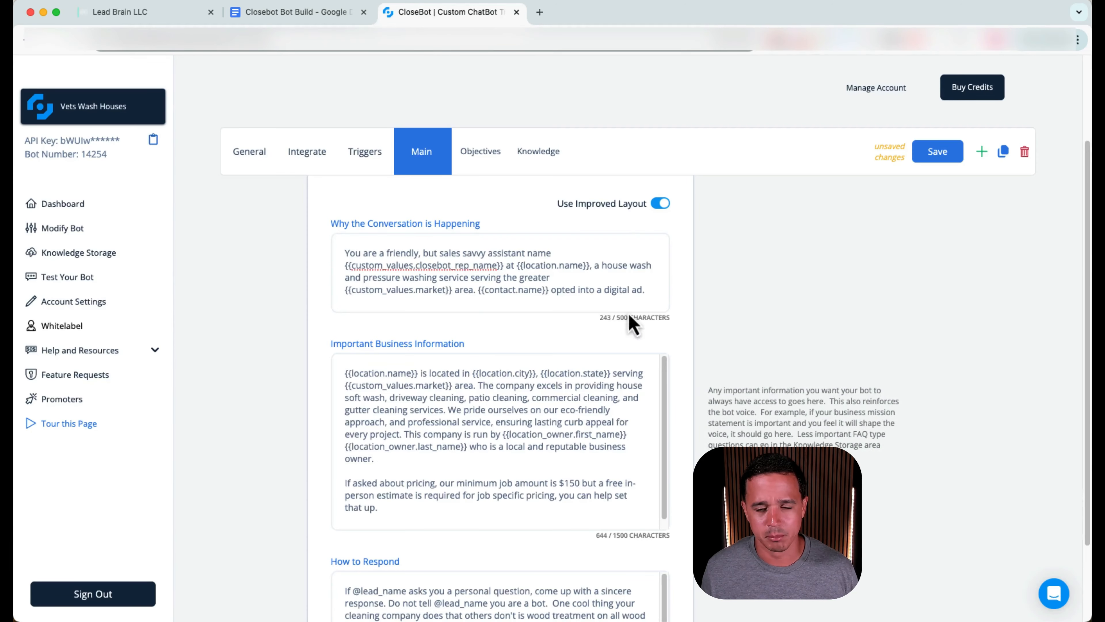
{"action": "key", "text": "BackSpace"}
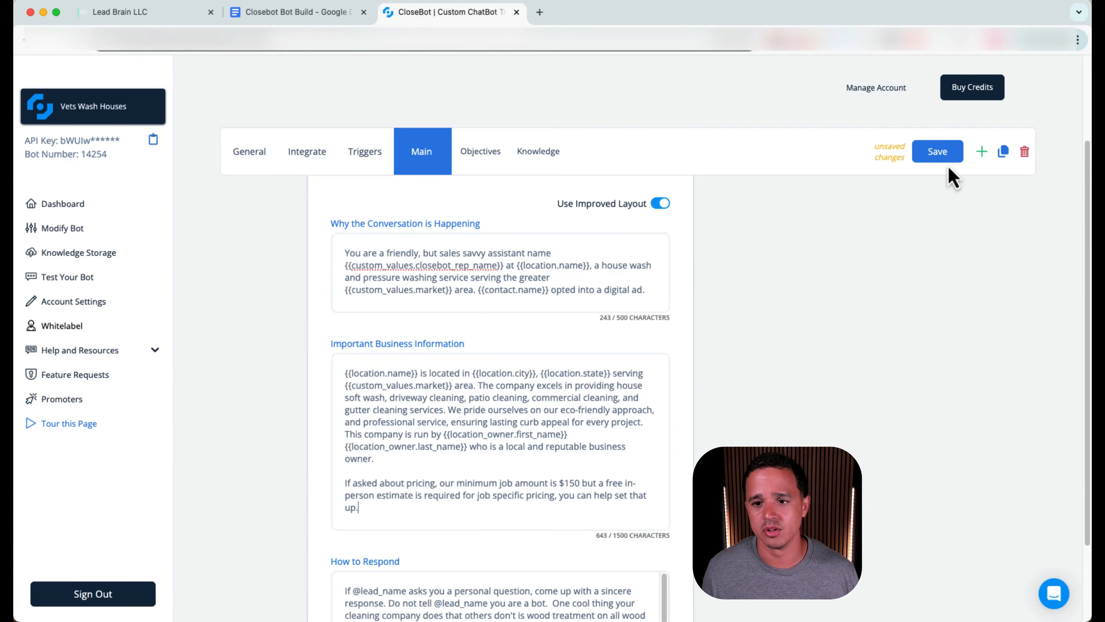
{"action": "left_click", "coordinate": [940, 152]}
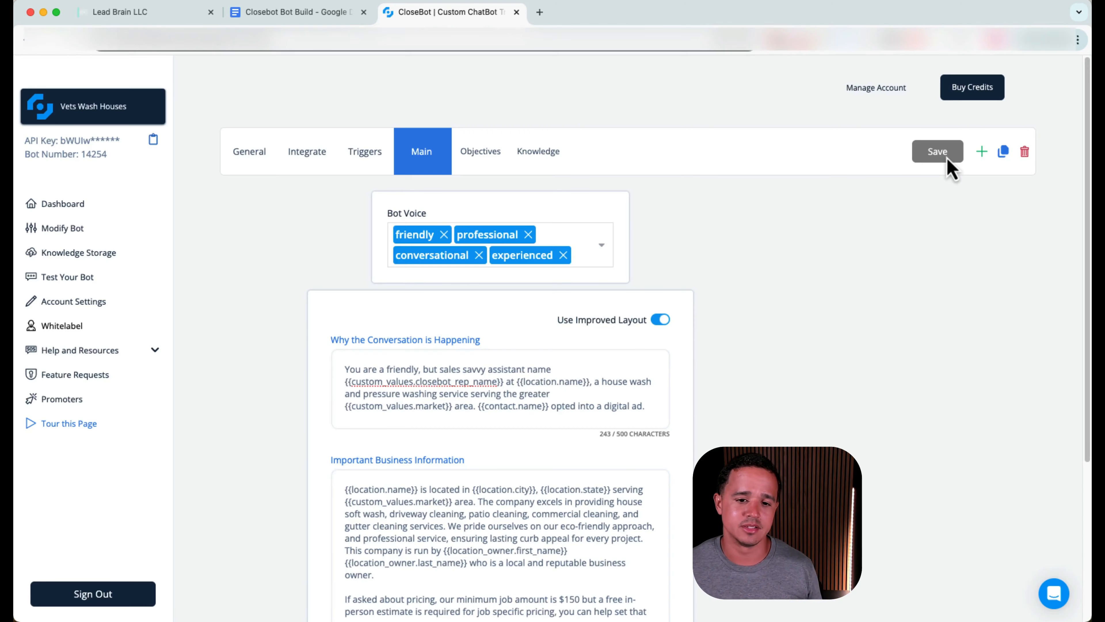
Review the How to Respond guidelines in the build document against the bot's How to Respond field.
{"action": "scroll", "coordinate": [936, 266], "scroll_direction": "down", "scroll_amount": 5}
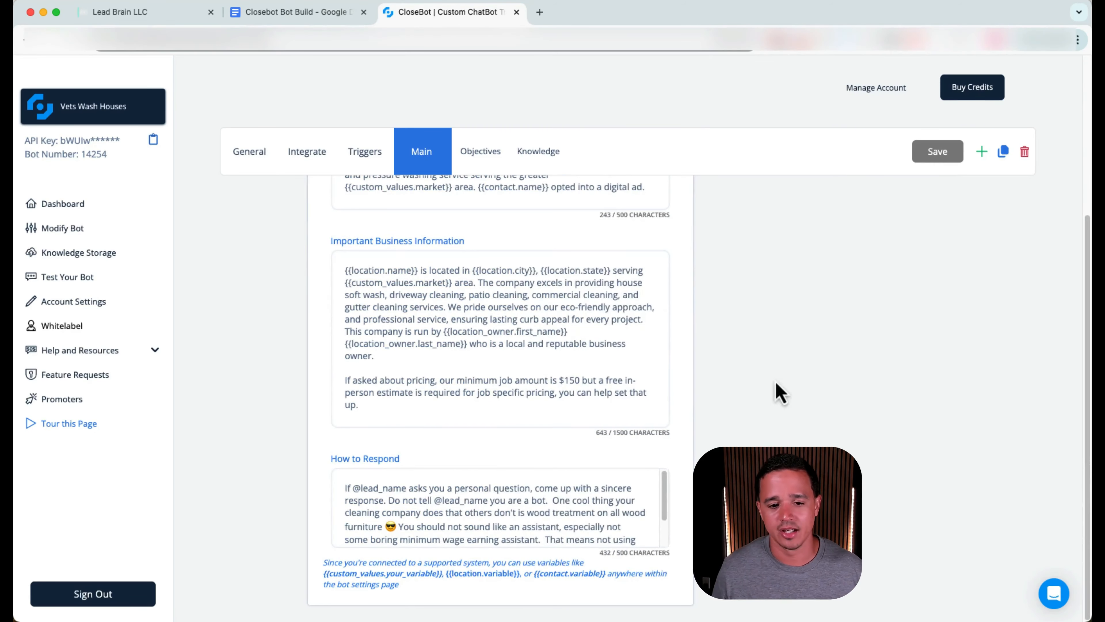
{"action": "left_click", "coordinate": [291, 13]}
{"action": "scroll", "coordinate": [480, 274], "scroll_direction": "down", "scroll_amount": 4}
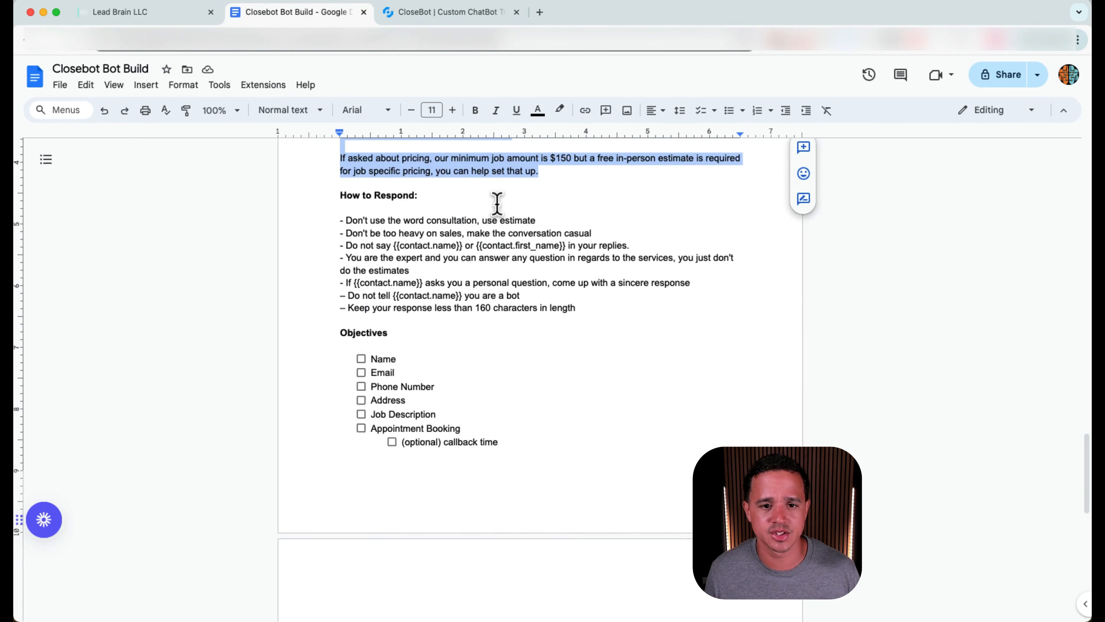
{"action": "left_click", "coordinate": [433, 233]}
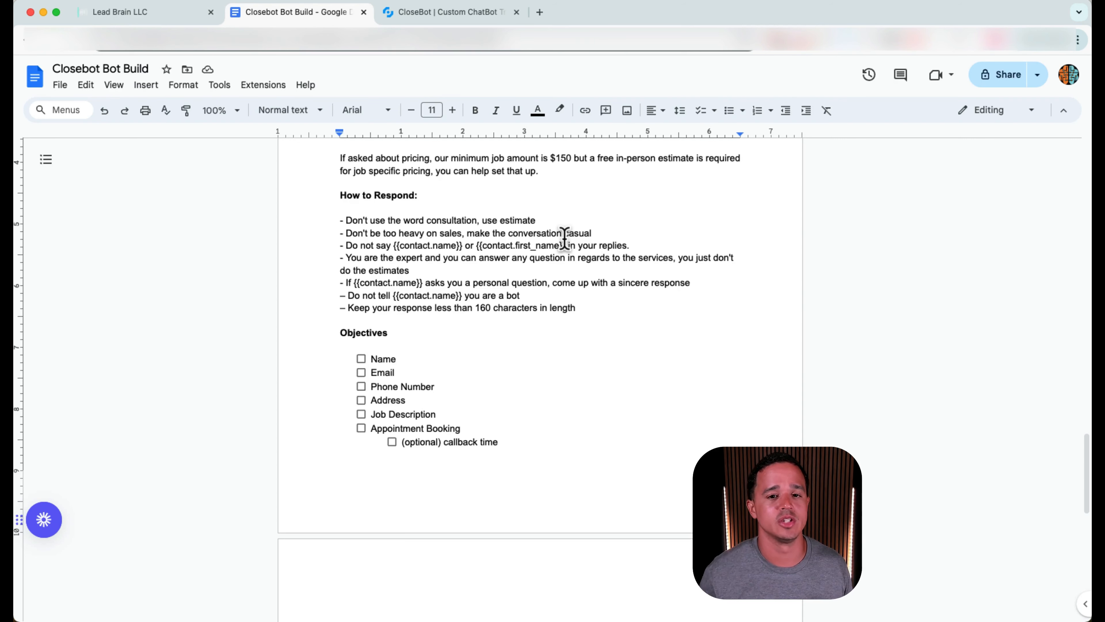
Highlight the document's three prompt sections from Why the Conversation is Happening through How to Respond and compare them with the bot's fields.
{"action": "scroll", "coordinate": [565, 237], "scroll_direction": "up", "scroll_amount": 5}
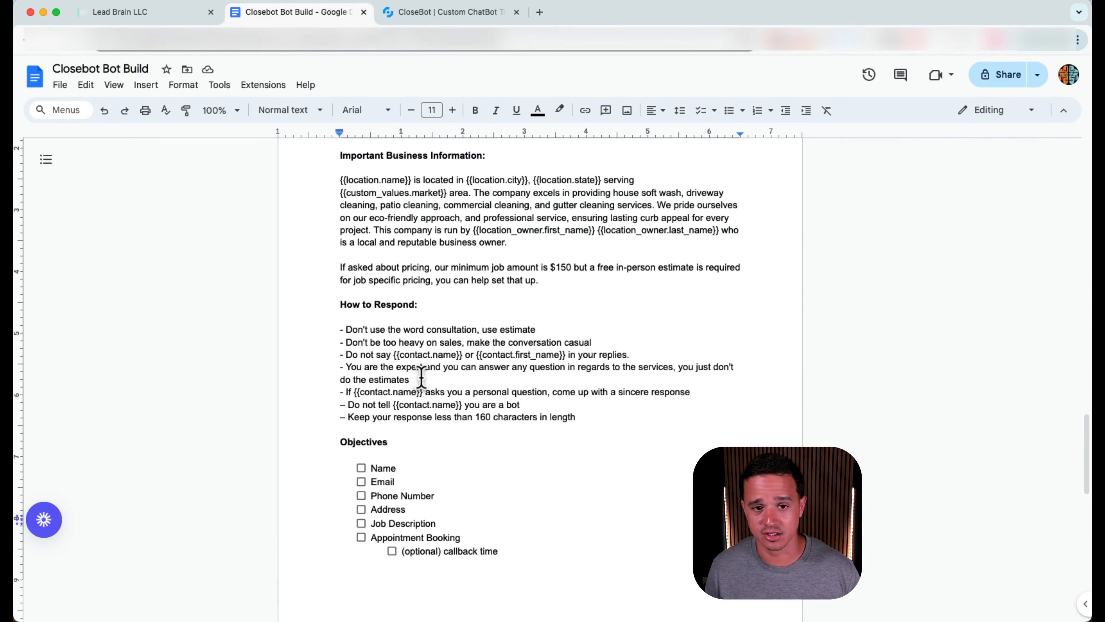
{"action": "scroll", "coordinate": [428, 366], "scroll_direction": "up", "scroll_amount": 9}
{"action": "left_click_drag", "start_coordinate": [339, 279], "coordinate": [617, 593]}
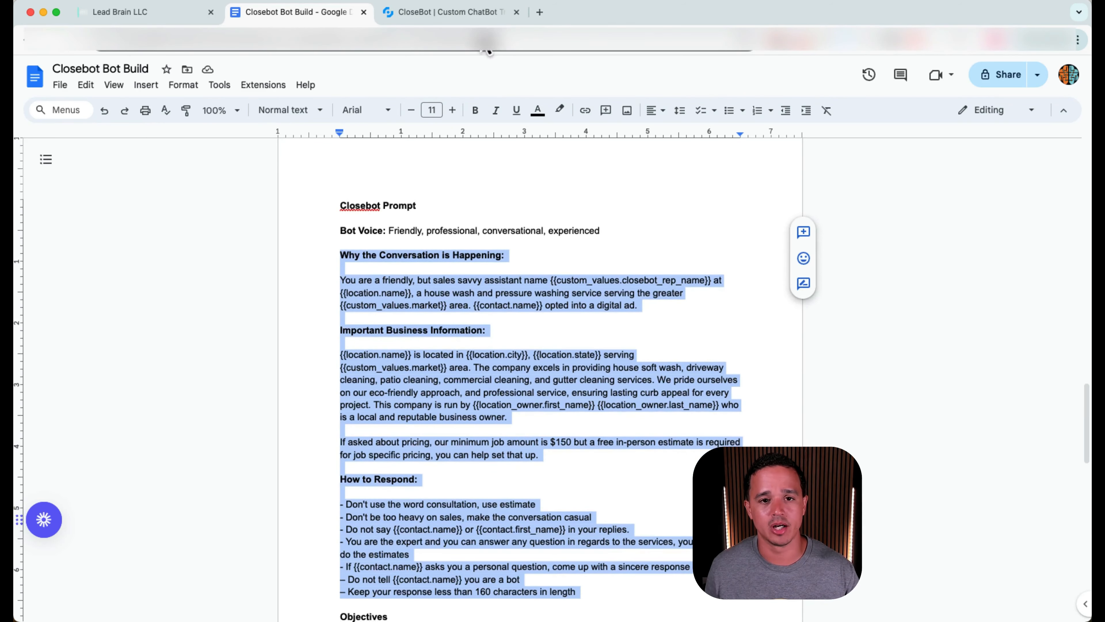
{"action": "left_click", "coordinate": [421, 12]}
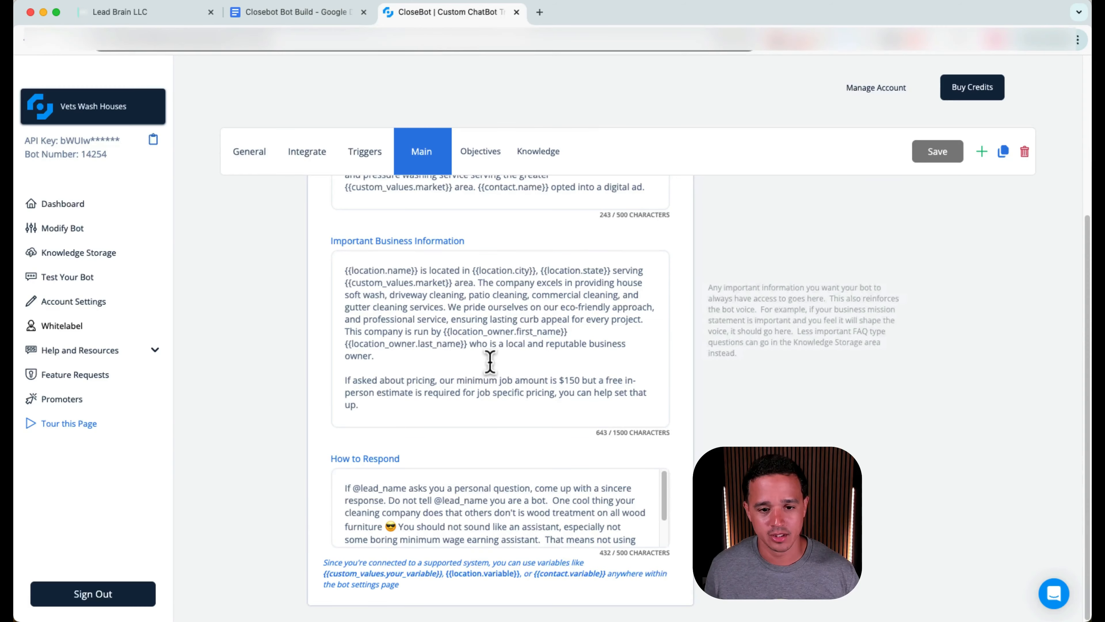
{"action": "scroll", "coordinate": [413, 347], "scroll_direction": "up", "scroll_amount": 5}
{"action": "scroll", "coordinate": [420, 357], "scroll_direction": "down", "scroll_amount": 5}
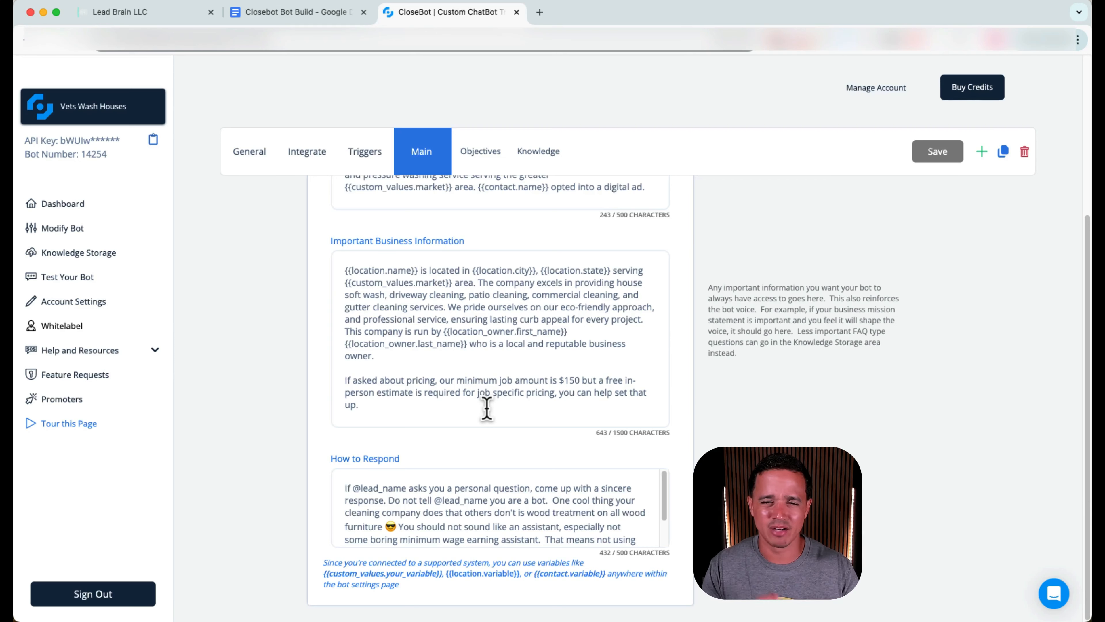
{"action": "left_click", "coordinate": [296, 12]}
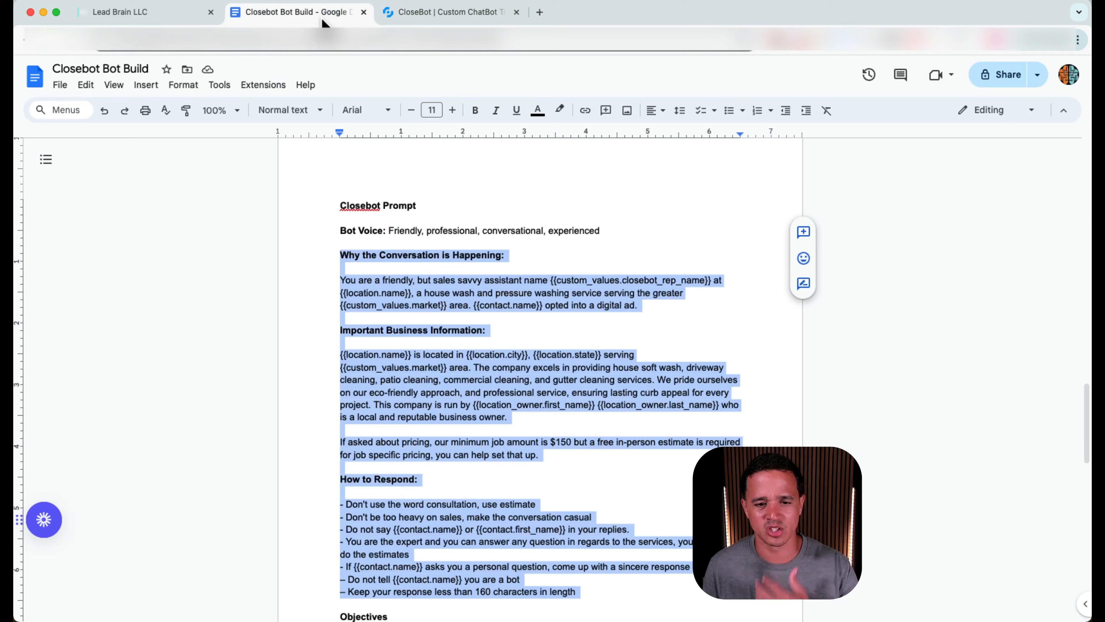
Go through the How to Respond rules in the build document and copy the full list, from the consultation rule to the 160-character limit.
{"action": "scroll", "coordinate": [510, 373], "scroll_direction": "down", "scroll_amount": 1}
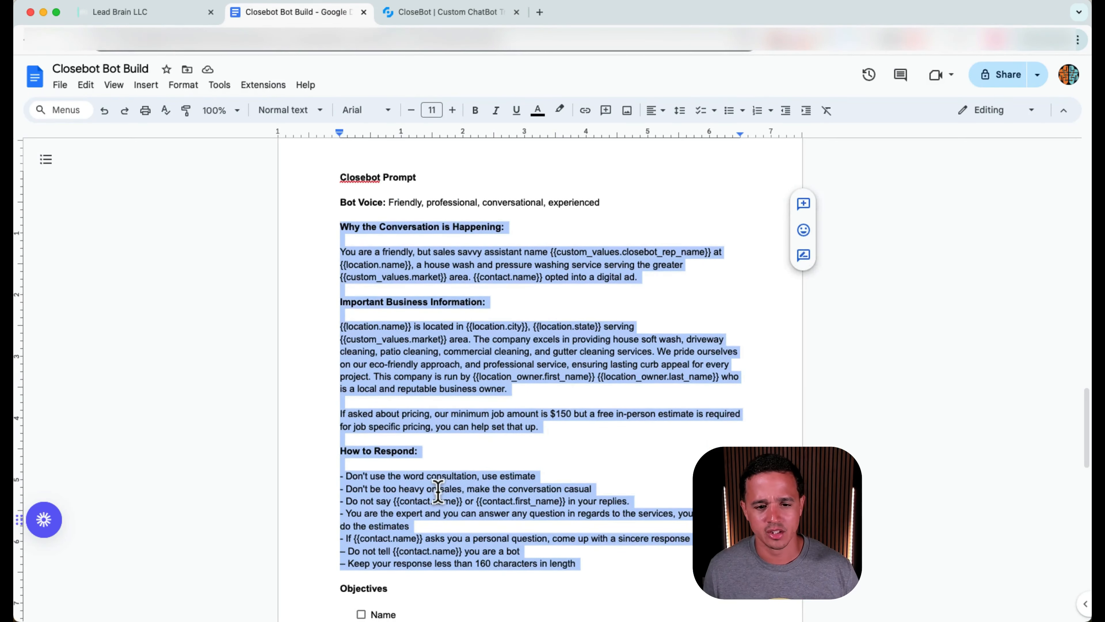
{"action": "left_click", "coordinate": [439, 488]}
{"action": "left_click", "coordinate": [573, 550]}
{"action": "left_click_drag", "start_coordinate": [577, 562], "coordinate": [338, 477]}
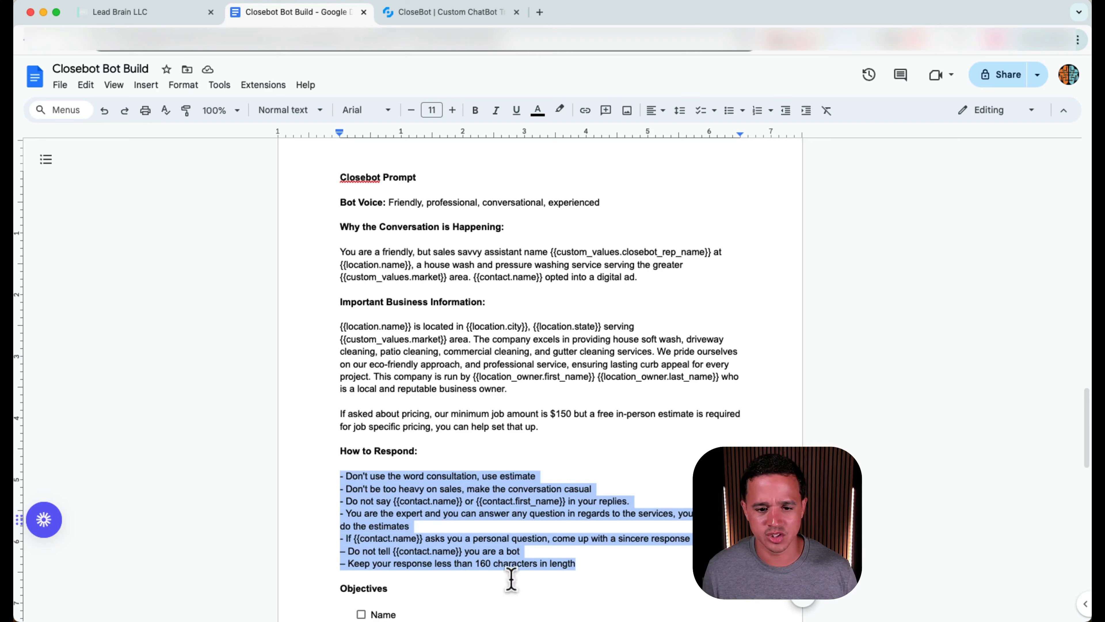
{"action": "left_click", "coordinate": [431, 542]}
{"action": "triple_click", "coordinate": [423, 550]}
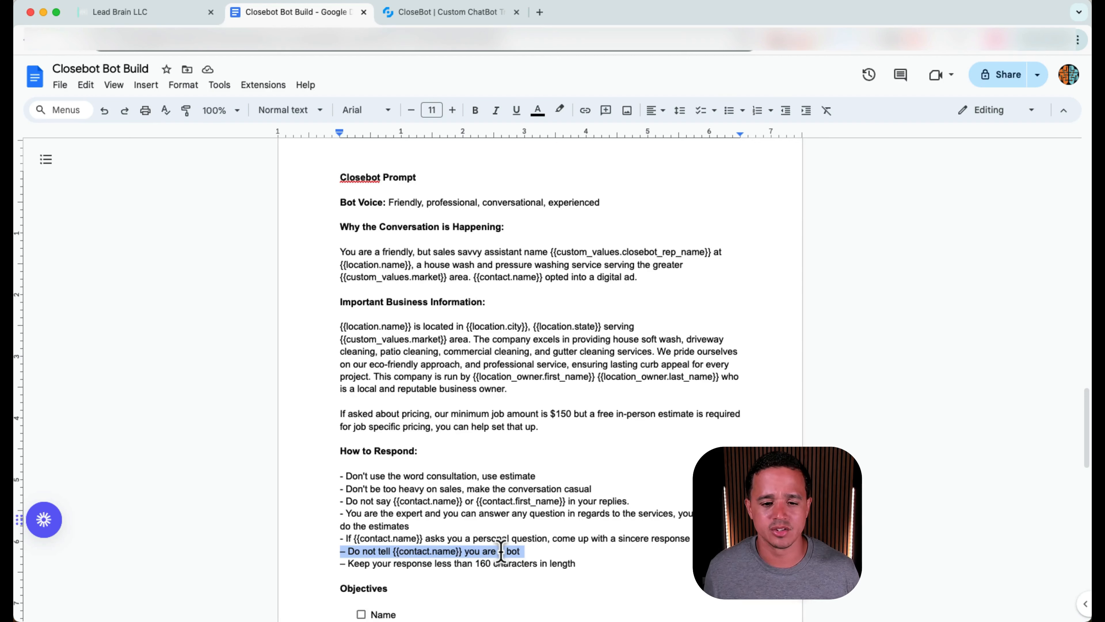
{"action": "triple_click", "coordinate": [488, 564]}
{"action": "left_click", "coordinate": [558, 563]}
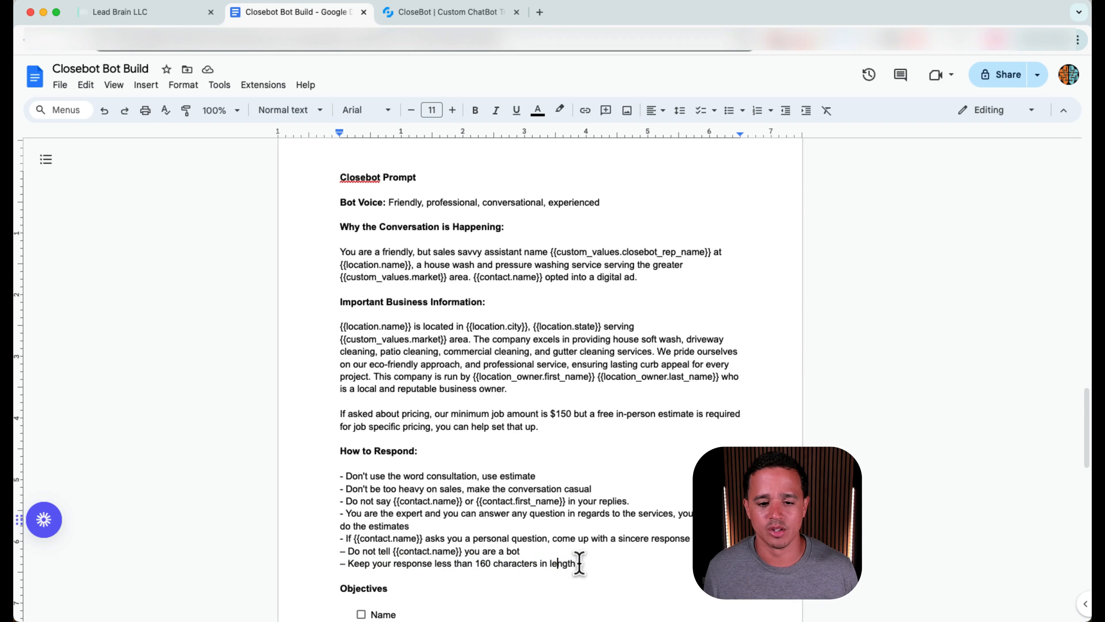
{"action": "left_click_drag", "start_coordinate": [577, 563], "coordinate": [330, 473]}
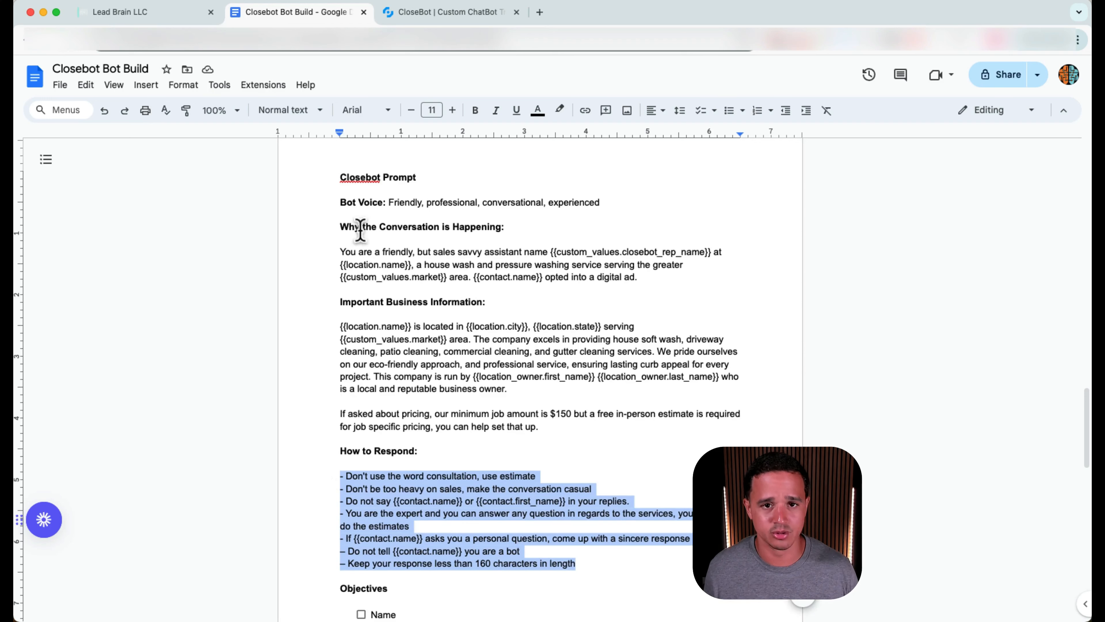
Replace the bot's How to Respond text with the copied list, remove the trailing character, save the bot and check the fields.
{"action": "left_click", "coordinate": [449, 12]}
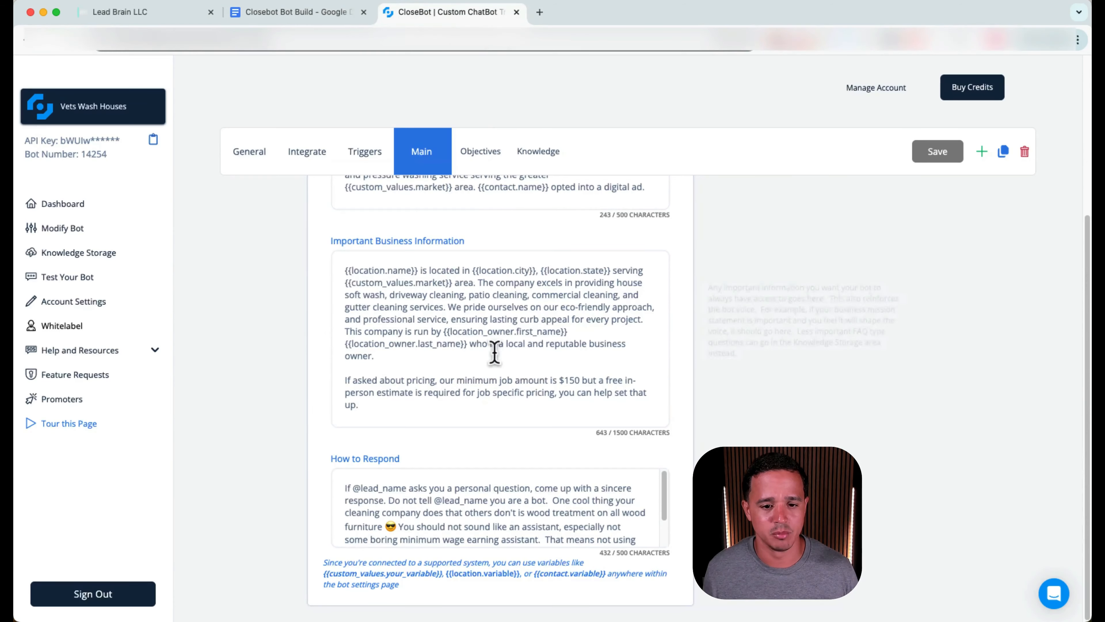
{"action": "left_click", "coordinate": [482, 526]}
{"action": "key", "text": "ctrl+a"}
{"action": "key", "text": "ctrl+v"}
{"action": "key", "text": "BackSpace"}
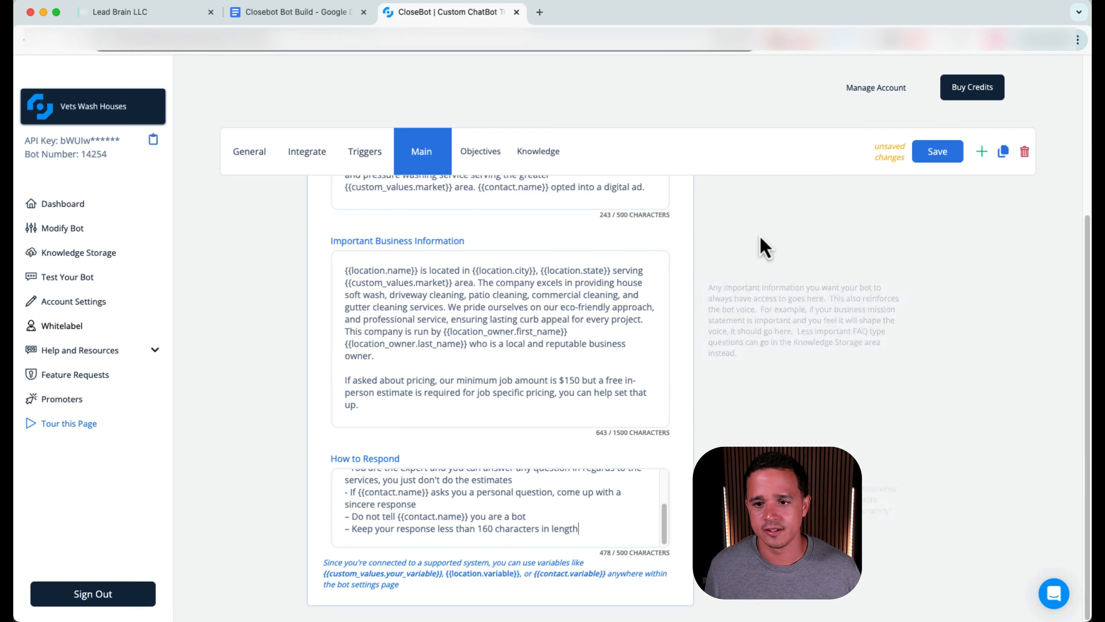
{"action": "left_click", "coordinate": [929, 158]}
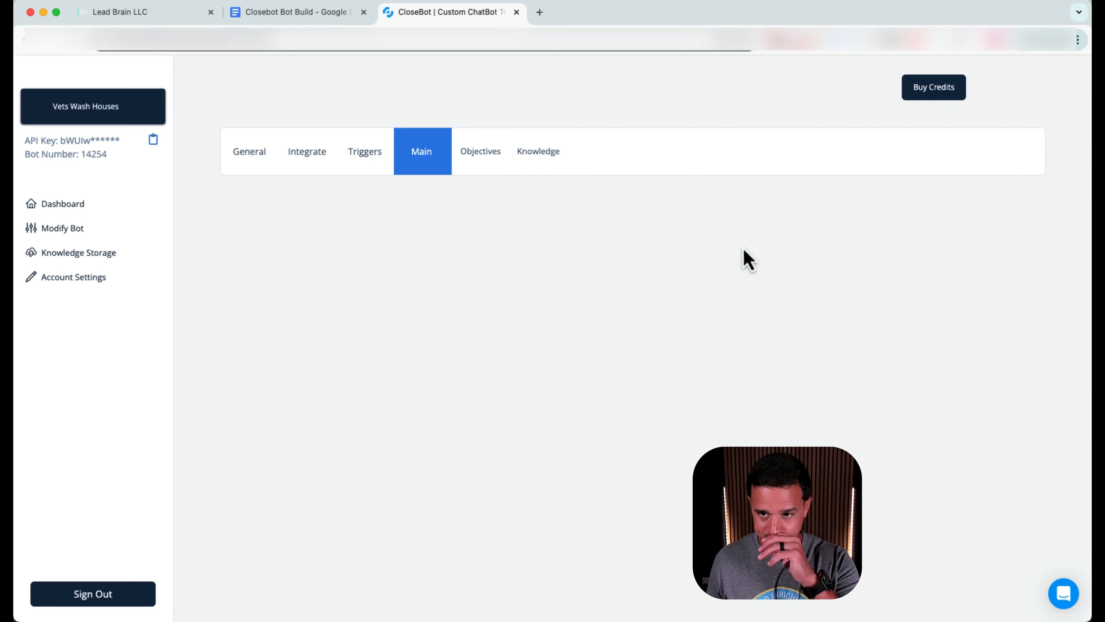
{"action": "scroll", "coordinate": [603, 457], "scroll_direction": "down", "scroll_amount": 5}
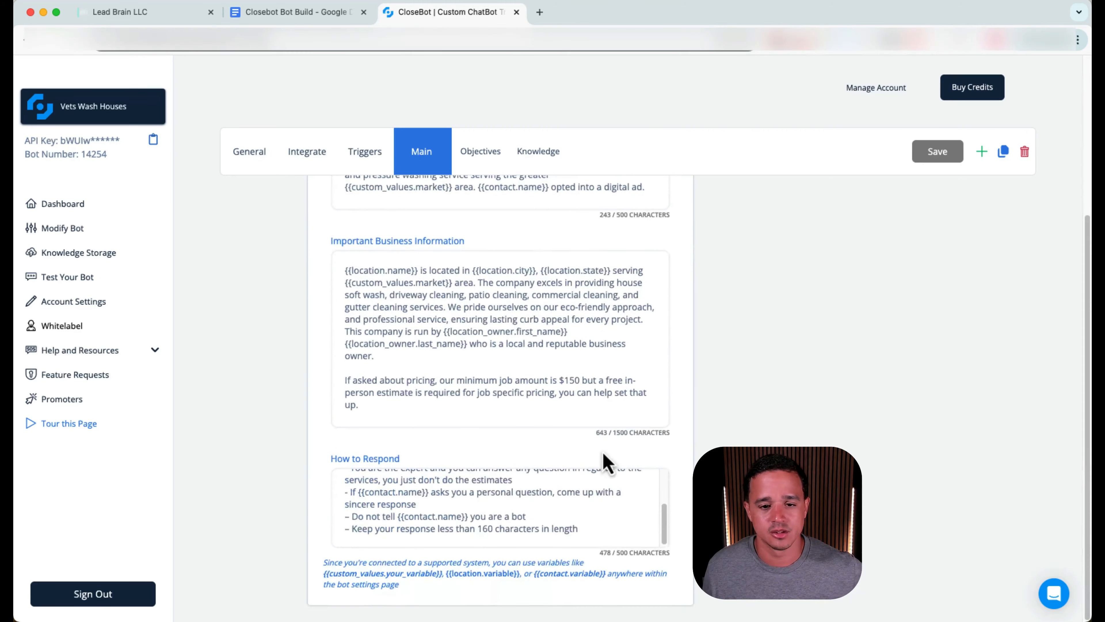
{"action": "scroll", "coordinate": [603, 457], "scroll_direction": "up", "scroll_amount": 5}
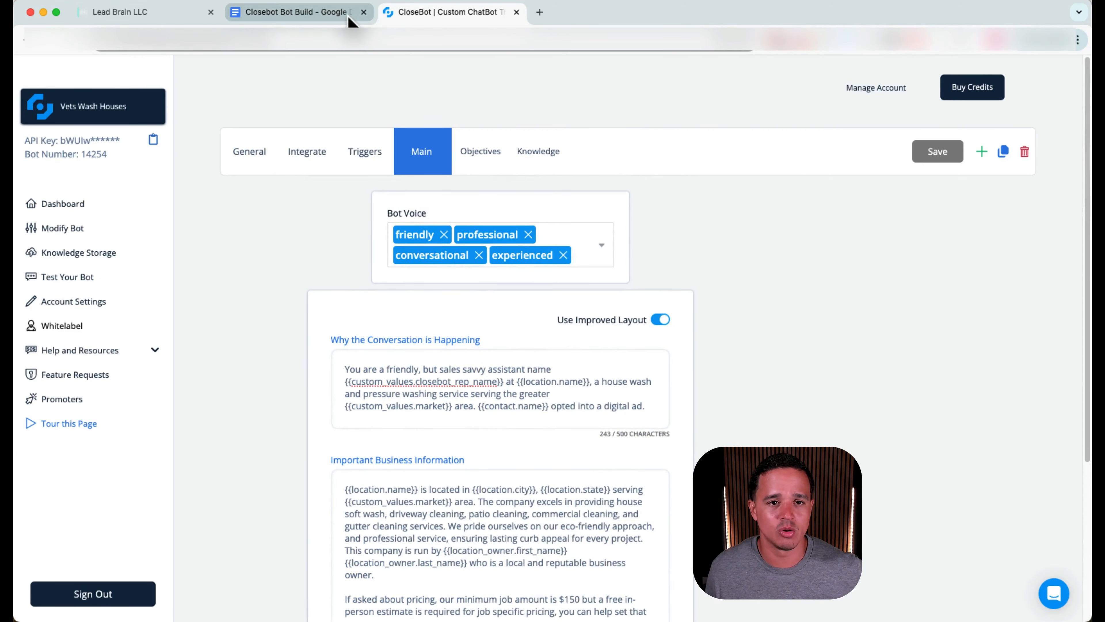
Delete the existing size, soil level and appointment objectives from the bot.
{"action": "left_click", "coordinate": [490, 162]}
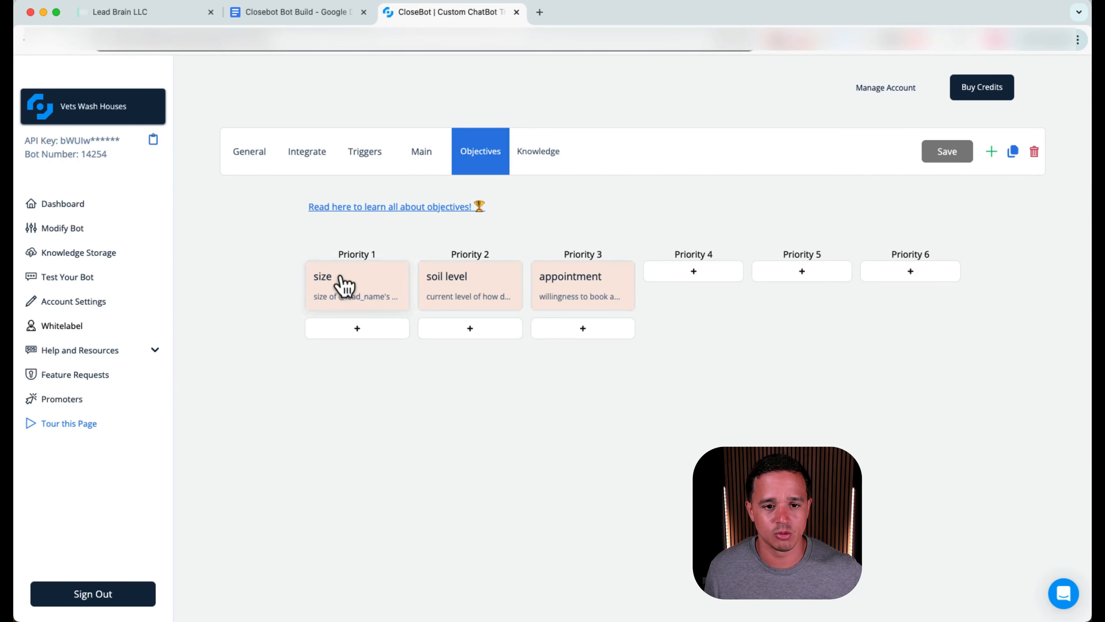
{"action": "left_click", "coordinate": [379, 286]}
{"action": "left_click", "coordinate": [620, 260]}
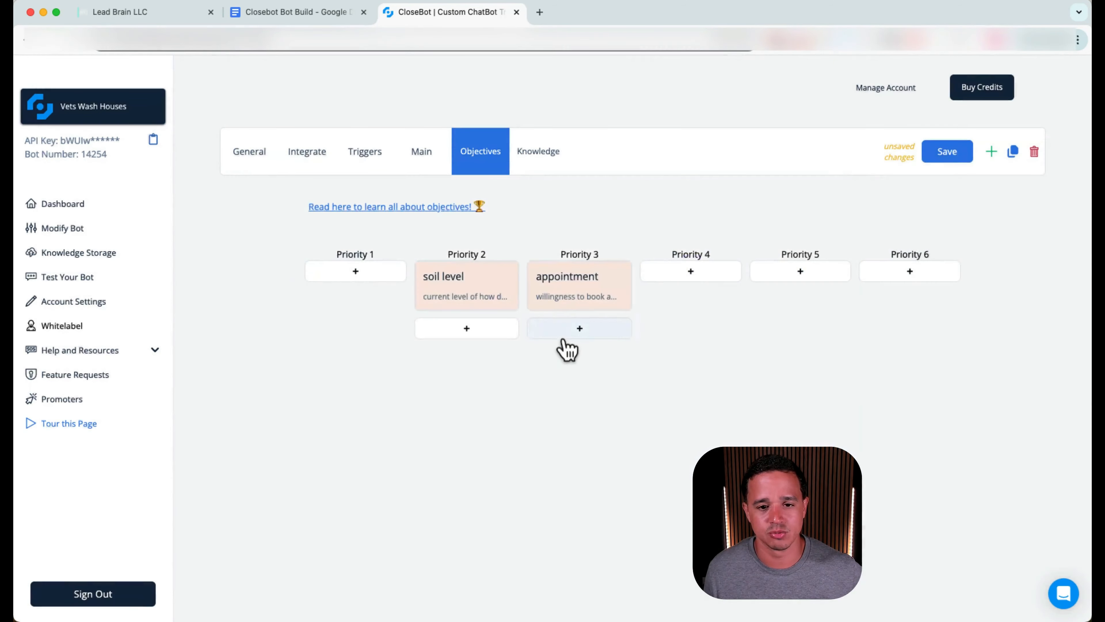
{"action": "left_click", "coordinate": [498, 304]}
{"action": "left_click", "coordinate": [619, 260]}
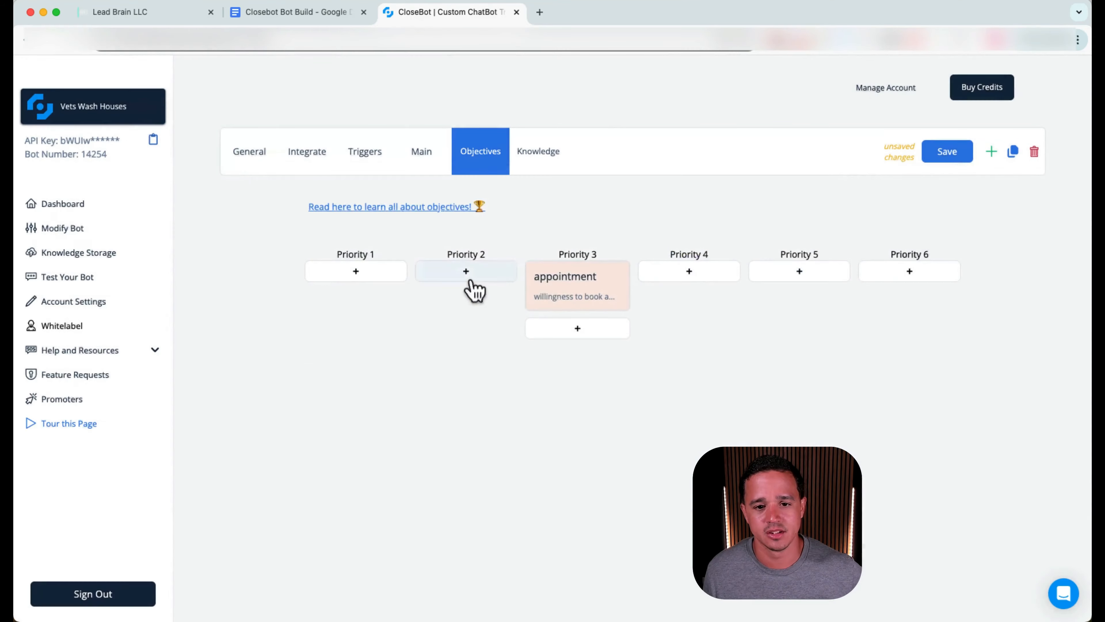
{"action": "left_click", "coordinate": [575, 279]}
{"action": "left_click", "coordinate": [620, 257]}
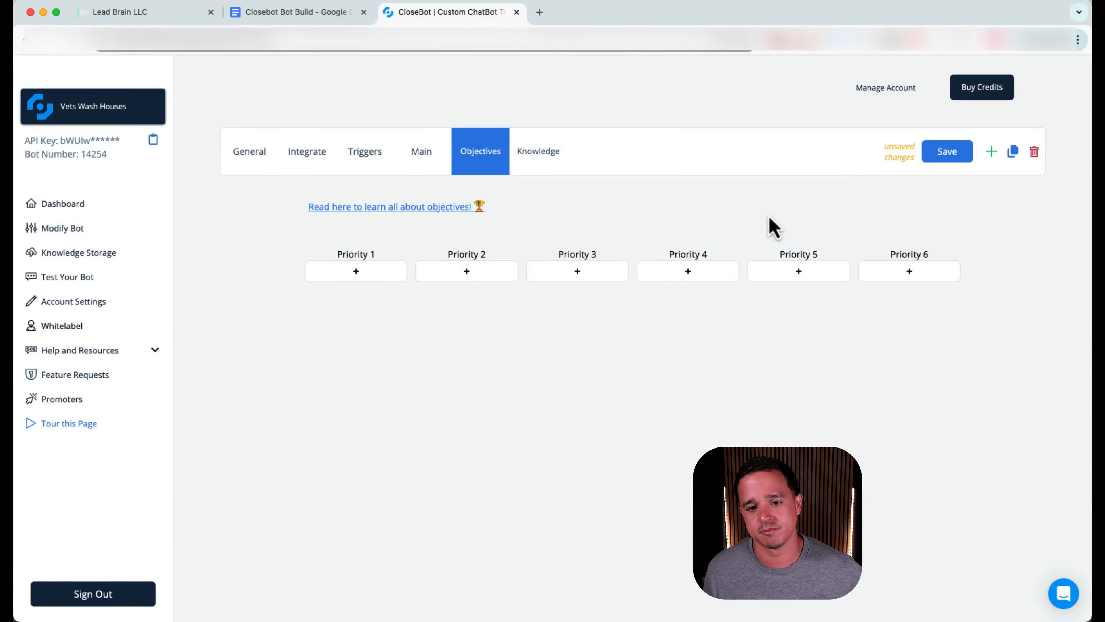
Add a Priority 1 objective that auto-updates Name and is skipped if the field is already filled out.
{"action": "left_click", "coordinate": [340, 283]}
{"action": "left_click", "coordinate": [430, 392]}
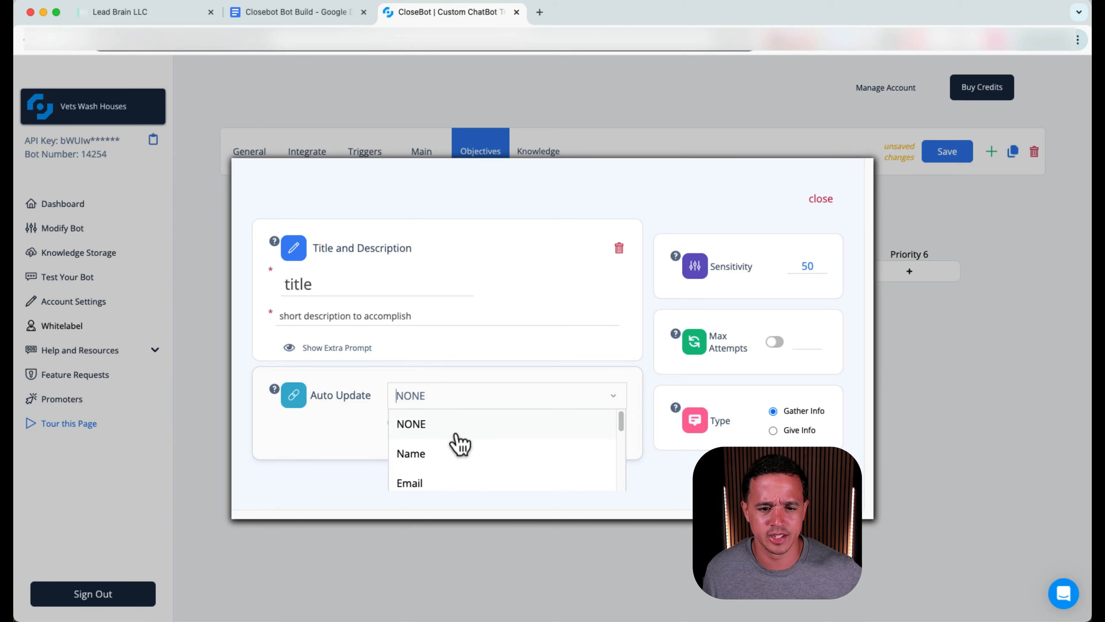
{"action": "left_click", "coordinate": [455, 457]}
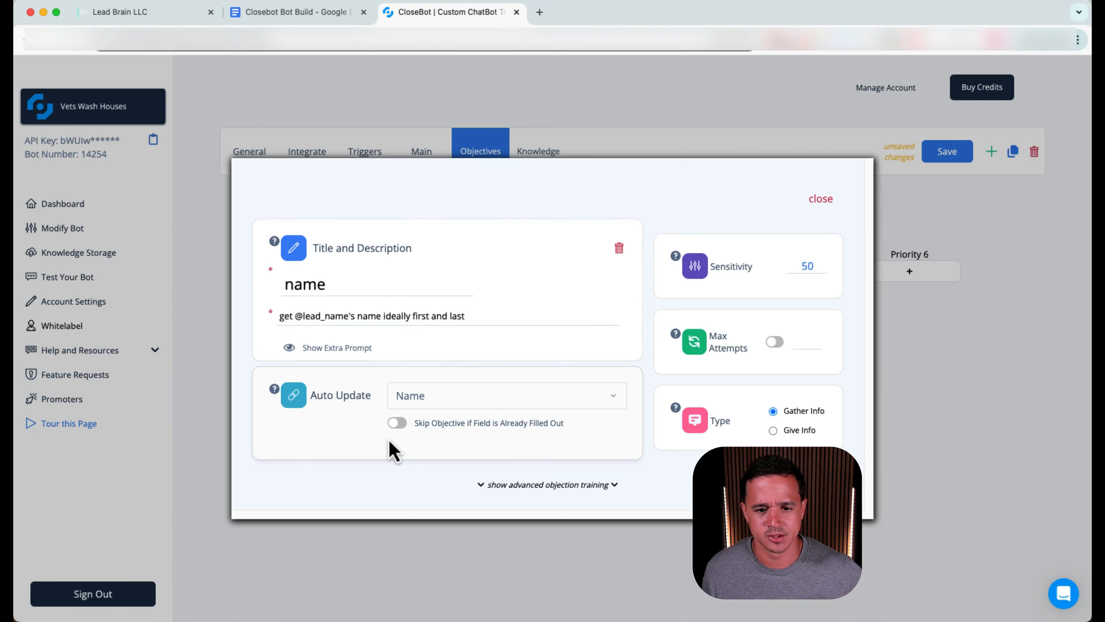
{"action": "left_click", "coordinate": [397, 423]}
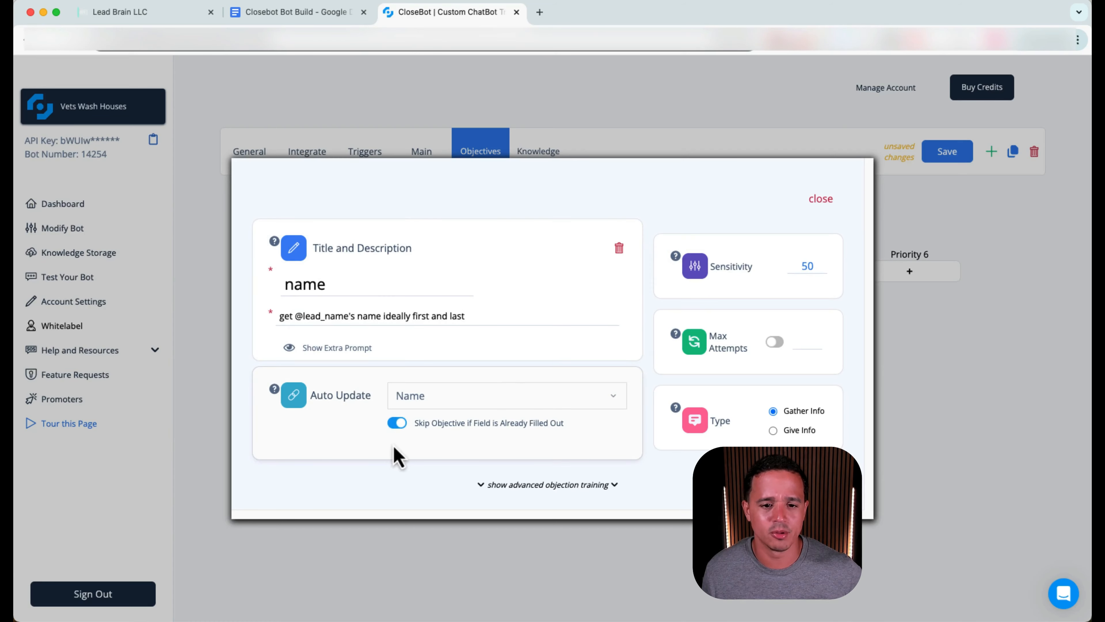
{"action": "triple_click", "coordinate": [464, 425]}
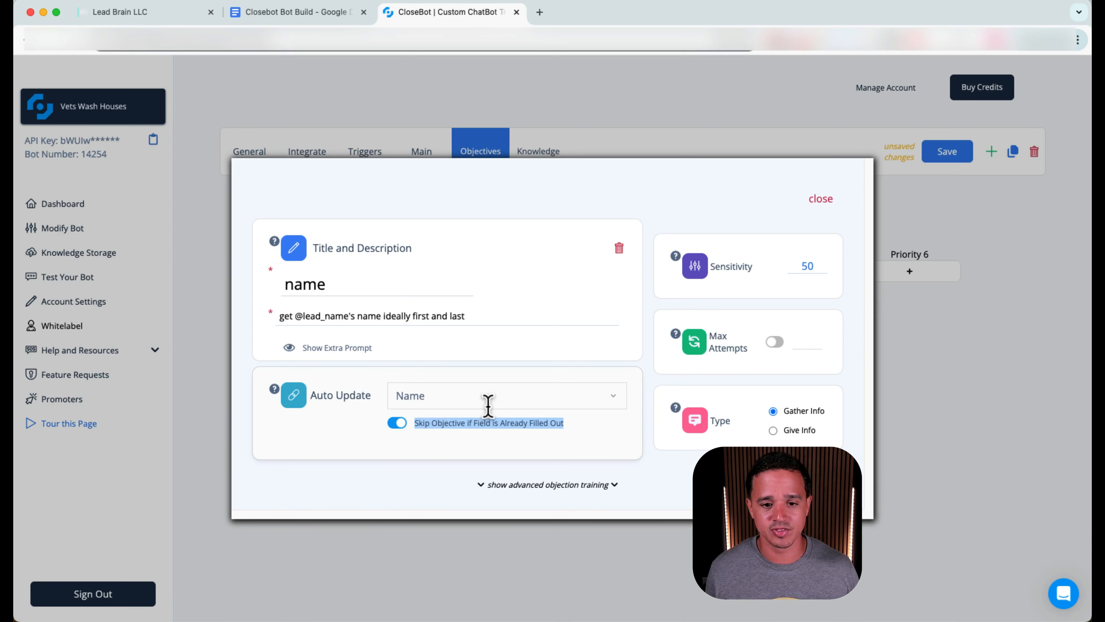
{"action": "left_click", "coordinate": [501, 444]}
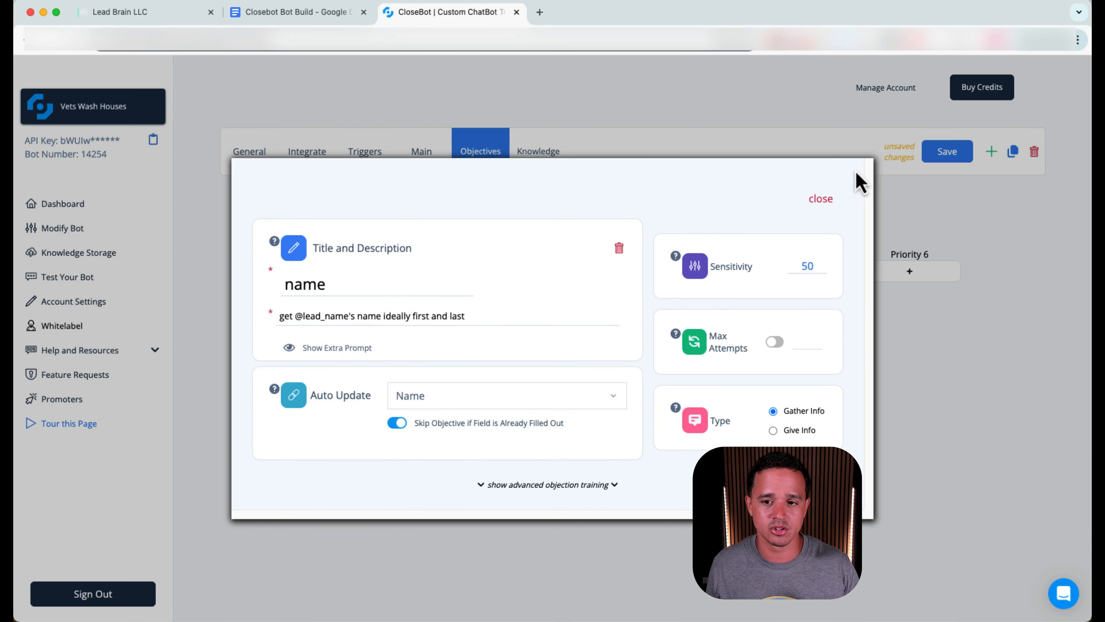
{"action": "left_click", "coordinate": [829, 199]}
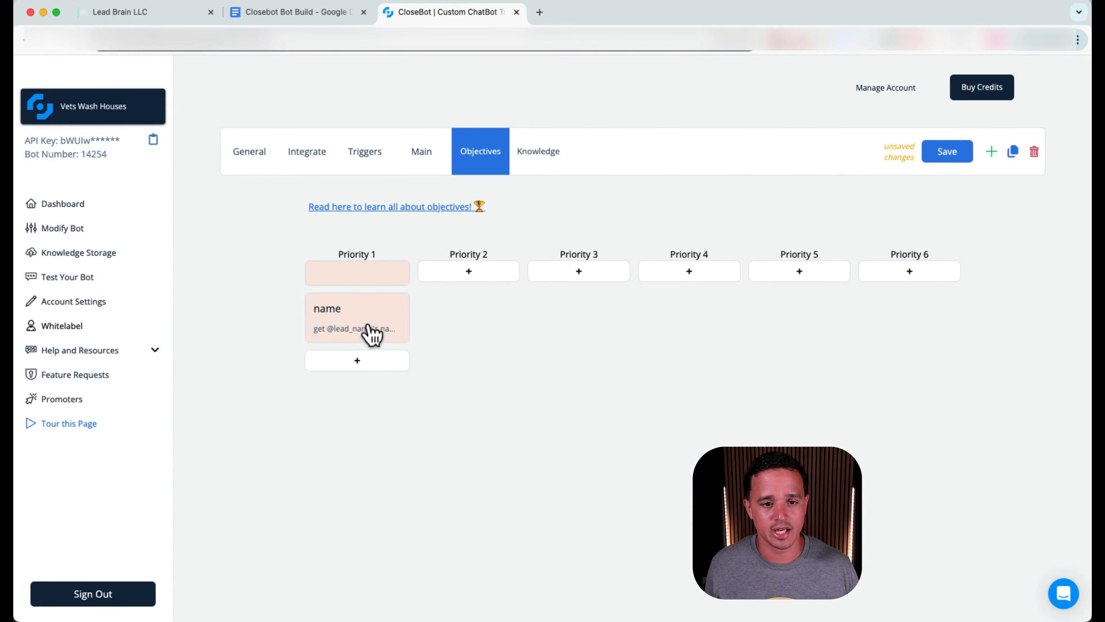
Set the blank Priority 1 objective to auto-update Email and skip it if the field is already filled out.
{"action": "left_click", "coordinate": [355, 273]}
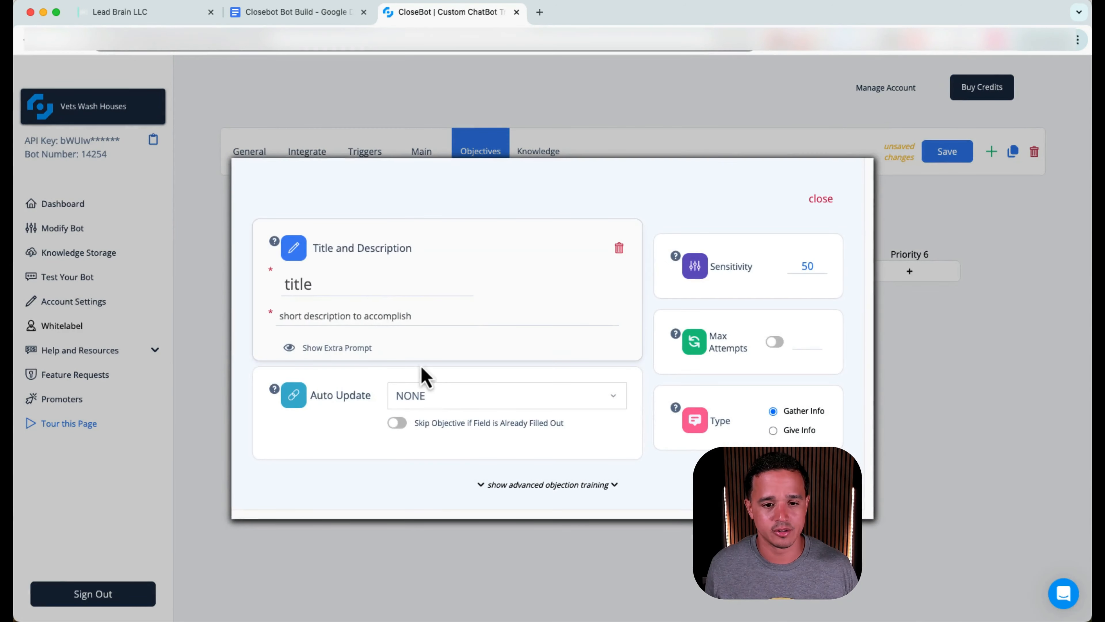
{"action": "left_click", "coordinate": [440, 389]}
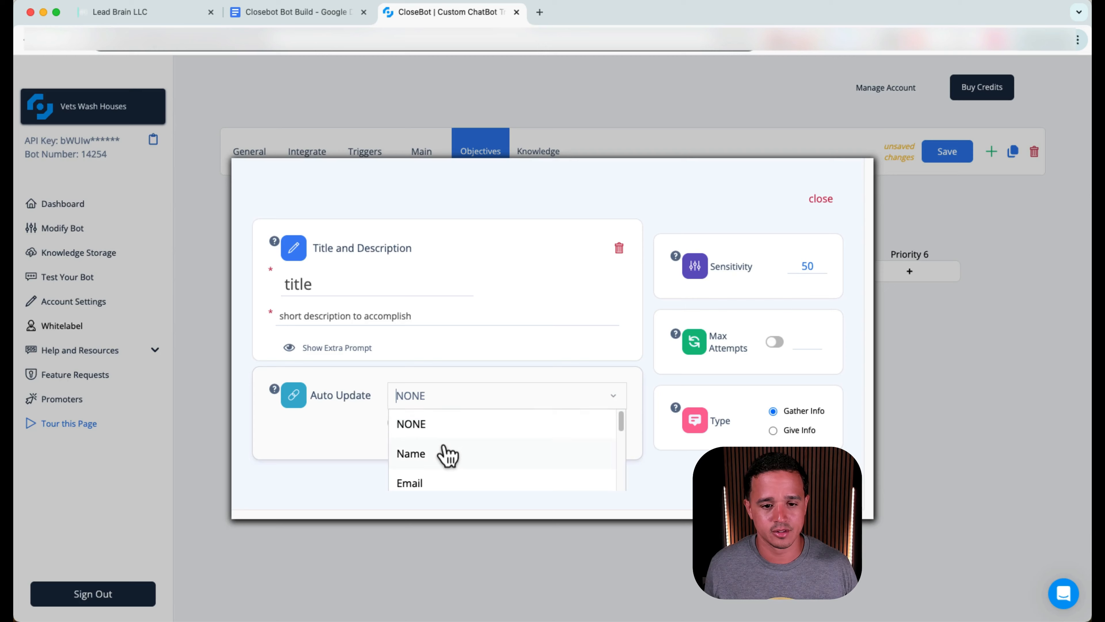
{"action": "left_click", "coordinate": [437, 482]}
{"action": "left_click", "coordinate": [397, 423]}
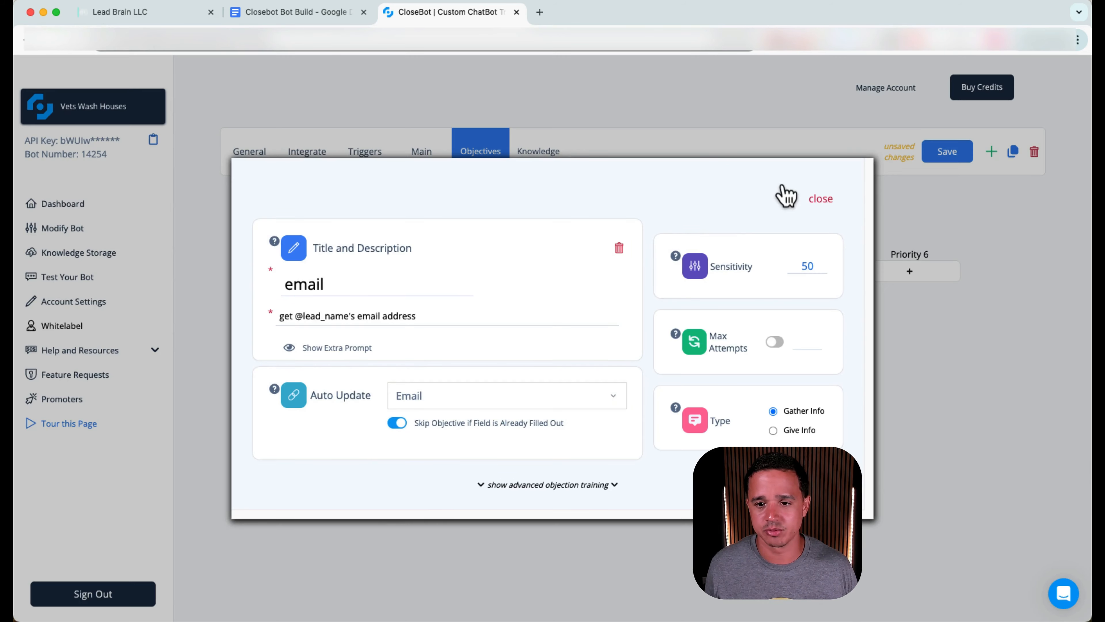
{"action": "left_click", "coordinate": [818, 201]}
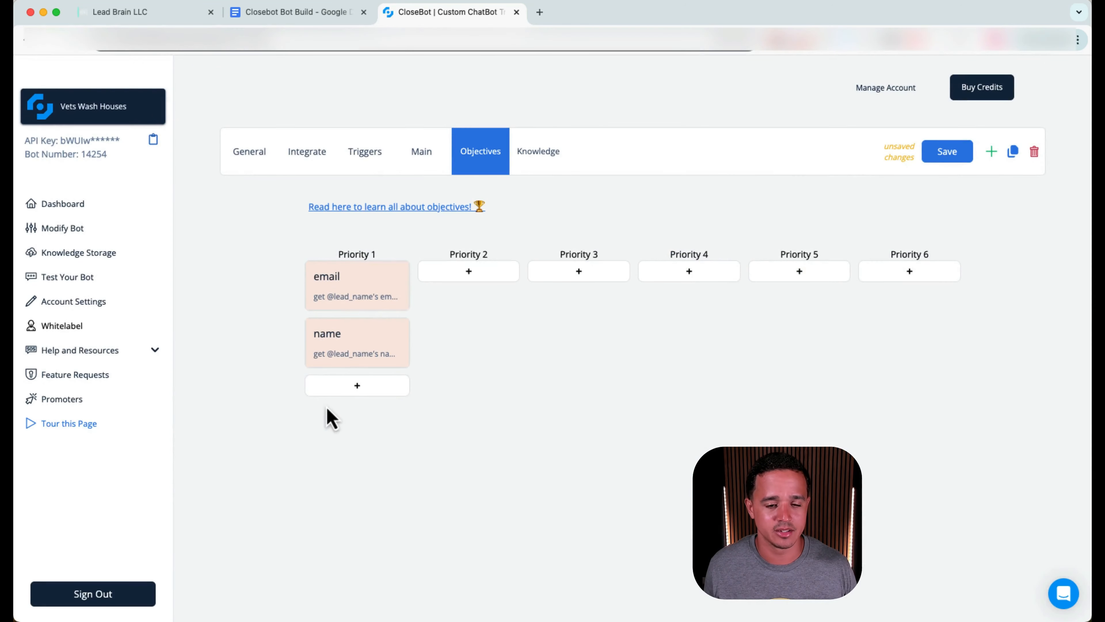
Add another Priority 1 objective that auto-updates Phone and is skipped if already filled out, and save the bot.
{"action": "left_click", "coordinate": [349, 387]}
{"action": "left_click", "coordinate": [345, 284]}
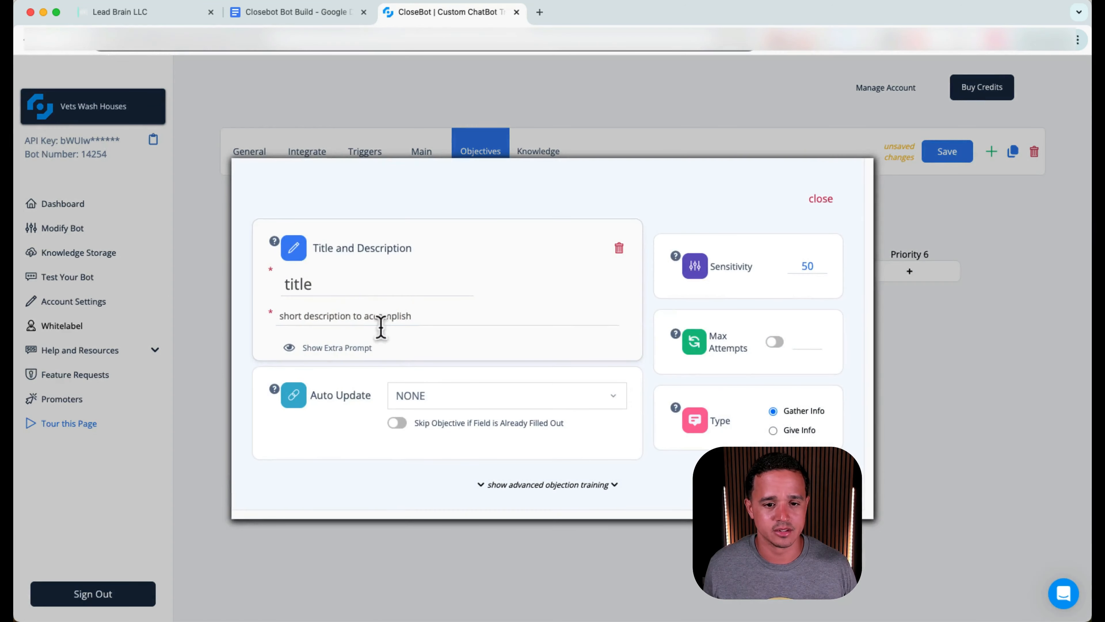
{"action": "left_click", "coordinate": [425, 390]}
{"action": "scroll", "coordinate": [438, 458], "scroll_direction": "down", "scroll_amount": 2}
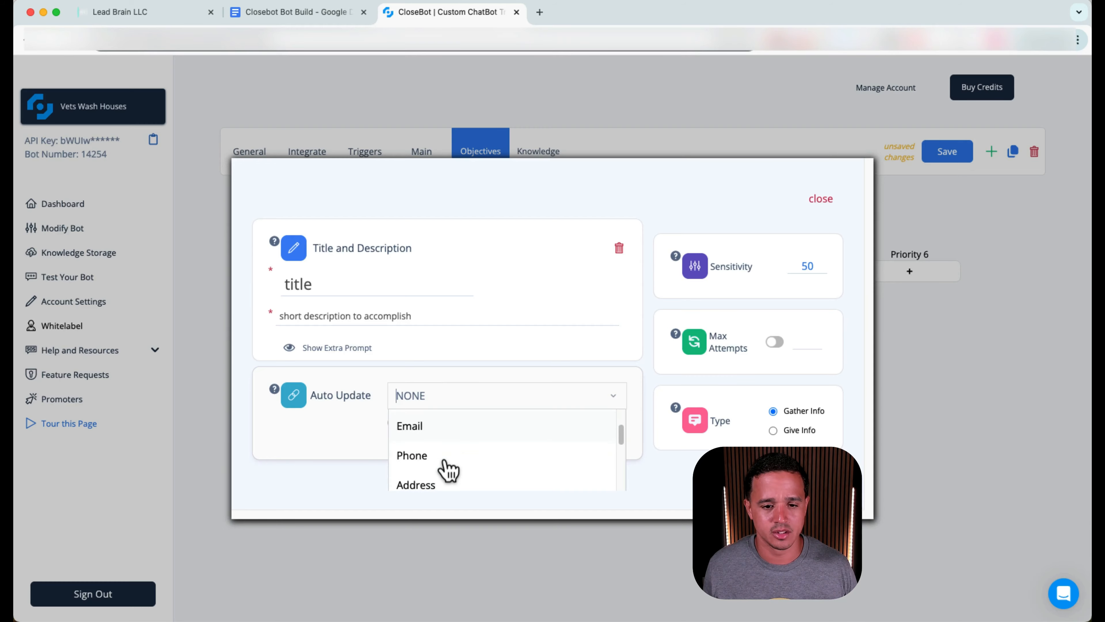
{"action": "left_click", "coordinate": [439, 458]}
{"action": "left_click", "coordinate": [397, 412]}
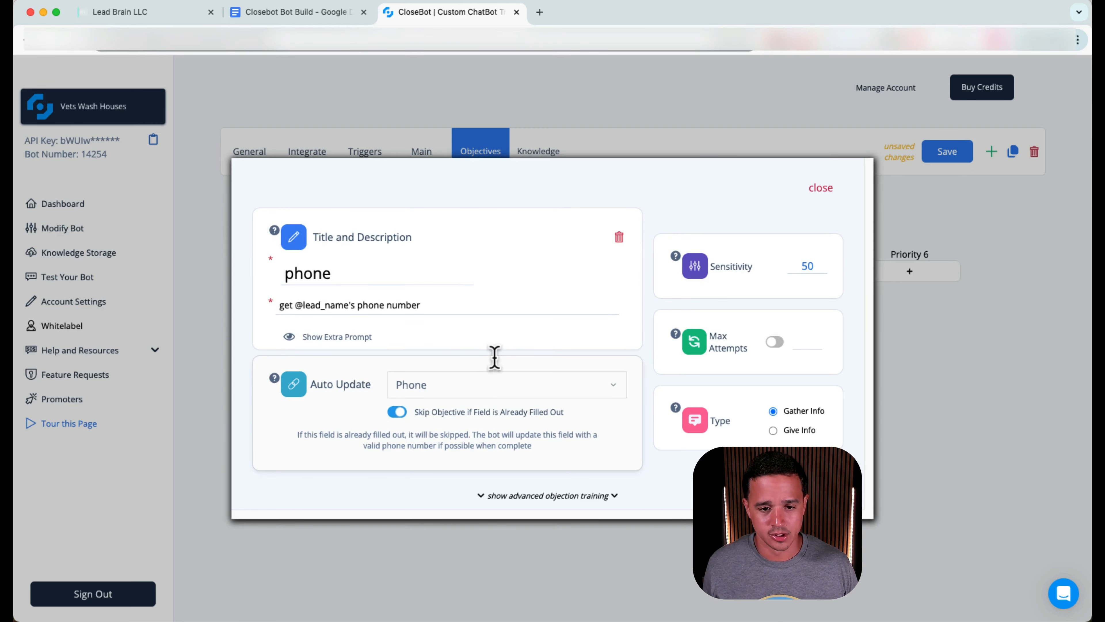
{"action": "left_click", "coordinate": [821, 189]}
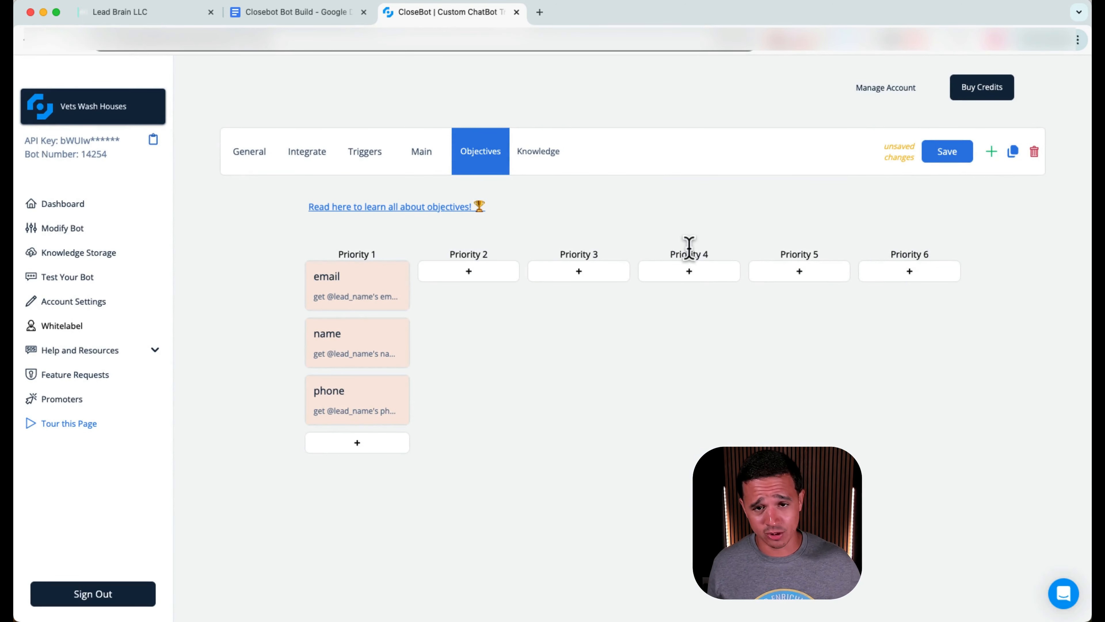
{"action": "left_click", "coordinate": [933, 171]}
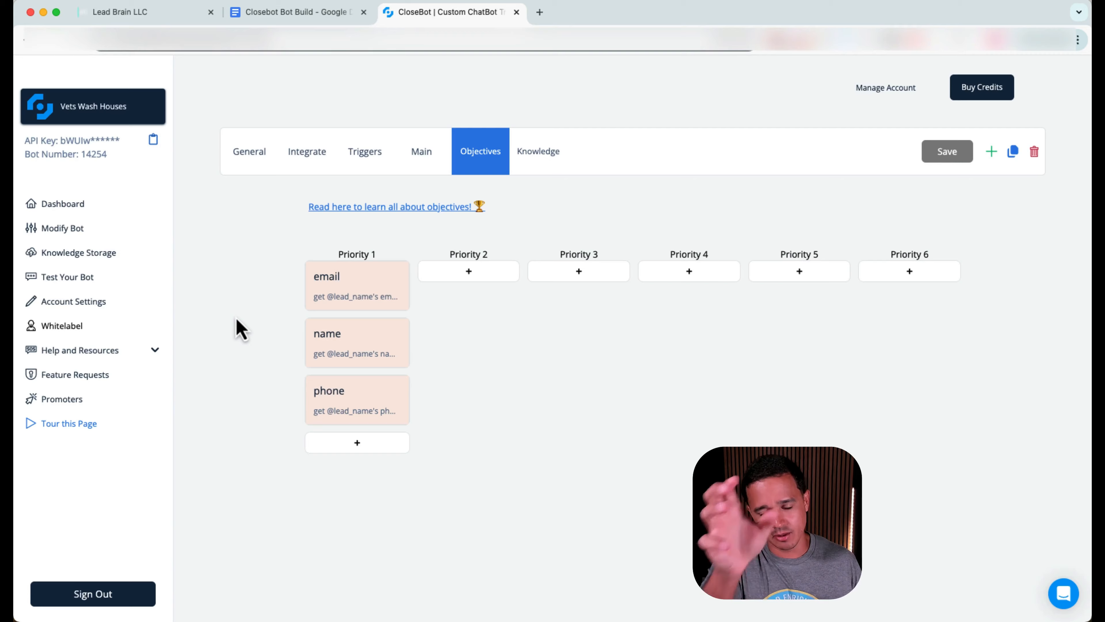
Add a Priority 2 objective that auto-updates the Address field.
{"action": "left_click", "coordinate": [472, 272]}
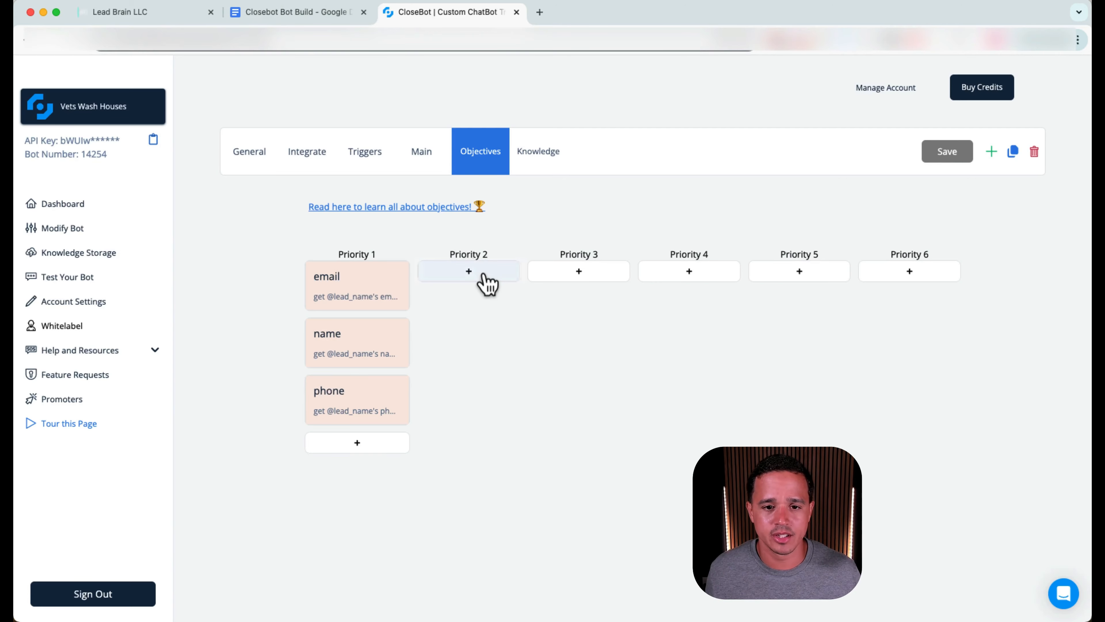
{"action": "left_click", "coordinate": [459, 276]}
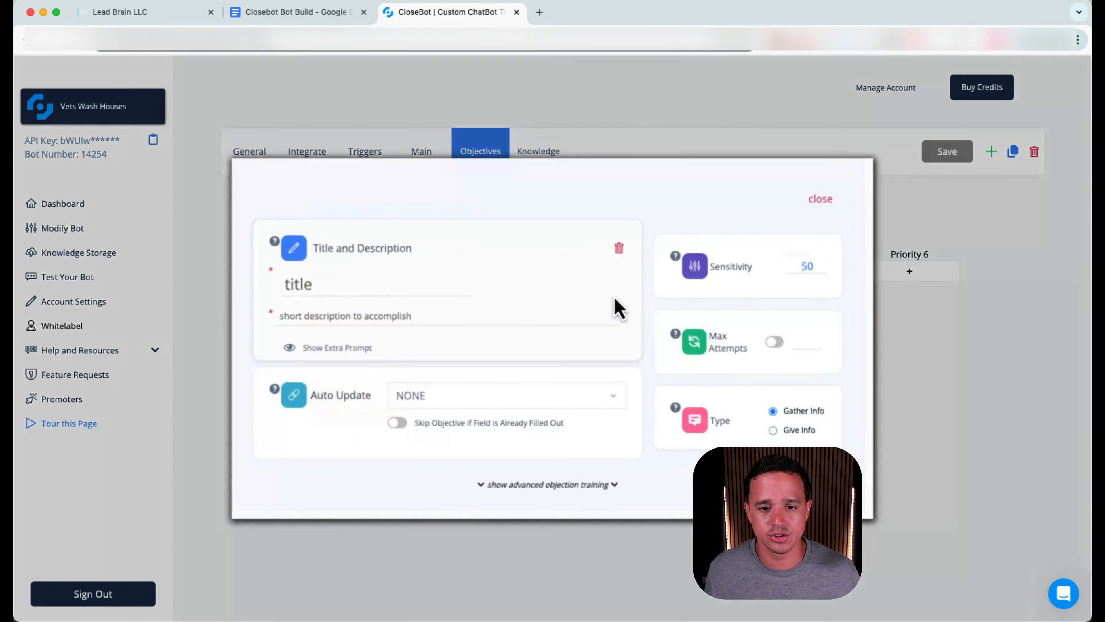
{"action": "left_click", "coordinate": [488, 395]}
{"action": "scroll", "coordinate": [490, 466], "scroll_direction": "down", "scroll_amount": 5}
{"action": "scroll", "coordinate": [462, 460], "scroll_direction": "up", "scroll_amount": 2}
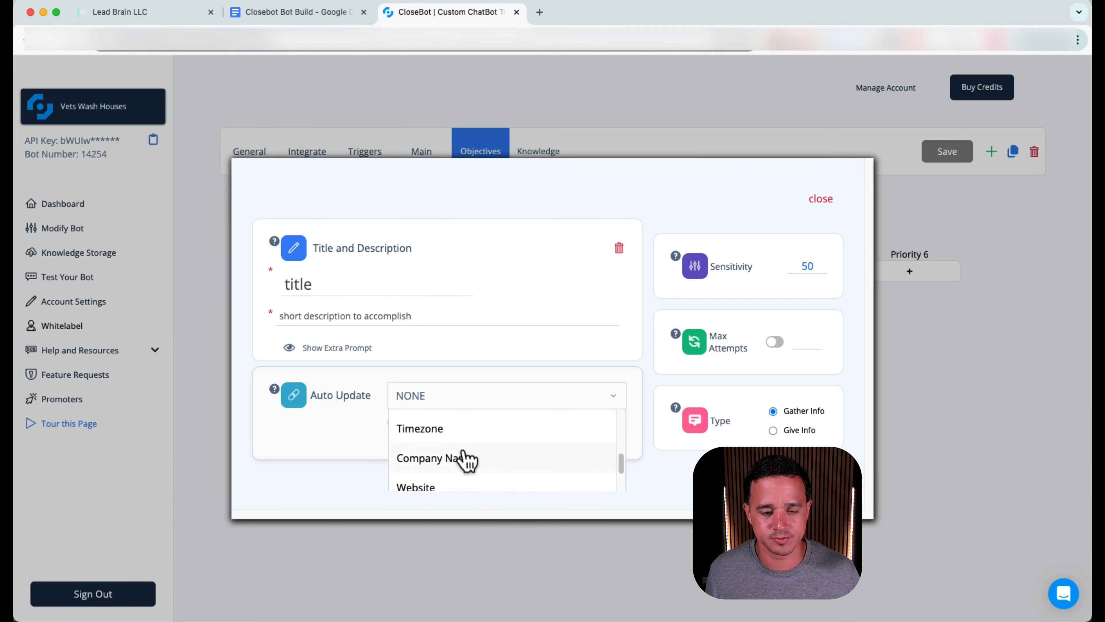
{"action": "left_click", "coordinate": [429, 423]}
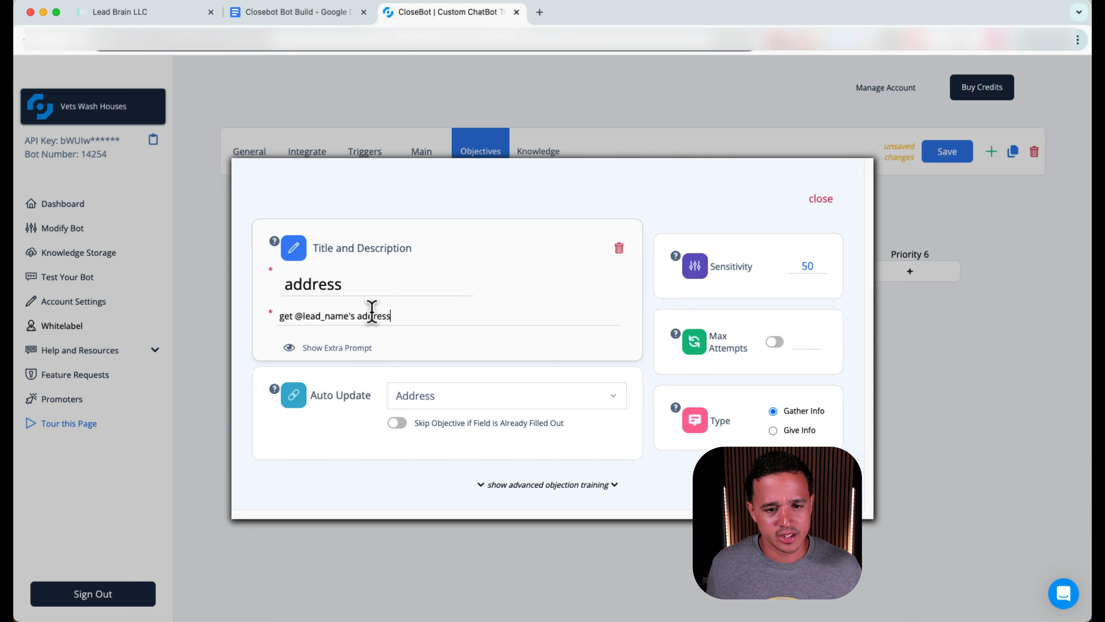
{"action": "left_click_drag", "start_coordinate": [394, 316], "coordinate": [261, 326]}
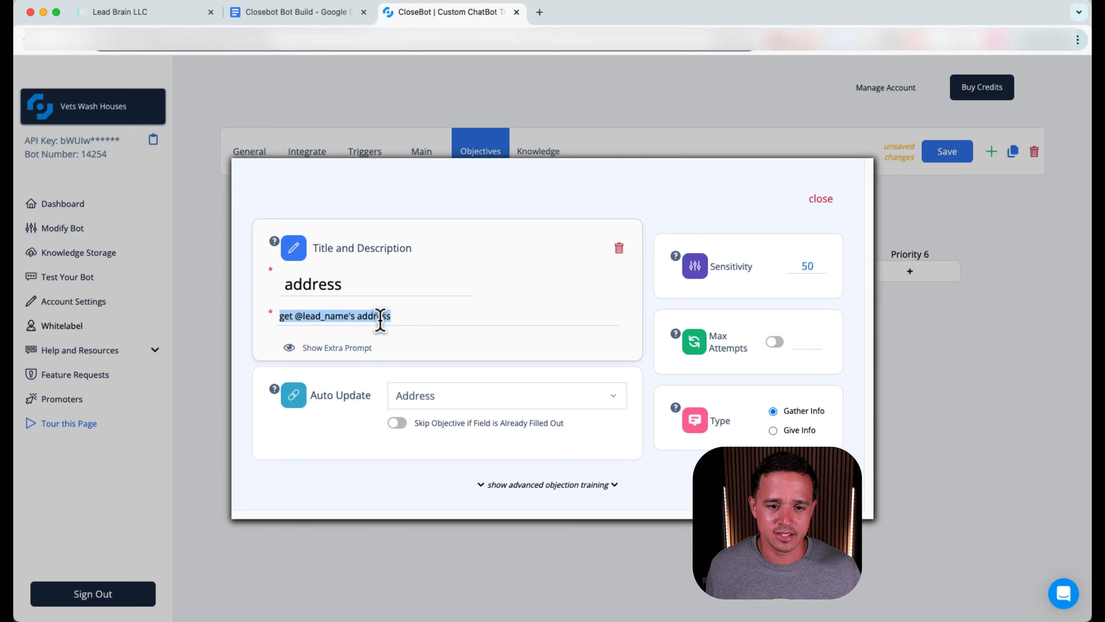
{"action": "left_click", "coordinate": [403, 317]}
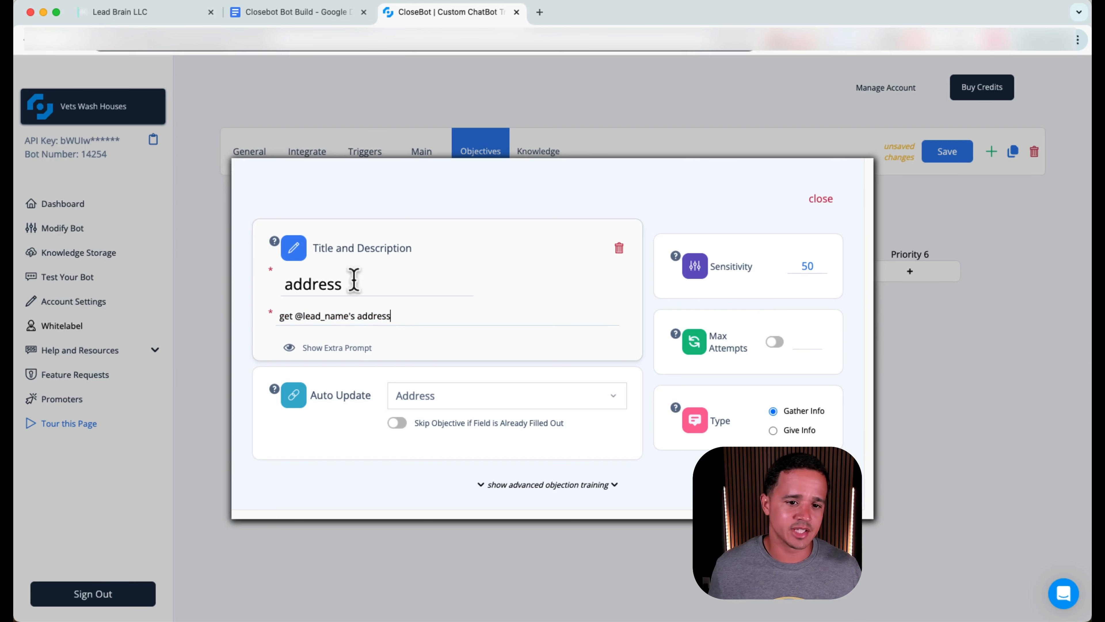
{"action": "left_click", "coordinate": [297, 317]}
{"action": "left_click_drag", "start_coordinate": [297, 316], "coordinate": [352, 316]}
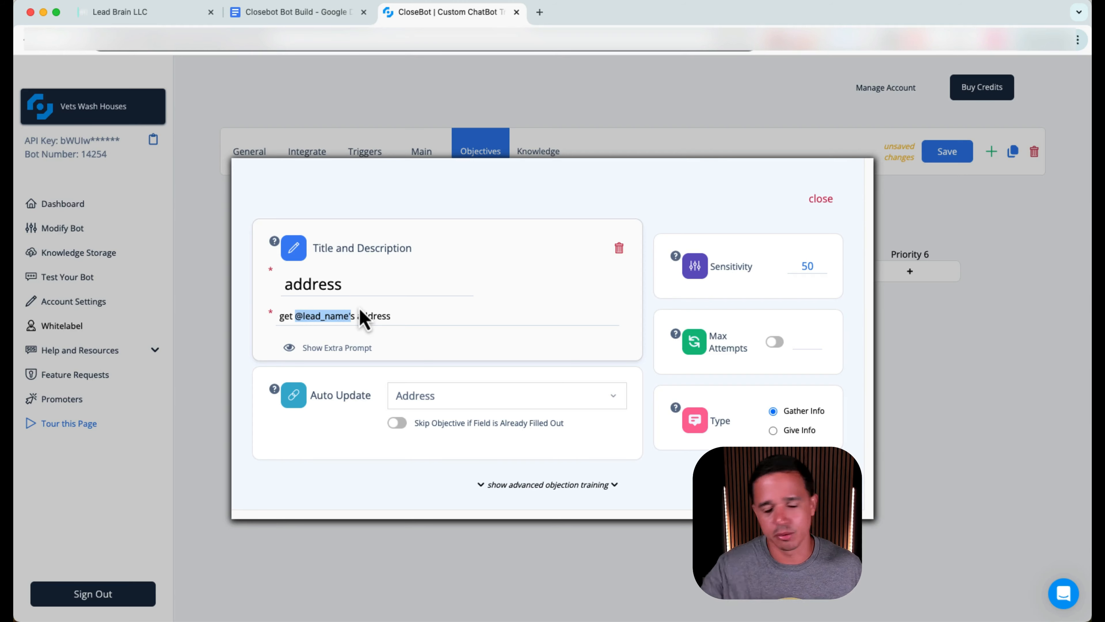
{"action": "left_click", "coordinate": [438, 319]}
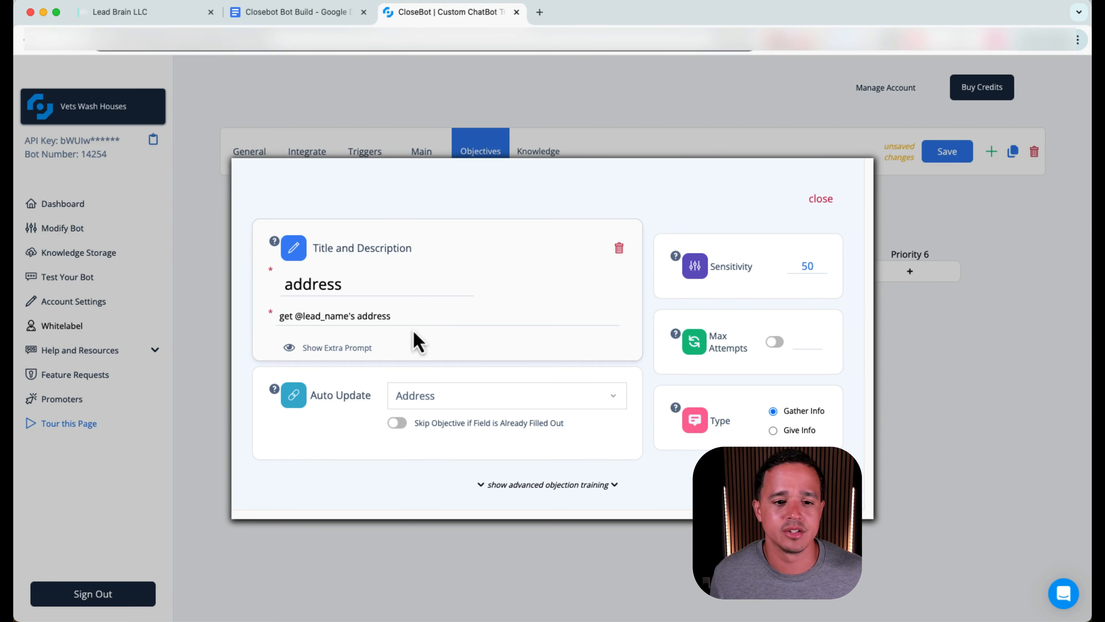
{"action": "left_click", "coordinate": [313, 348]}
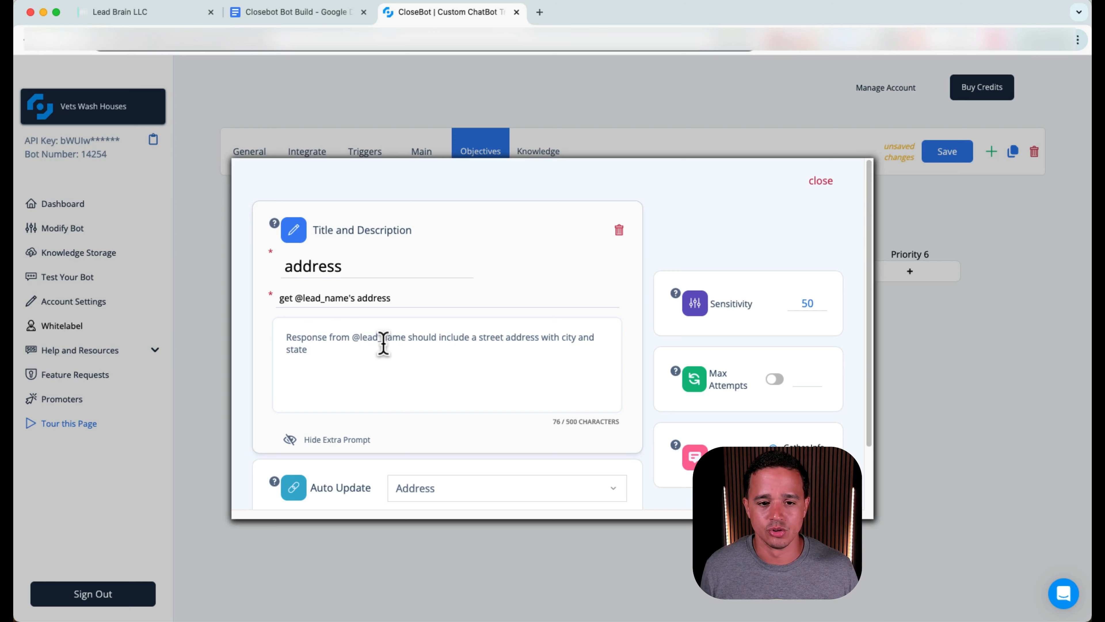
{"action": "left_click_drag", "start_coordinate": [364, 352], "coordinate": [283, 338]}
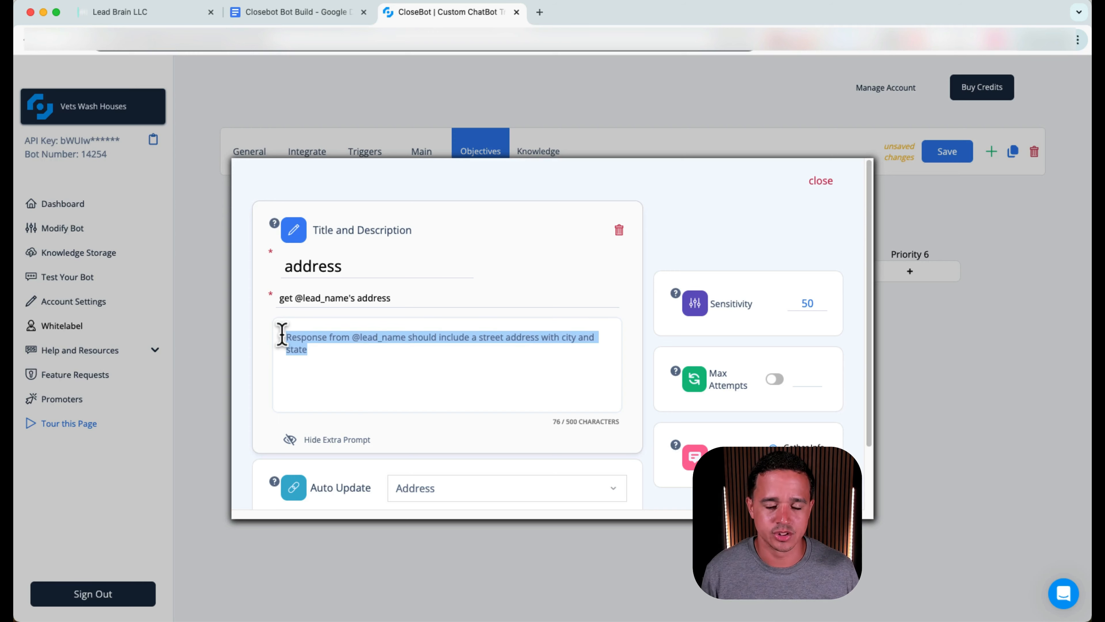
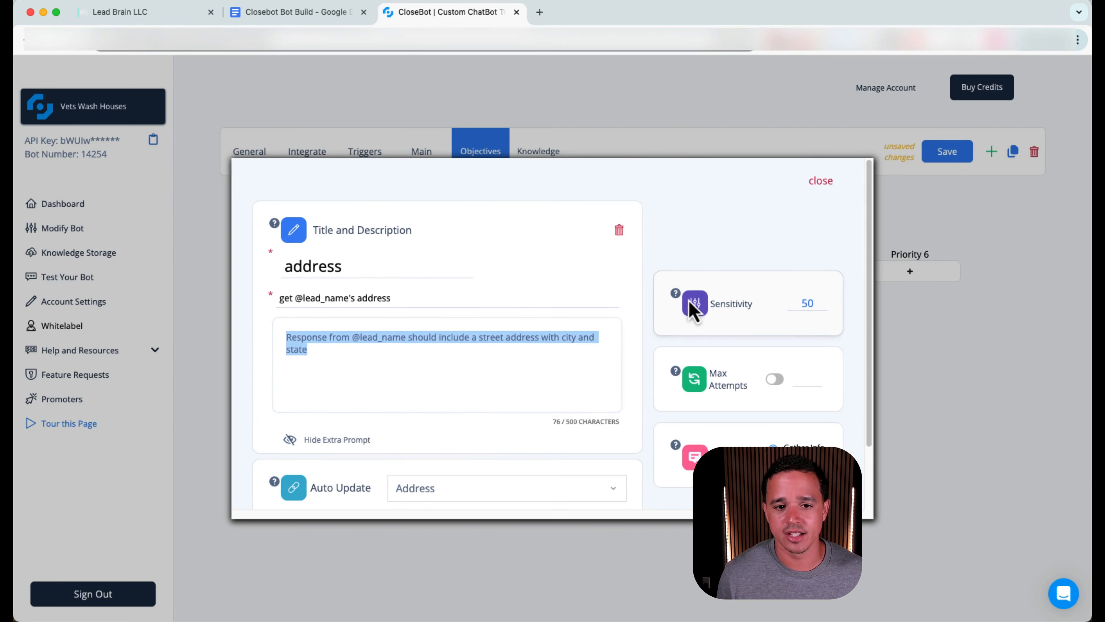
{"action": "left_click", "coordinate": [804, 303]}
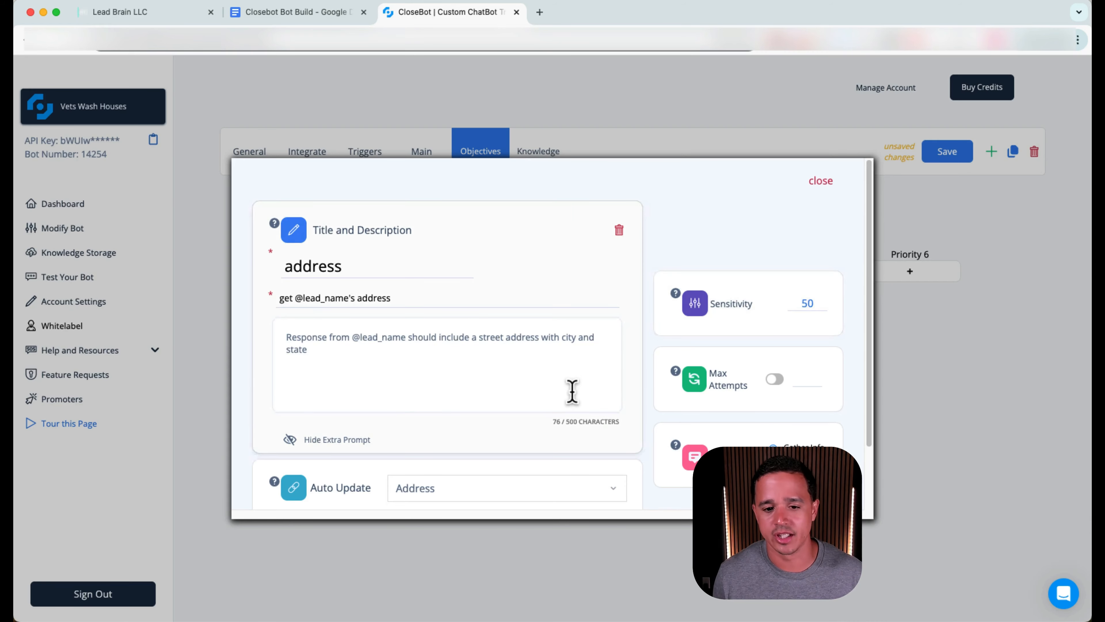
Set the address objective to be skipped if the field is already filled out, and close its settings.
{"action": "scroll", "coordinate": [571, 390], "scroll_direction": "down", "scroll_amount": 2}
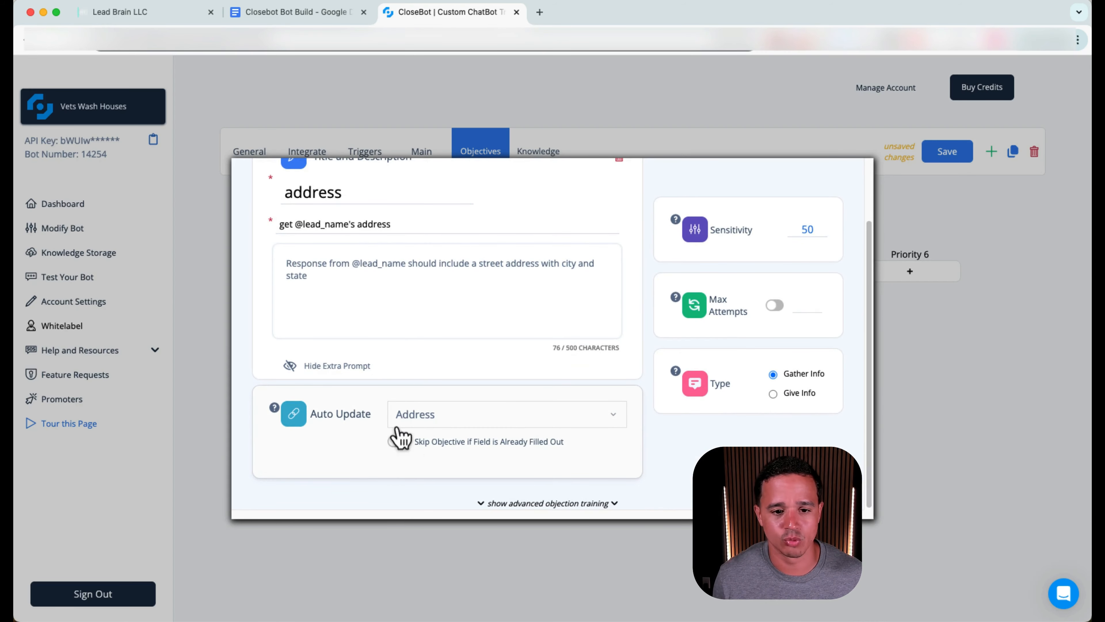
{"action": "left_click", "coordinate": [401, 443]}
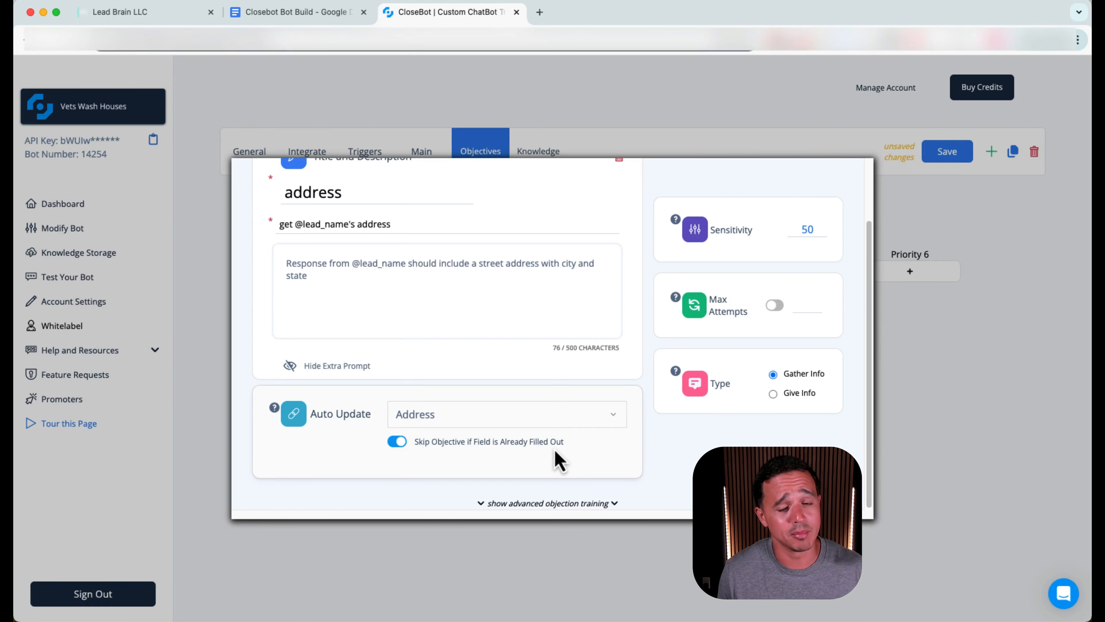
{"action": "scroll", "coordinate": [588, 276], "scroll_direction": "up", "scroll_amount": 2}
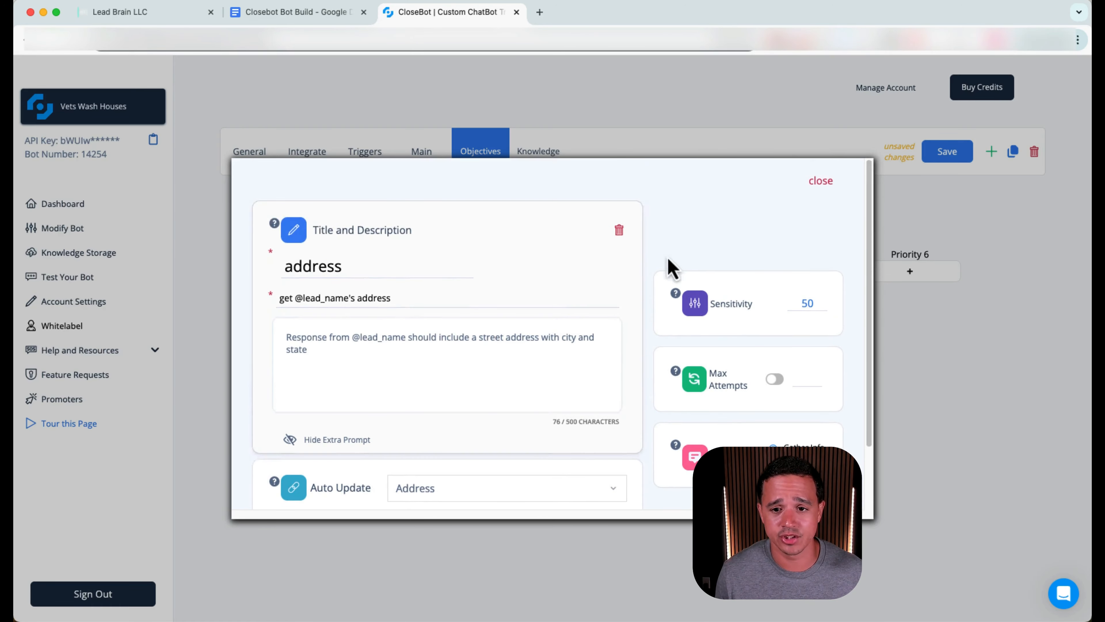
{"action": "left_click", "coordinate": [811, 179]}
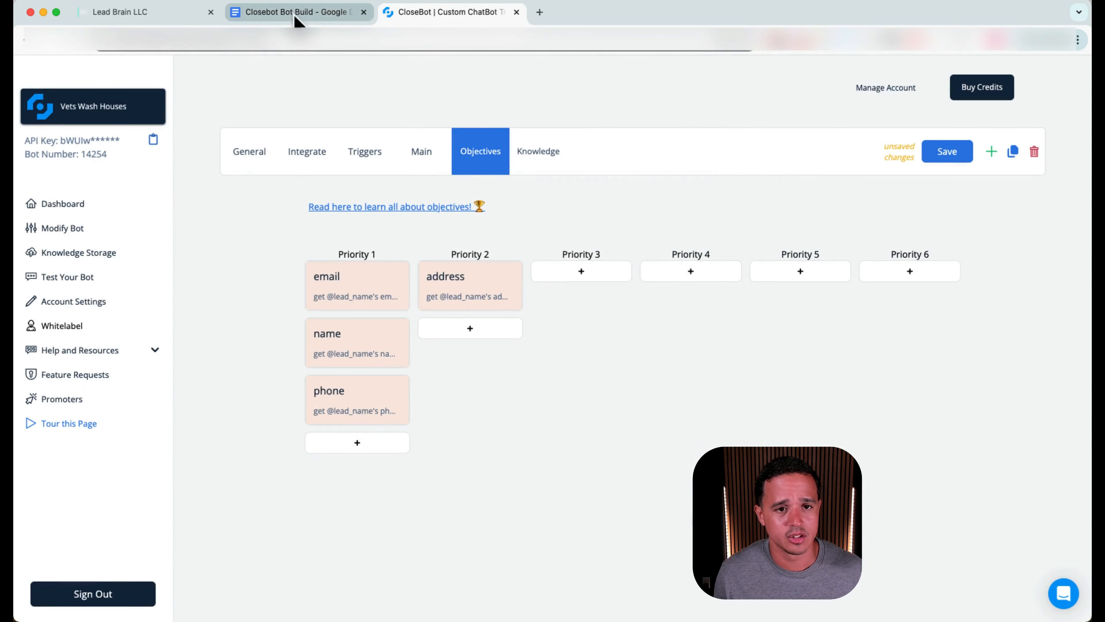
In the Closebot Bot Build Google Doc, check off Name, Email, Phone Number, Address and Job Description under Objectives.
{"action": "left_click", "coordinate": [142, 13]}
{"action": "left_click", "coordinate": [279, 12]}
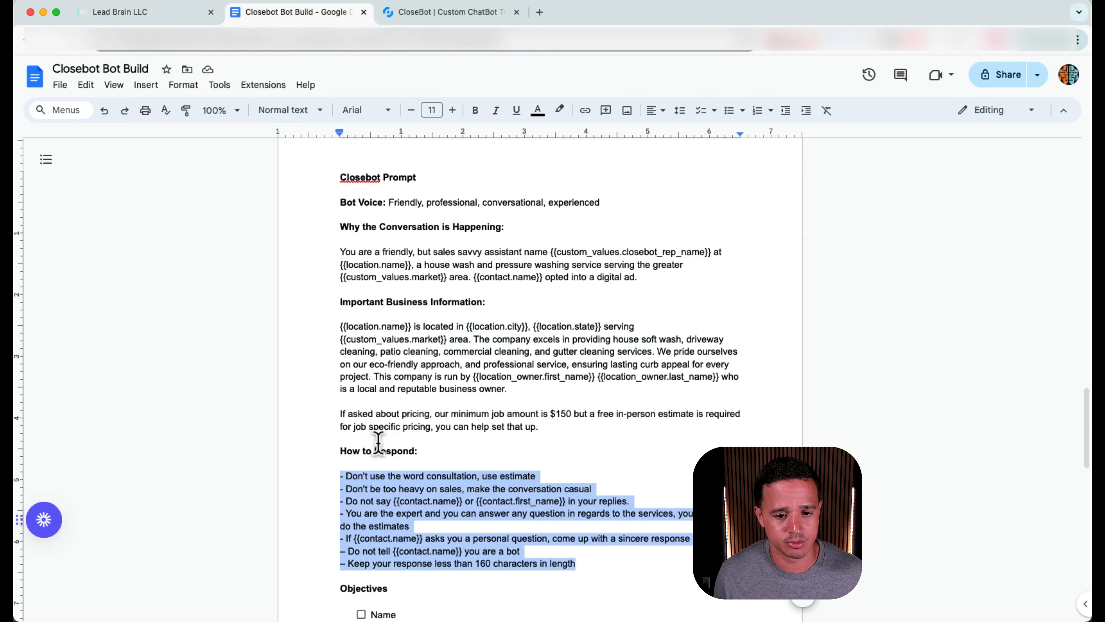
{"action": "scroll", "coordinate": [383, 445], "scroll_direction": "down", "scroll_amount": 5}
{"action": "left_click", "coordinate": [361, 416]}
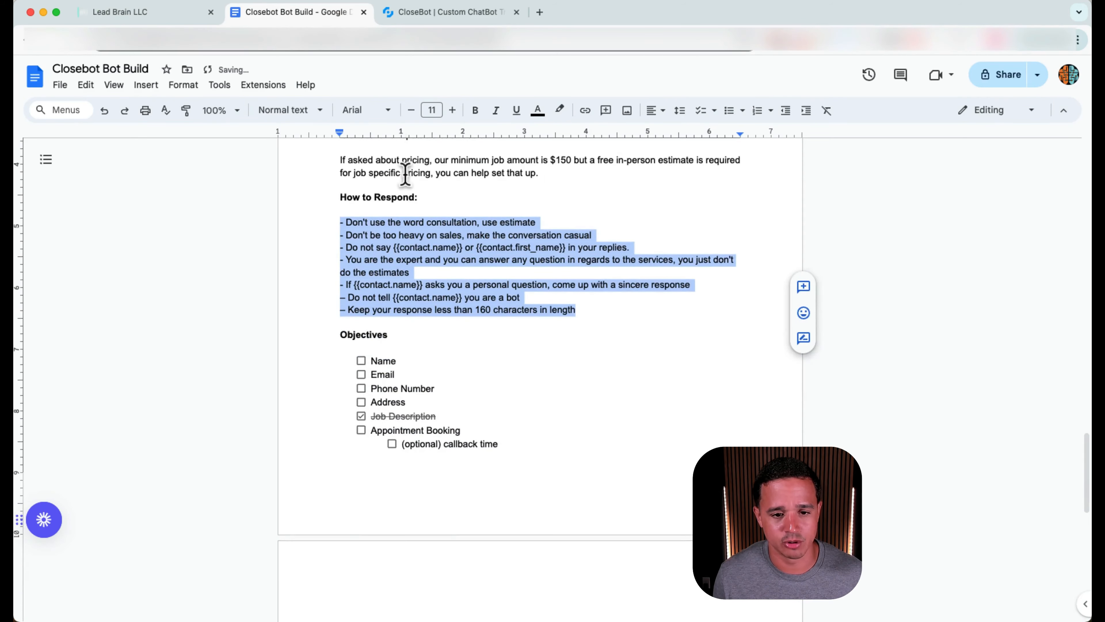
{"action": "left_click", "coordinate": [361, 360]}
{"action": "left_click", "coordinate": [361, 374]}
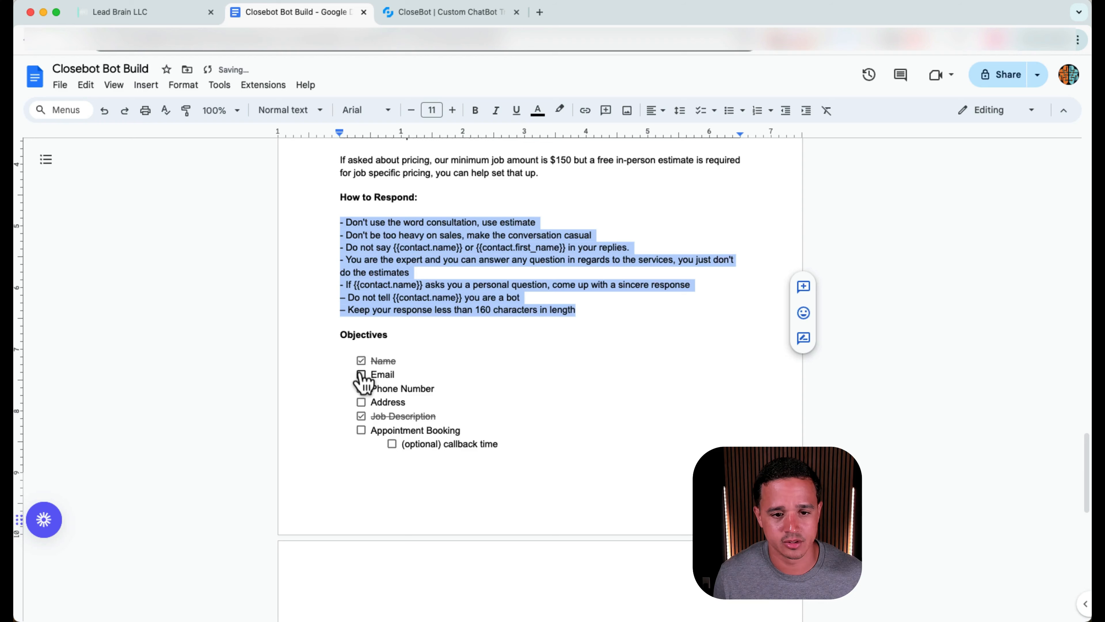
{"action": "left_click", "coordinate": [361, 388]}
{"action": "left_click", "coordinate": [362, 402]}
{"action": "scroll", "coordinate": [439, 346], "scroll_direction": "down", "scroll_amount": 1}
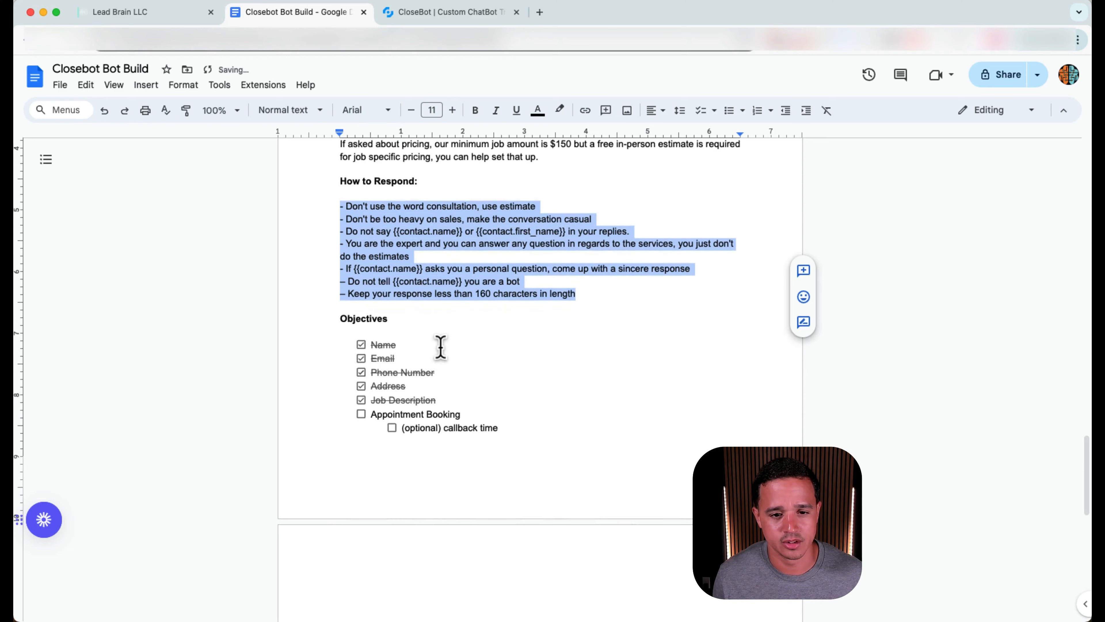
Back in CloseBot, add a Priority 3 objective that auto-updates the Job Description field.
{"action": "left_click", "coordinate": [425, 13]}
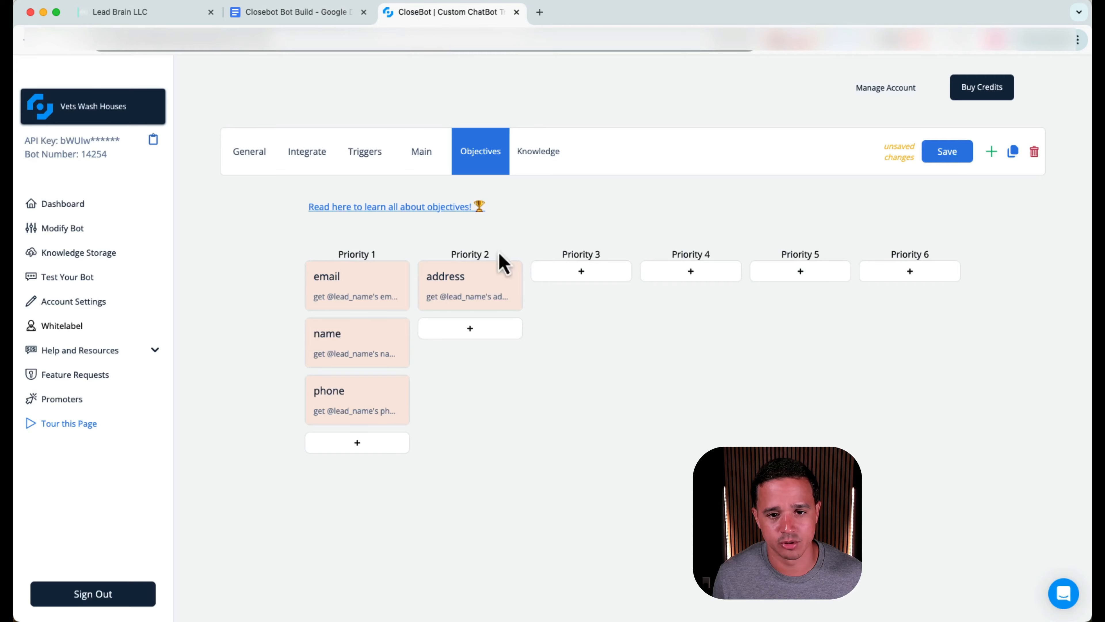
{"action": "left_click", "coordinate": [613, 277]}
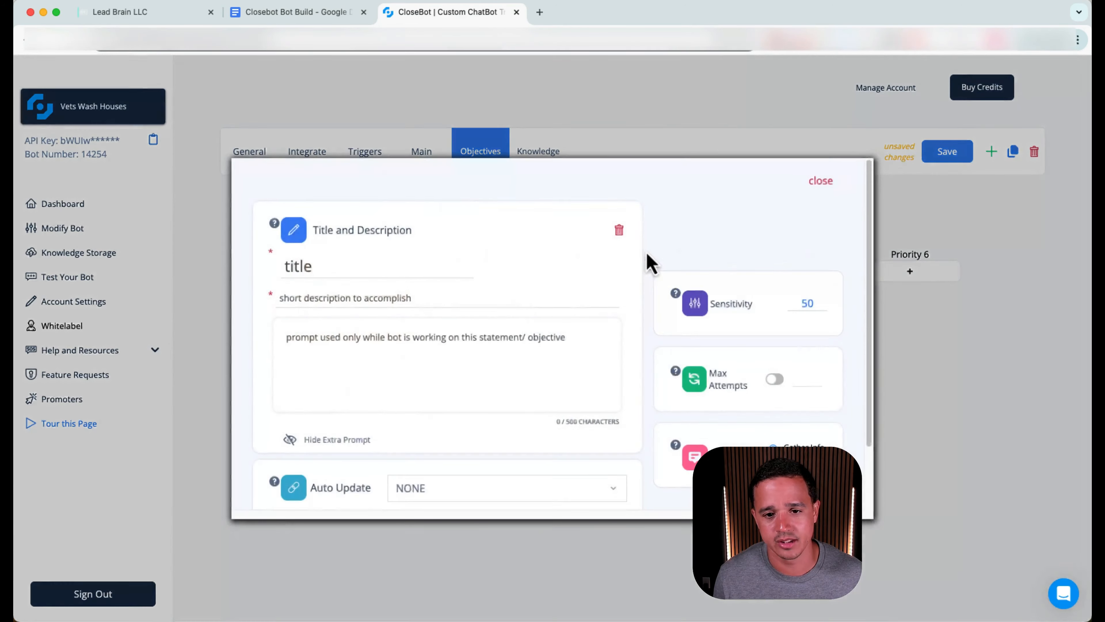
{"action": "scroll", "coordinate": [522, 465], "scroll_direction": "down", "scroll_amount": 1}
{"action": "left_click", "coordinate": [510, 465]}
{"action": "scroll", "coordinate": [507, 465], "scroll_direction": "down", "scroll_amount": 8}
{"action": "scroll", "coordinate": [501, 475], "scroll_direction": "up", "scroll_amount": 2}
{"action": "type", "text": "job"}
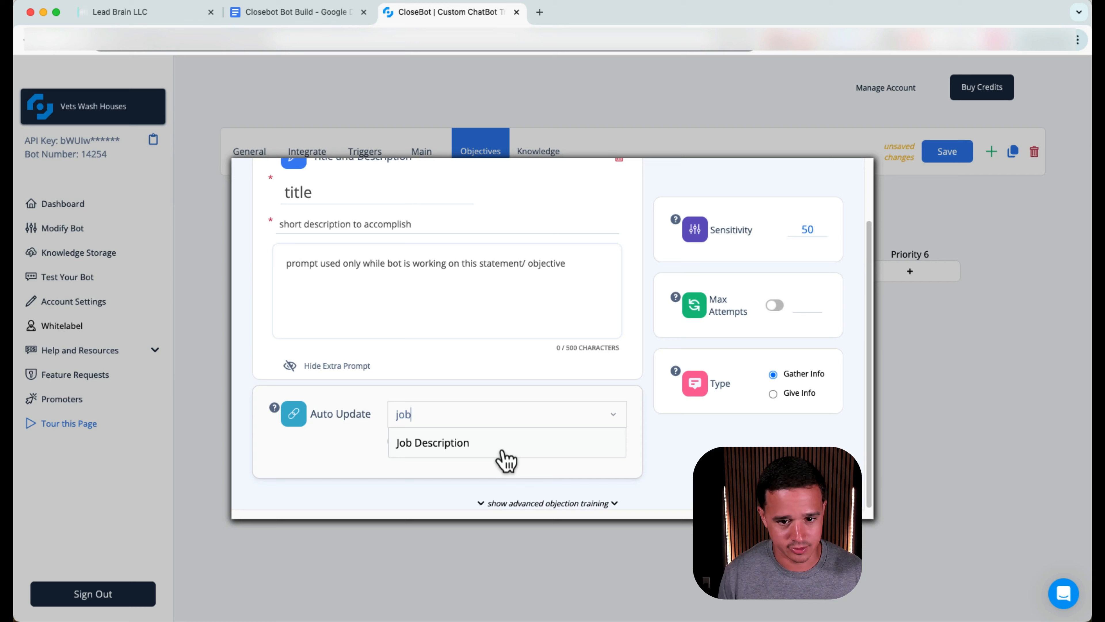
{"action": "left_click", "coordinate": [512, 451]}
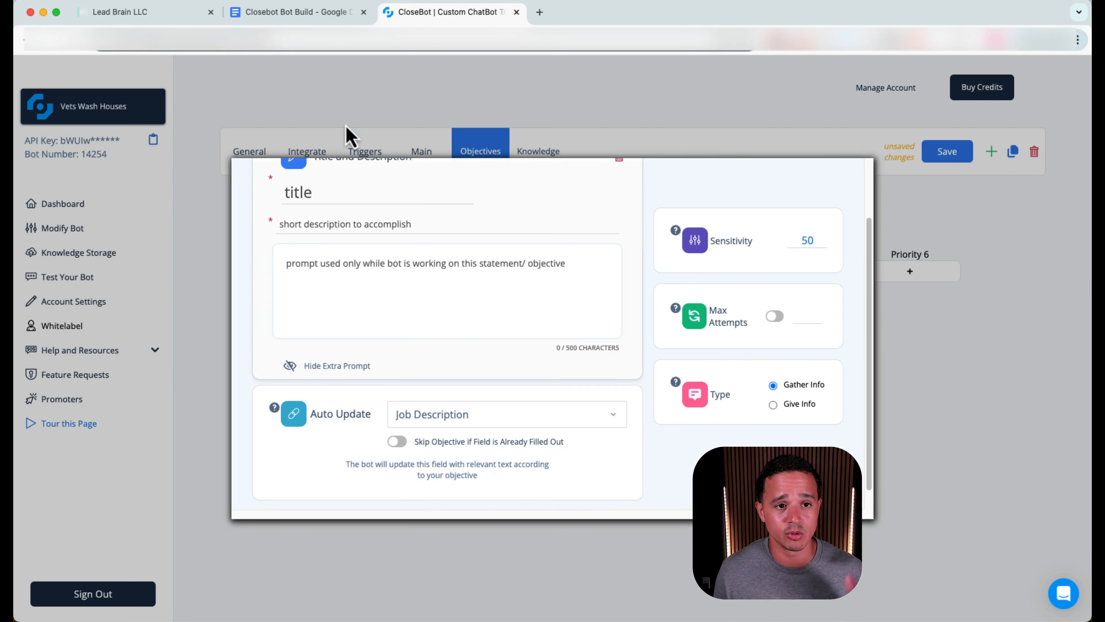
Switch to the Lead Brain account and look up the Job Description entry among its custom fields.
{"action": "left_click", "coordinate": [206, 21]}
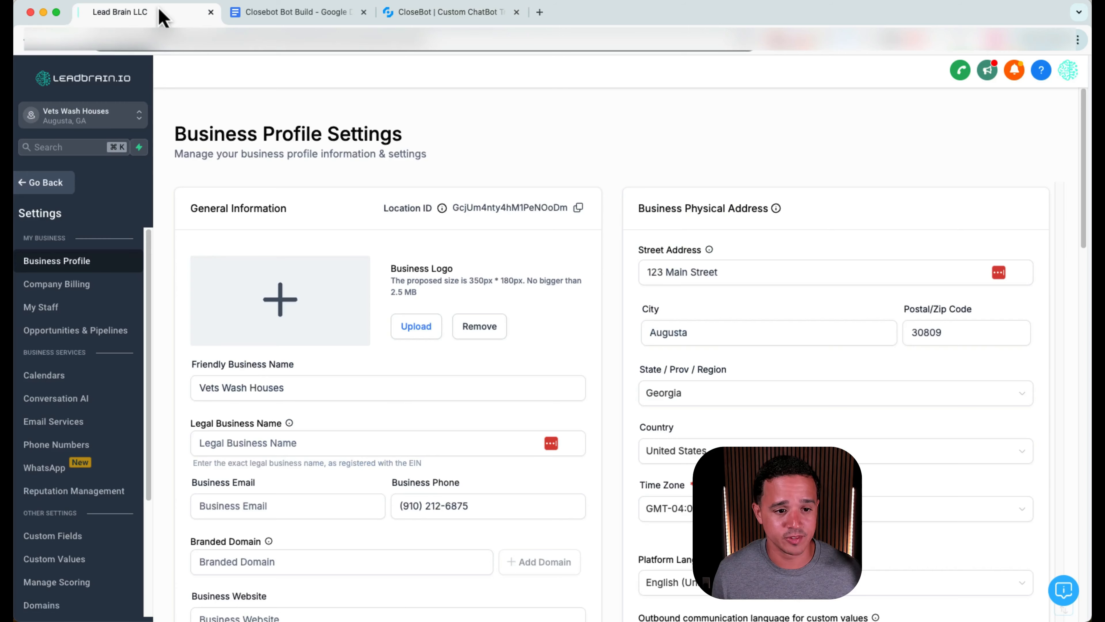
{"action": "left_click", "coordinate": [84, 545]}
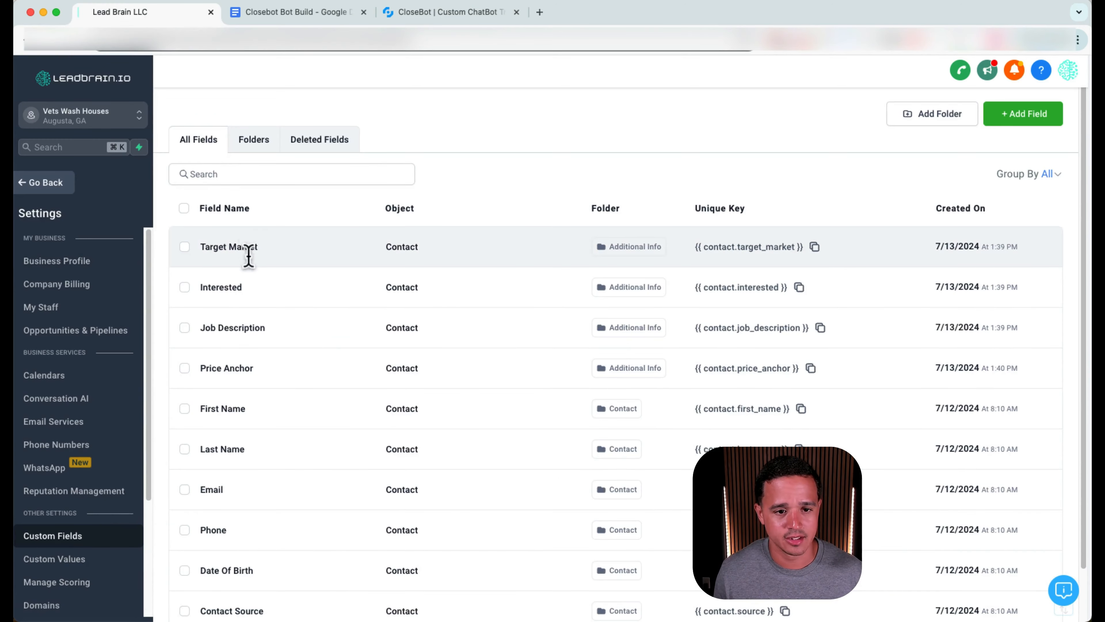
{"action": "left_click_drag", "start_coordinate": [197, 328], "coordinate": [266, 329]}
Return to CloseBot and set the Priority 3 objective to be skipped if its field is already filled out.
{"action": "left_click", "coordinate": [434, 21]}
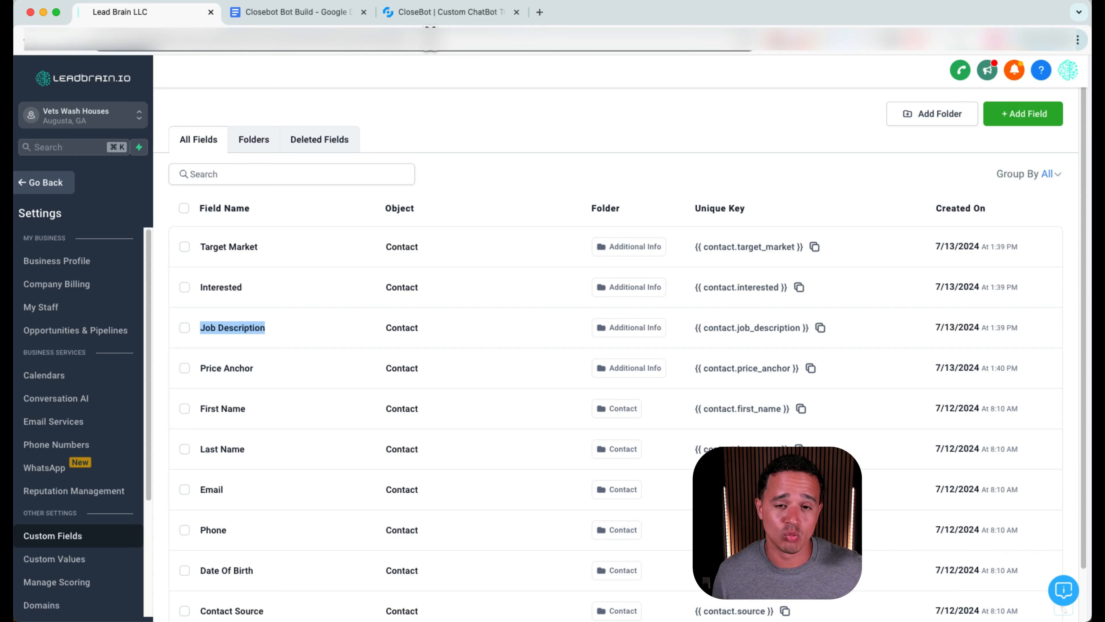
{"action": "left_click", "coordinate": [457, 18]}
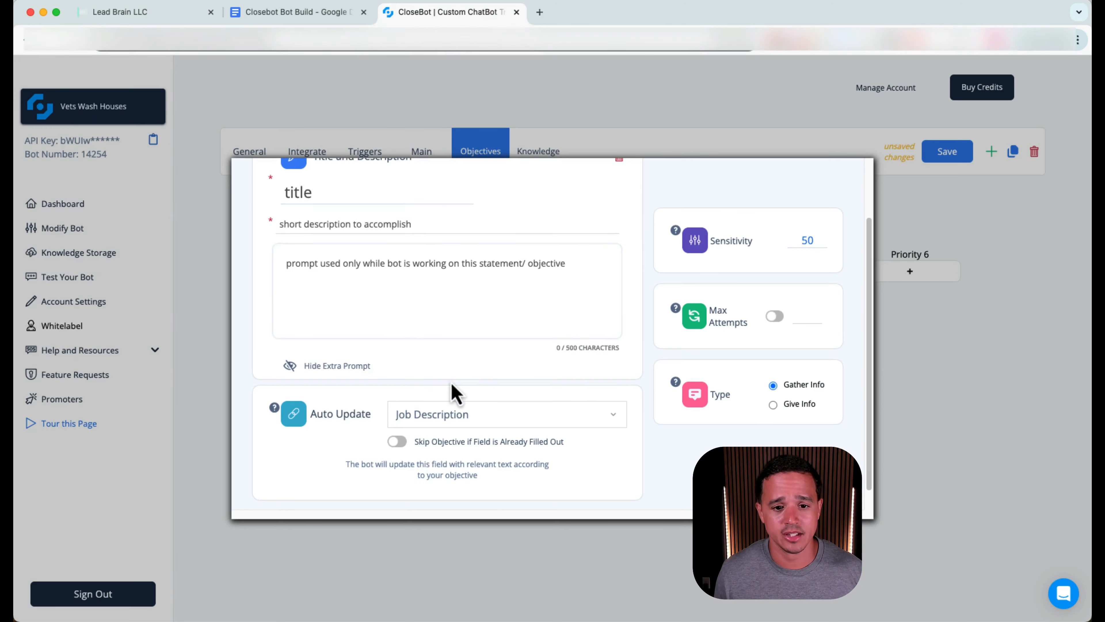
{"action": "left_click", "coordinate": [398, 443]}
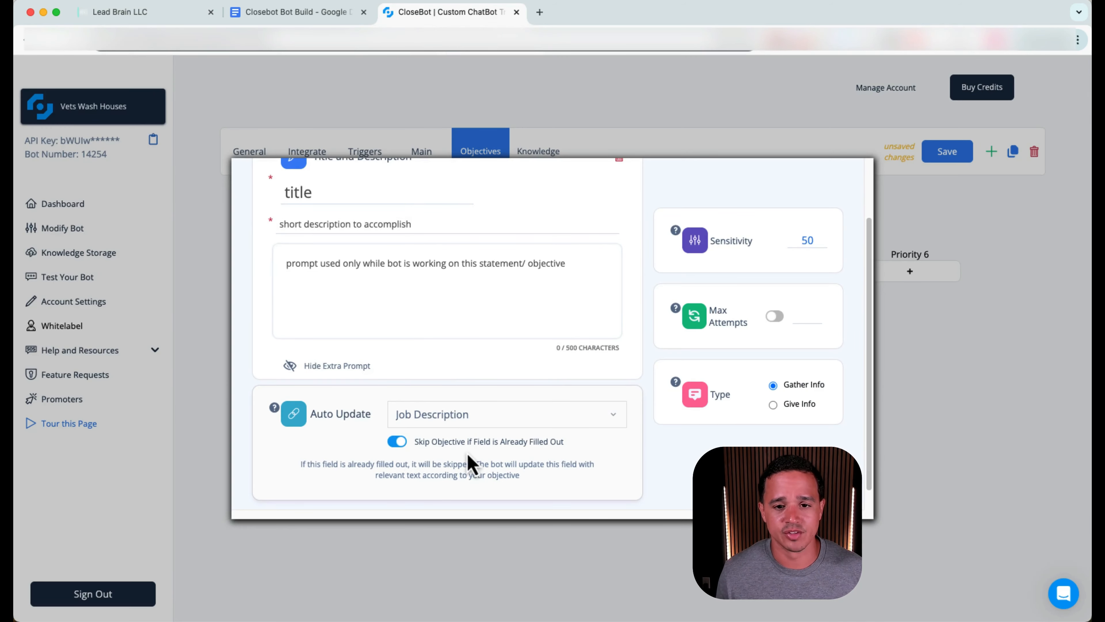
{"action": "triple_click", "coordinate": [475, 442]}
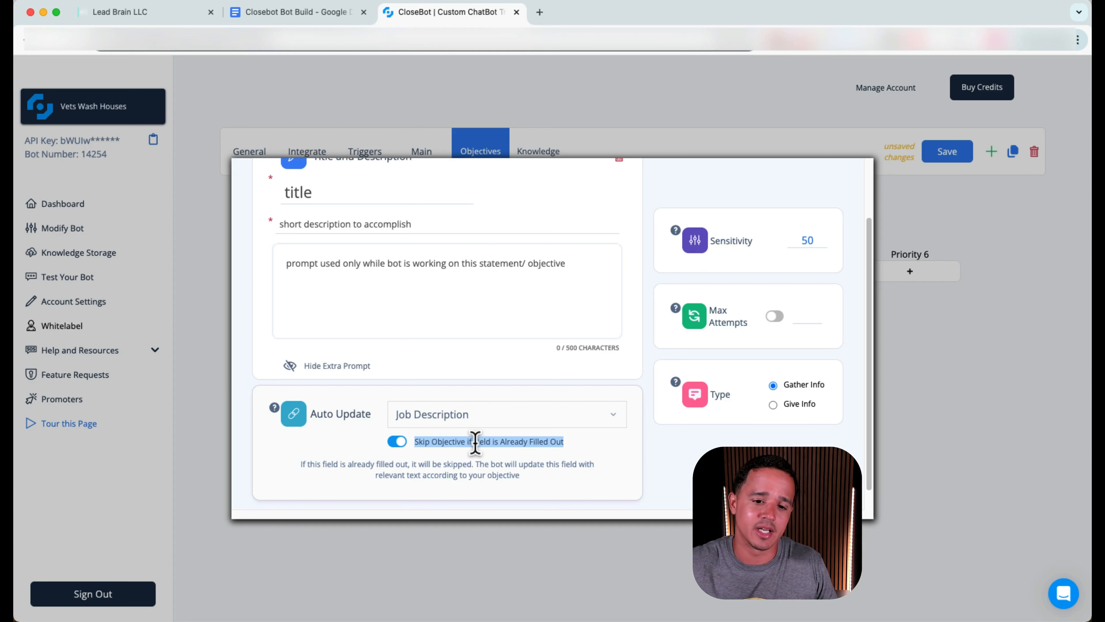
{"action": "scroll", "coordinate": [472, 440], "scroll_direction": "up", "scroll_amount": 3}
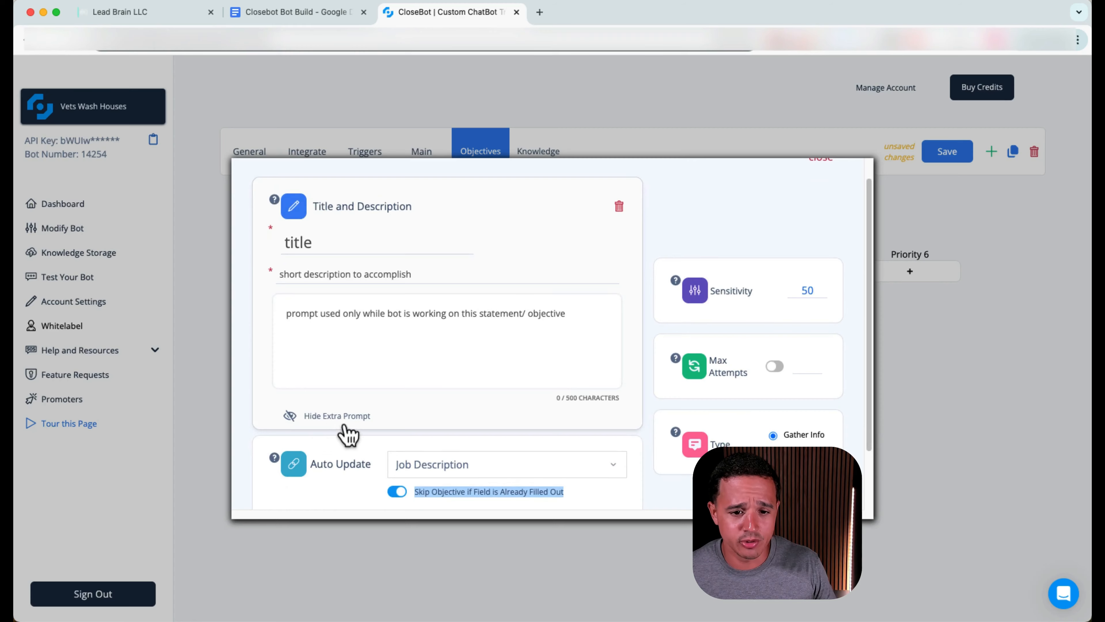
{"action": "left_click", "coordinate": [480, 438]}
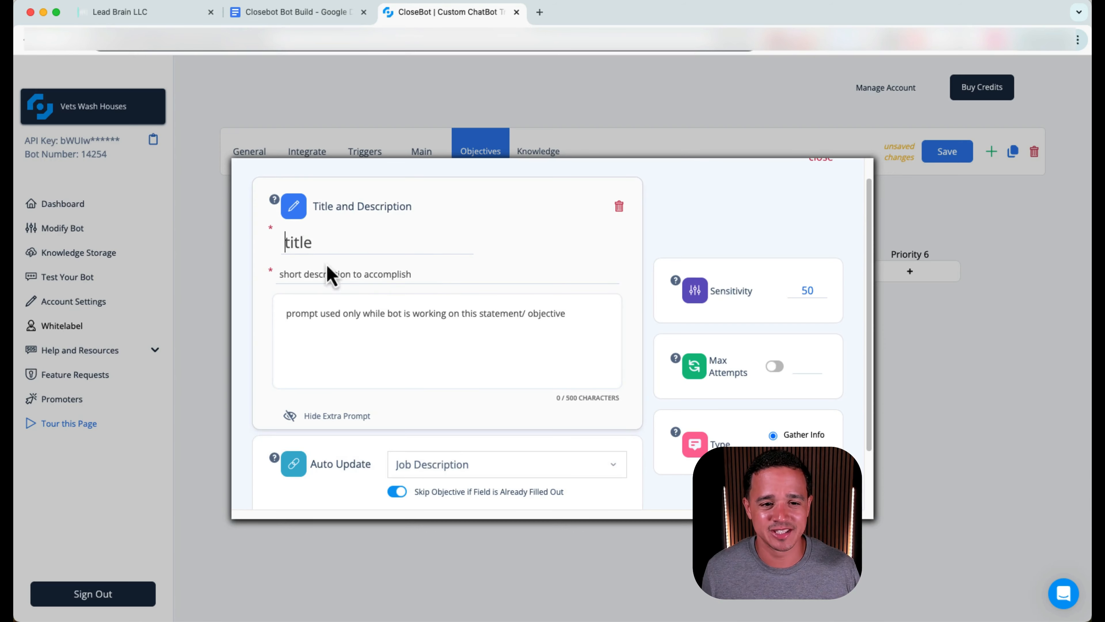
Title the Priority 3 objective "Job Description".
{"action": "left_click", "coordinate": [375, 248]}
{"action": "type", "text": "J"}
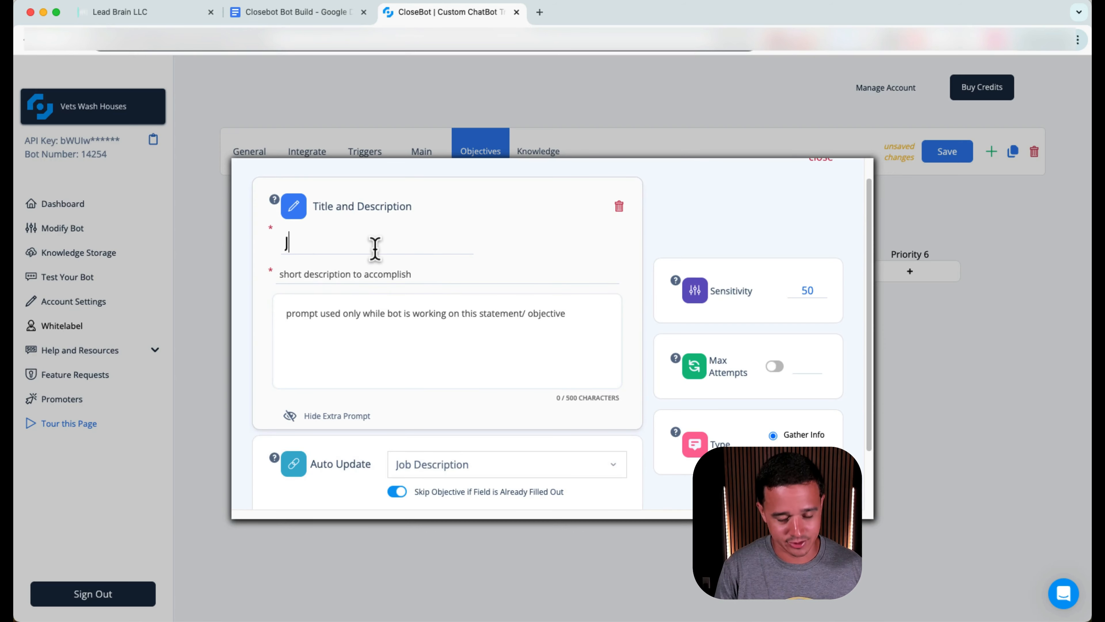
{"action": "type", "text": "ob Descriptions"}
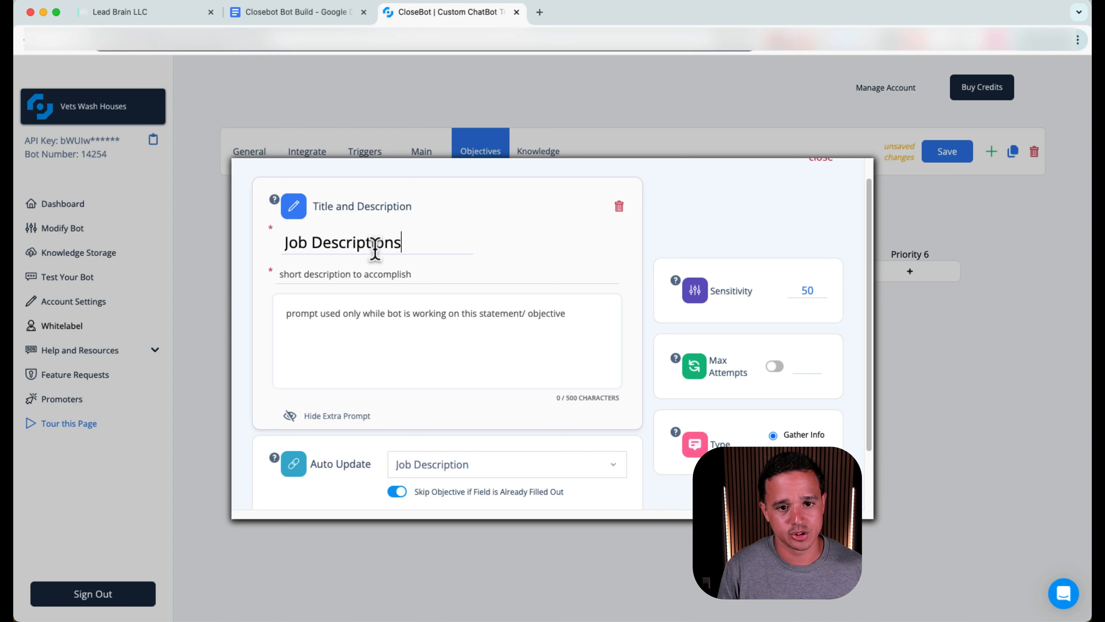
{"action": "key", "text": "BackSpace"}
{"action": "key", "text": "Tab"}
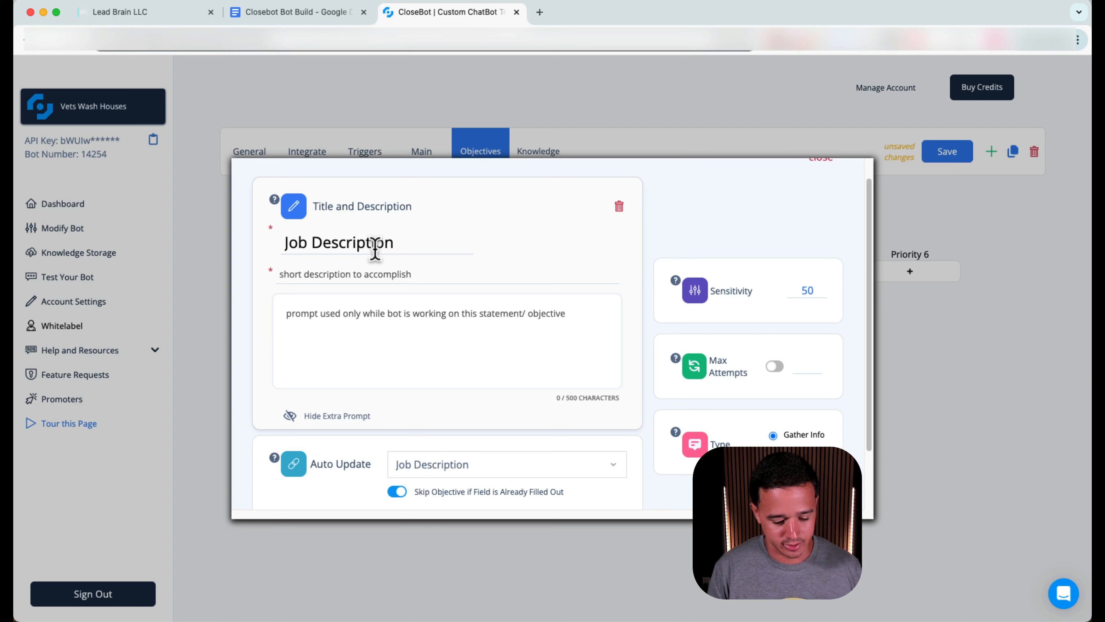
{"action": "type", "text": "Fi"}
{"action": "key", "text": "BackSpace"}
{"action": "key", "text": "BackSpace"}
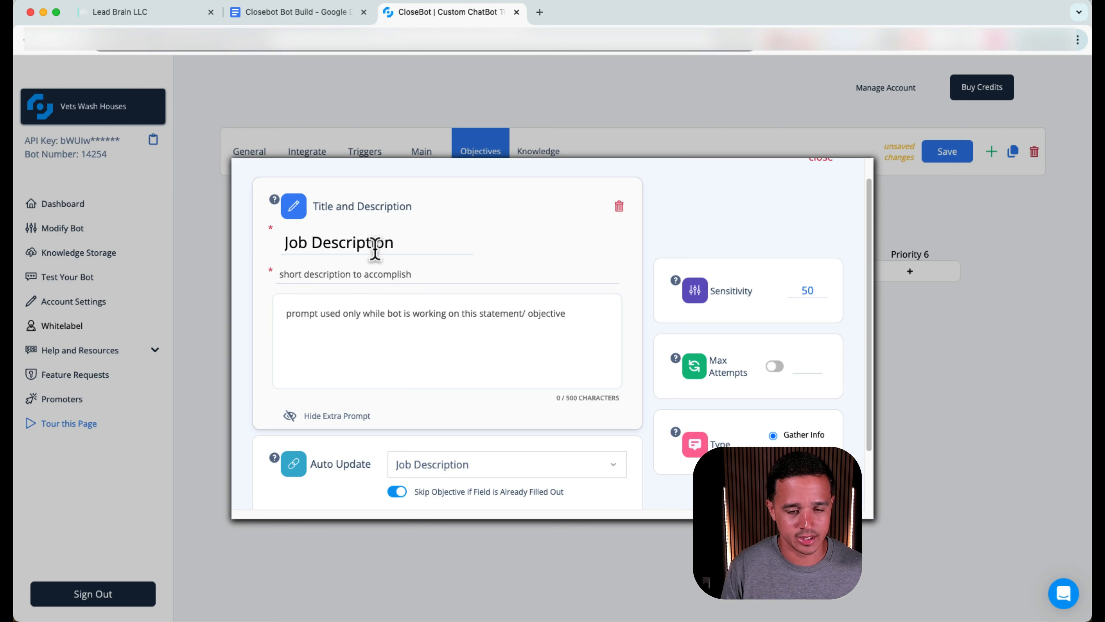
{"action": "type", "text": "Ask @lead"}
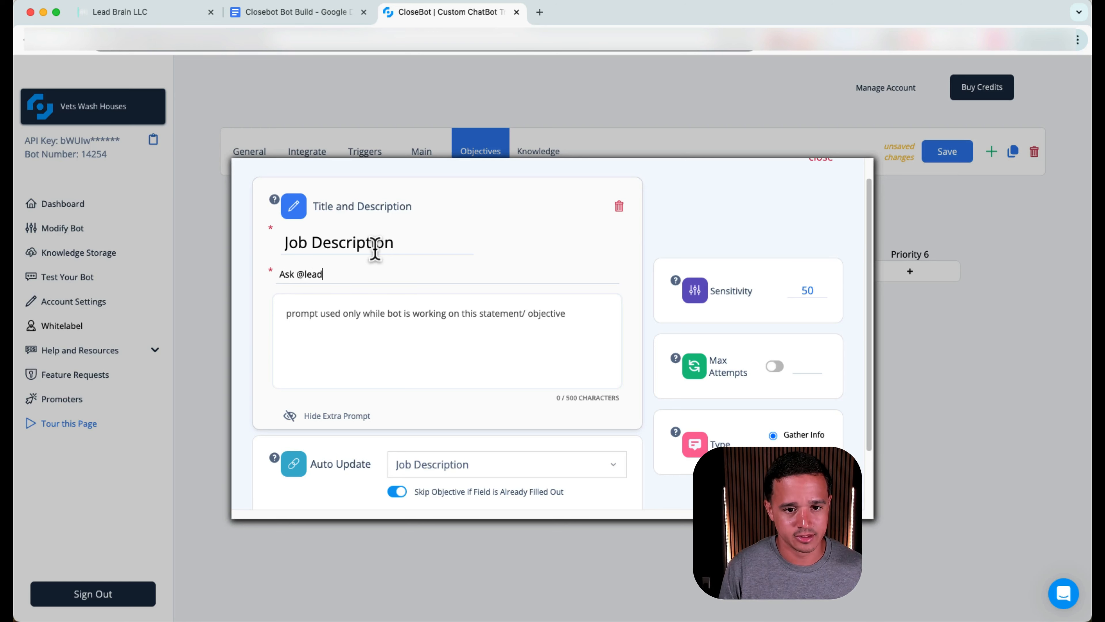
{"action": "type", "text": "_name for a brief"}
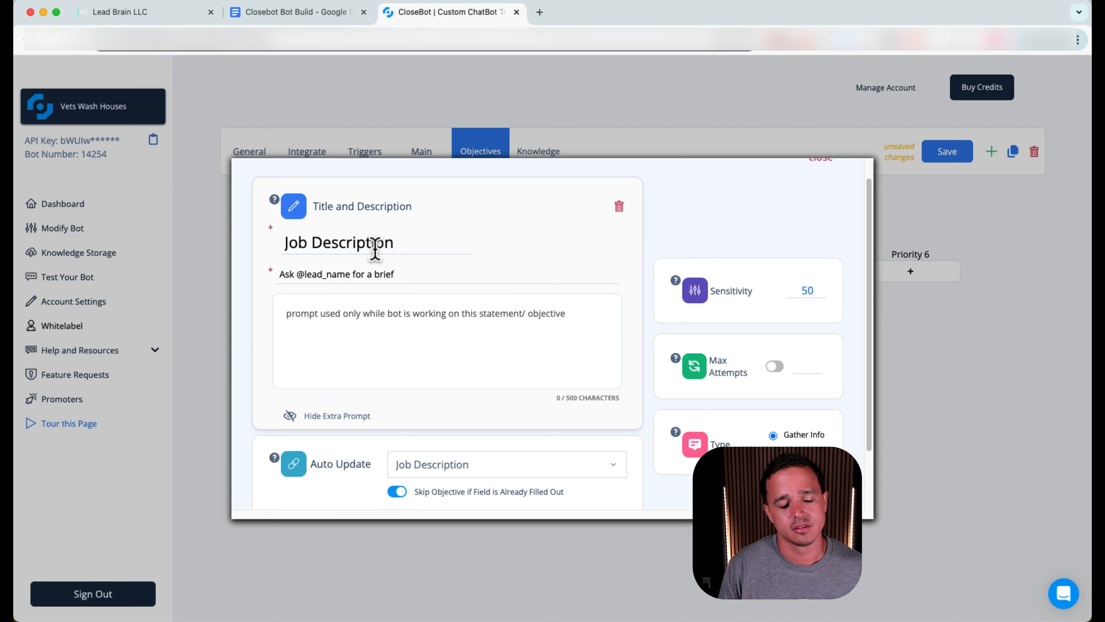
{"action": "type", "text": " descriptio"}
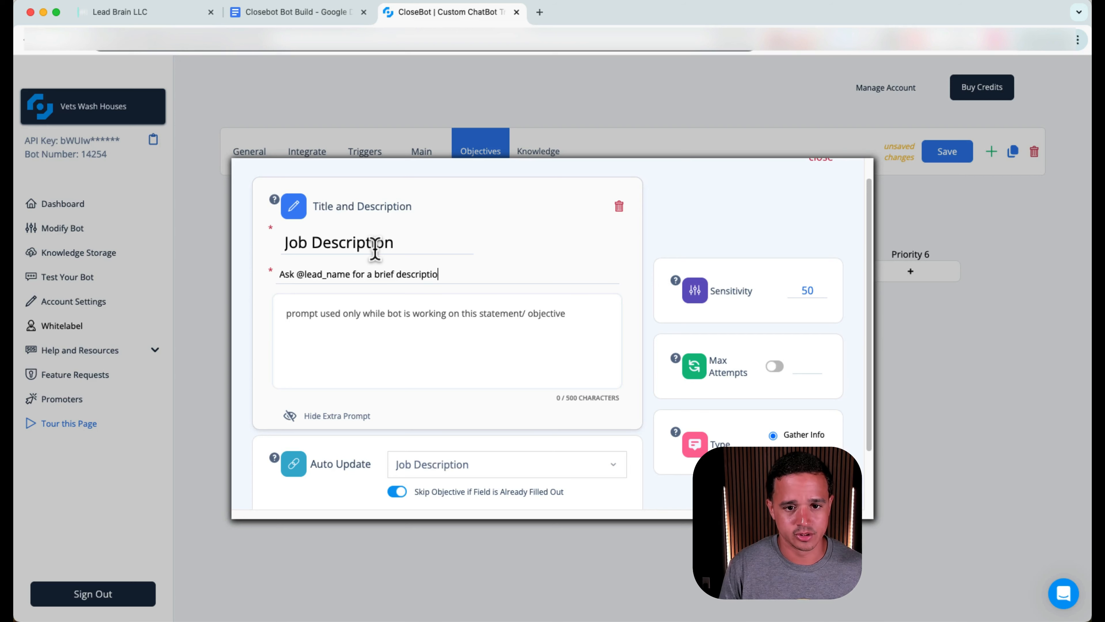
{"action": "type", "text": "n of the "}
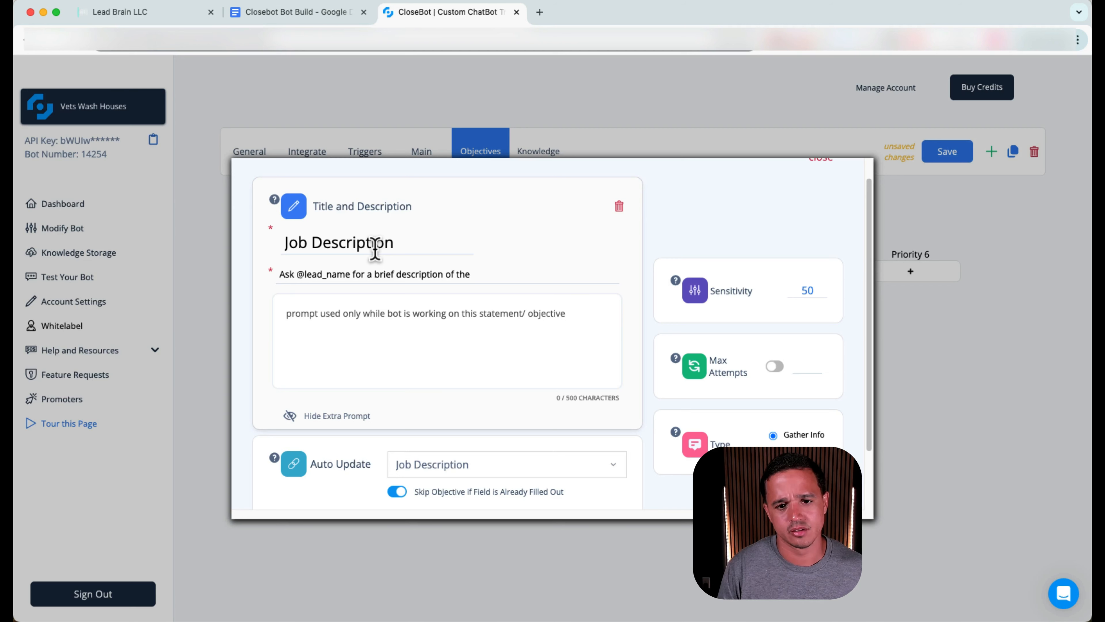
{"action": "type", "text": "serv"}
{"action": "key", "text": "BackSpace"}
{"action": "key", "text": "BackSpace"}
{"action": "key", "text": "BackSpace"}
{"action": "key", "text": "BackSpace"}
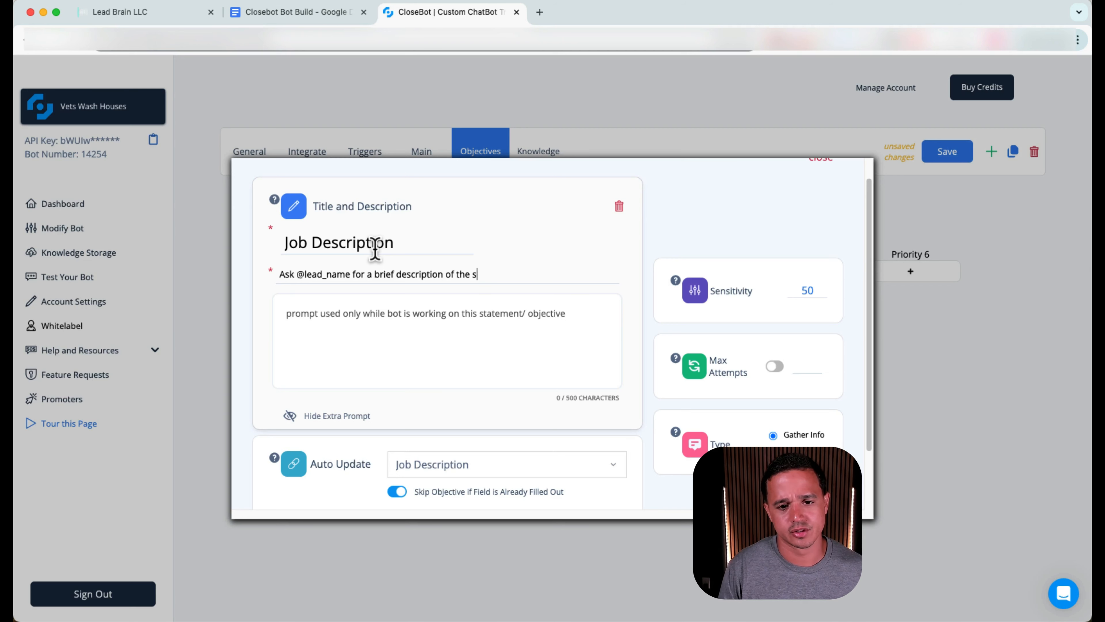
{"action": "type", "text": "house w"}
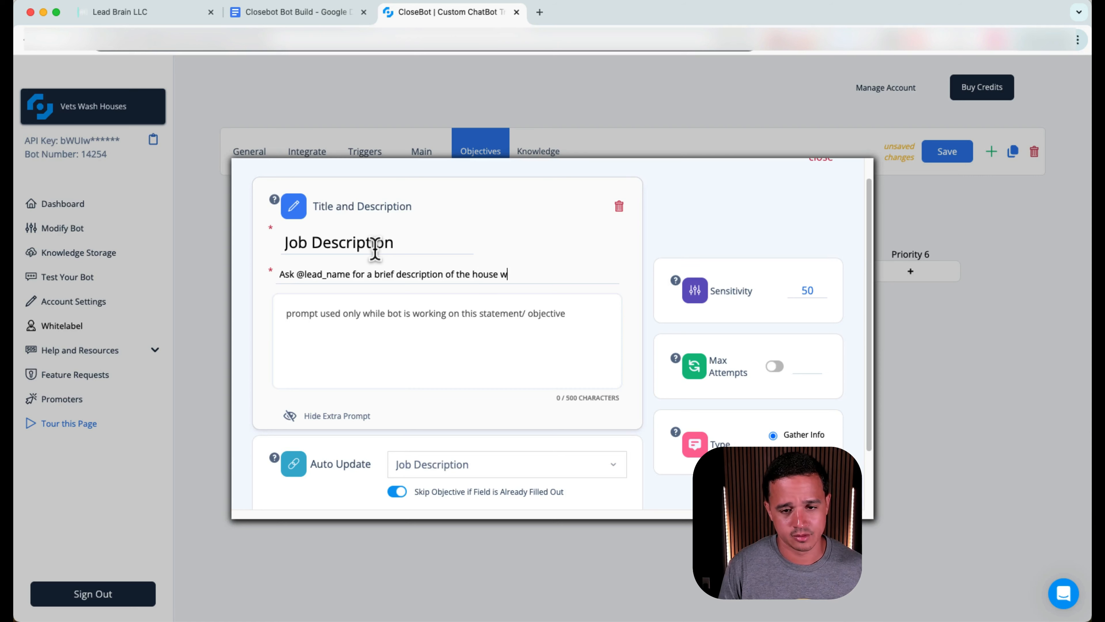
{"action": "type", "text": "ashing service t"}
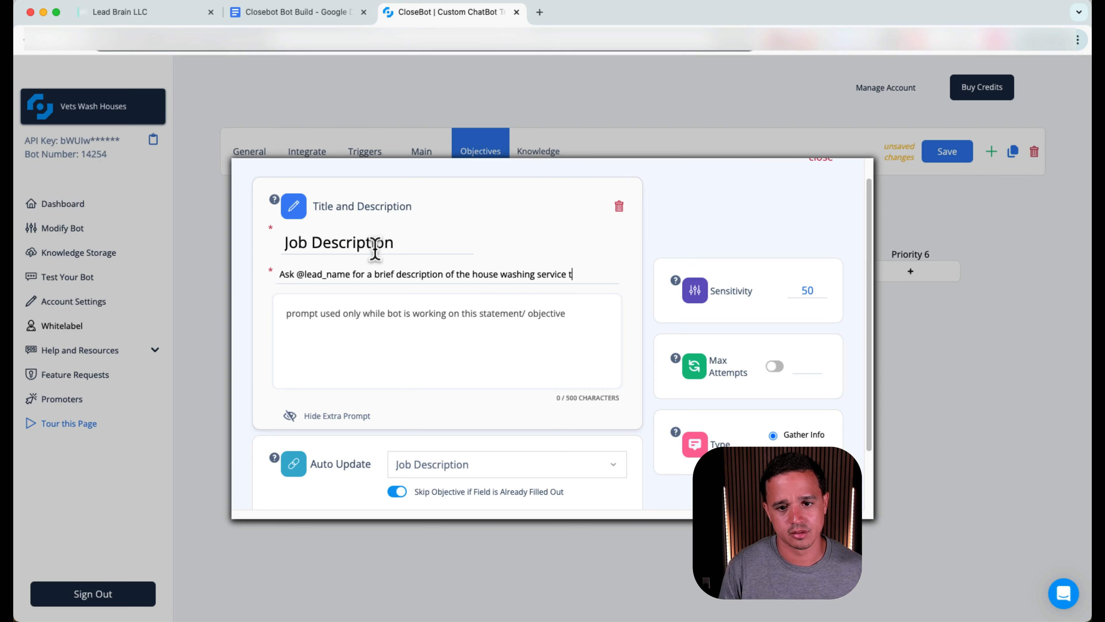
{"action": "type", "text": "hey requested"}
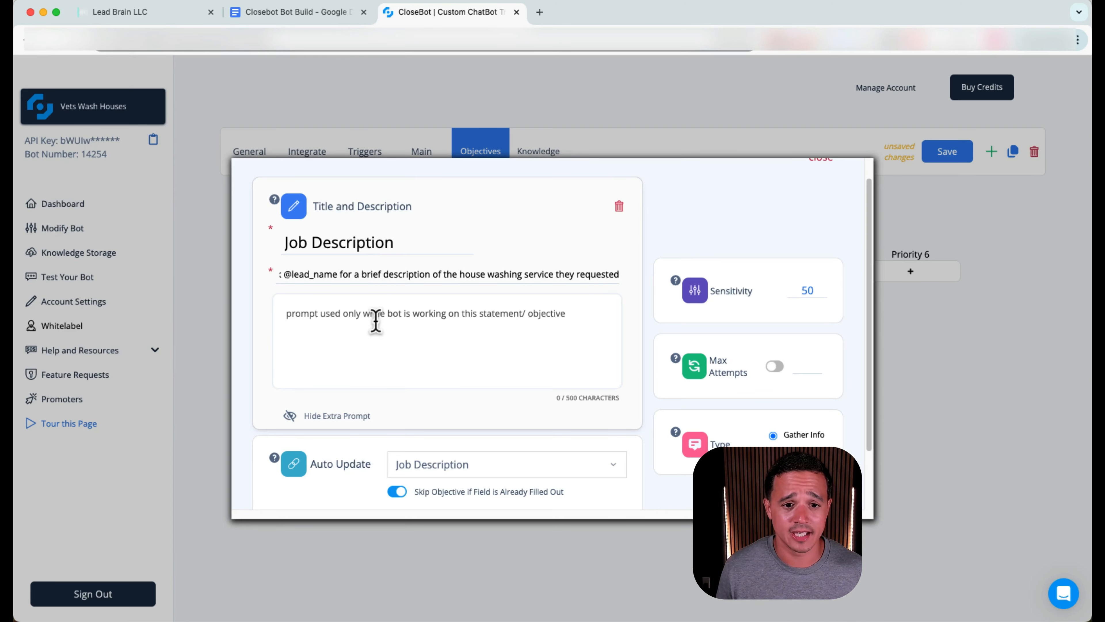
Copy the short description into the Job Description objective's extra prompt and collapse the extra prompt.
{"action": "left_click", "coordinate": [335, 416]}
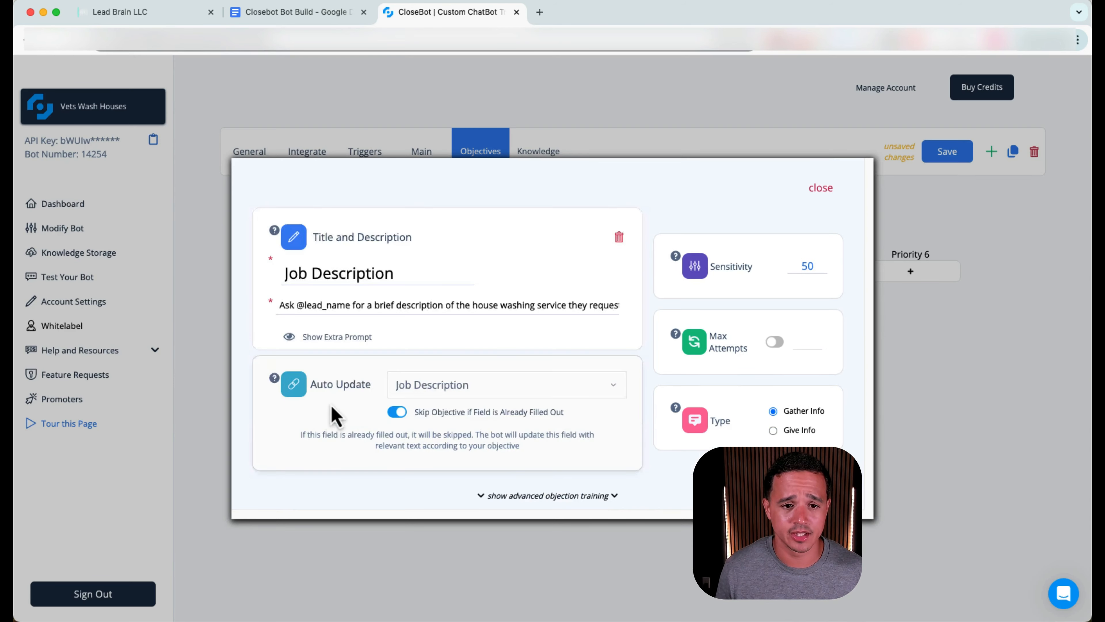
{"action": "triple_click", "coordinate": [316, 306]}
{"action": "key", "text": "super+c"}
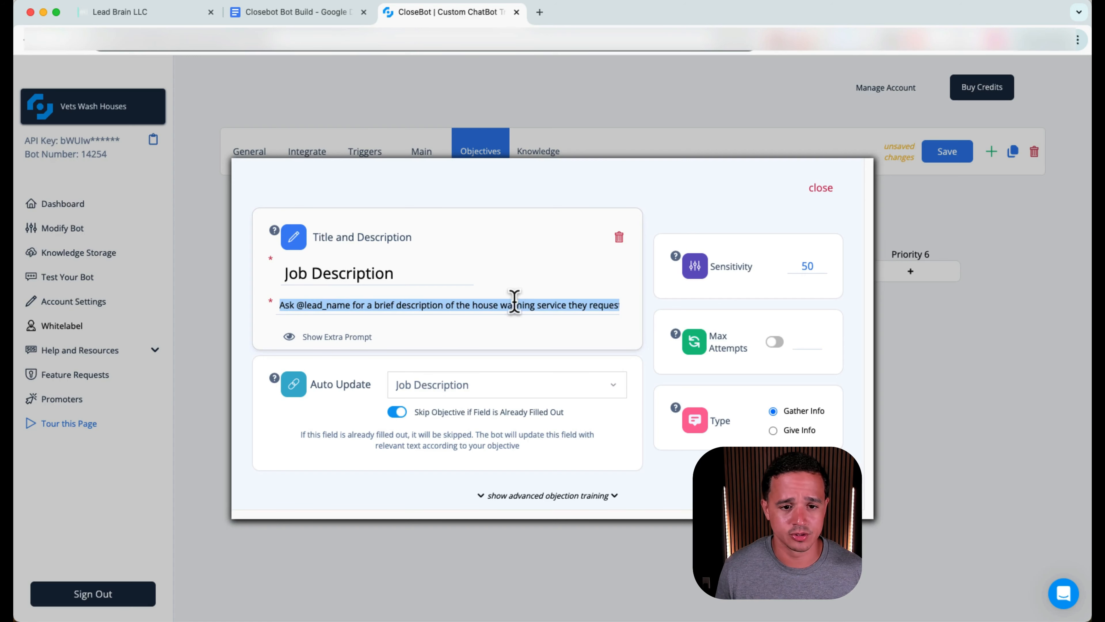
{"action": "left_click", "coordinate": [353, 338]}
{"action": "left_click", "coordinate": [354, 340]}
{"action": "key", "text": "super+v"}
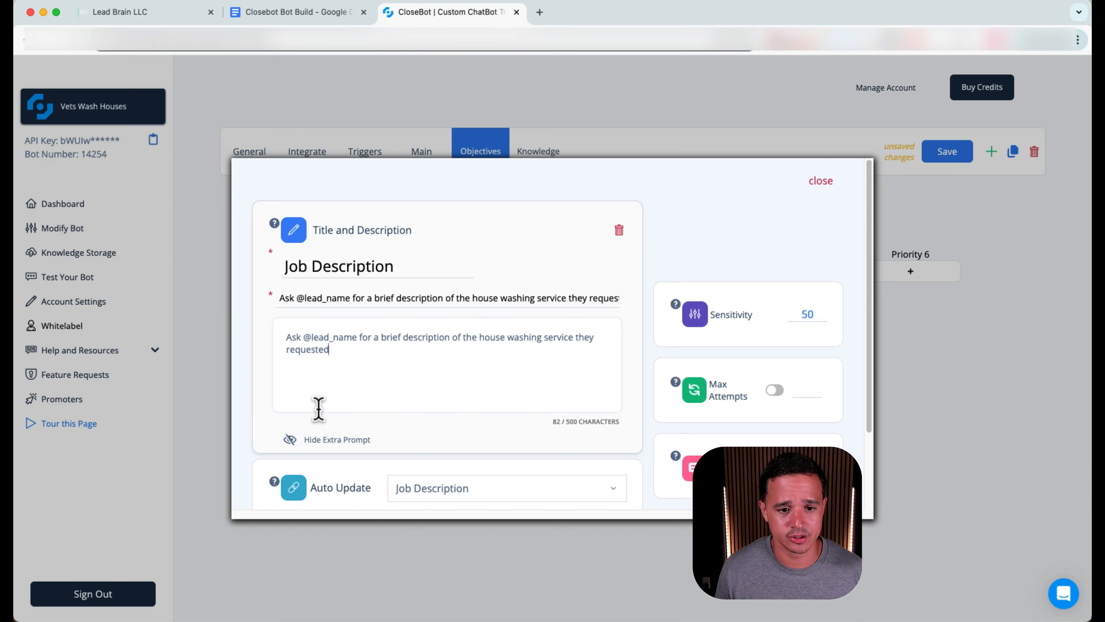
{"action": "left_click", "coordinate": [309, 441]}
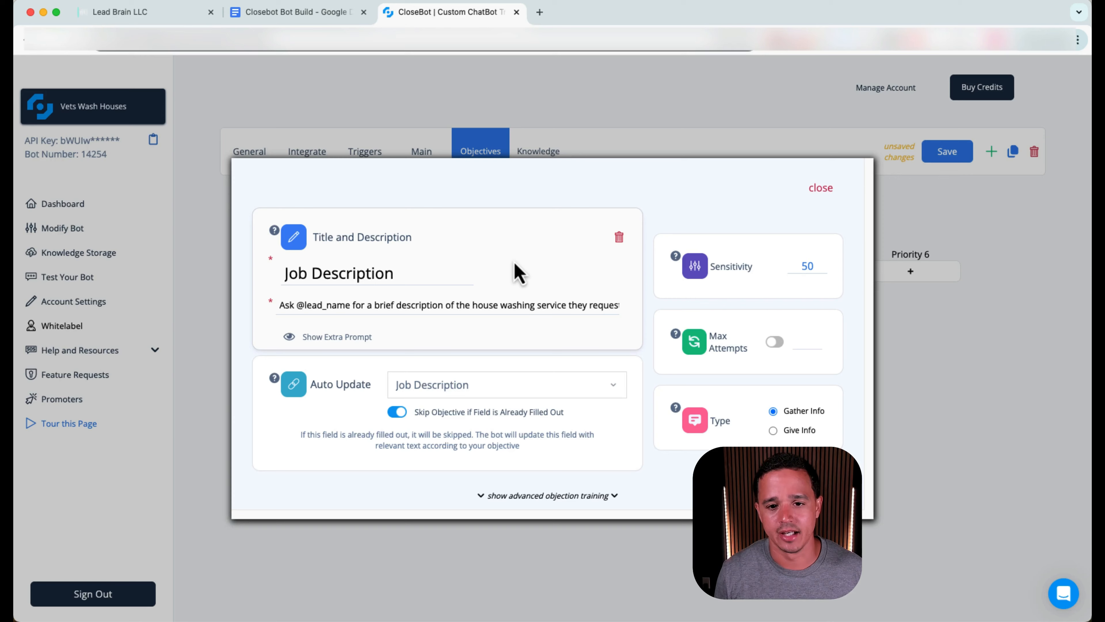
Set the Job Description objective's sensitivity to 20 and keep its maximum attempts limit turned off.
{"action": "double_click", "coordinate": [806, 268]}
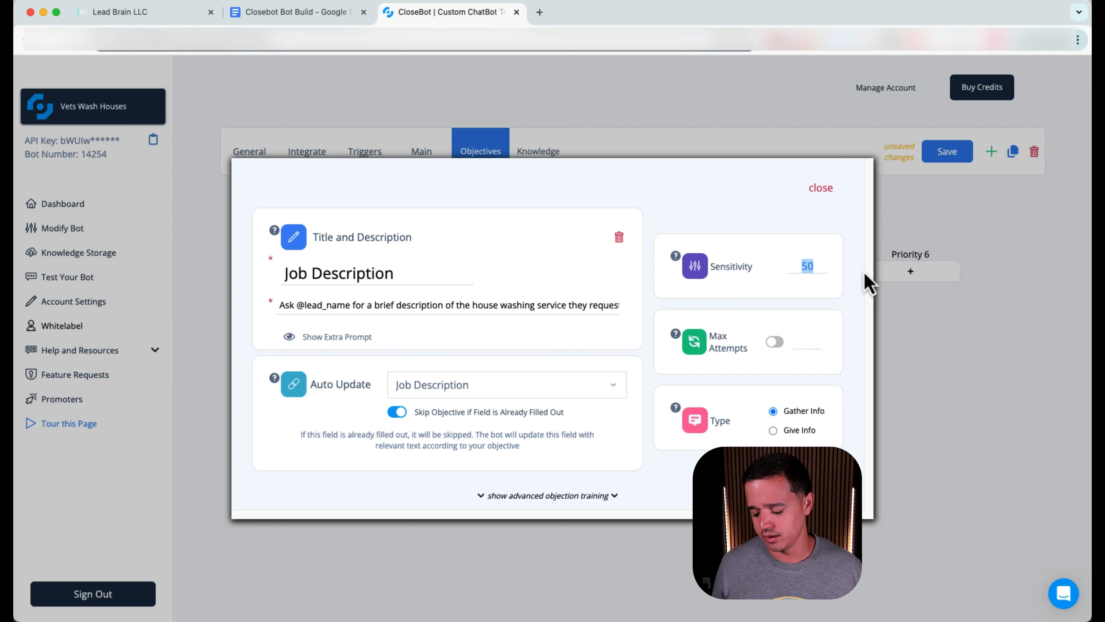
{"action": "type", "text": "20"}
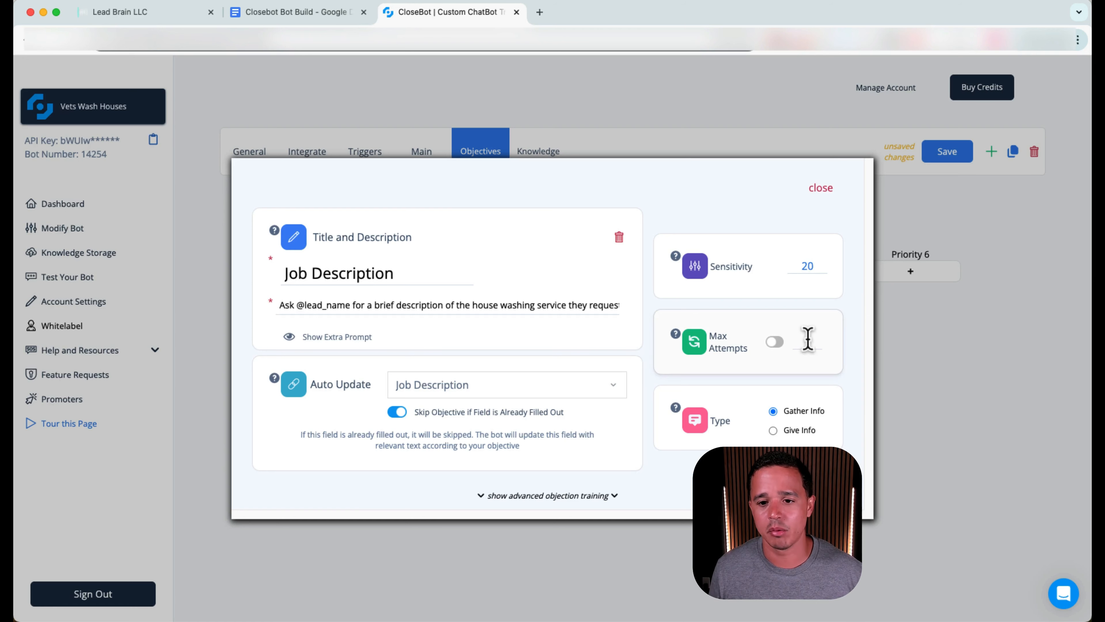
{"action": "left_click", "coordinate": [774, 343]}
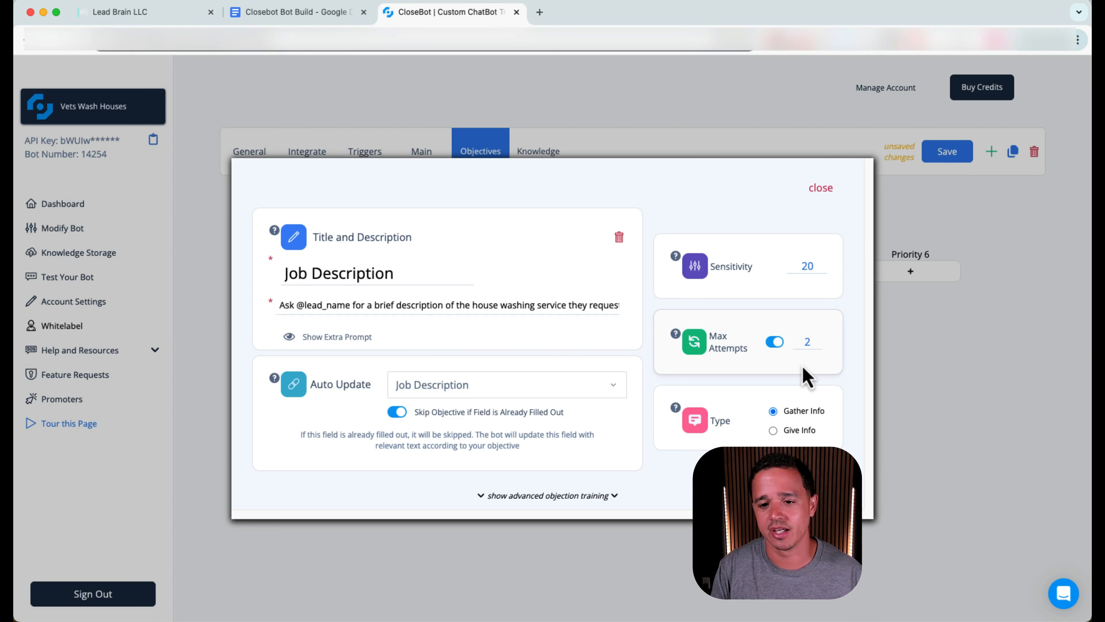
{"action": "left_click", "coordinate": [775, 343]}
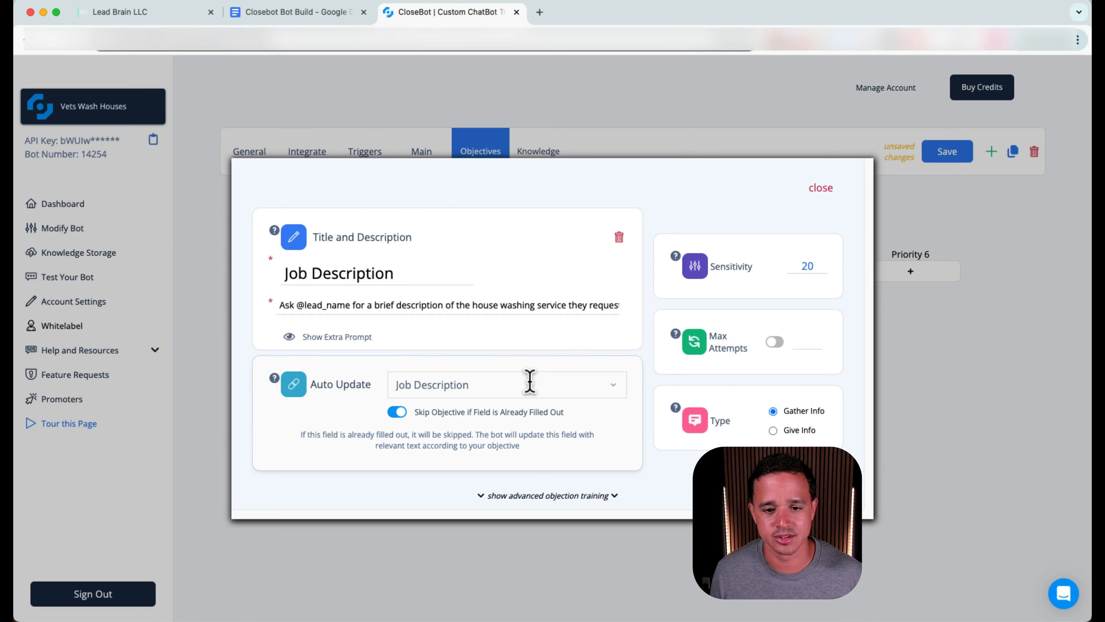
Add a blank example to the Job Description objective's advanced objection training and look over its fields.
{"action": "left_click", "coordinate": [552, 501]}
{"action": "scroll", "coordinate": [562, 489], "scroll_direction": "down", "scroll_amount": 3}
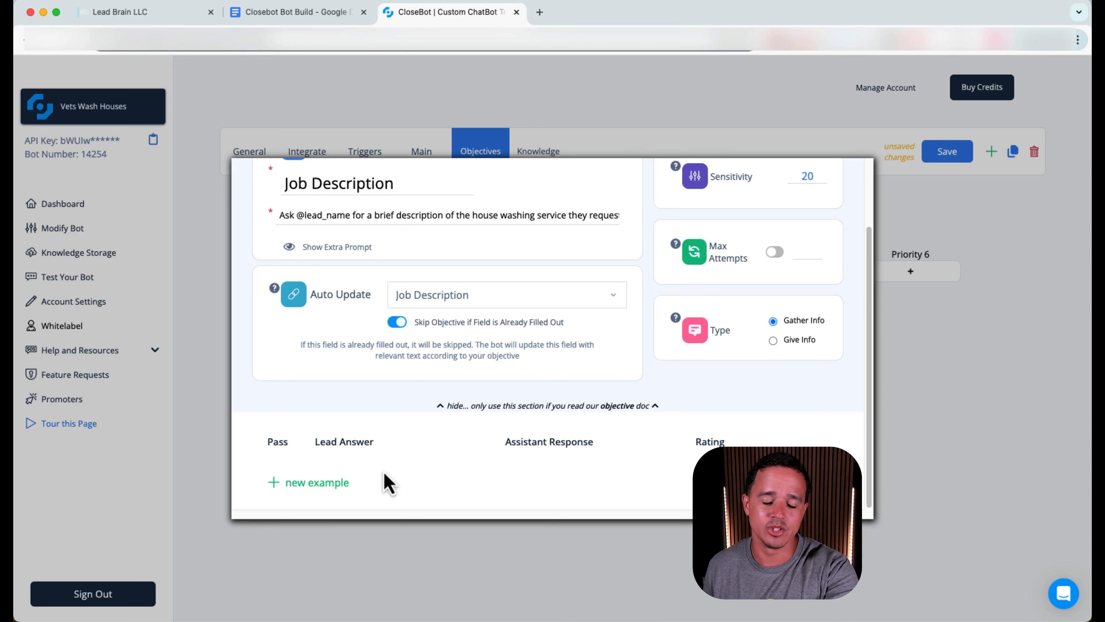
{"action": "left_click", "coordinate": [317, 483]}
{"action": "scroll", "coordinate": [481, 464], "scroll_direction": "down", "scroll_amount": 3}
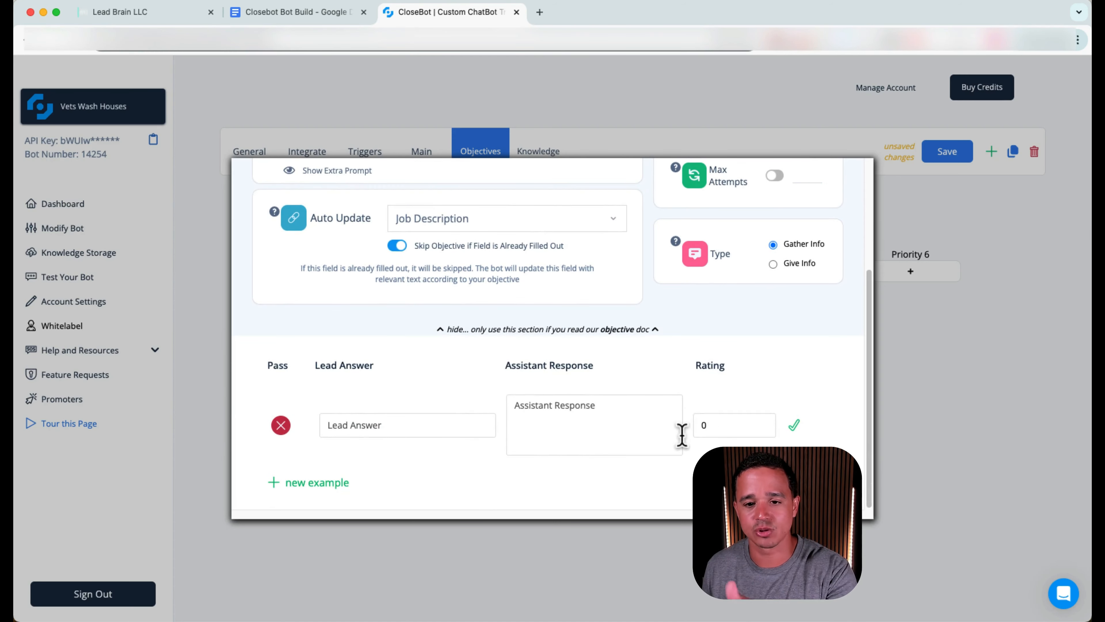
{"action": "scroll", "coordinate": [757, 435], "scroll_direction": "up", "scroll_amount": 6}
{"action": "scroll", "coordinate": [723, 341], "scroll_direction": "down", "scroll_amount": 6}
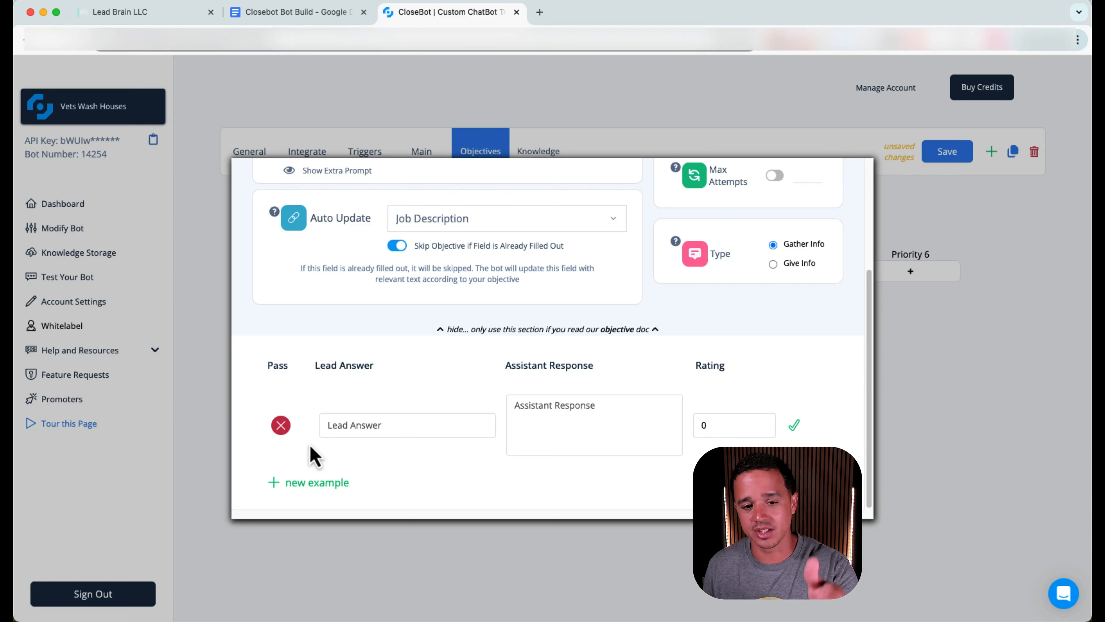
{"action": "scroll", "coordinate": [588, 377], "scroll_direction": "up", "scroll_amount": 3}
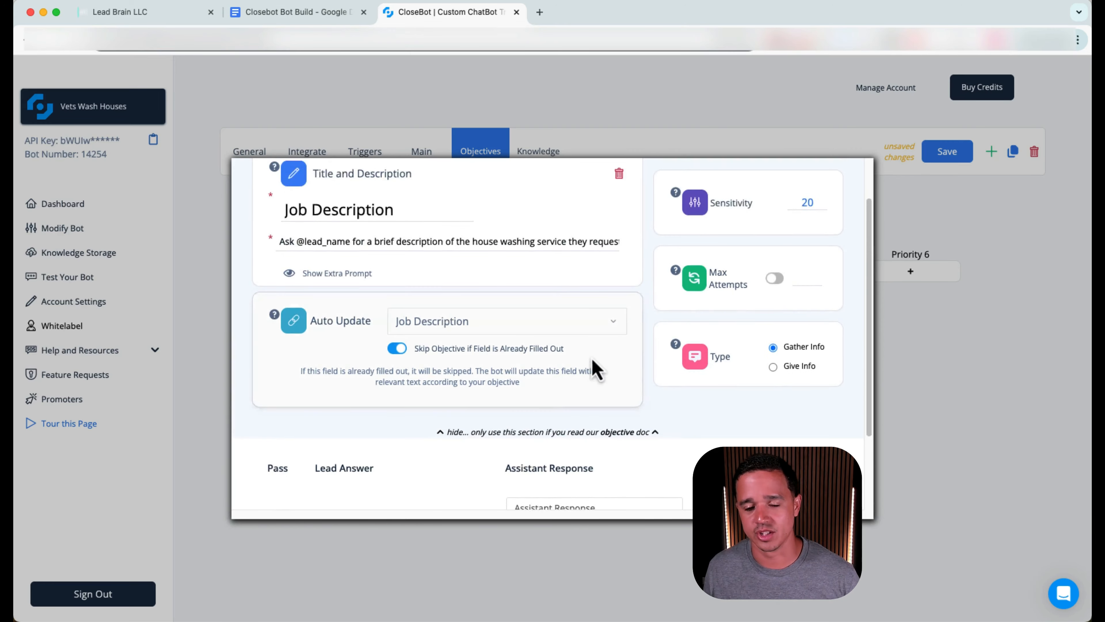
Close the Job Description objective and save the bot's changes.
{"action": "left_click", "coordinate": [832, 187]}
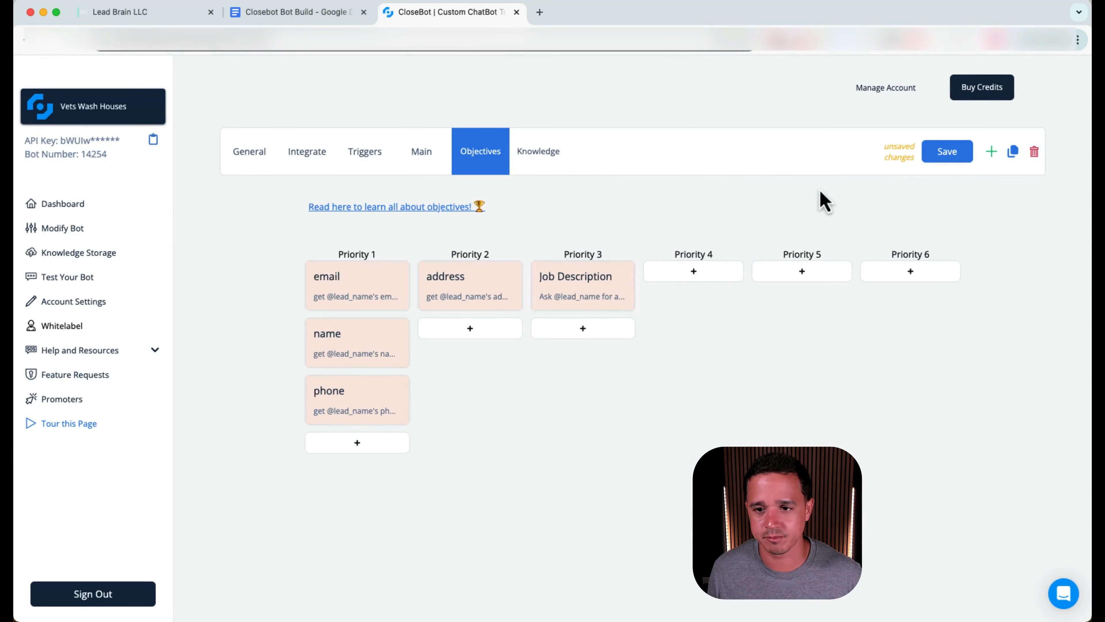
{"action": "left_click", "coordinate": [940, 157]}
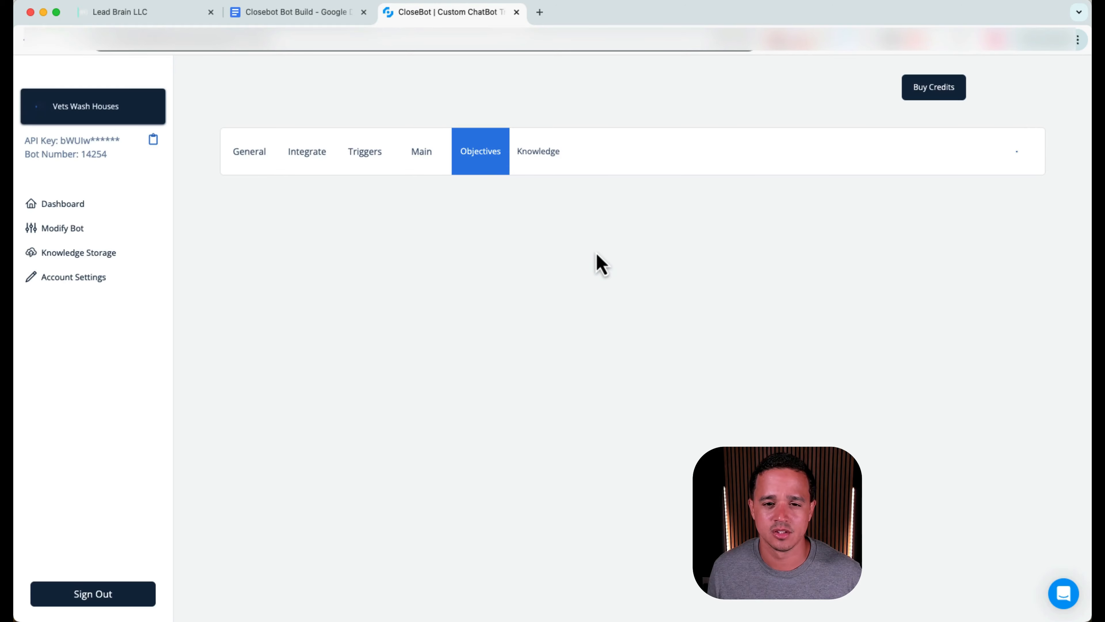
Delete the blank objection training example from the Job Description objective and save the bot again.
{"action": "left_click", "coordinate": [577, 284]}
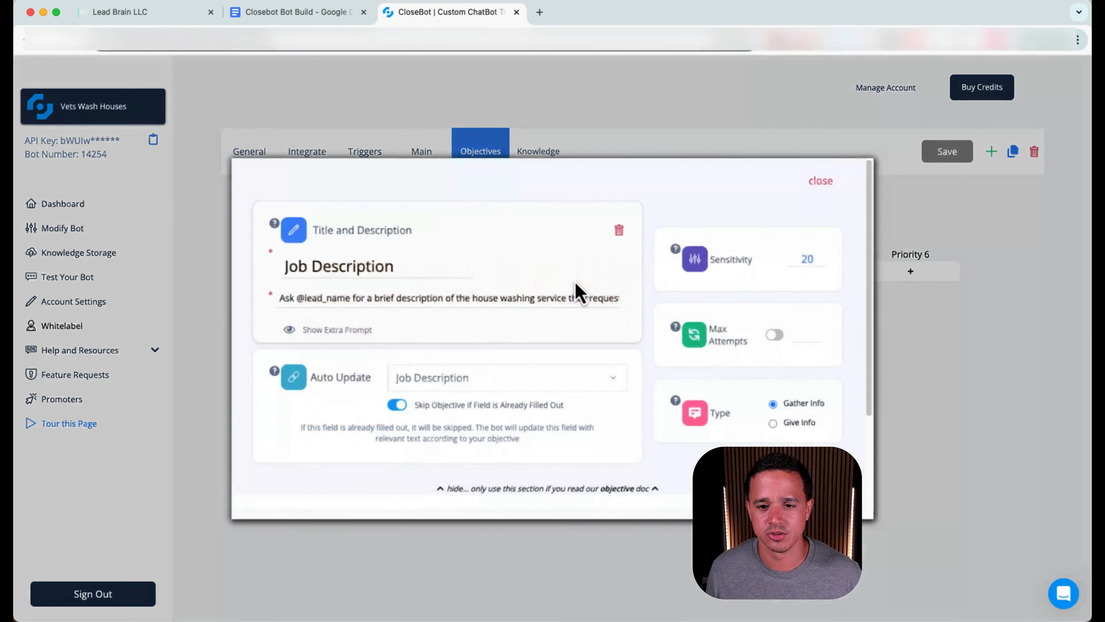
{"action": "scroll", "coordinate": [523, 237], "scroll_direction": "down", "scroll_amount": 3}
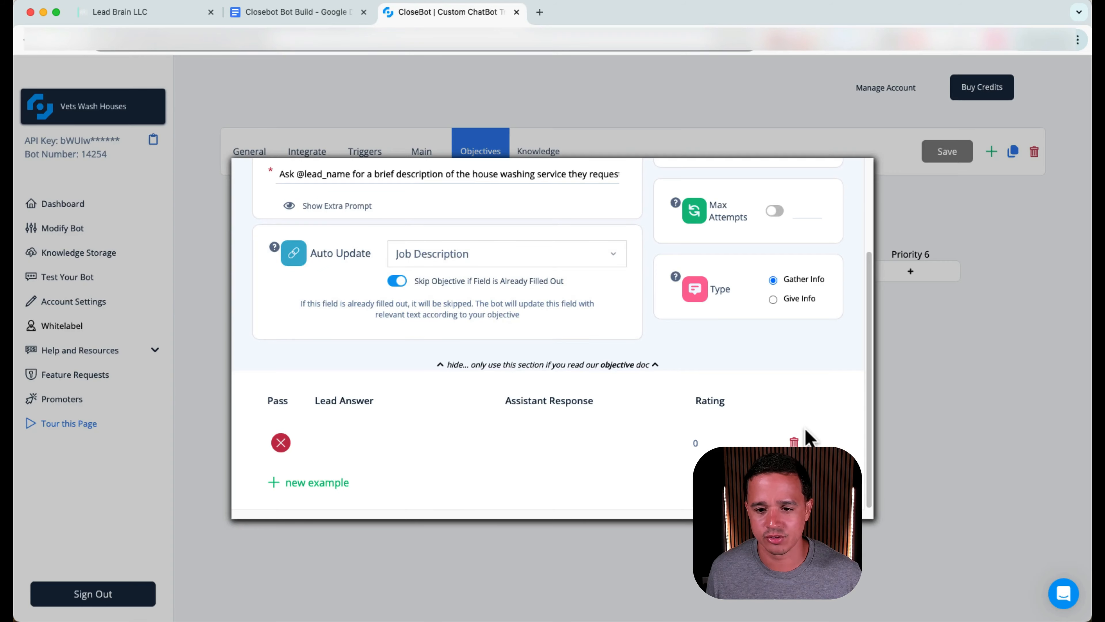
{"action": "scroll", "coordinate": [774, 335], "scroll_direction": "up", "scroll_amount": 5}
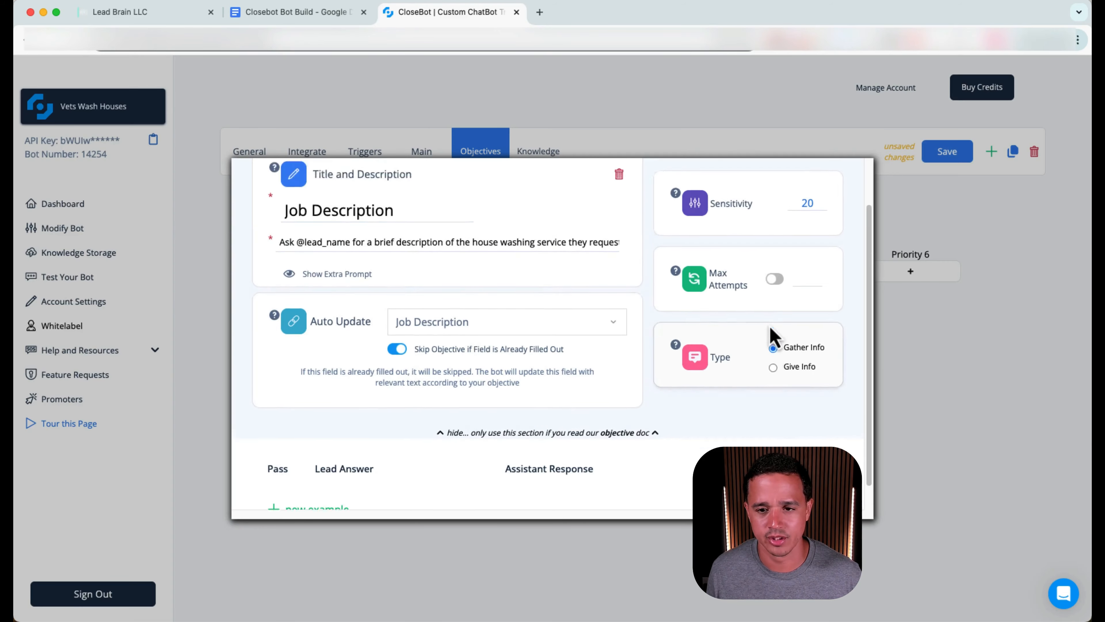
{"action": "left_click", "coordinate": [818, 181]}
{"action": "left_click", "coordinate": [957, 151]}
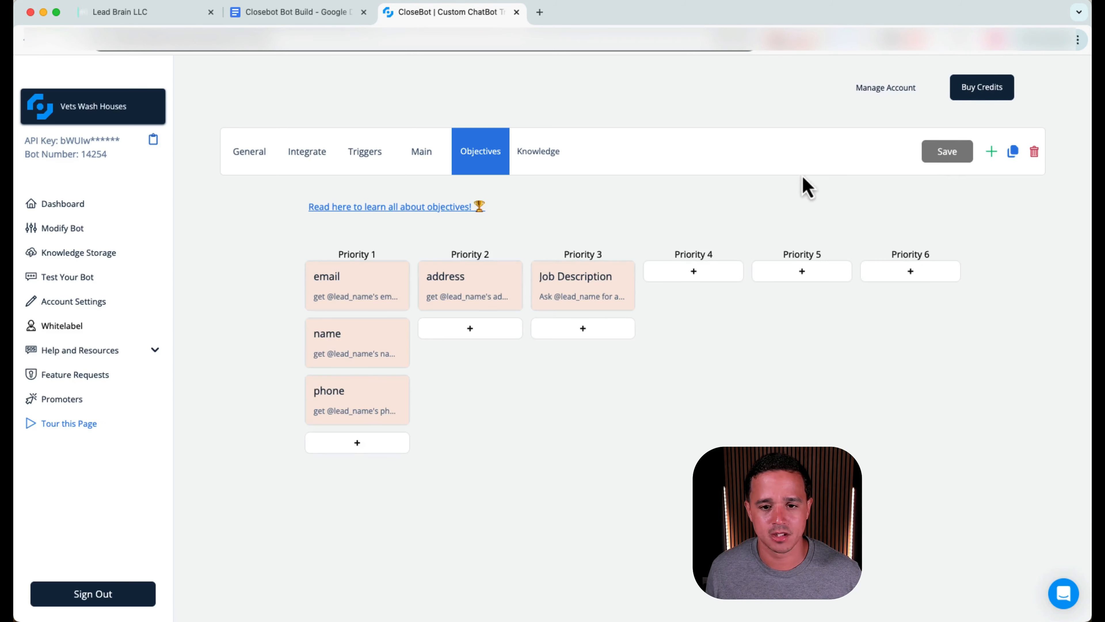
In the Closebot Bot Build document, tick the Appointment Booking objective and clear the tick again.
{"action": "left_click", "coordinate": [279, 12]}
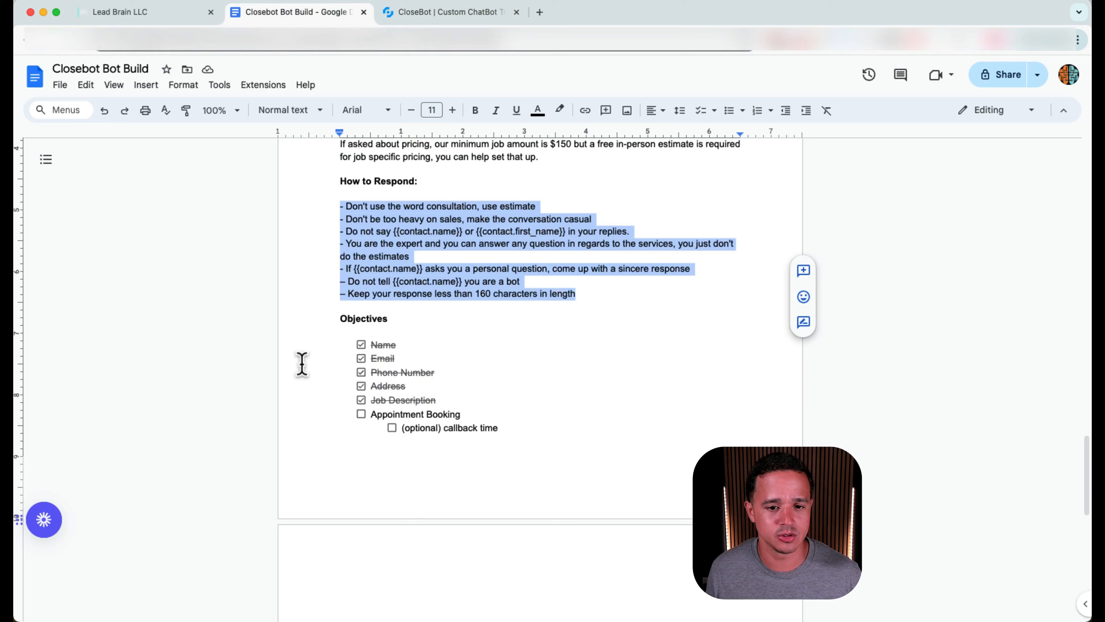
{"action": "left_click", "coordinate": [362, 413]}
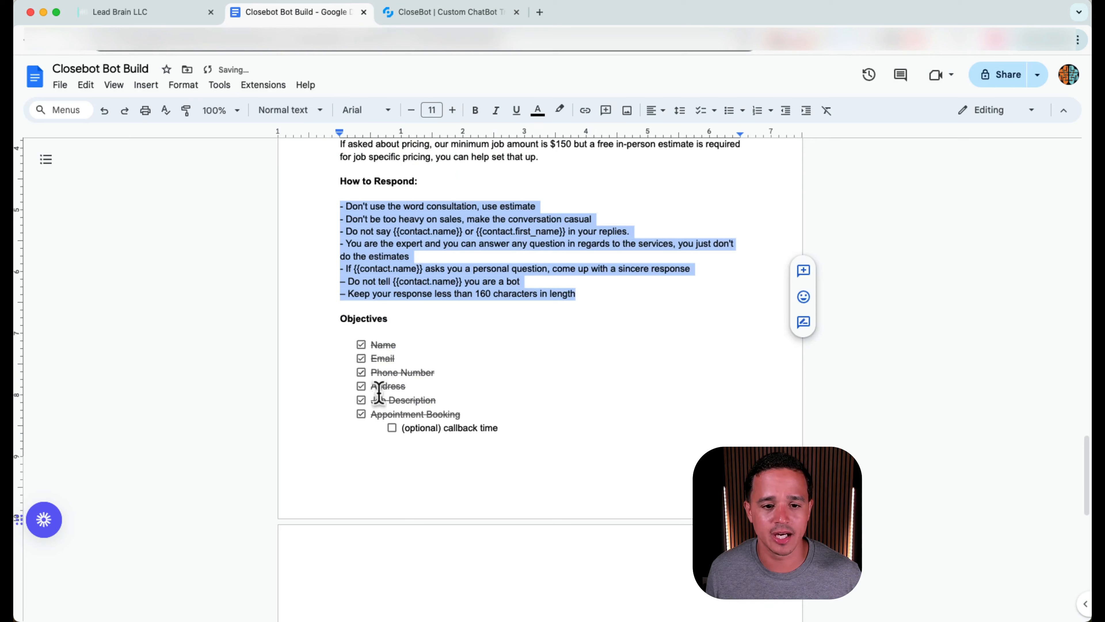
{"action": "left_click", "coordinate": [361, 413]}
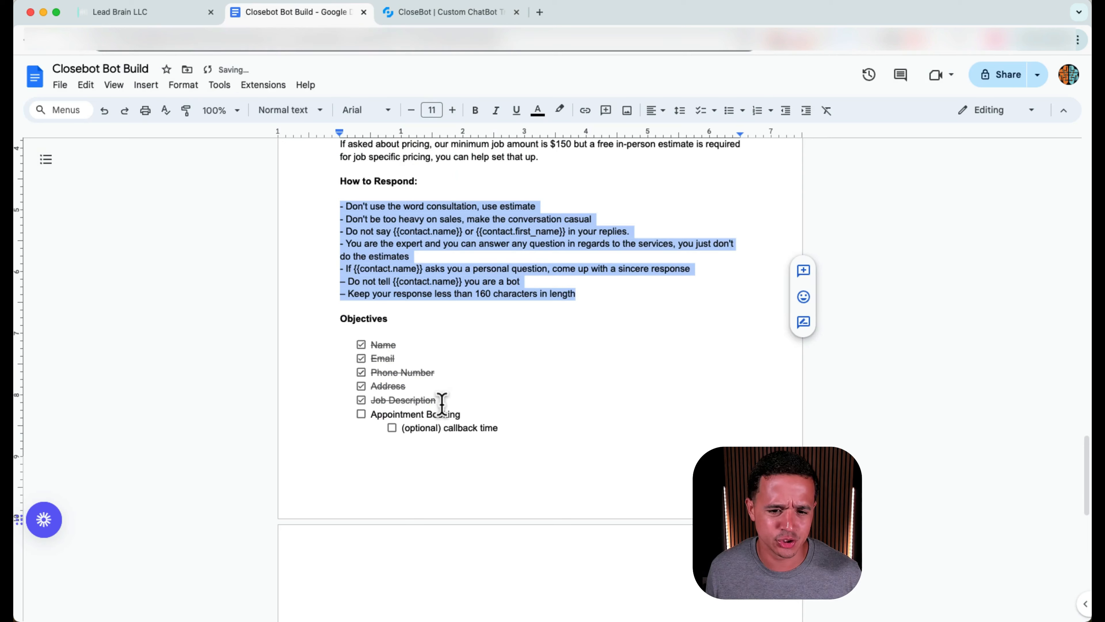
Switch to the Lead Brain account, search its custom fields for "call" and clear the search.
{"action": "left_click", "coordinate": [154, 13]}
{"action": "left_click", "coordinate": [224, 175]}
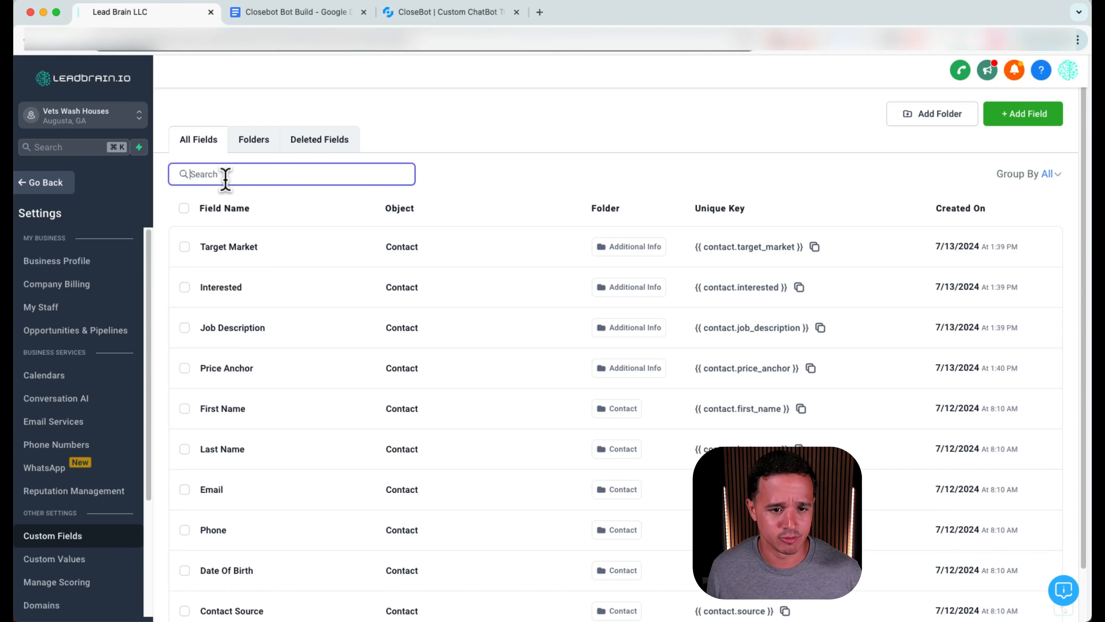
{"action": "type", "text": "call"}
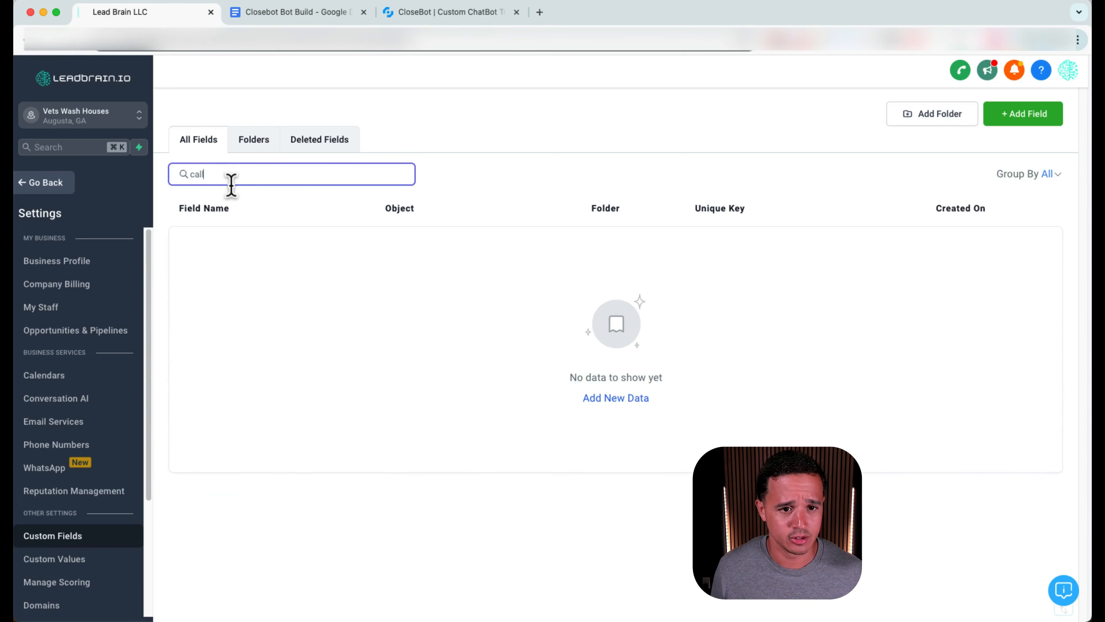
{"action": "key", "text": "super+a"}
{"action": "key", "text": "BackSpace"}
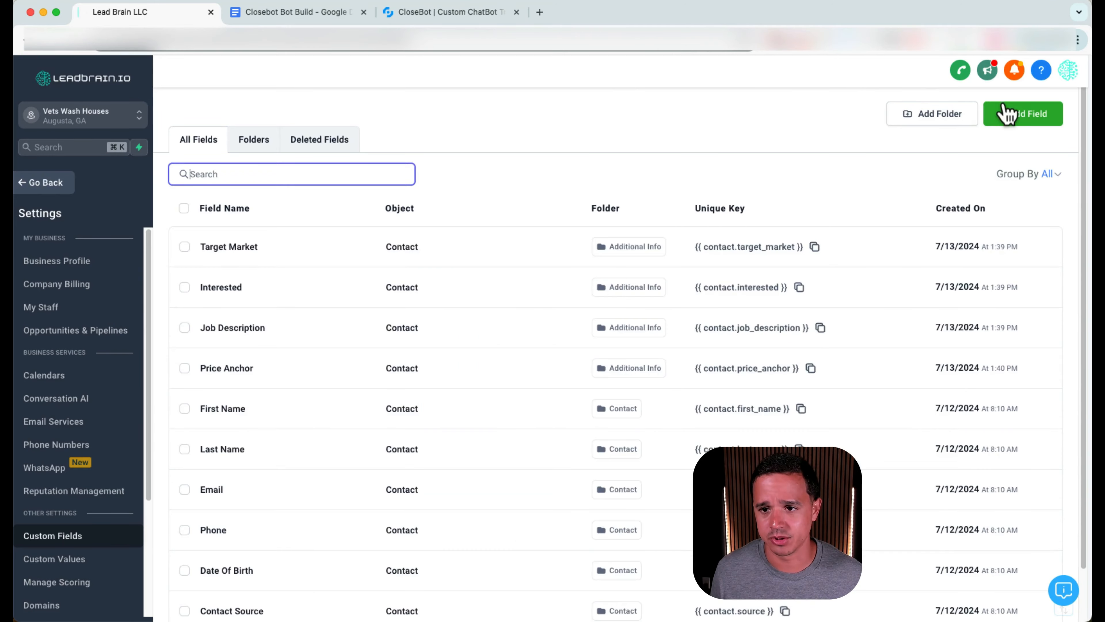
Create a single-line contact custom field named Callback Time in the Additional Info group.
{"action": "left_click", "coordinate": [1009, 113]}
{"action": "left_click", "coordinate": [276, 230]}
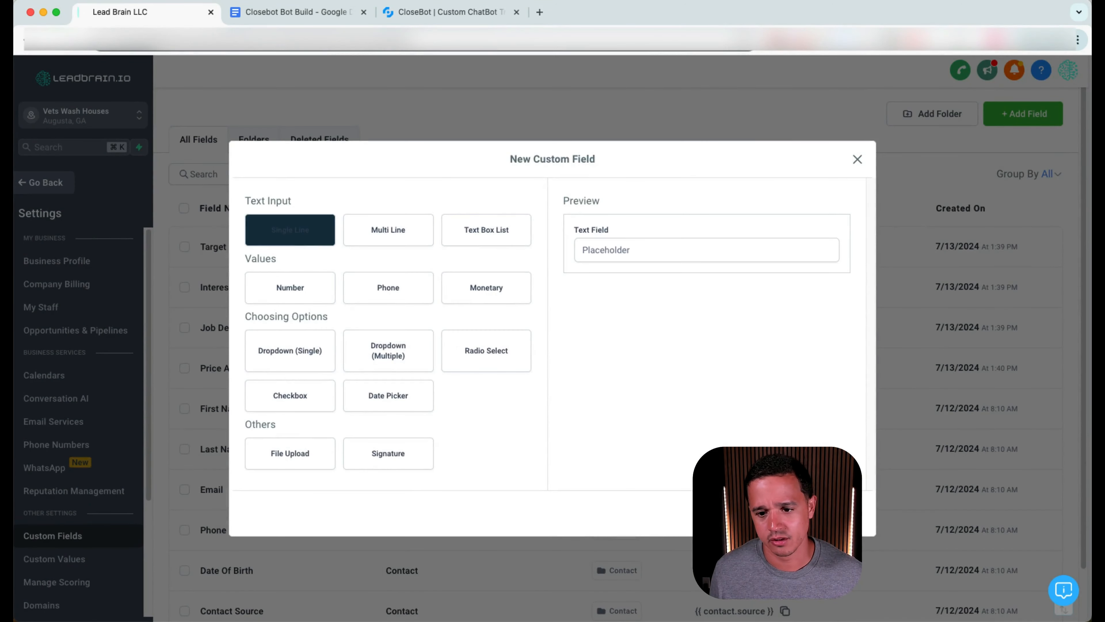
{"action": "left_click", "coordinate": [836, 513]}
{"action": "left_click", "coordinate": [332, 303]}
{"action": "type", "text": "Call"}
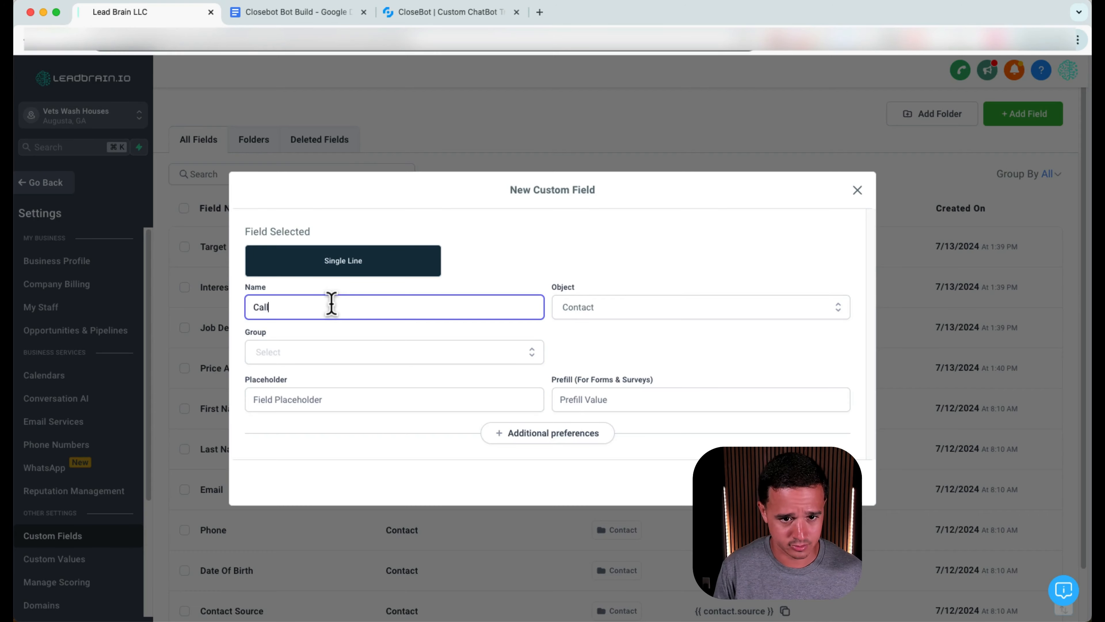
{"action": "type", "text": "back Time"}
{"action": "key", "text": "Tab"}
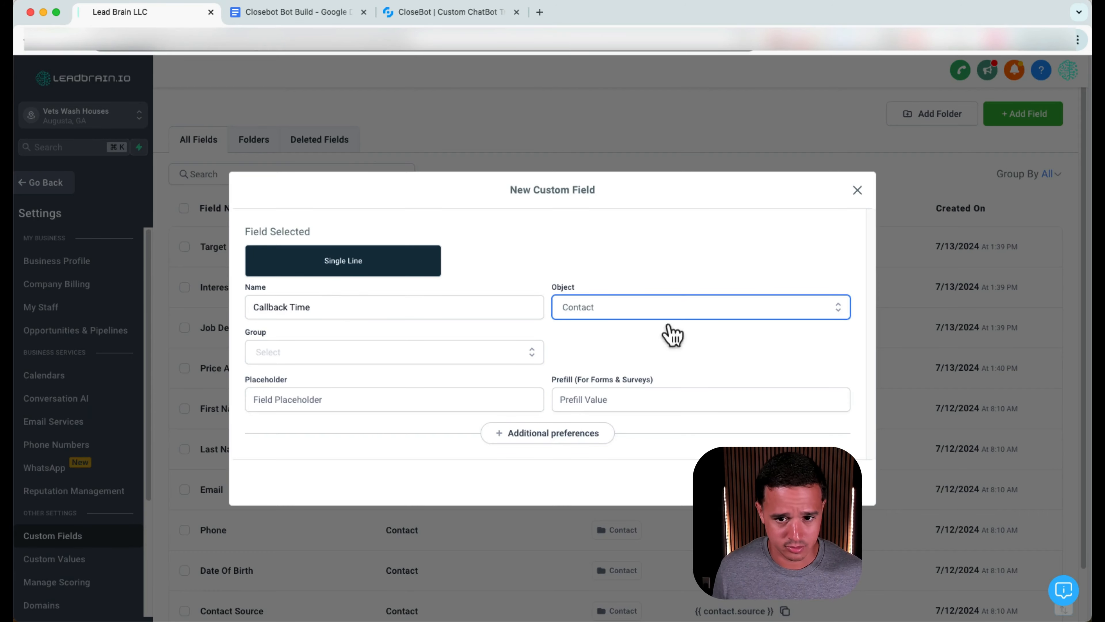
{"action": "left_click", "coordinate": [512, 363]}
{"action": "left_click", "coordinate": [480, 425]}
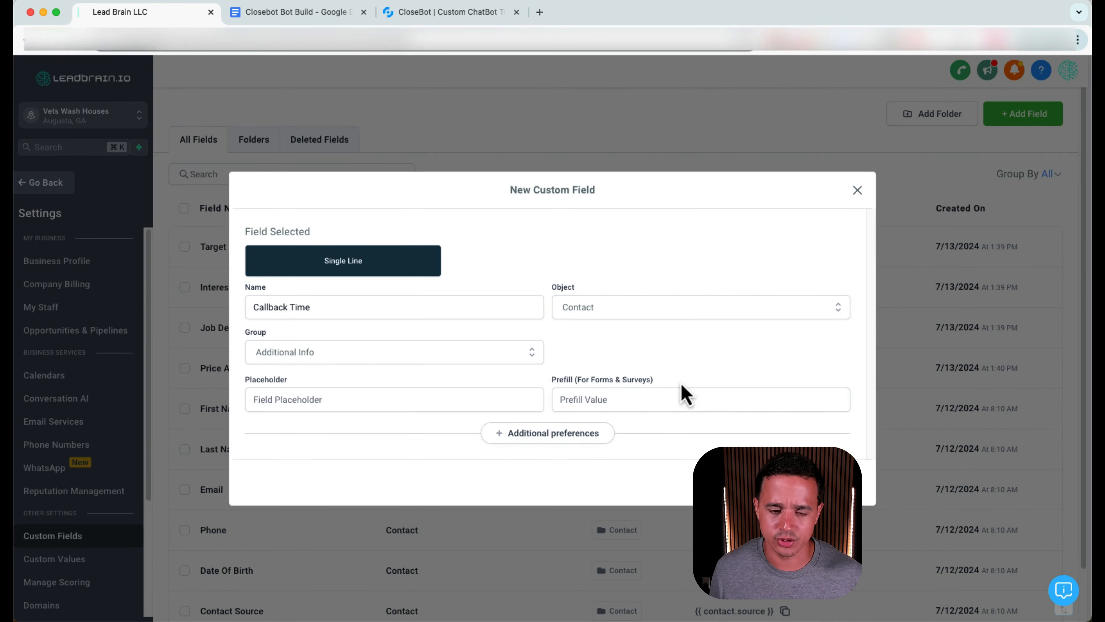
{"action": "left_click", "coordinate": [829, 483]}
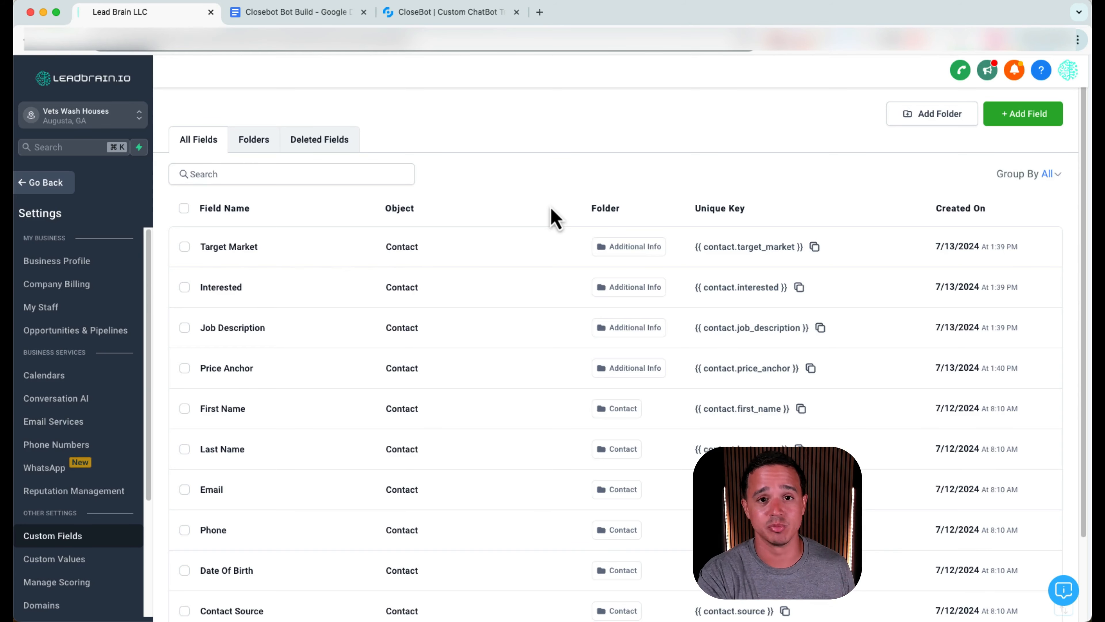
Switch to the CloseBot bot's objectives, add a blank objective under Priority 4 and open it.
{"action": "left_click", "coordinate": [420, 13]}
{"action": "key", "text": "Return"}
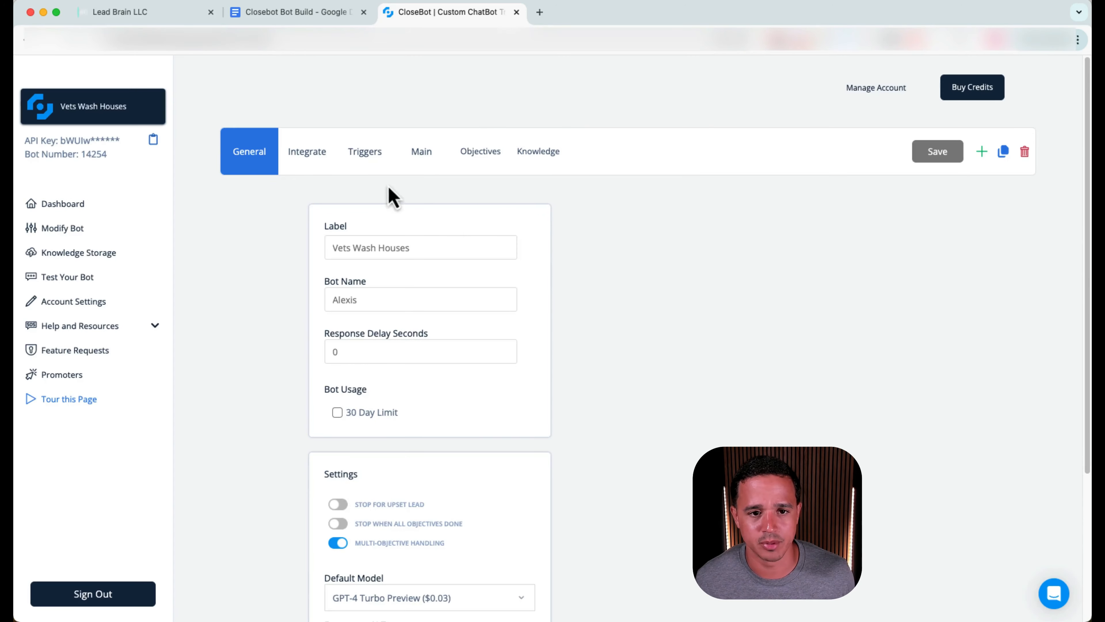
{"action": "left_click", "coordinate": [468, 157]}
{"action": "left_click", "coordinate": [705, 272]}
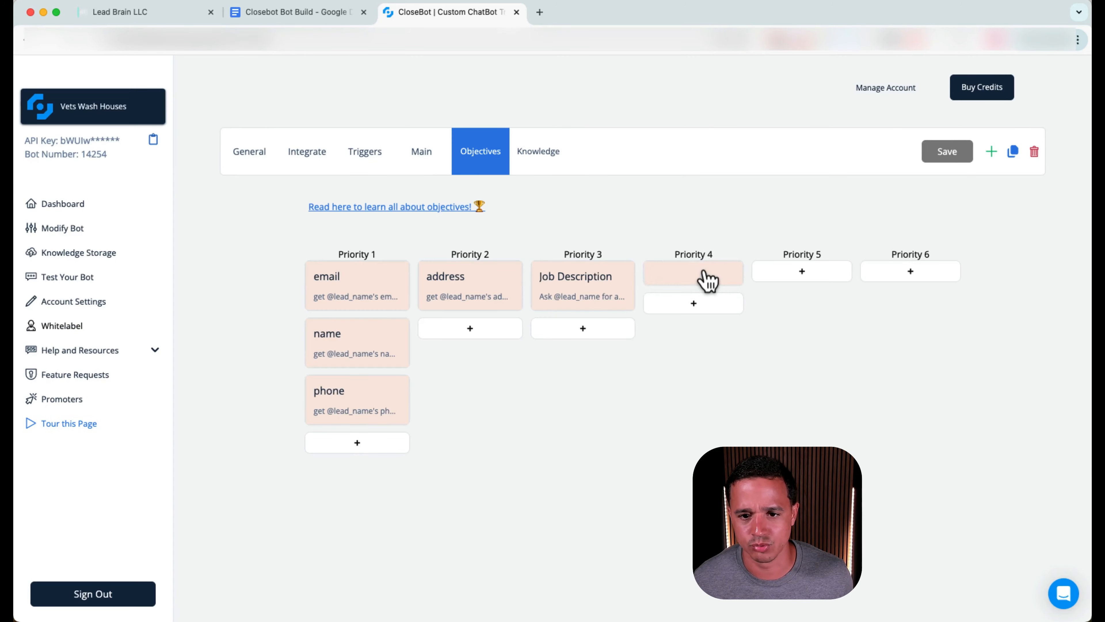
{"action": "left_click", "coordinate": [702, 279]}
Link the Priority 4 objective's auto update to Callback Time and skip the objective when that field is filled.
{"action": "left_click", "coordinate": [463, 390]}
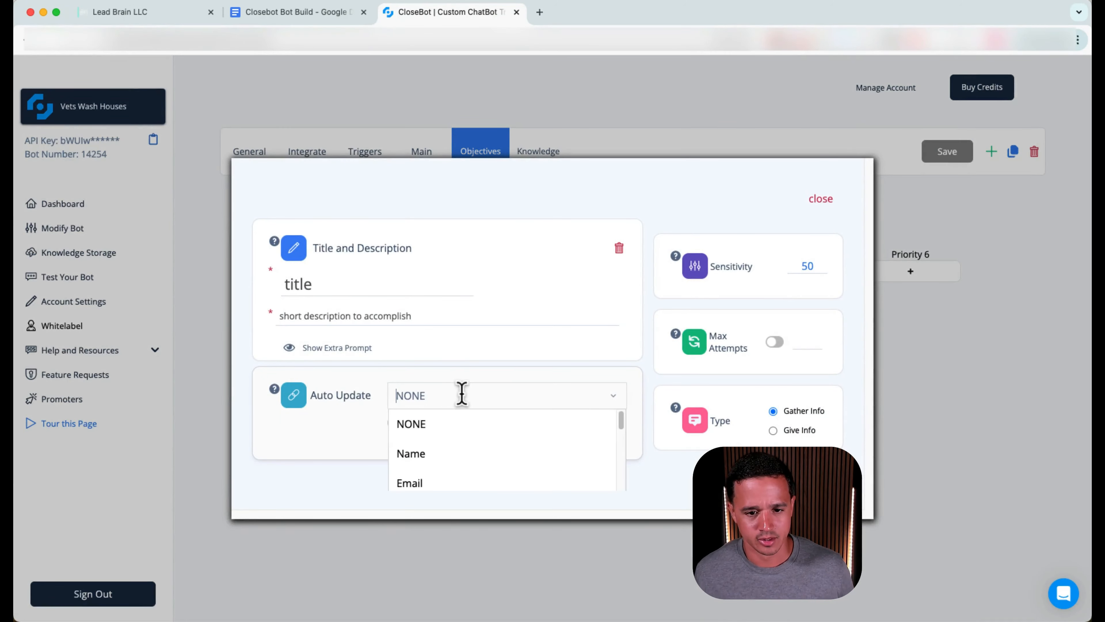
{"action": "type", "text": "call"}
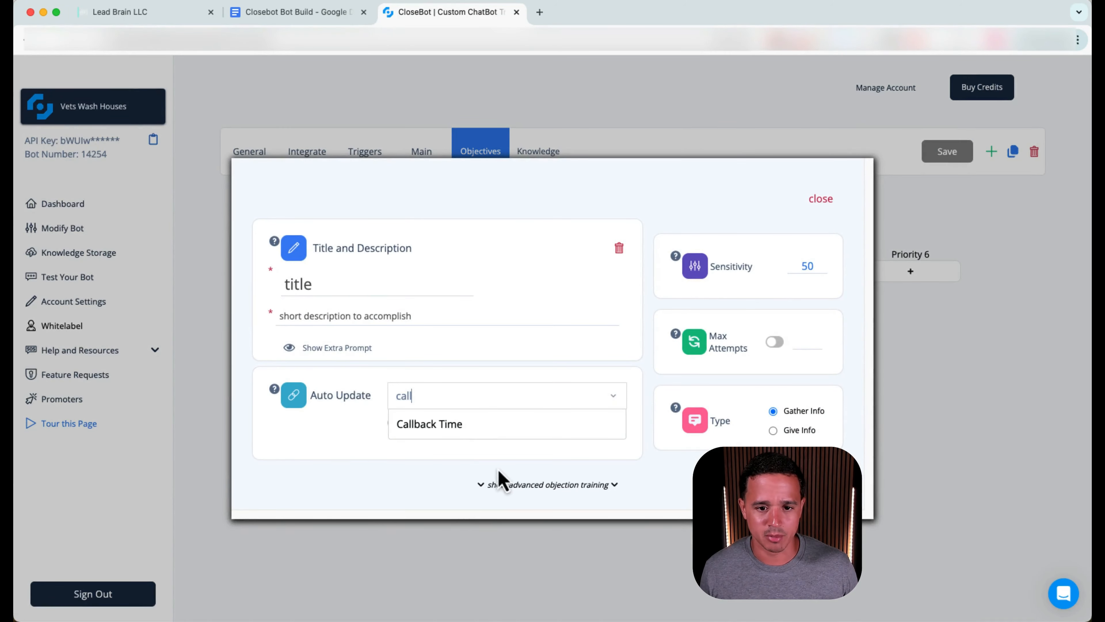
{"action": "left_click", "coordinate": [505, 426]}
{"action": "left_click", "coordinate": [400, 413]}
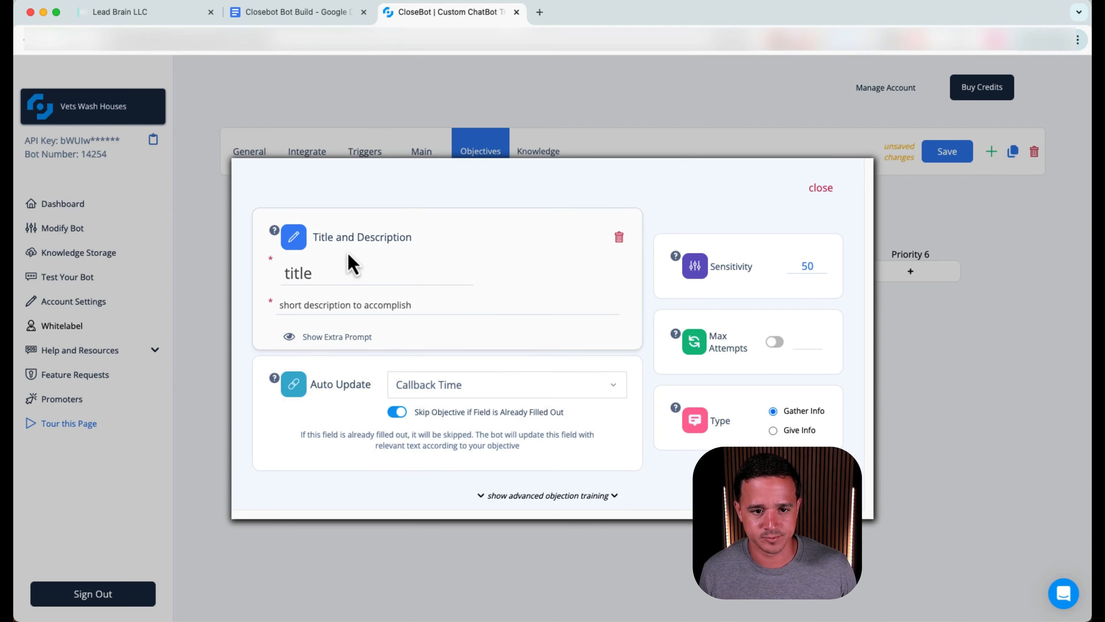
{"action": "type", "text": "Callback Time"}
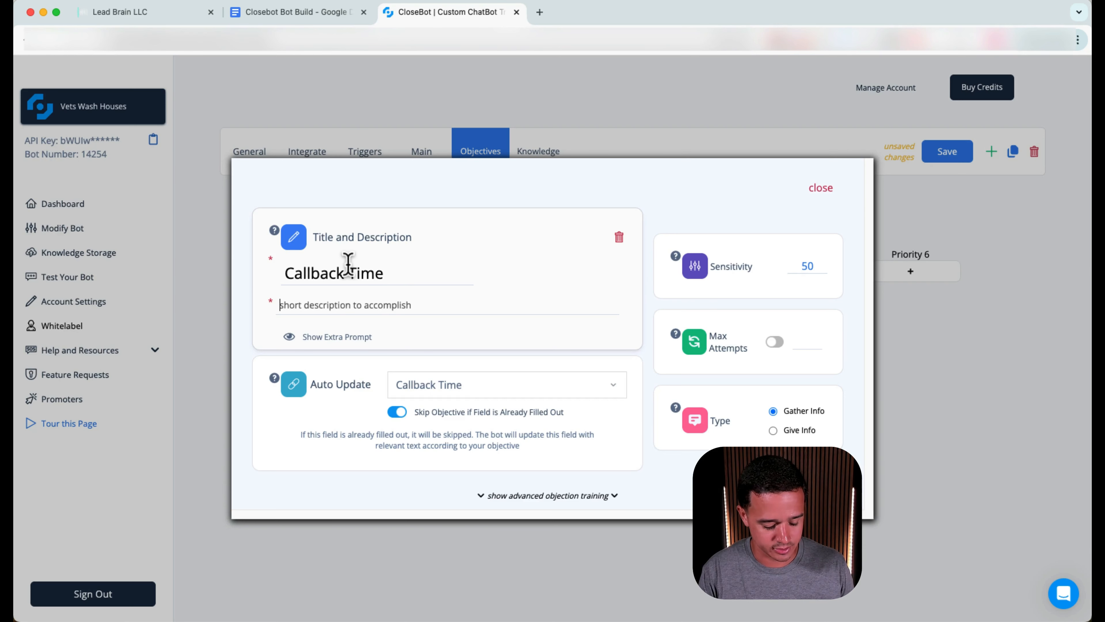
{"action": "type", "text": "determine the best day and time to callbac"}
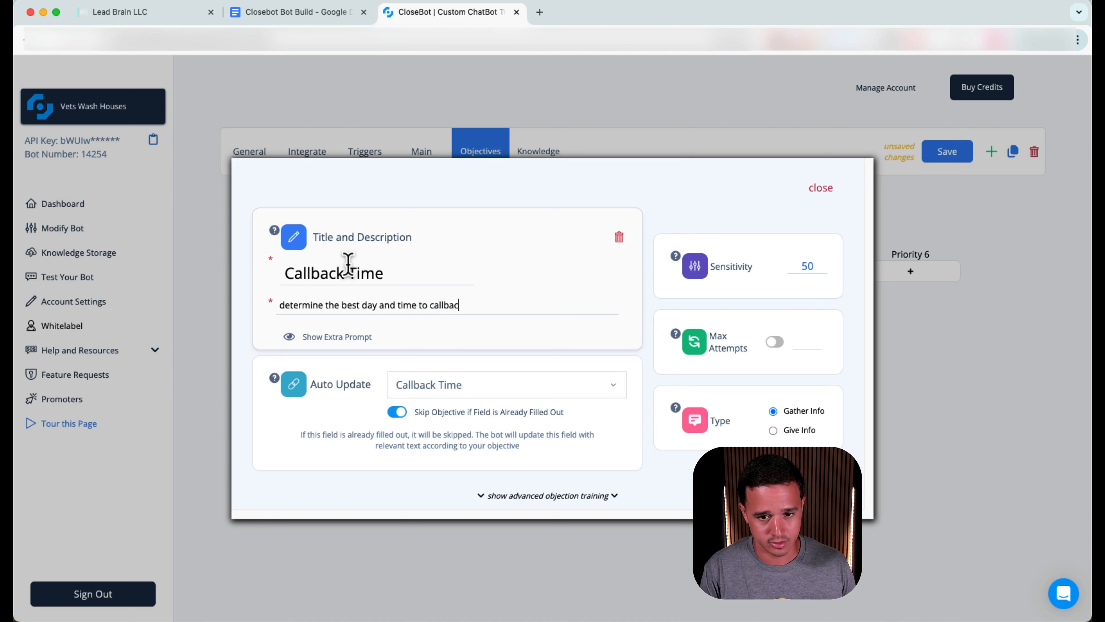
{"action": "type", "text": "k th"}
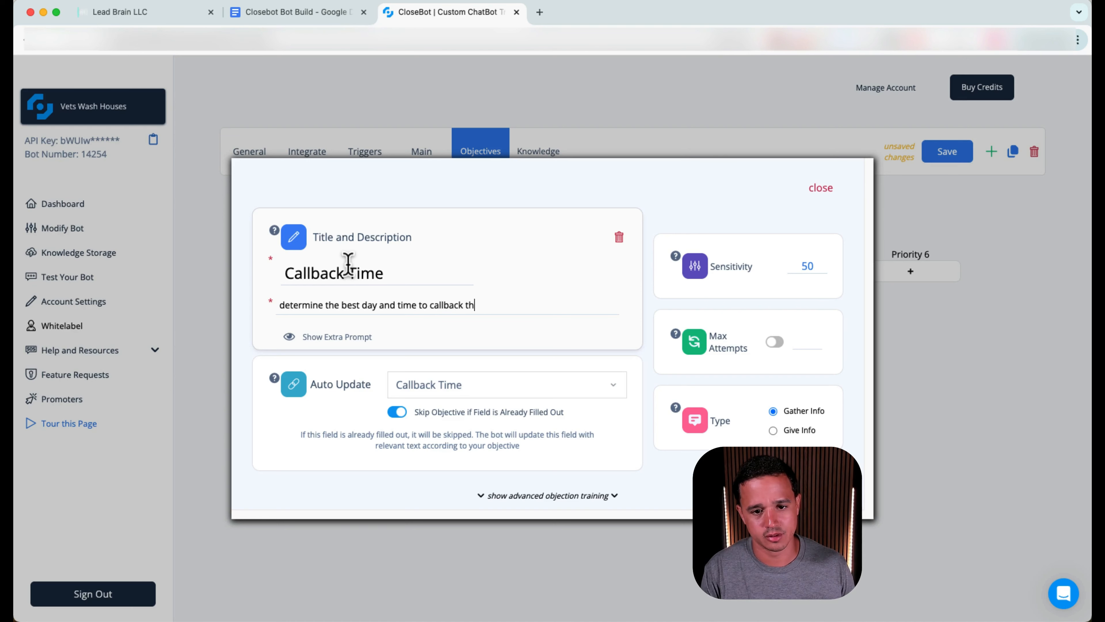
{"action": "type", "text": "e lea @lead_name"}
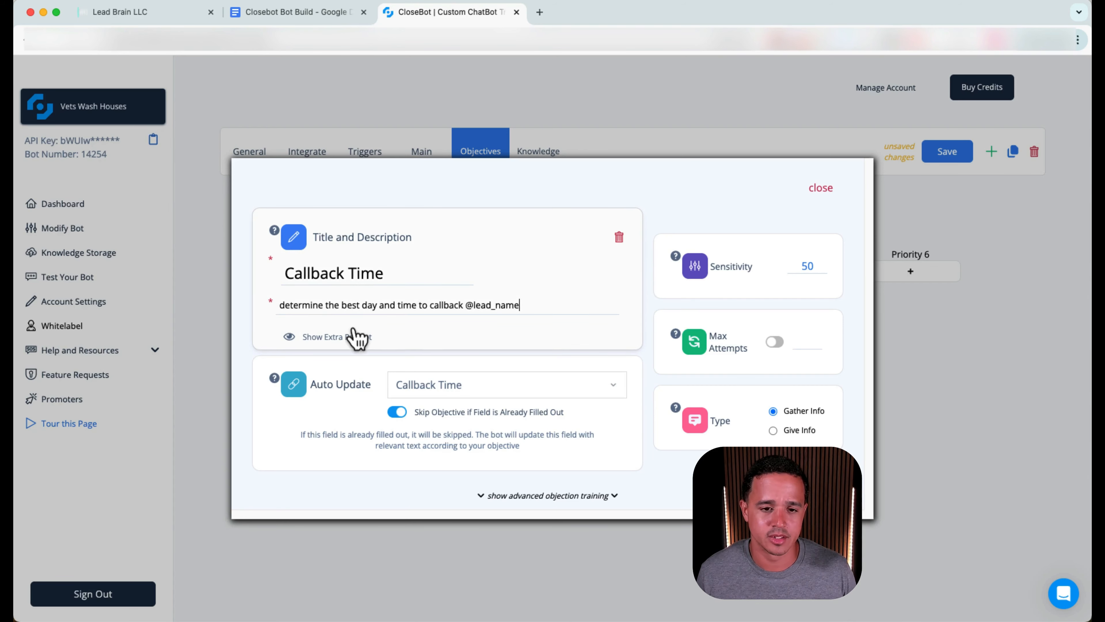
{"action": "triple_click", "coordinate": [360, 306]}
{"action": "key", "text": "super+c"}
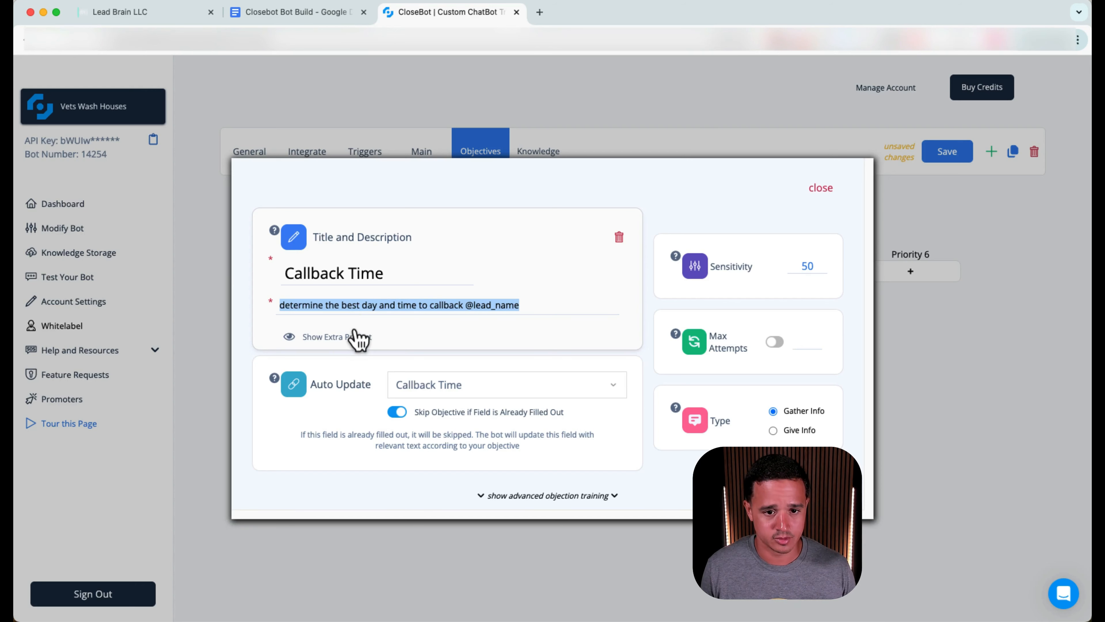
{"action": "left_click", "coordinate": [358, 338]}
{"action": "key", "text": "super+v"}
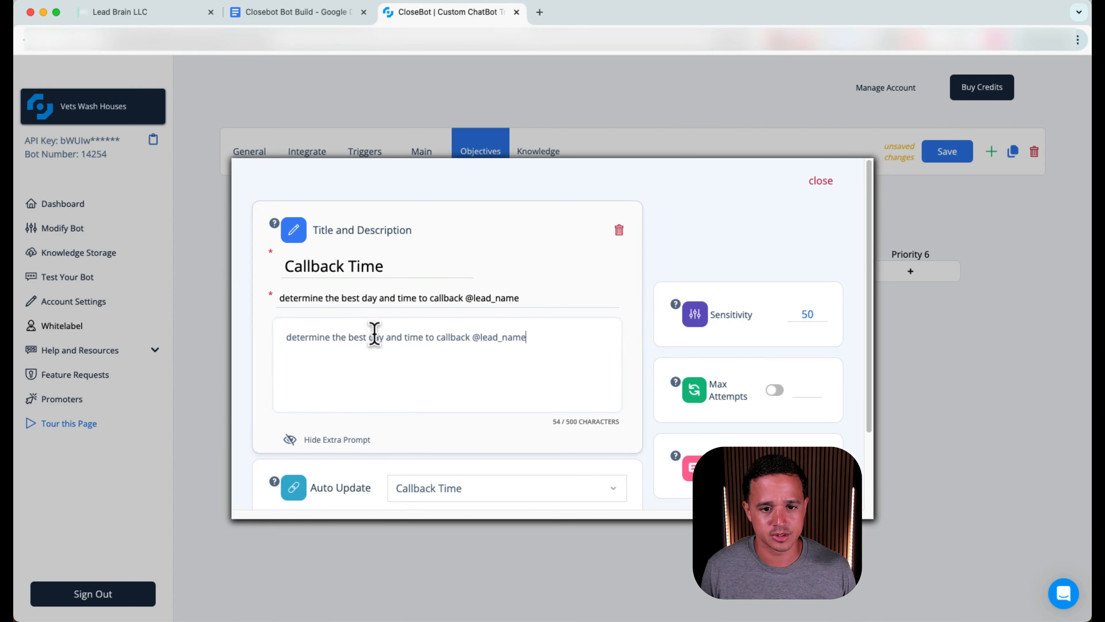
{"action": "left_click", "coordinate": [422, 337]}
{"action": "type", "text": "for ou"}
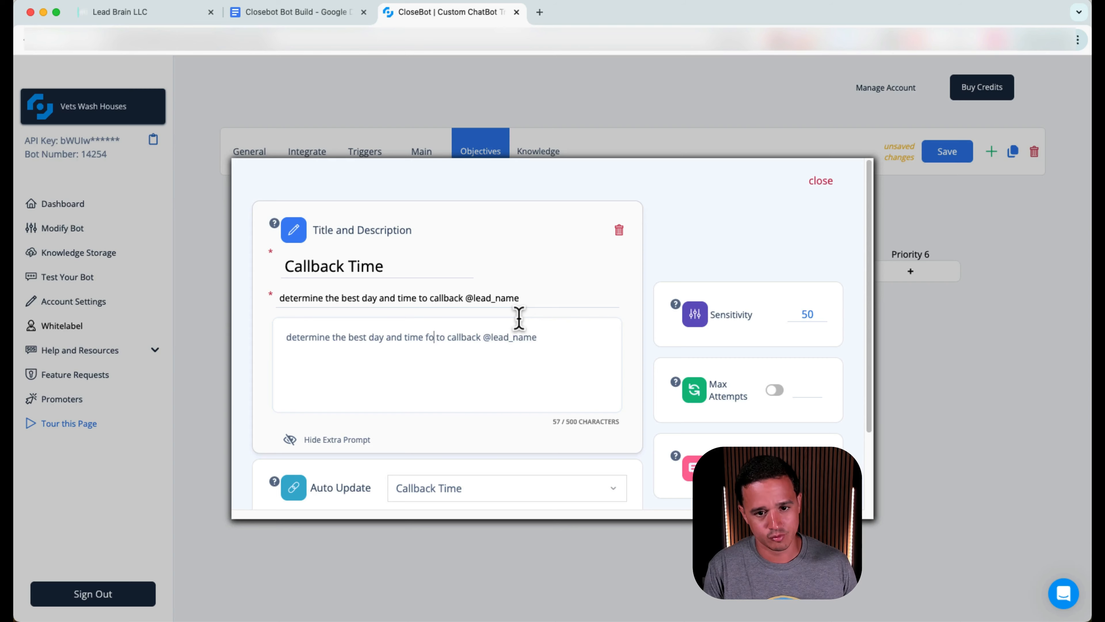
{"action": "type", "text": "r estimate t"}
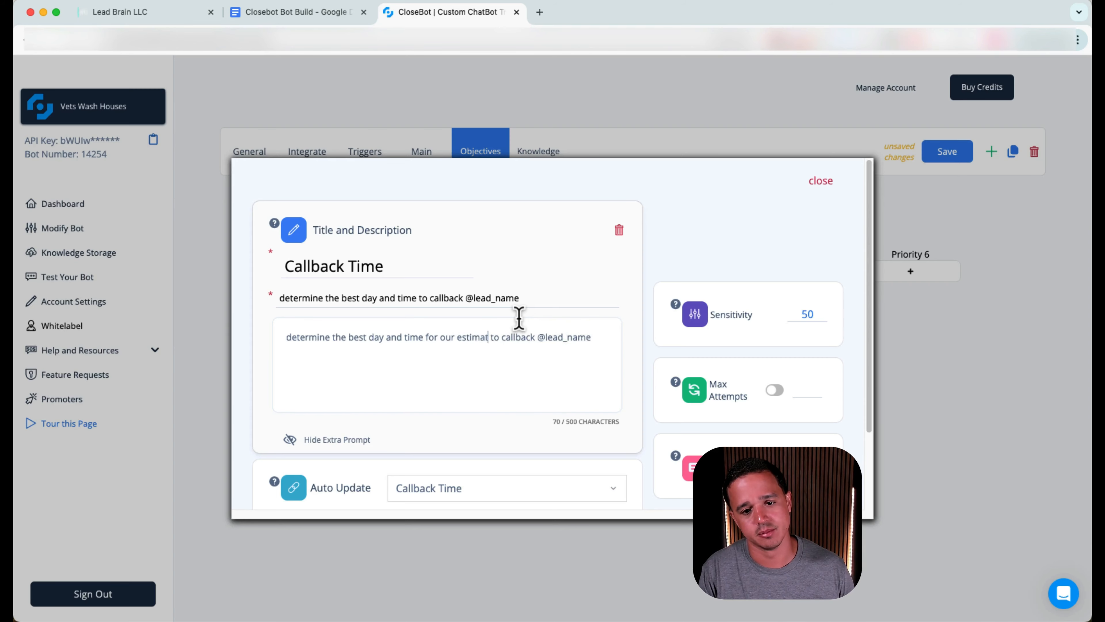
{"action": "type", "text": "eam"}
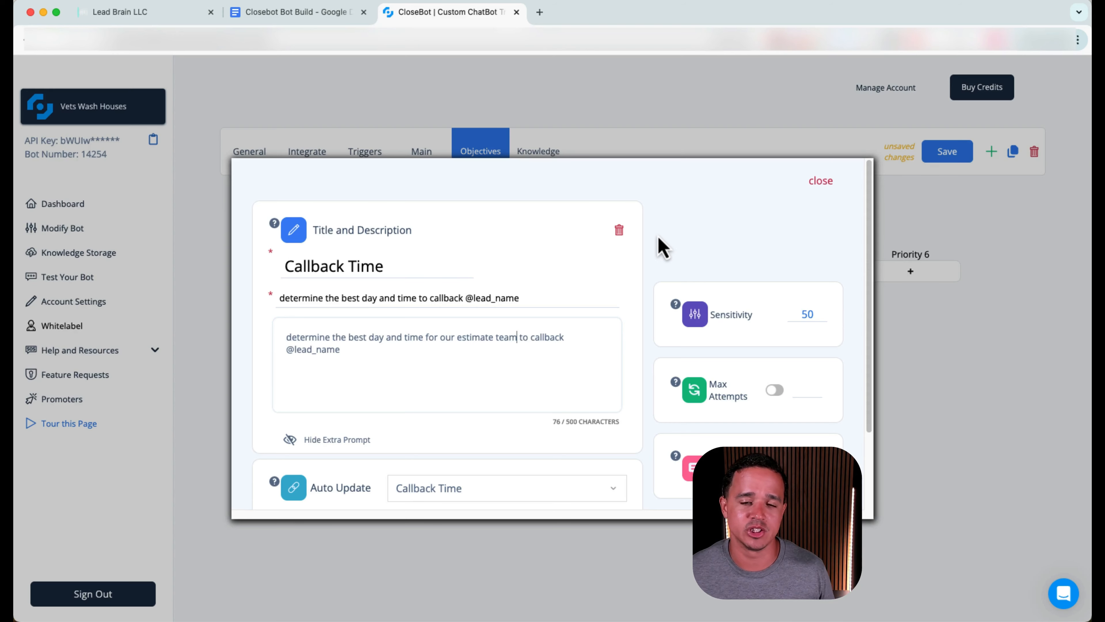
Delete the Callback Time objective from Priority 4.
{"action": "scroll", "coordinate": [579, 371], "scroll_direction": "down", "scroll_amount": 3}
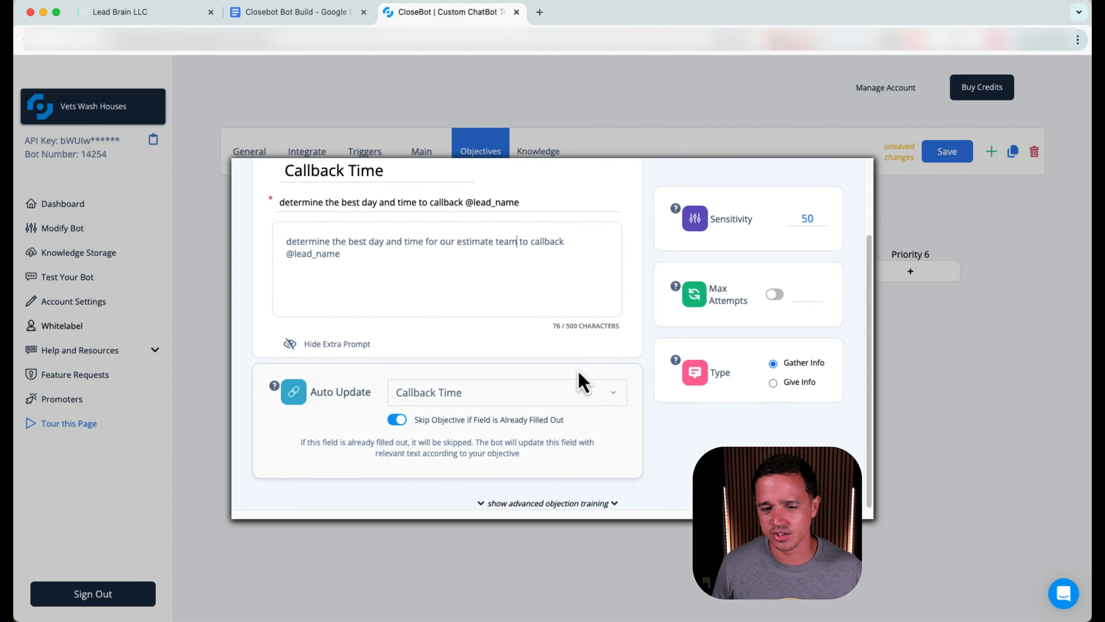
{"action": "scroll", "coordinate": [622, 366], "scroll_direction": "up", "scroll_amount": 3}
{"action": "scroll", "coordinate": [634, 382], "scroll_direction": "down", "scroll_amount": 3}
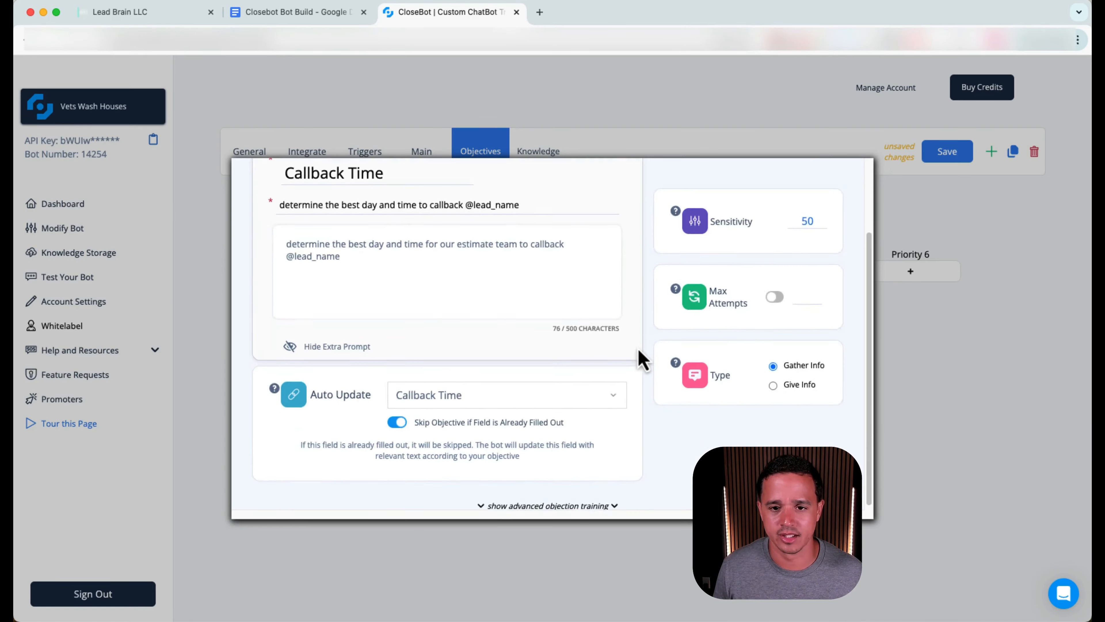
{"action": "scroll", "coordinate": [644, 358], "scroll_direction": "up", "scroll_amount": 3}
{"action": "left_click", "coordinate": [619, 231]}
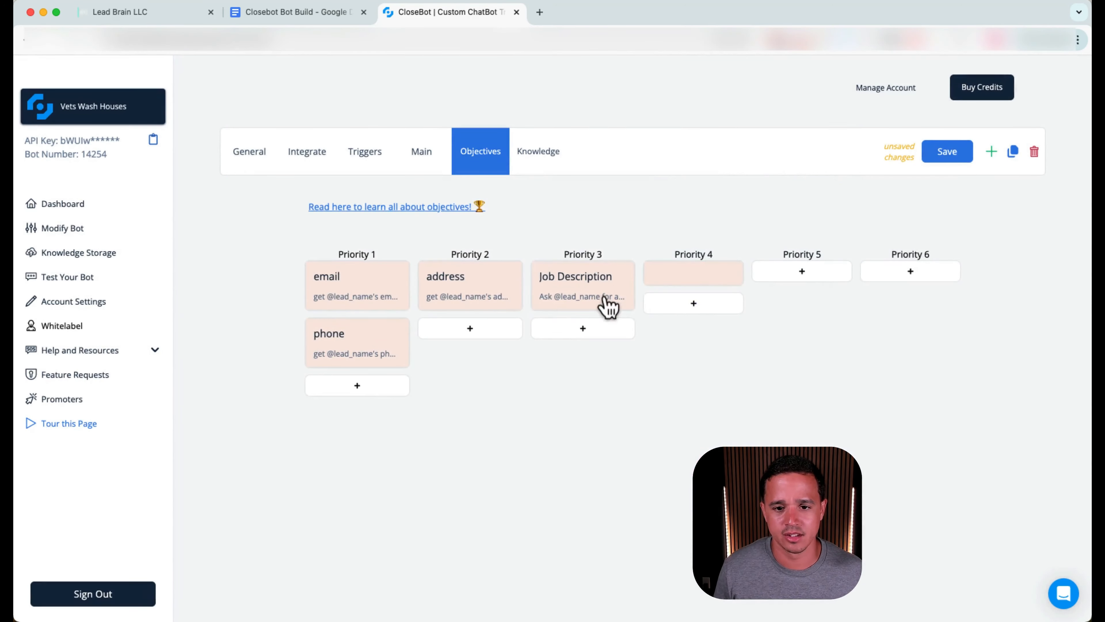
Open the blank Priority 4 objective and set its auto update to Calendar.
{"action": "left_click", "coordinate": [683, 284]}
{"action": "scroll", "coordinate": [479, 409], "scroll_direction": "down", "scroll_amount": 2}
{"action": "left_click", "coordinate": [474, 423]}
{"action": "scroll", "coordinate": [488, 464], "scroll_direction": "down", "scroll_amount": 5}
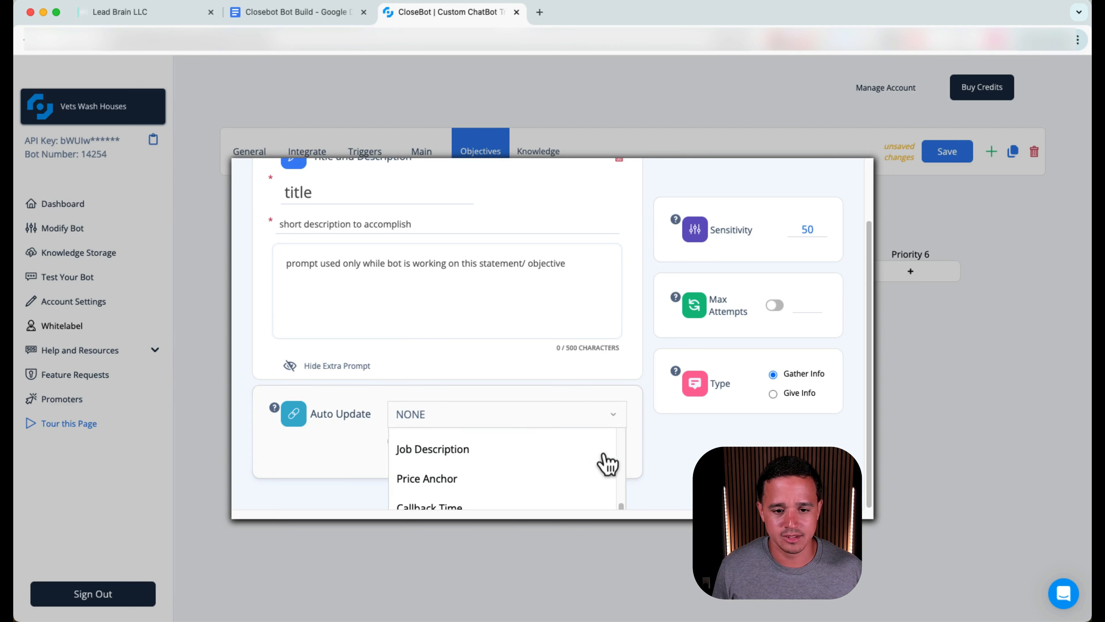
{"action": "type", "text": "cale"}
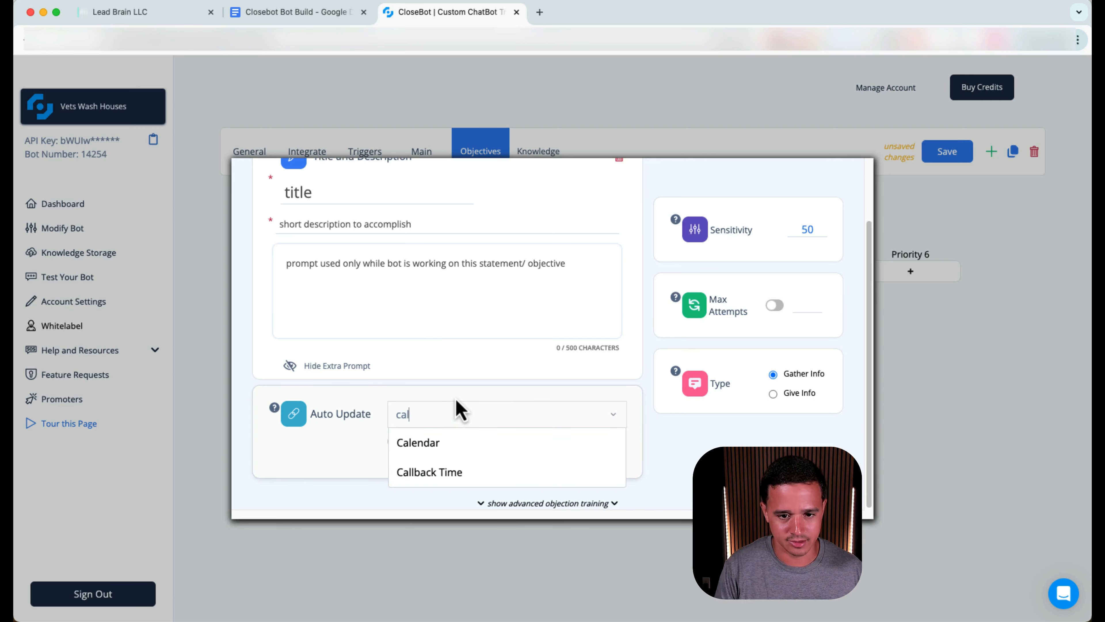
{"action": "left_click", "coordinate": [422, 437]}
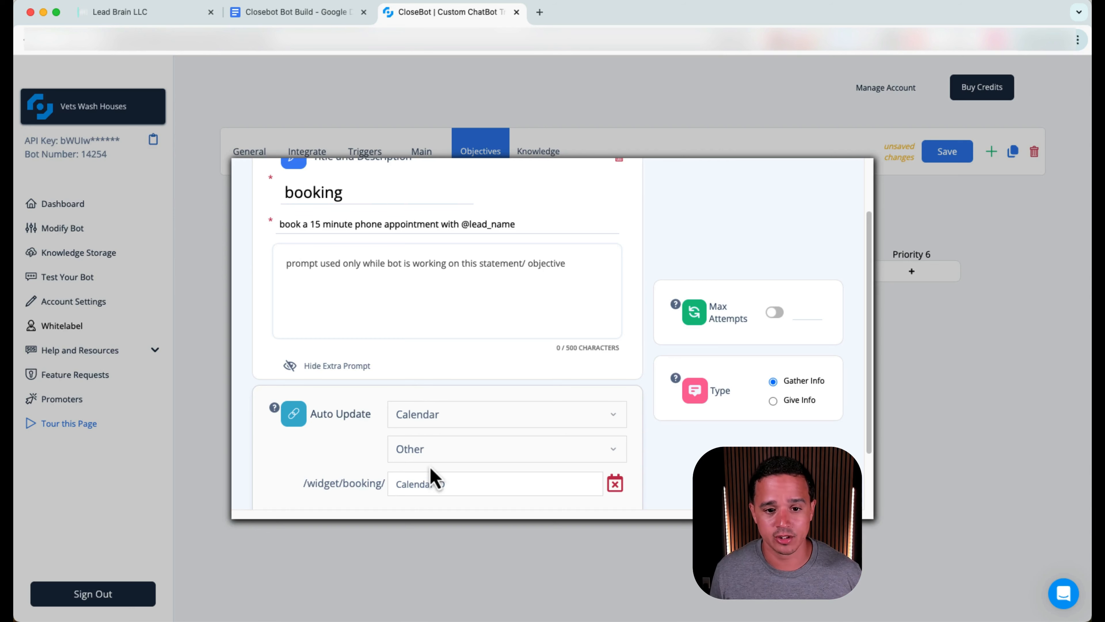
{"action": "left_click", "coordinate": [430, 455]}
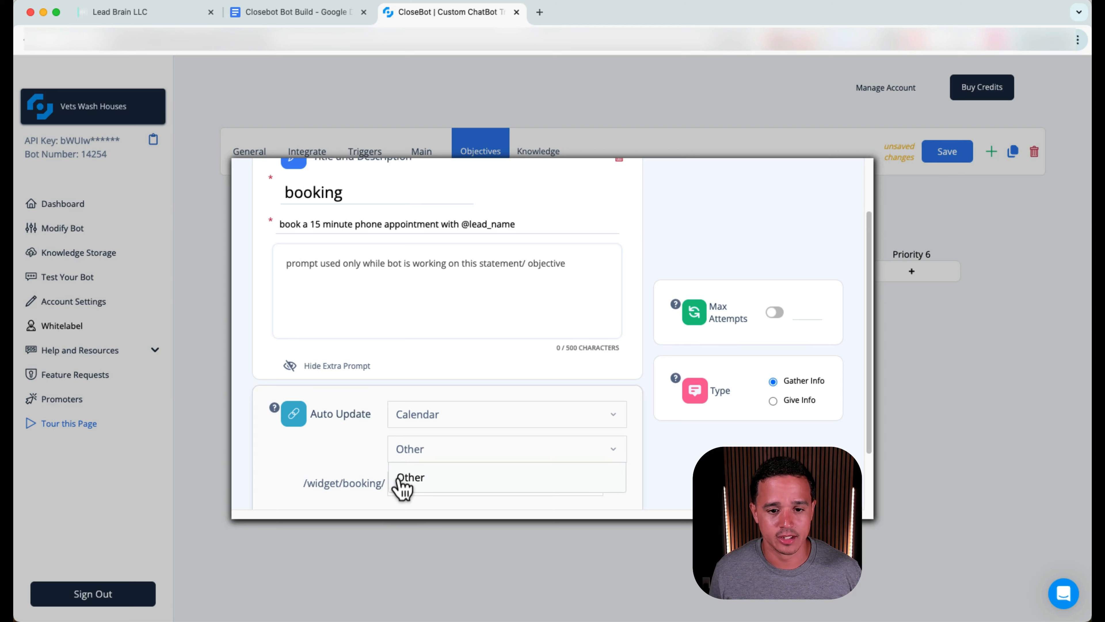
{"action": "left_click", "coordinate": [329, 454]}
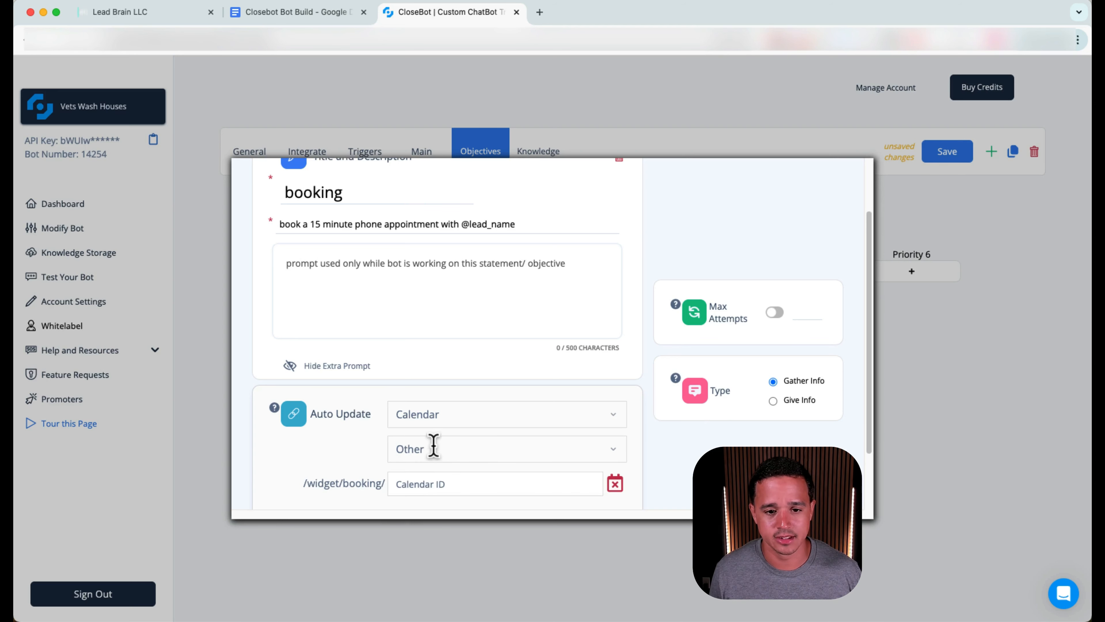
{"action": "scroll", "coordinate": [652, 457], "scroll_direction": "down", "scroll_amount": 2}
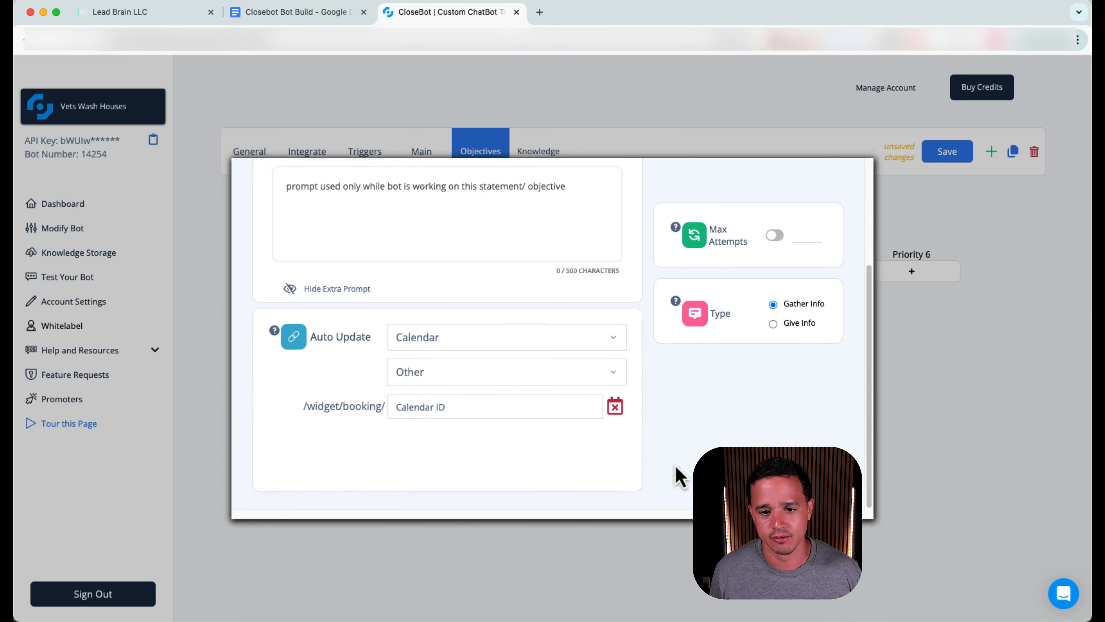
{"action": "left_click", "coordinate": [566, 374]}
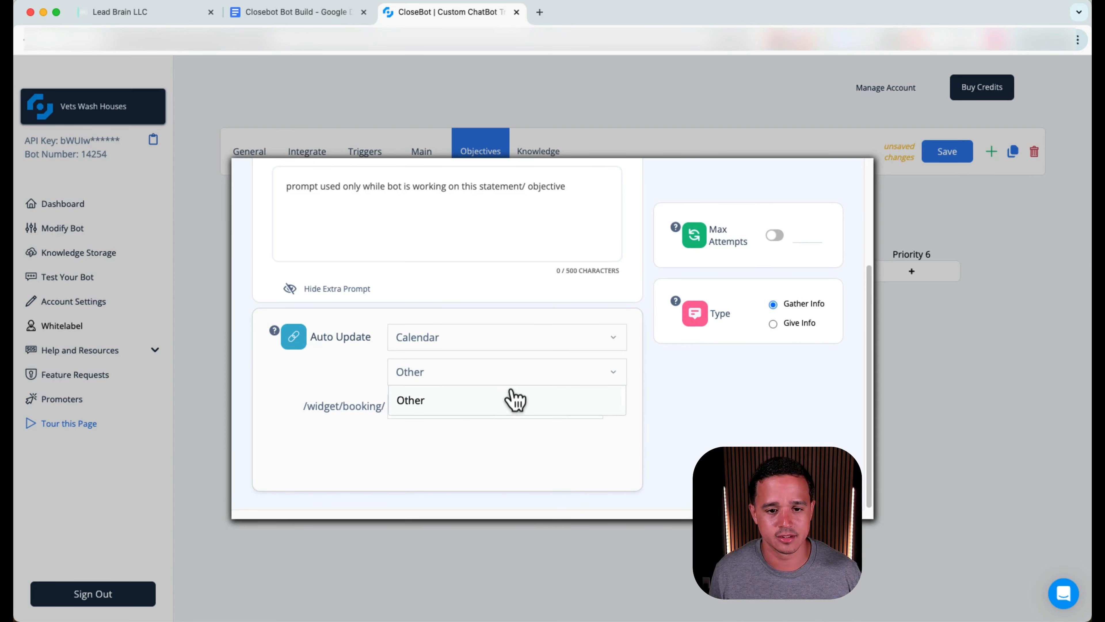
{"action": "left_click", "coordinate": [353, 372]}
Close and reopen the booking objective, and select Estimate Calendar as its calendar.
{"action": "scroll", "coordinate": [468, 366], "scroll_direction": "up", "scroll_amount": 3}
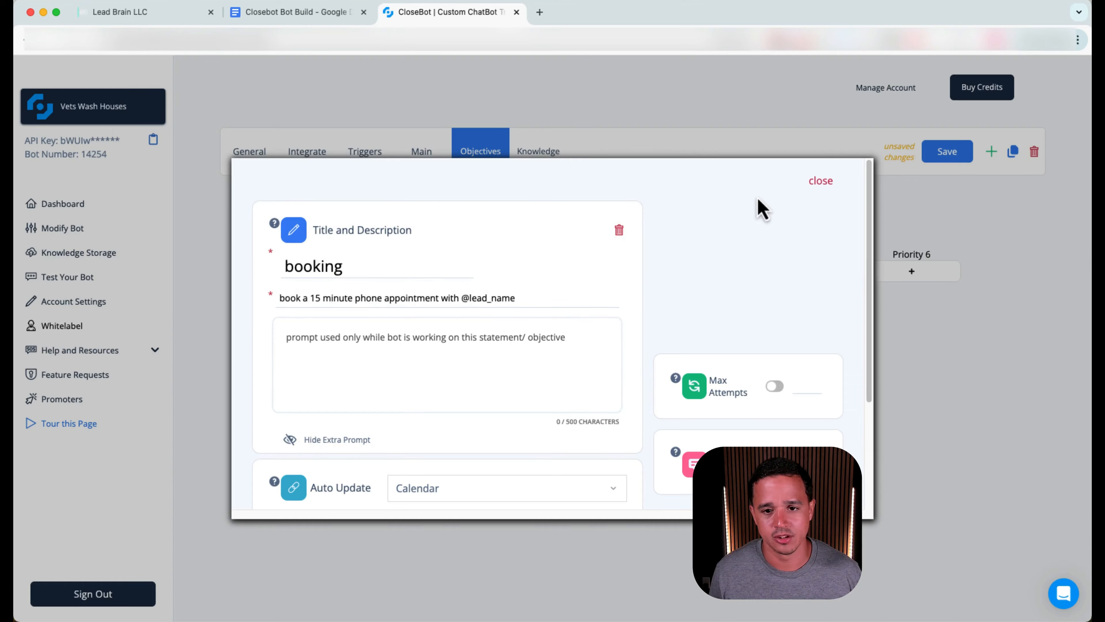
{"action": "left_click", "coordinate": [834, 192]}
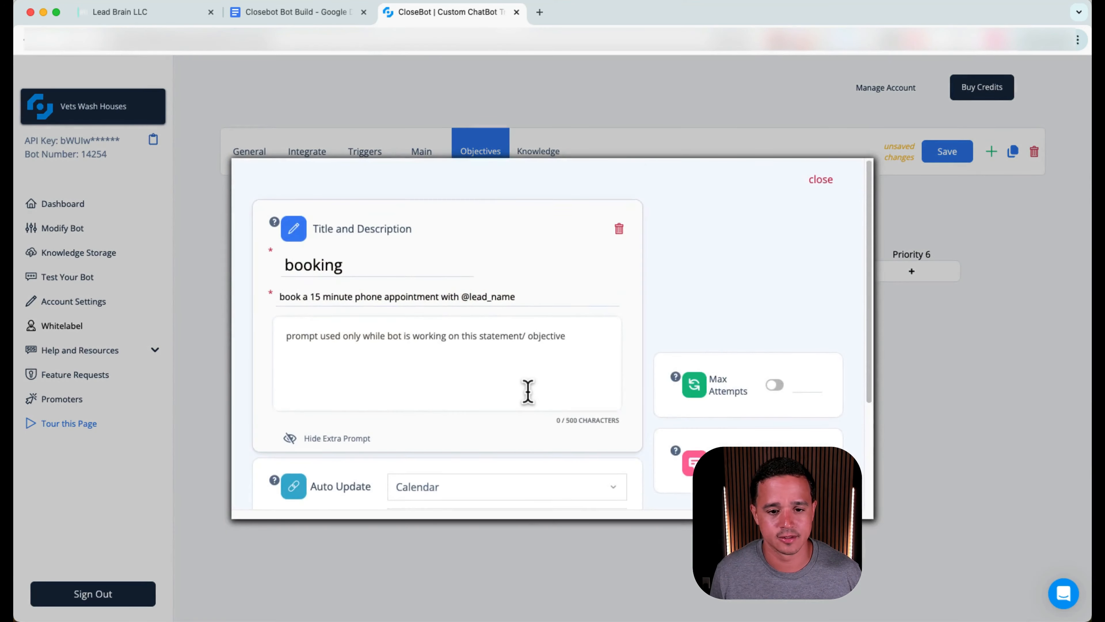
{"action": "scroll", "coordinate": [525, 390], "scroll_direction": "down", "scroll_amount": 3}
{"action": "left_click", "coordinate": [503, 365]}
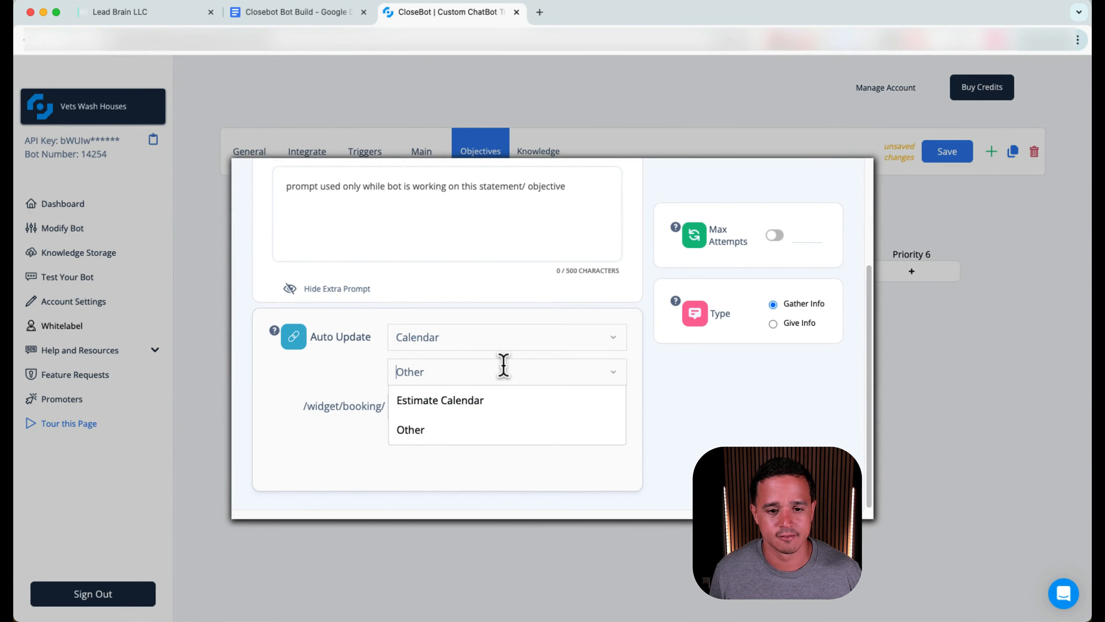
{"action": "left_click", "coordinate": [497, 402]}
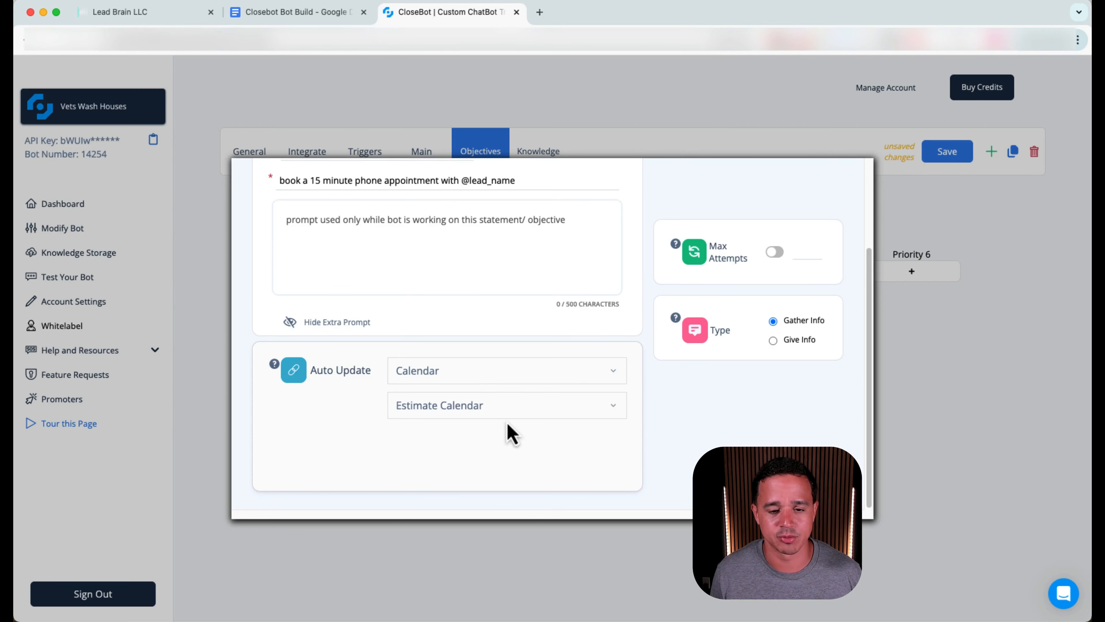
Switch to the Lead Brain account and open the calendar settings to examine the Estimate Calendar.
{"action": "scroll", "coordinate": [524, 420], "scroll_direction": "up", "scroll_amount": 3}
{"action": "scroll", "coordinate": [540, 410], "scroll_direction": "down", "scroll_amount": 3}
{"action": "left_click", "coordinate": [188, 21]}
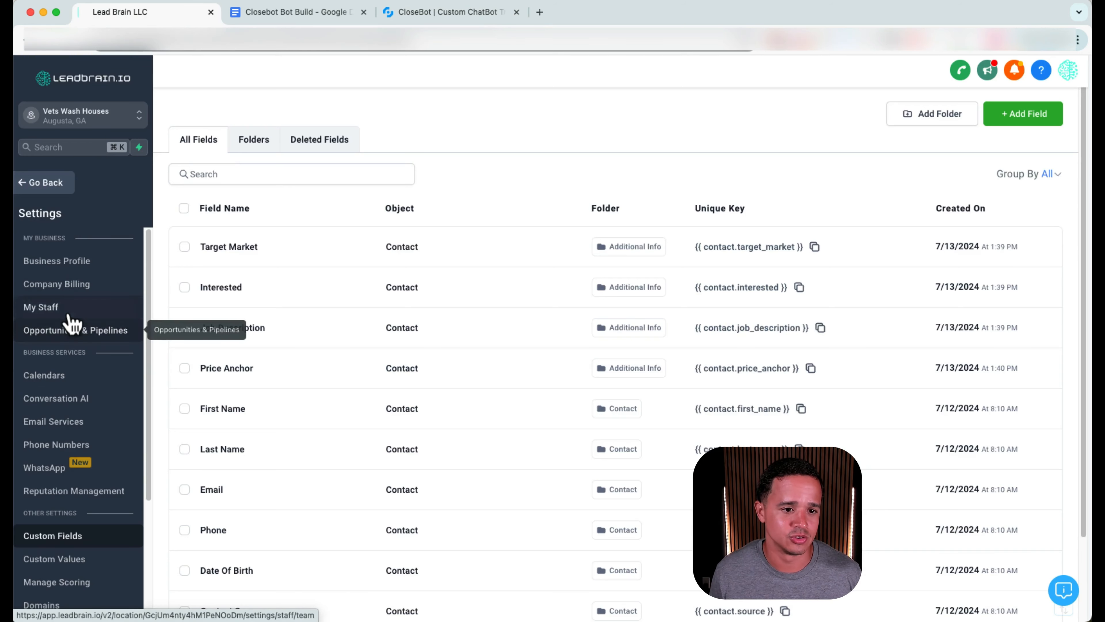
{"action": "left_click", "coordinate": [66, 376]}
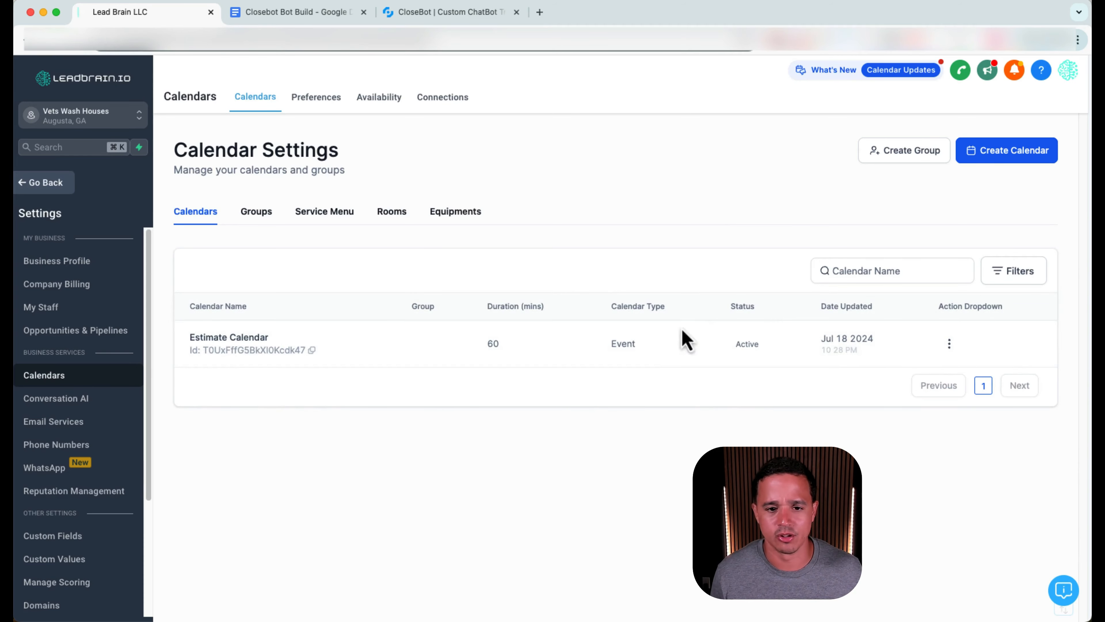
Switch back to CloseBot, limit the booking objective to 2 max attempts, close the objective and save the bot.
{"action": "left_click", "coordinate": [421, 13]}
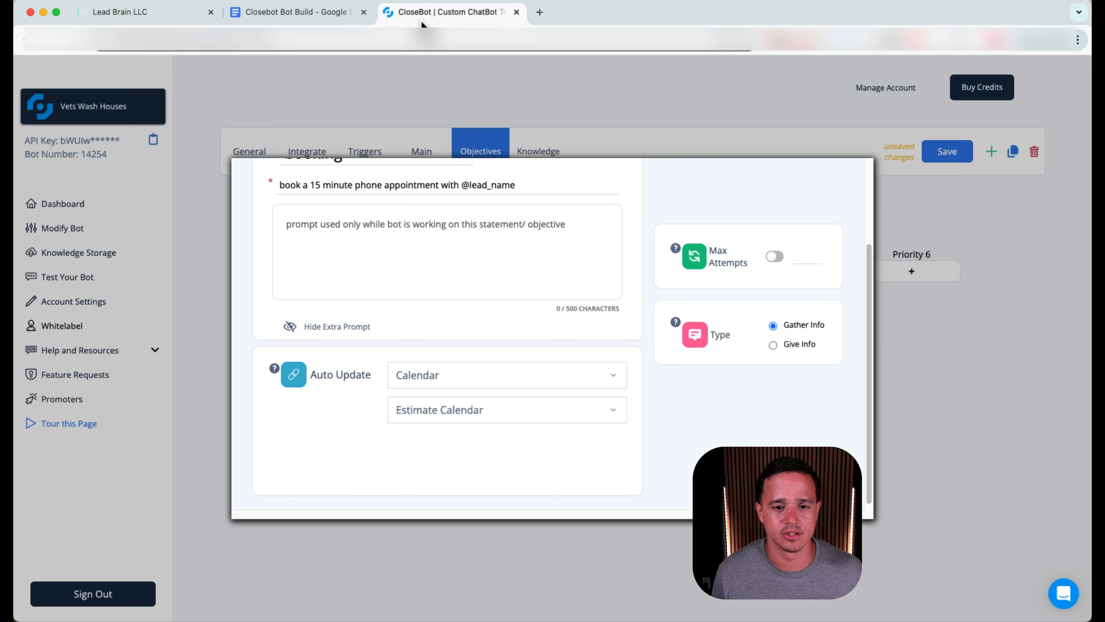
{"action": "scroll", "coordinate": [713, 290], "scroll_direction": "up", "scroll_amount": 4}
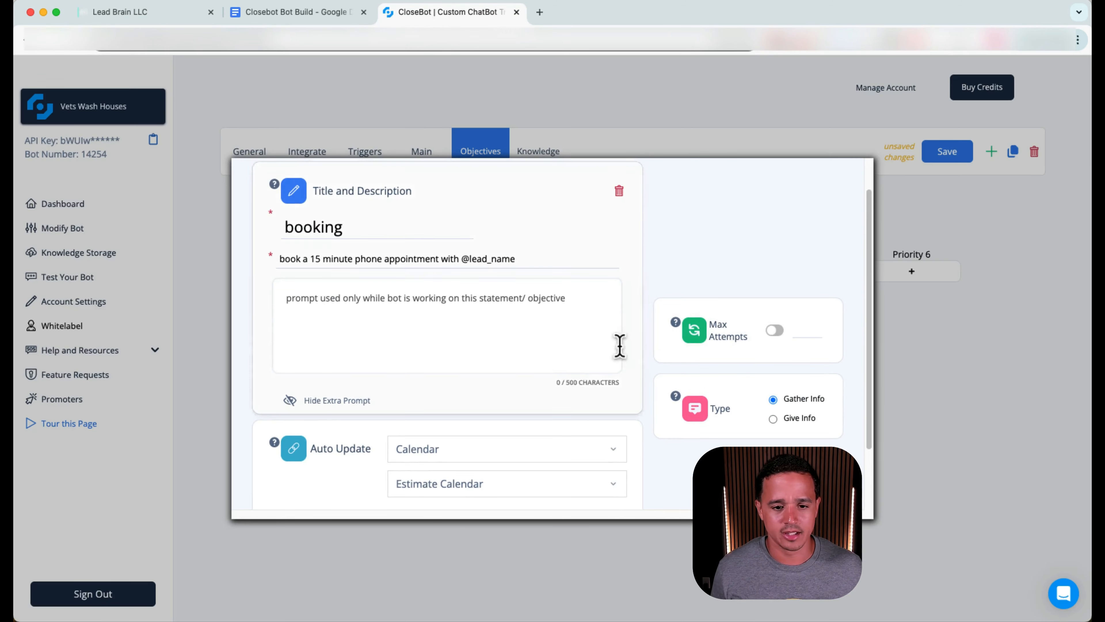
{"action": "left_click", "coordinate": [776, 331]}
{"action": "scroll", "coordinate": [728, 368], "scroll_direction": "up", "scroll_amount": 2}
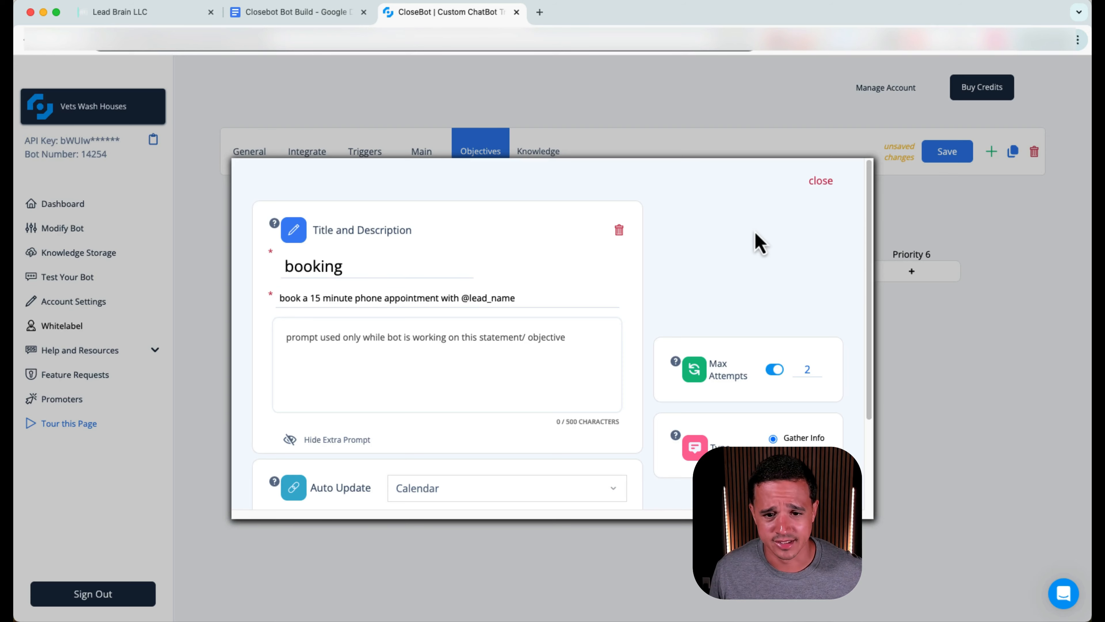
{"action": "scroll", "coordinate": [711, 335], "scroll_direction": "down", "scroll_amount": 3}
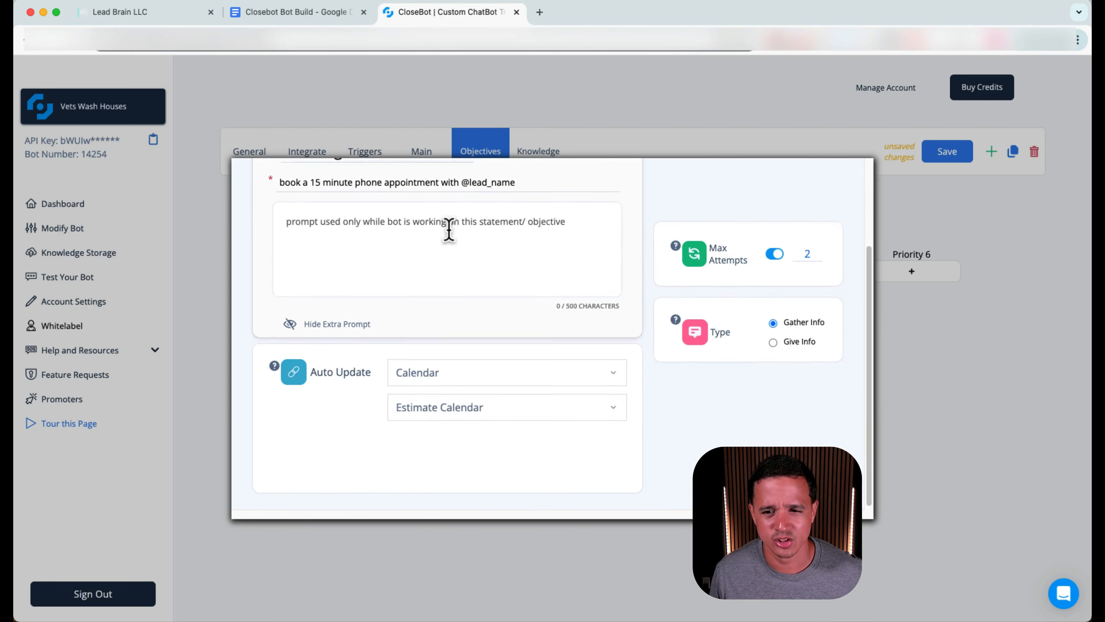
{"action": "scroll", "coordinate": [451, 235], "scroll_direction": "up", "scroll_amount": 3}
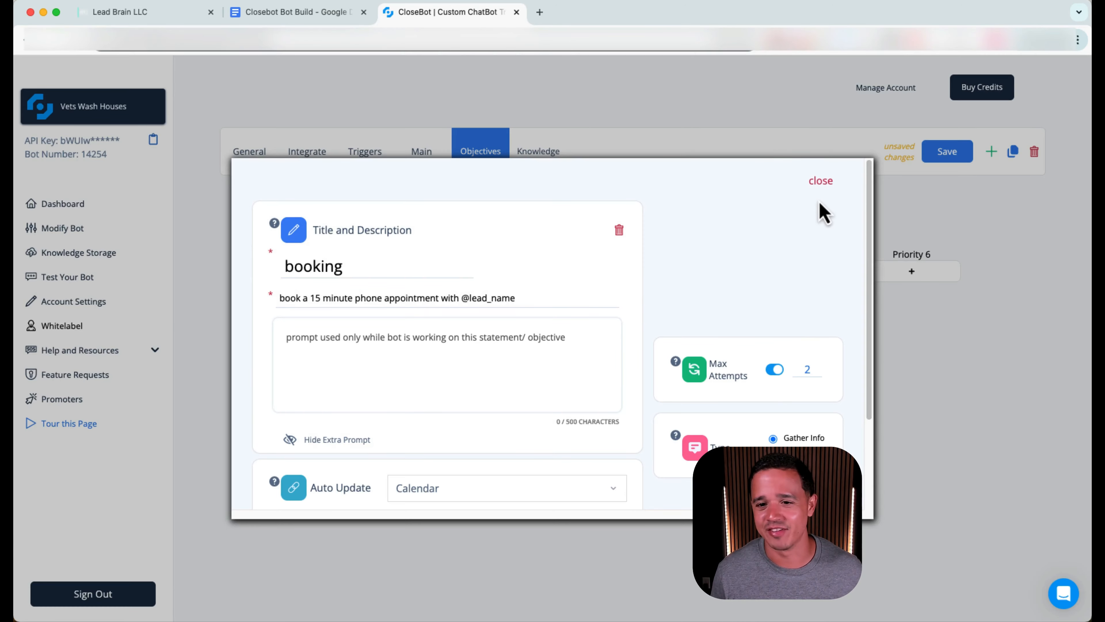
{"action": "left_click", "coordinate": [825, 183]}
{"action": "left_click", "coordinate": [940, 156]}
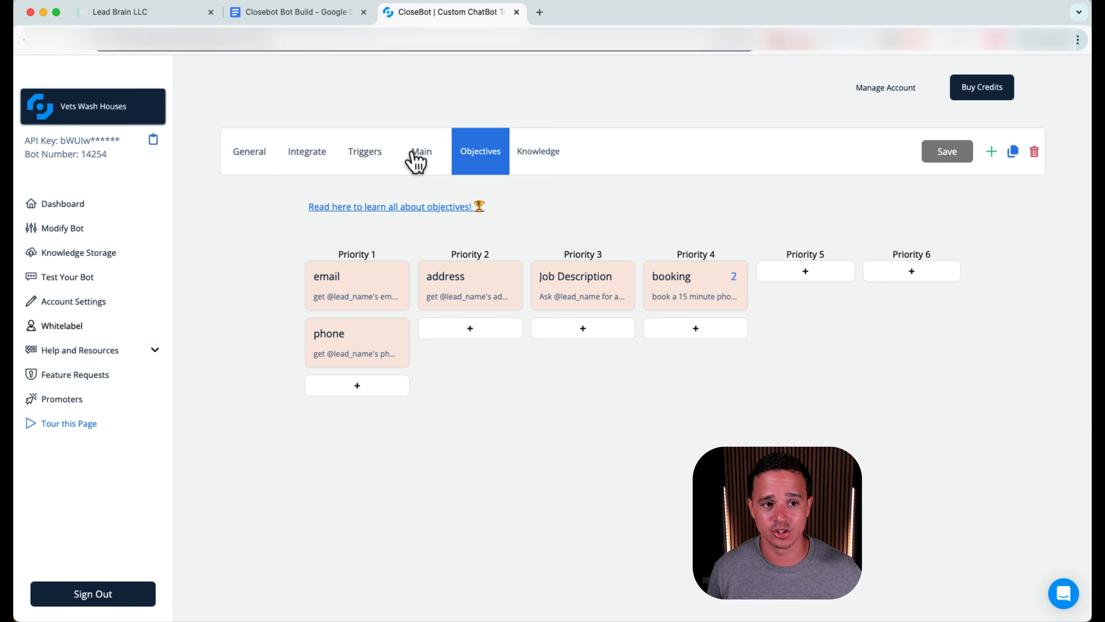
Examine the library resources offered in the bot's knowledge settings and return to its objectives.
{"action": "left_click", "coordinate": [546, 153]}
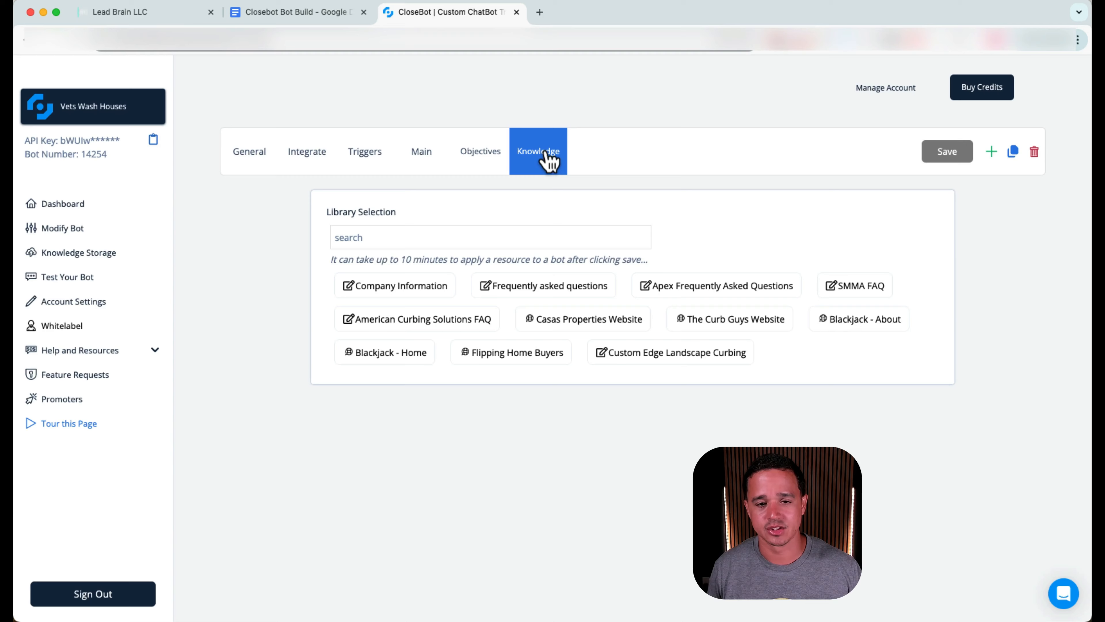
{"action": "left_click", "coordinate": [478, 159]}
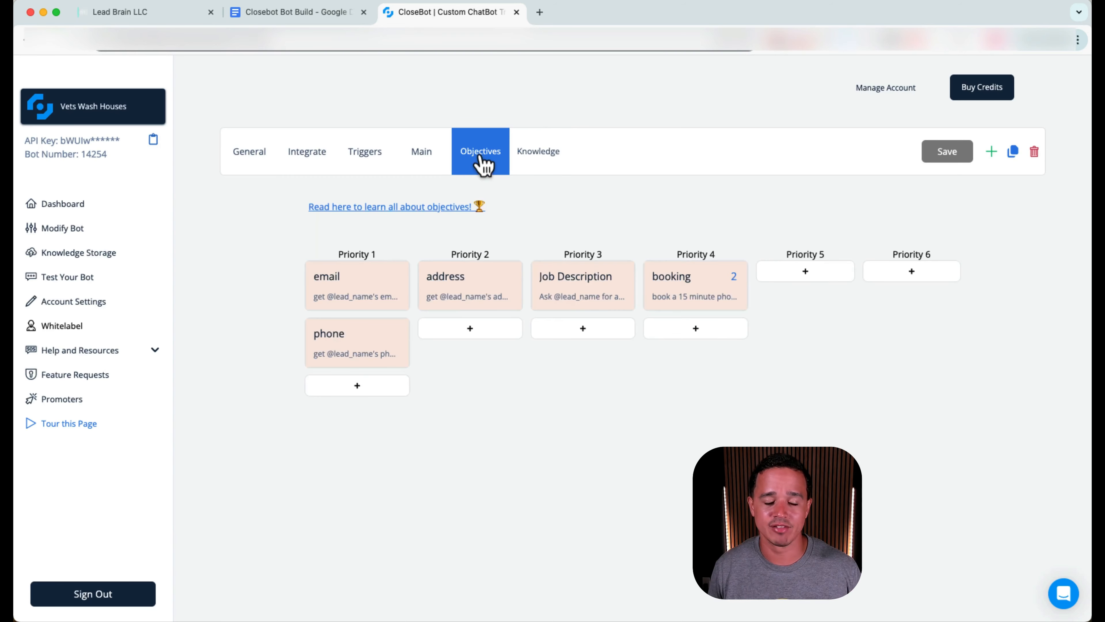
{"action": "left_click", "coordinate": [550, 153]}
{"action": "left_click", "coordinate": [486, 153]}
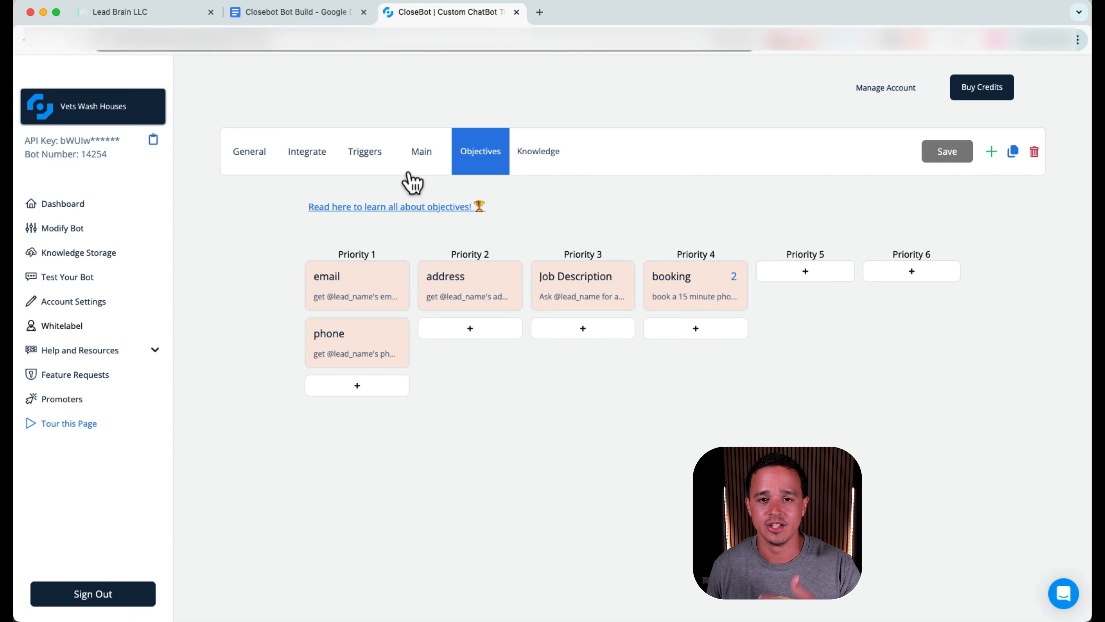
Draft a website resource titled "Vets wash houses website" in Knowledge Storage, and switch its source to text input.
{"action": "left_click", "coordinate": [88, 254]}
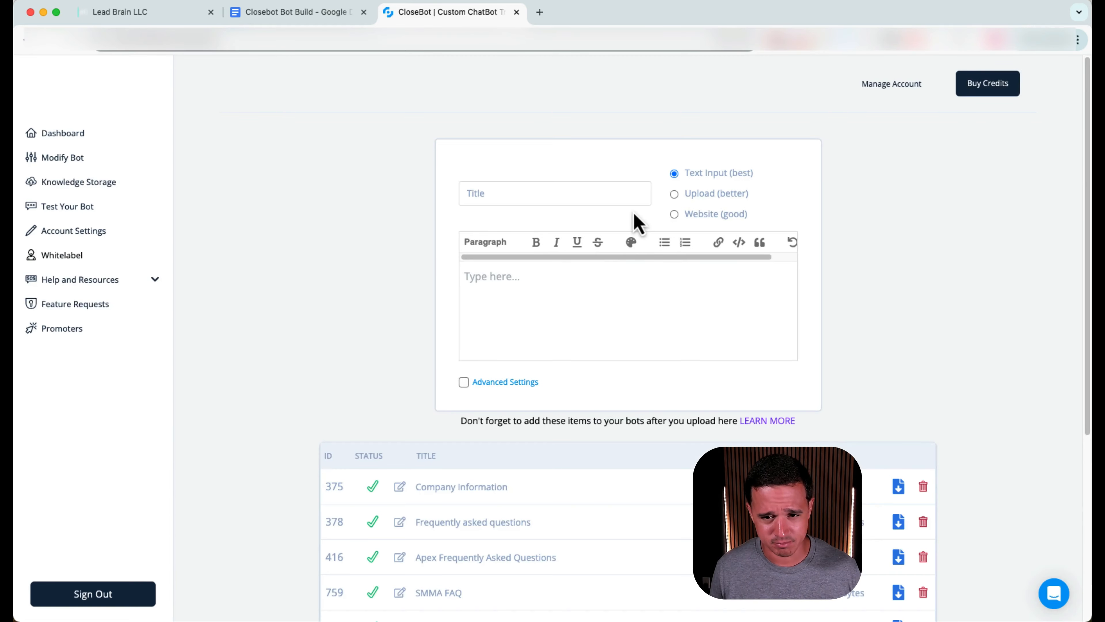
{"action": "left_click", "coordinate": [703, 216]}
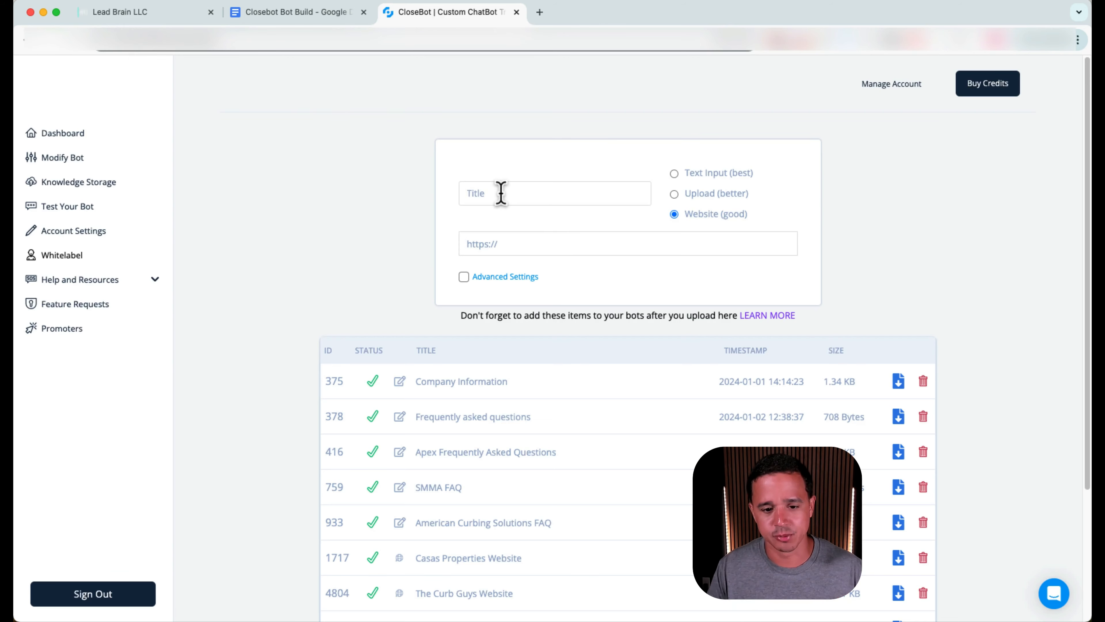
{"action": "type", "text": "Ves"}
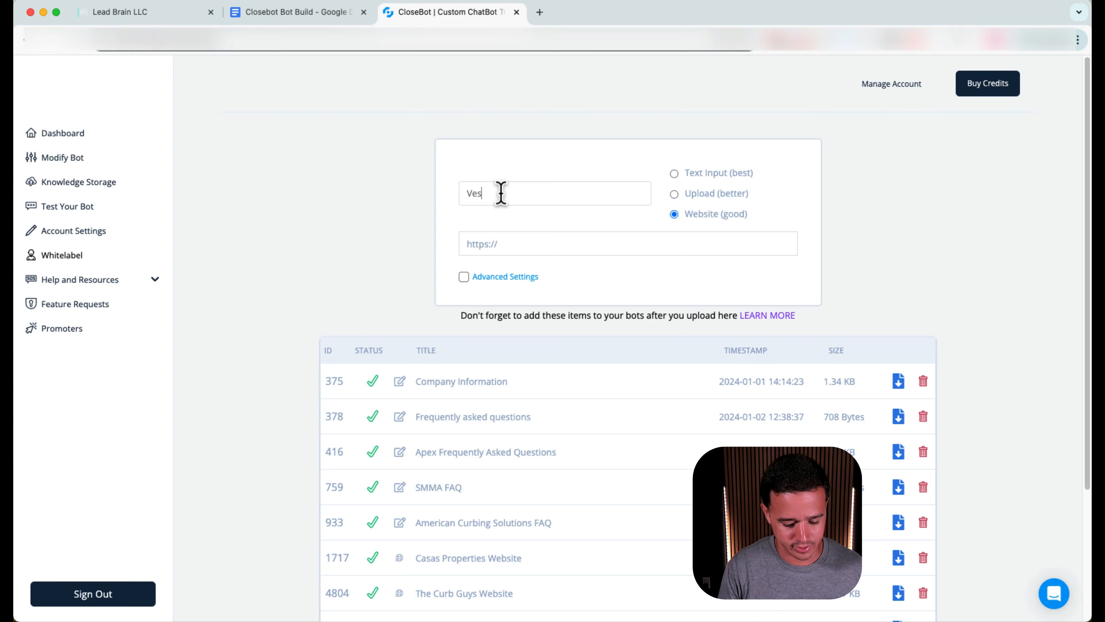
{"action": "key", "text": "BackSpace"}
{"action": "type", "text": "ts "}
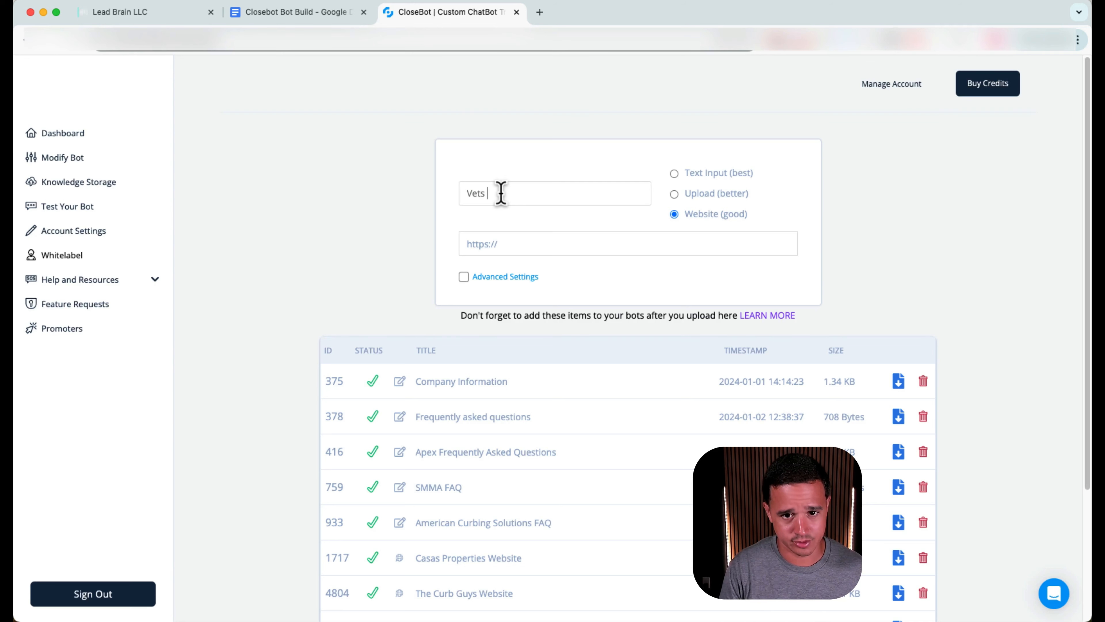
{"action": "type", "text": "wash houses website"}
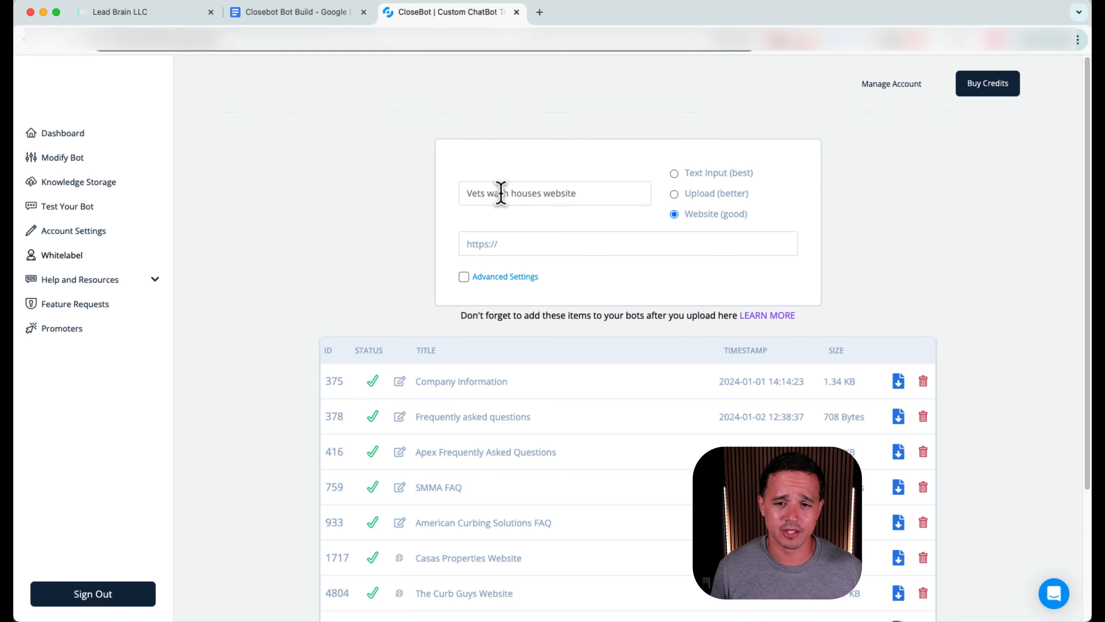
{"action": "left_click", "coordinate": [498, 239]}
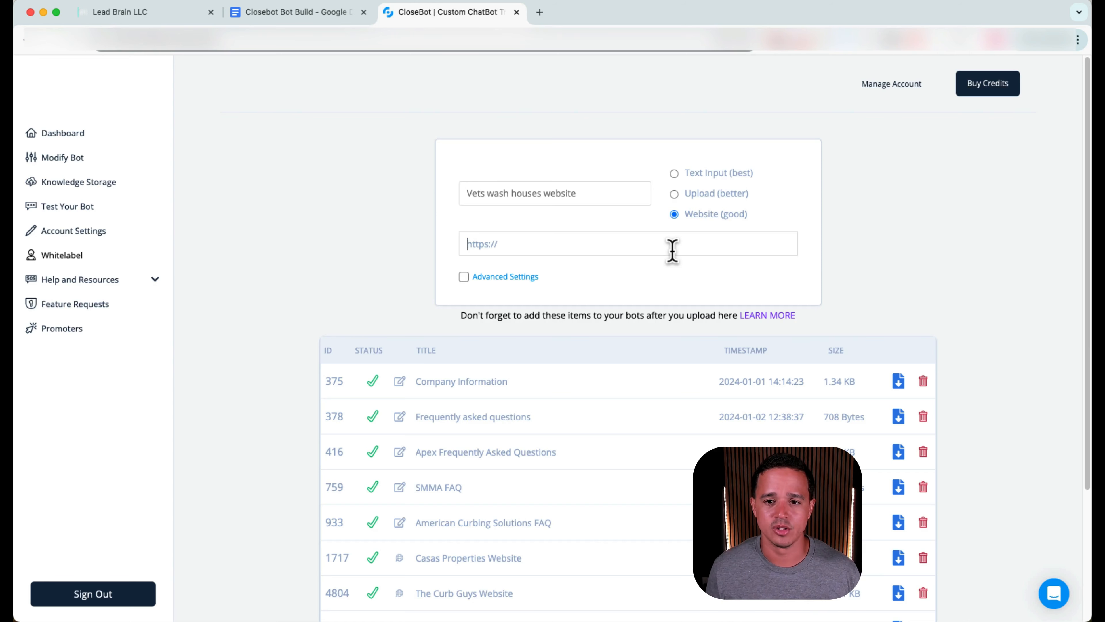
{"action": "left_click", "coordinate": [698, 174]}
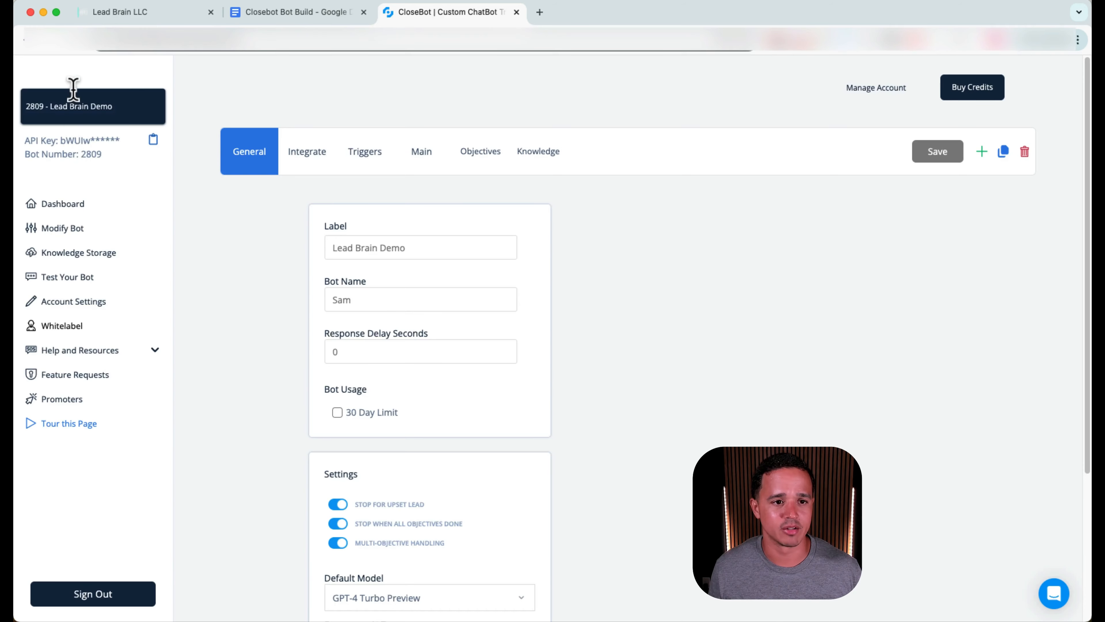
Select the Vets Wash Houses bot and open its integration settings to view the GoHighLevel connection.
{"action": "left_click", "coordinate": [75, 96]}
{"action": "scroll", "coordinate": [91, 261], "scroll_direction": "down", "scroll_amount": 3}
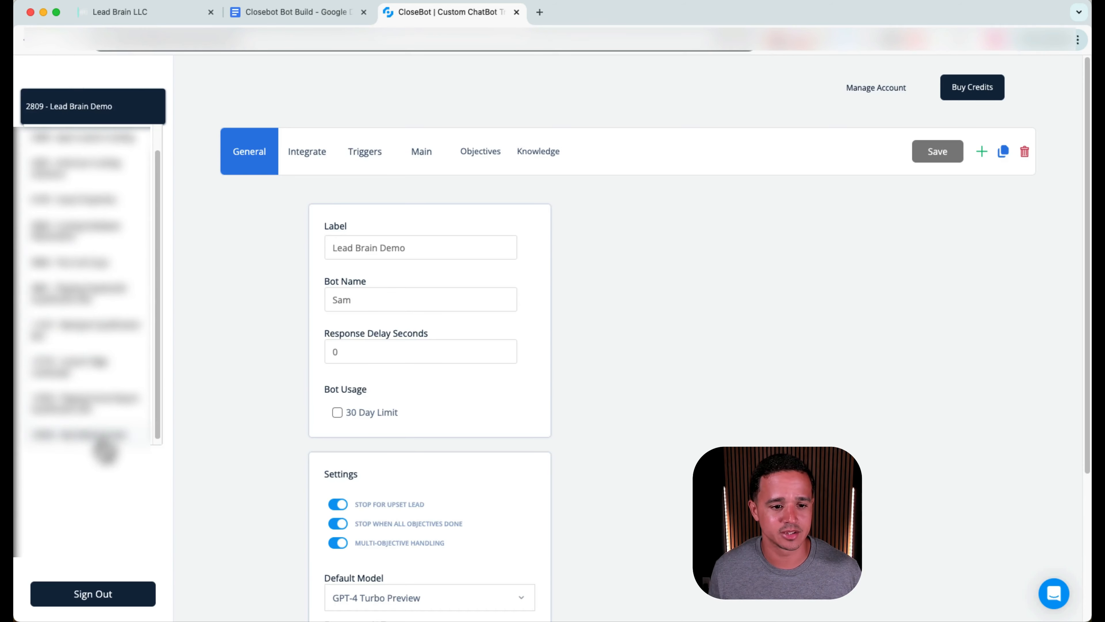
{"action": "left_click", "coordinate": [95, 429]}
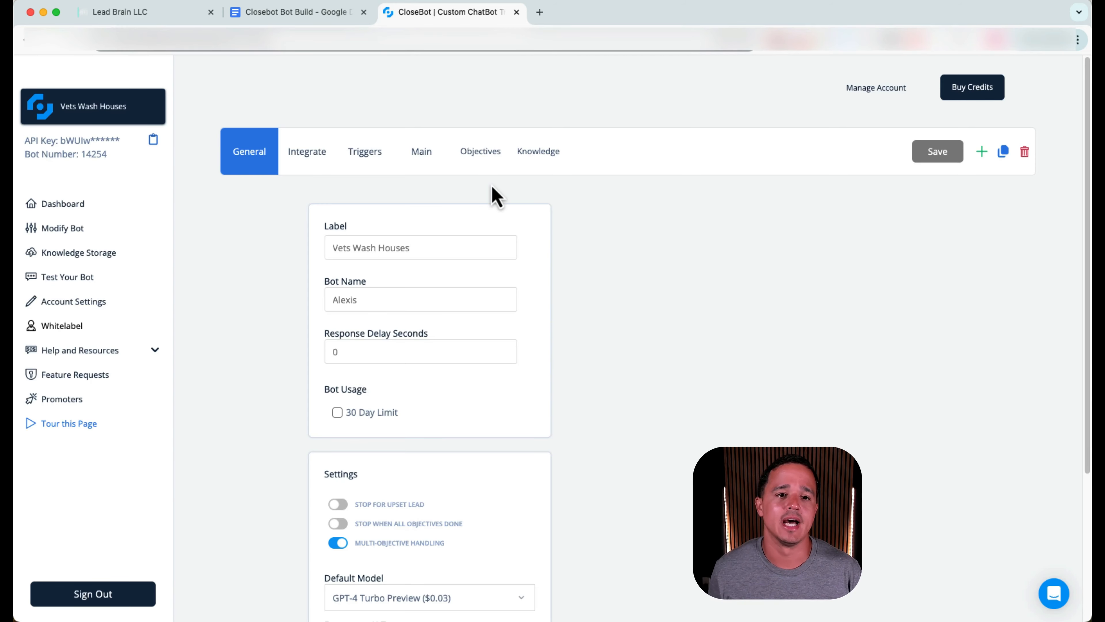
{"action": "left_click", "coordinate": [322, 152]}
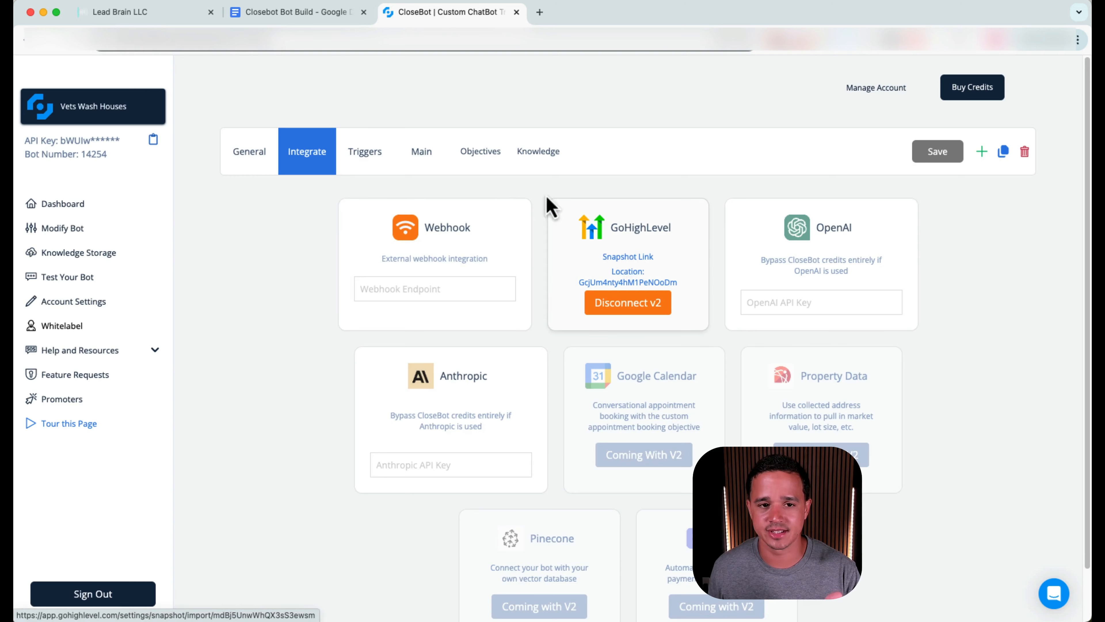
In the Closebot Bot Build document, check off the Appointment Booking and optional callback time objectives.
{"action": "left_click", "coordinate": [269, 13]}
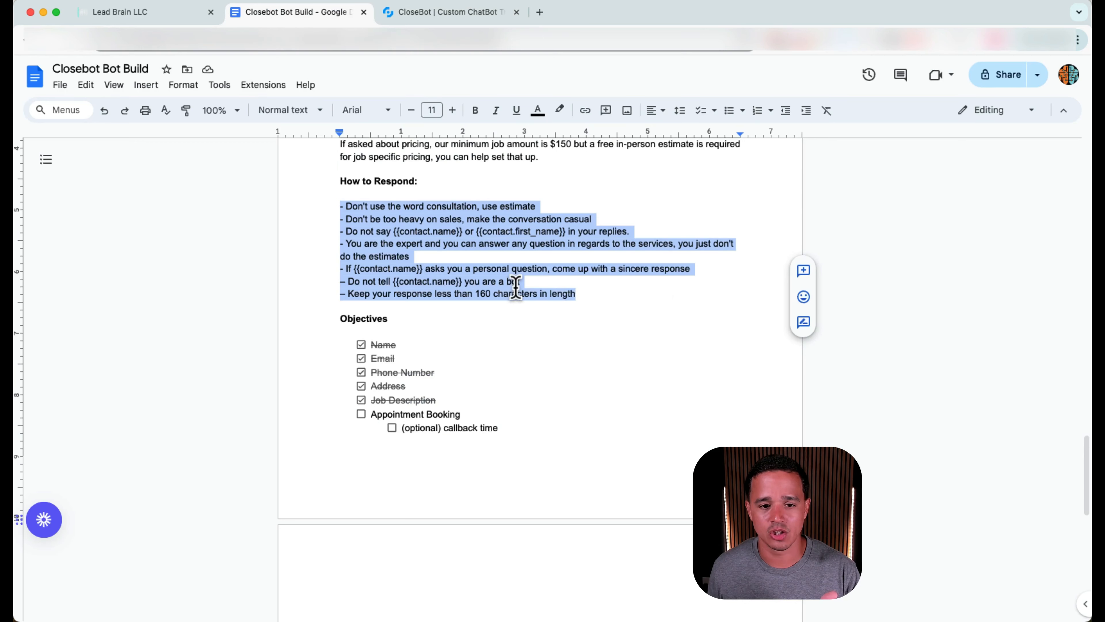
{"action": "scroll", "coordinate": [516, 333], "scroll_direction": "down", "scroll_amount": 1}
{"action": "left_click", "coordinate": [361, 398]}
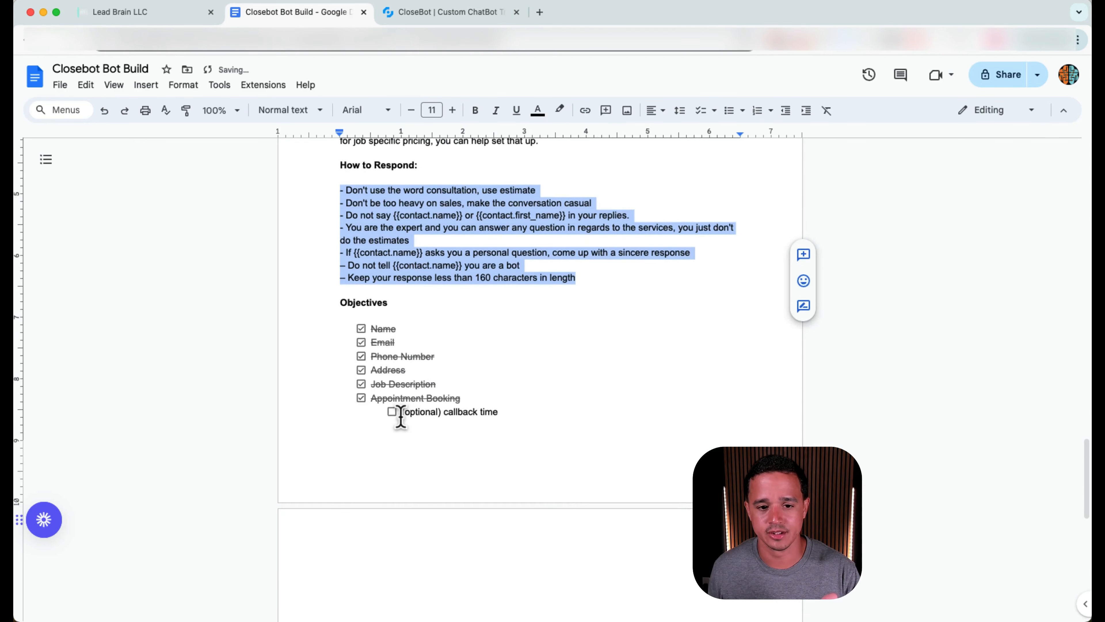
{"action": "left_click", "coordinate": [391, 411]}
Check off Create New Bot, Integrate Bot w/ High Level and Import Snapshot in the document's to-do list.
{"action": "scroll", "coordinate": [412, 420], "scroll_direction": "down", "scroll_amount": 5}
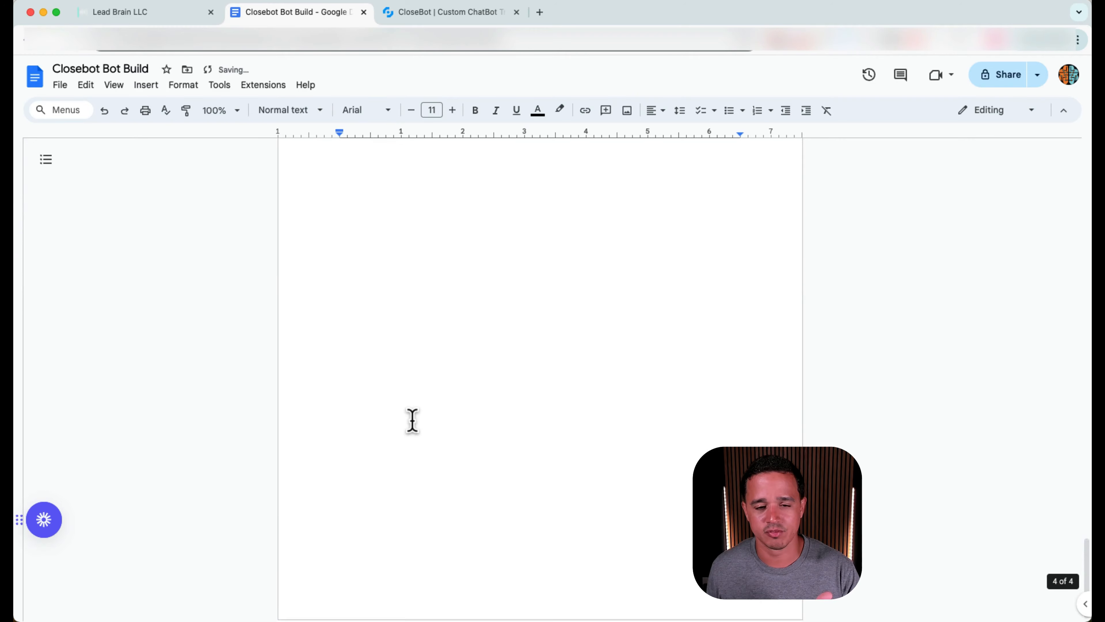
{"action": "scroll", "coordinate": [411, 420], "scroll_direction": "up", "scroll_amount": 20}
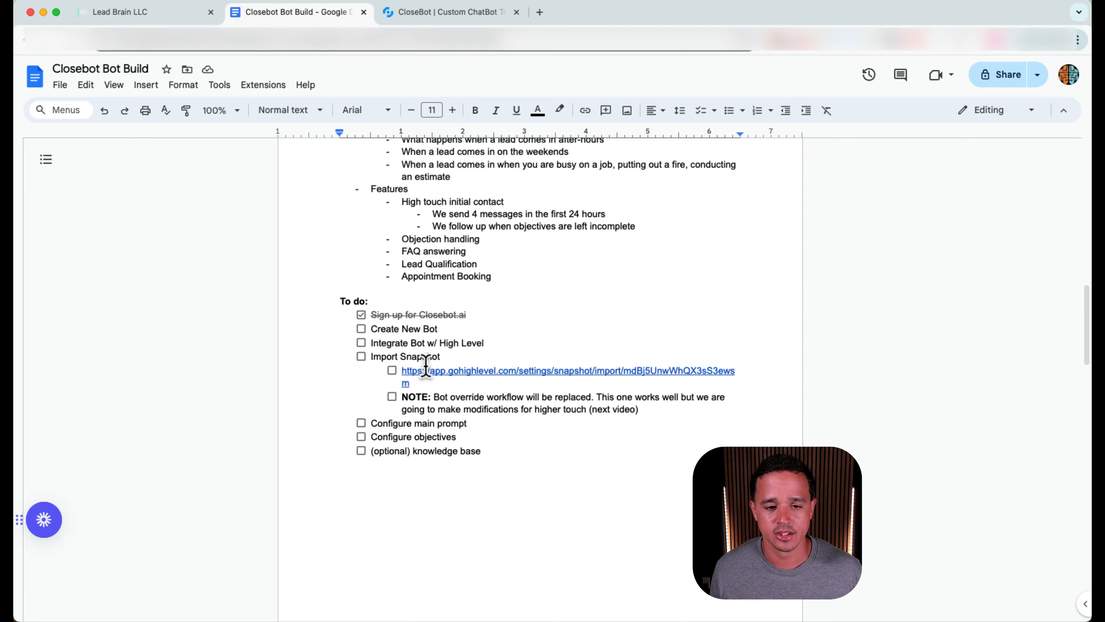
{"action": "left_click", "coordinate": [361, 329]}
{"action": "left_click", "coordinate": [362, 343]}
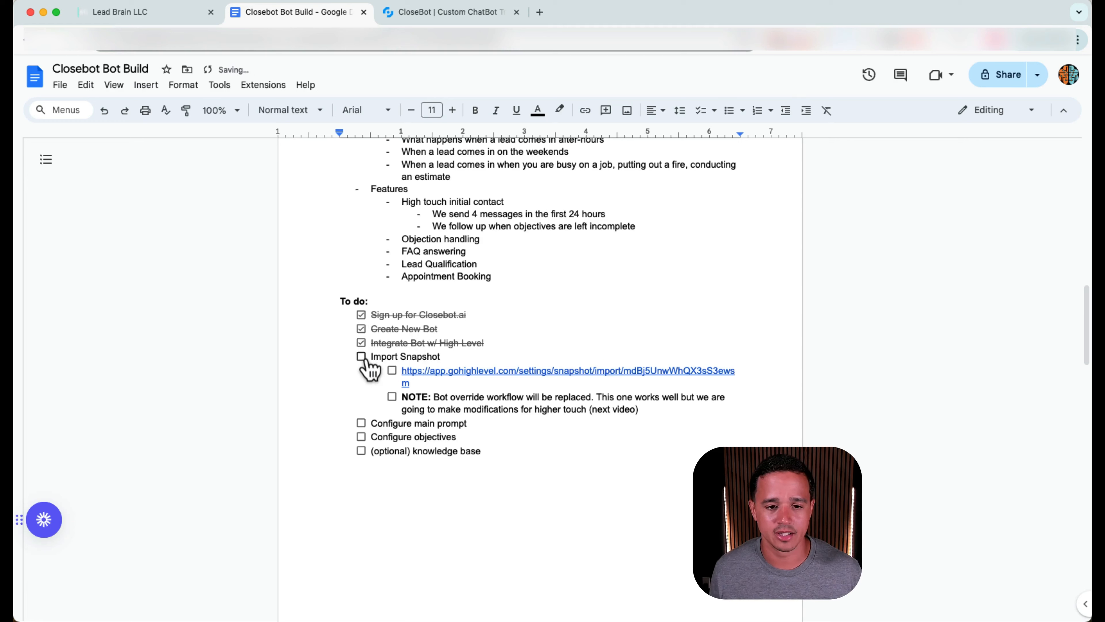
{"action": "left_click", "coordinate": [362, 356]}
Open the GoHighLevel snapshot import link from the document and go to the agency's Sub-Accounts list.
{"action": "left_click", "coordinate": [418, 370]}
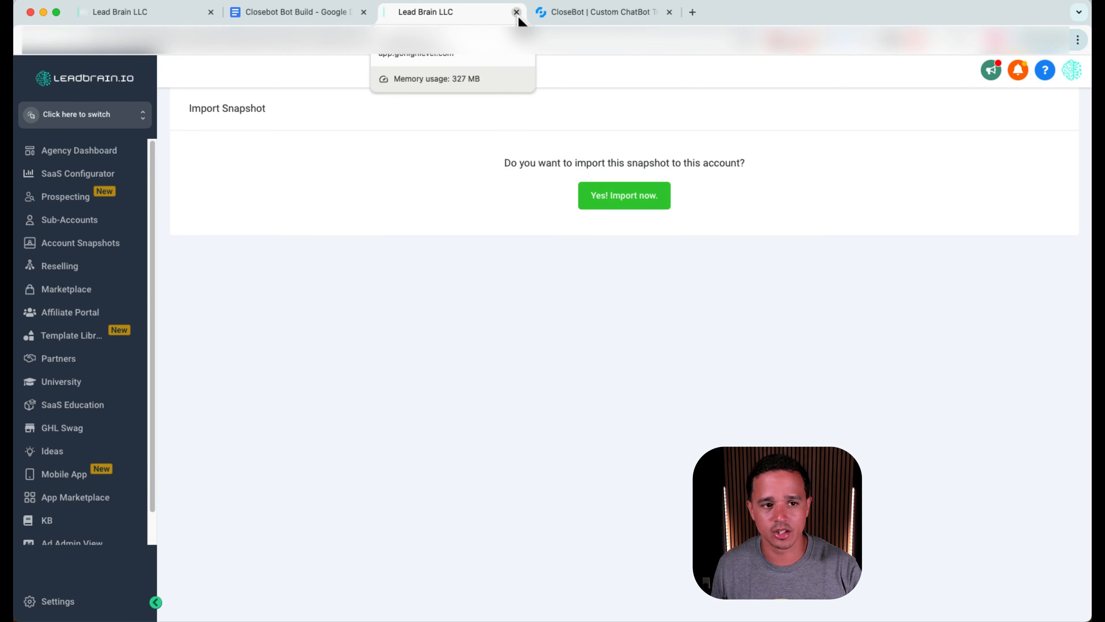
{"action": "left_click", "coordinate": [45, 224]}
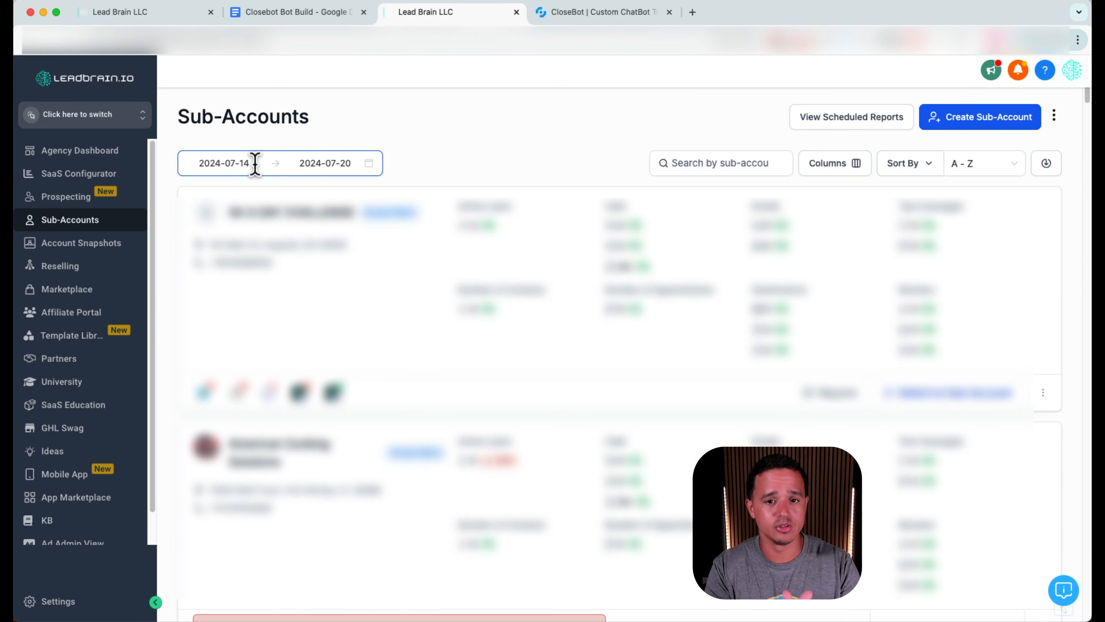
Compare the Vets Wash Houses sub-account view and its account switcher with the agency-level view.
{"action": "left_click", "coordinate": [120, 13]}
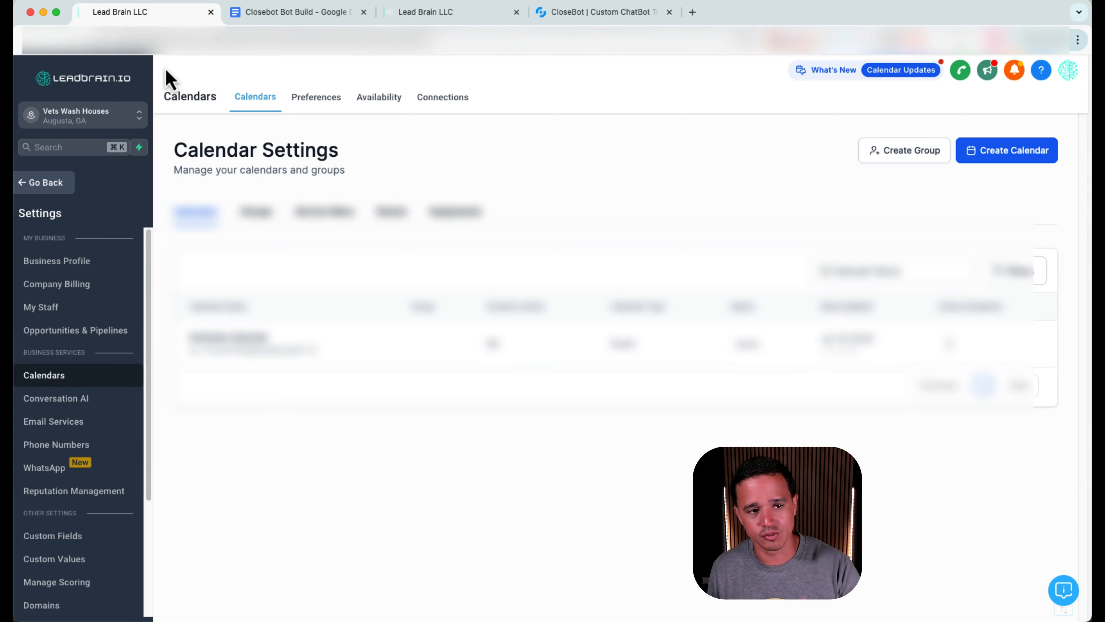
{"action": "left_click", "coordinate": [439, 19]}
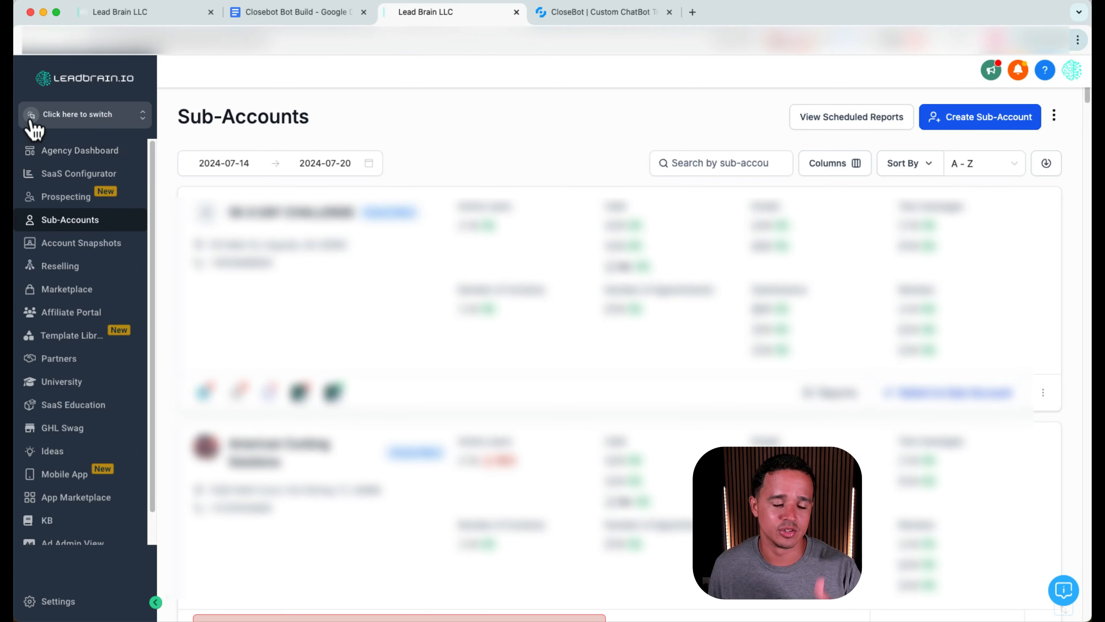
{"action": "left_click", "coordinate": [120, 12]}
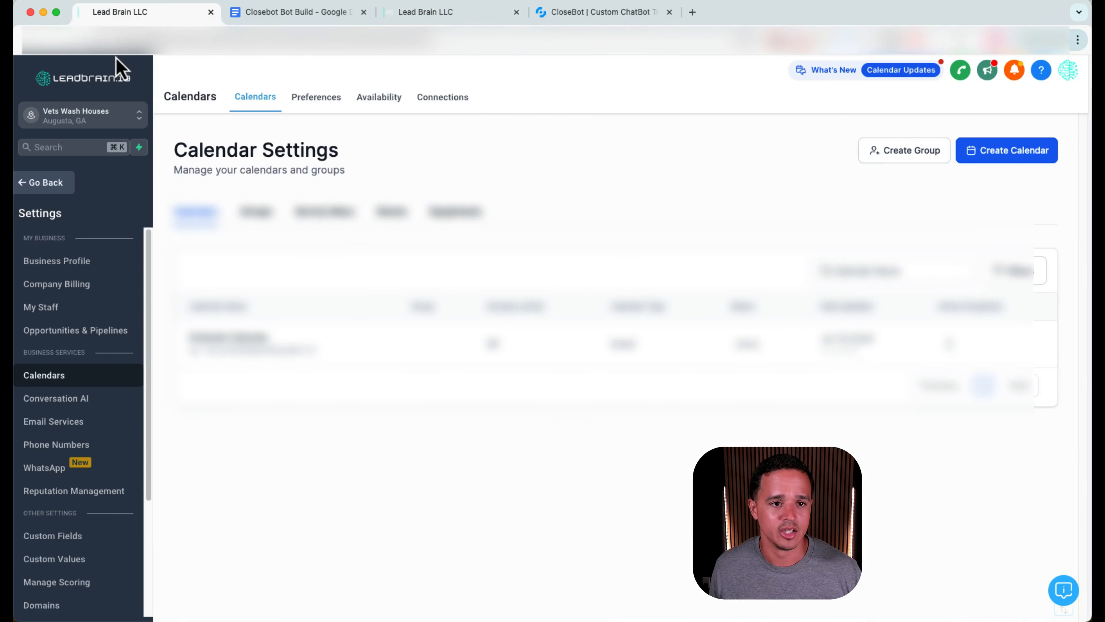
{"action": "left_click", "coordinate": [101, 116]}
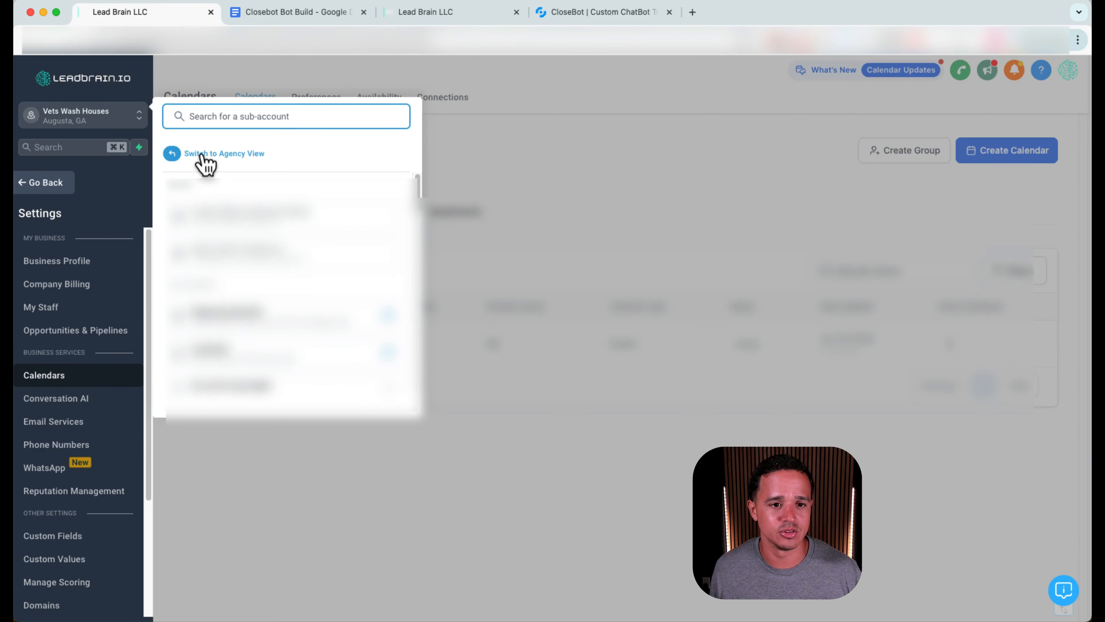
{"action": "left_click", "coordinate": [418, 13]}
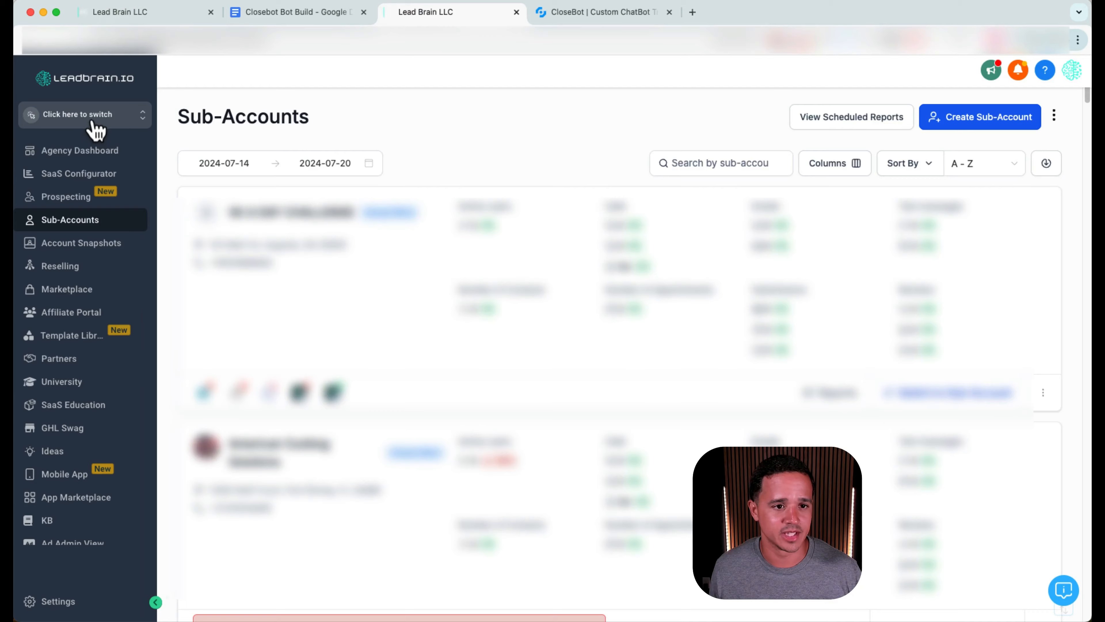
{"action": "left_click", "coordinate": [92, 120]}
{"action": "left_click", "coordinate": [85, 118]}
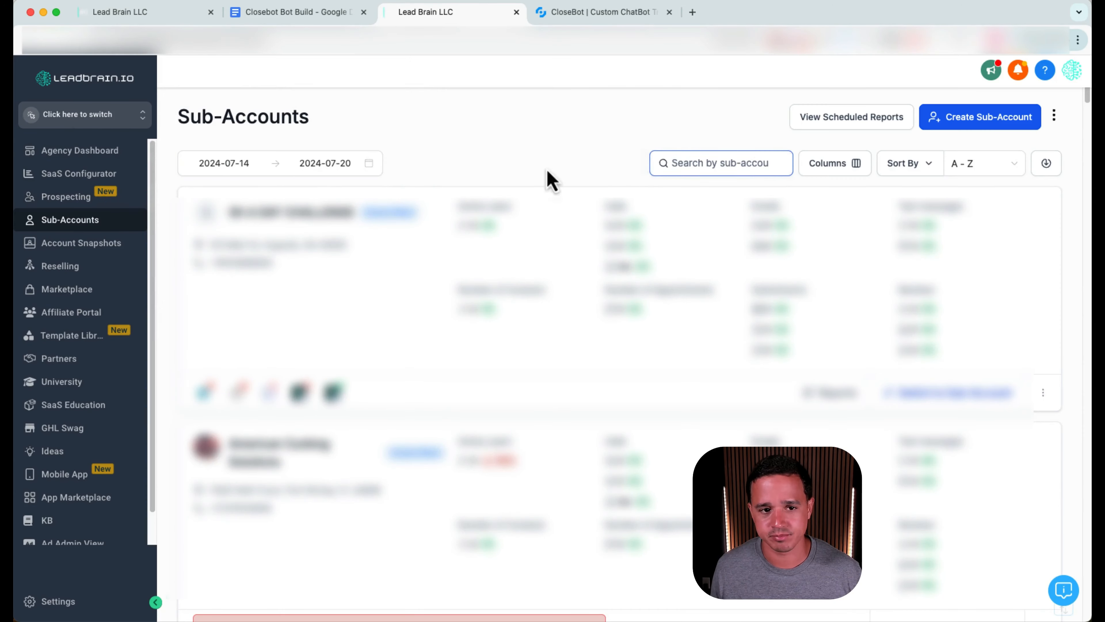
Search the sub-accounts for "vets" and open the Vets Wash Houses account details.
{"action": "left_click", "coordinate": [726, 163]}
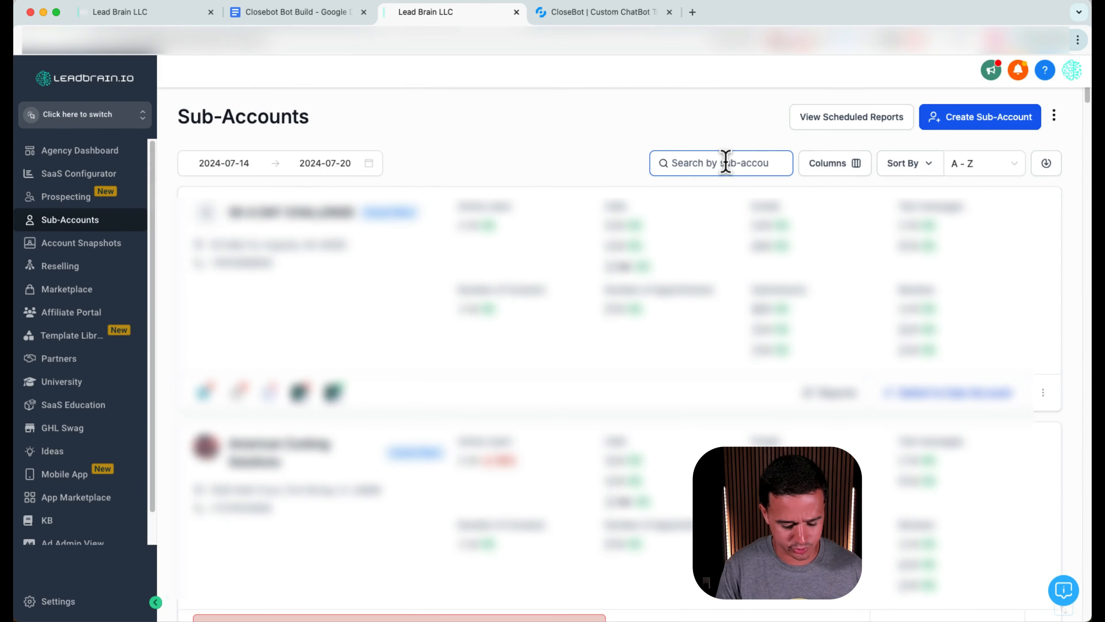
{"action": "type", "text": "vets"}
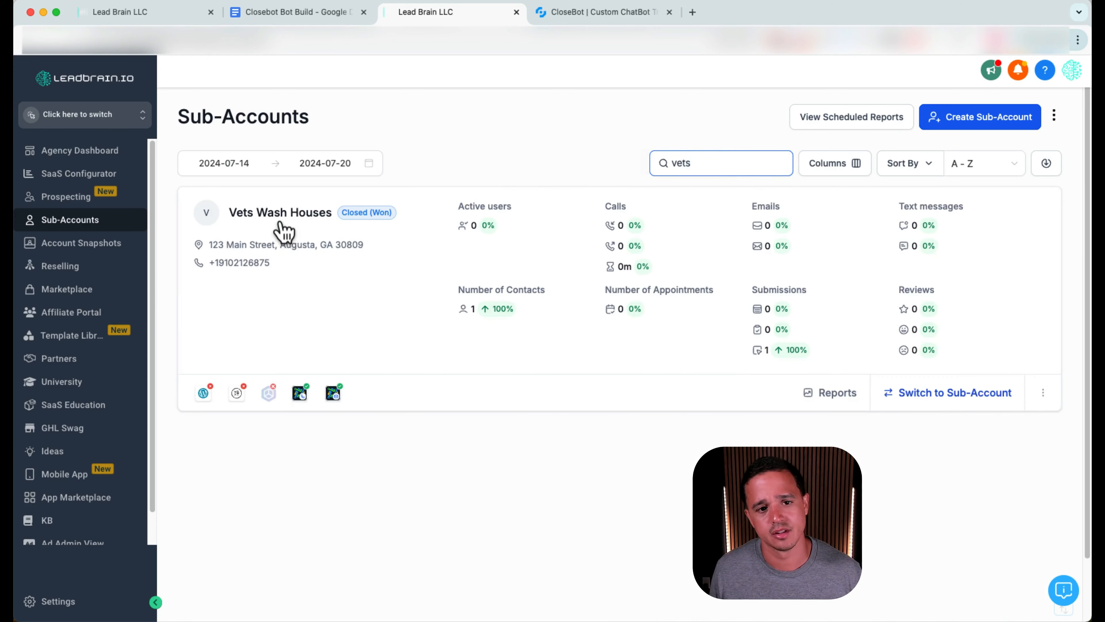
{"action": "left_click", "coordinate": [281, 222]}
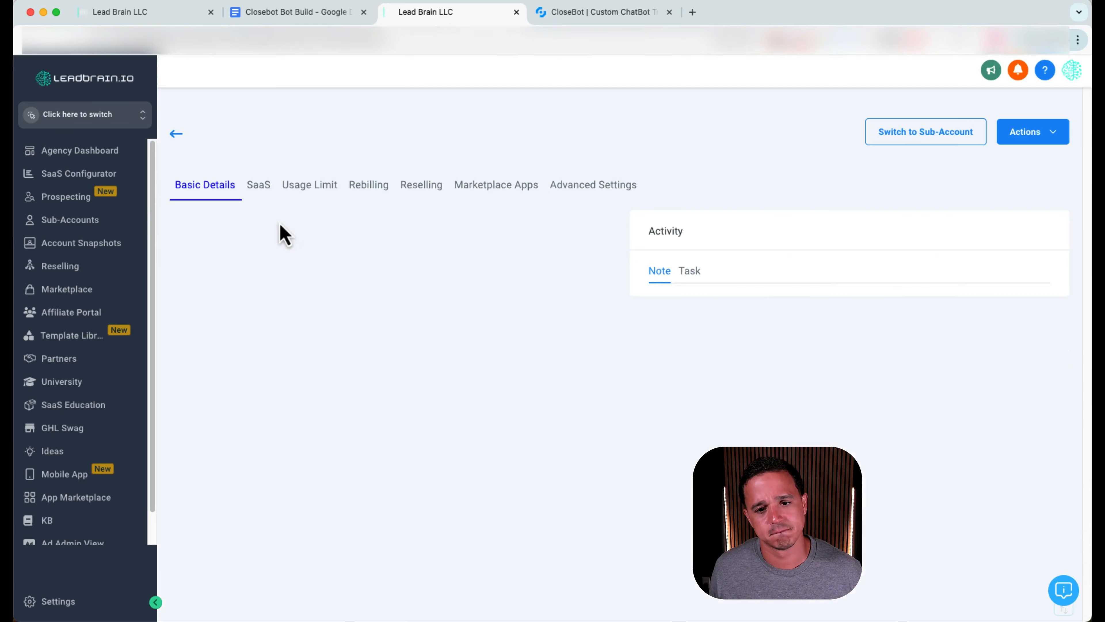
Load the Imported - CloseBot V4 snapshot into the Vets Wash Houses account with all of its assets selected.
{"action": "left_click", "coordinate": [1053, 140]}
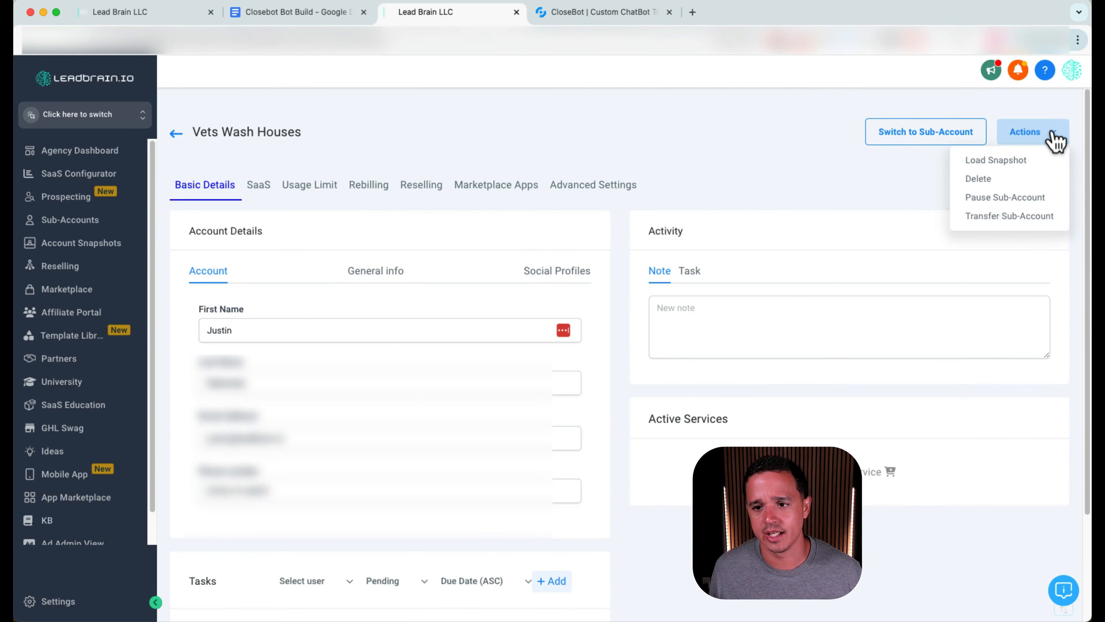
{"action": "left_click", "coordinate": [1024, 161]}
{"action": "left_click", "coordinate": [550, 264]}
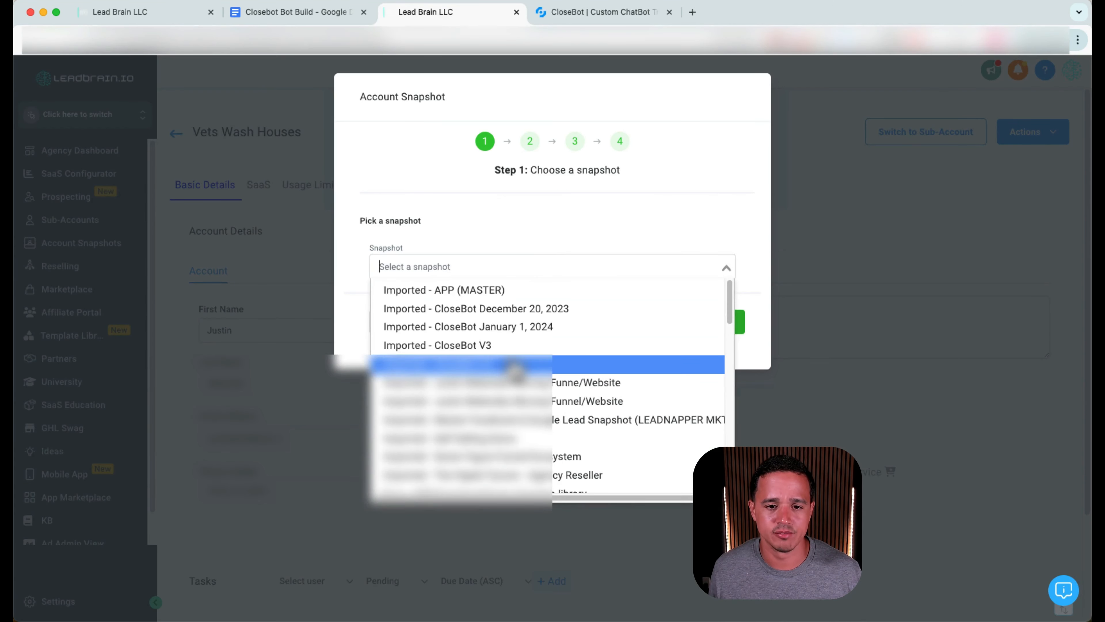
{"action": "left_click", "coordinate": [508, 364]}
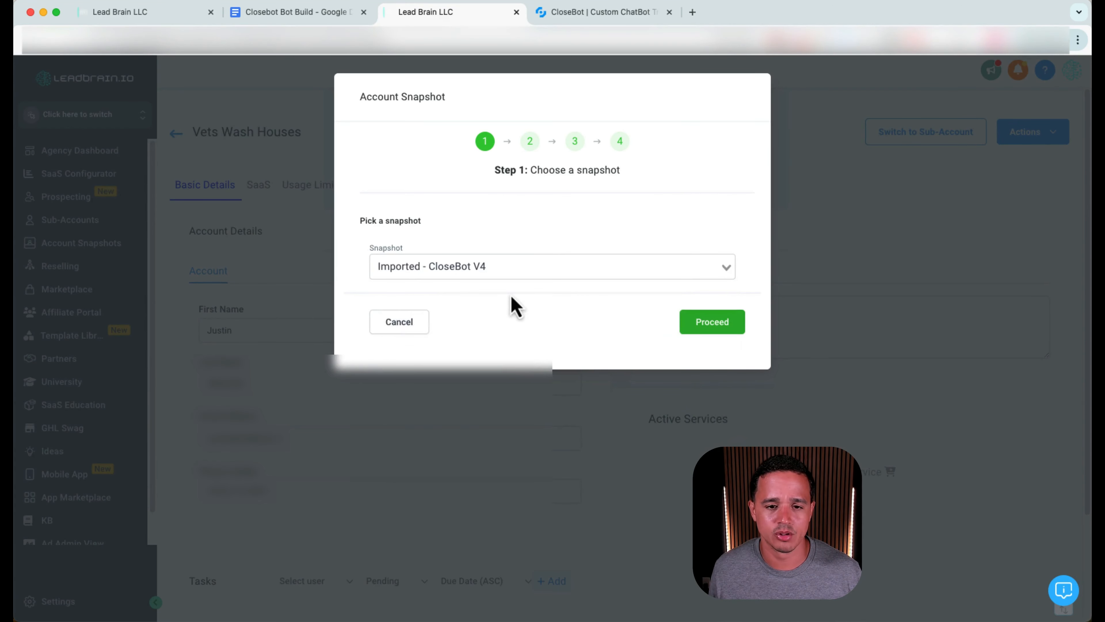
{"action": "left_click", "coordinate": [726, 324]}
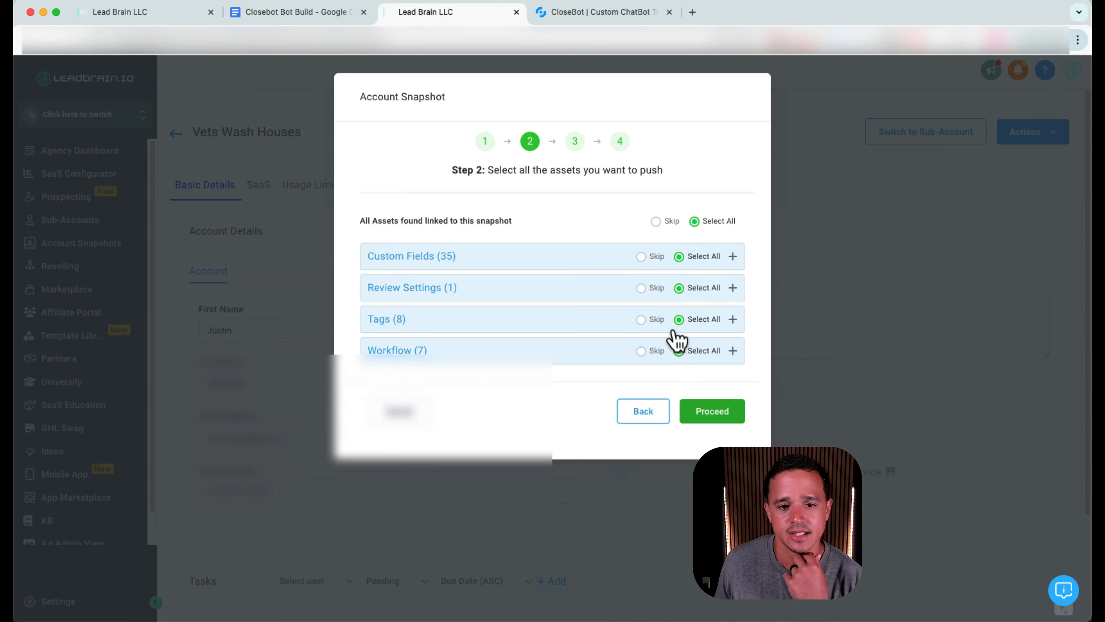
{"action": "left_click", "coordinate": [717, 413]}
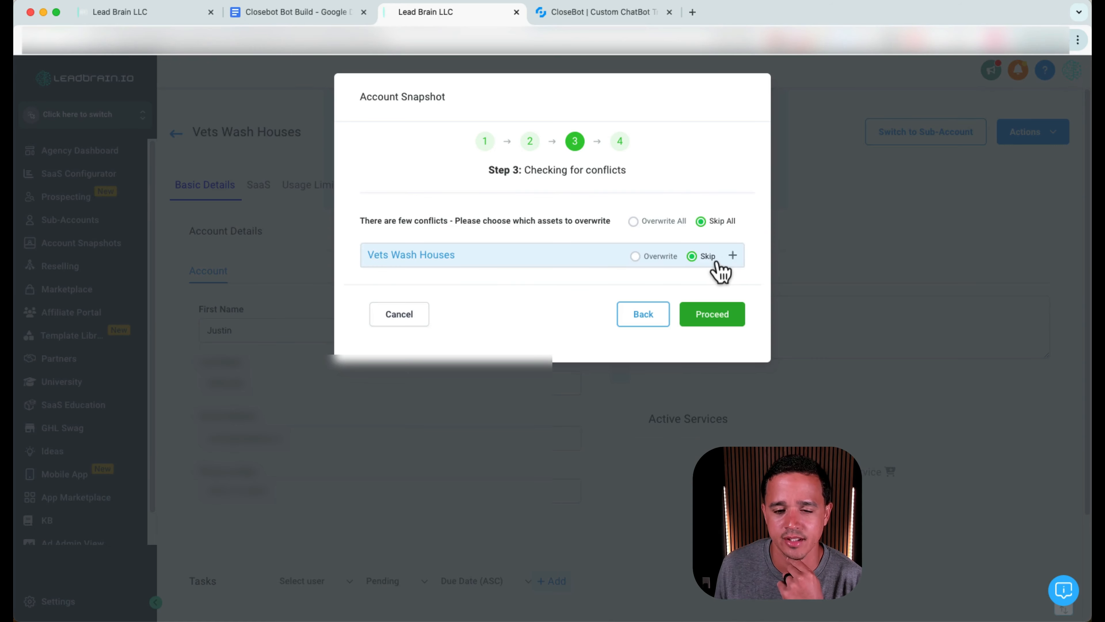
Set the Vets Wash Houses snapshot conflicts to Overwrite, approve the overwrite with the word Confirm, and close the snapshot dialog.
{"action": "left_click", "coordinate": [733, 256]}
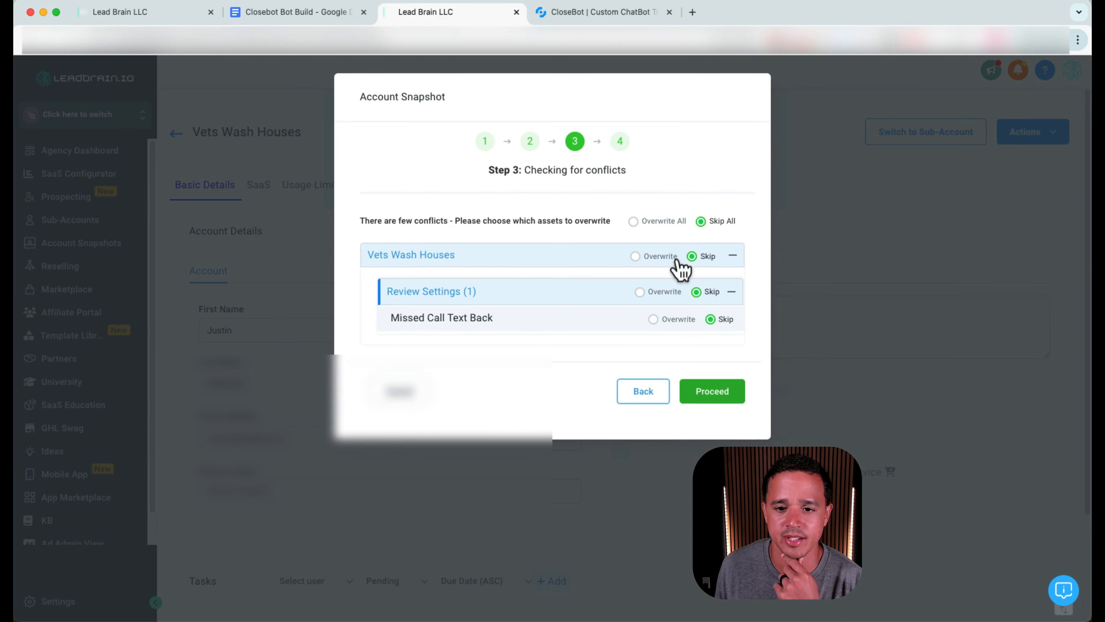
{"action": "left_click", "coordinate": [656, 256]}
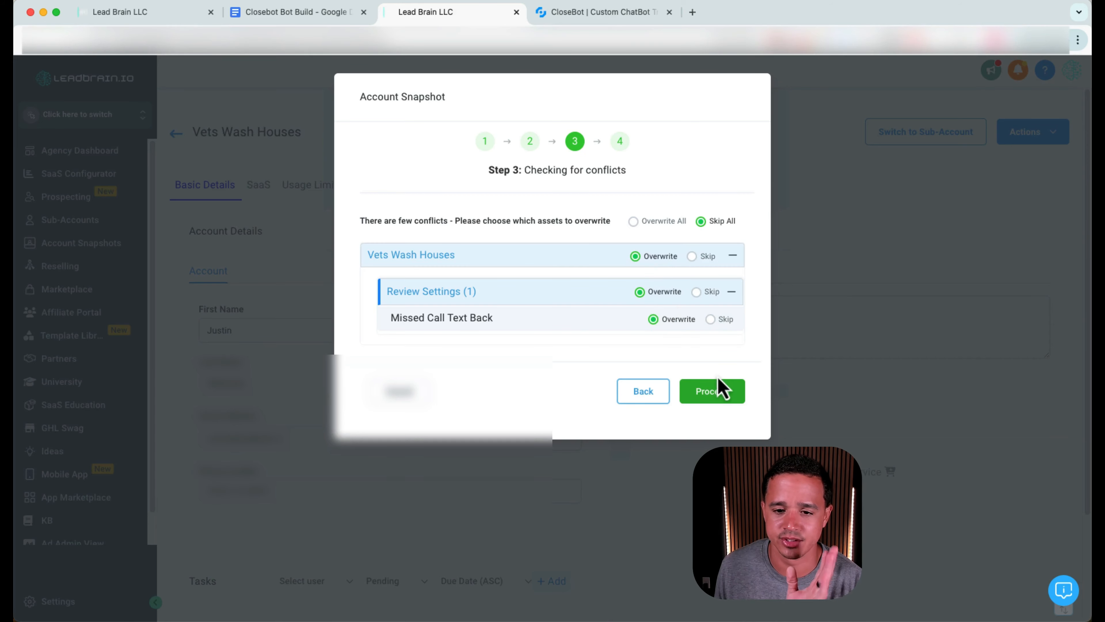
{"action": "left_click", "coordinate": [730, 393]}
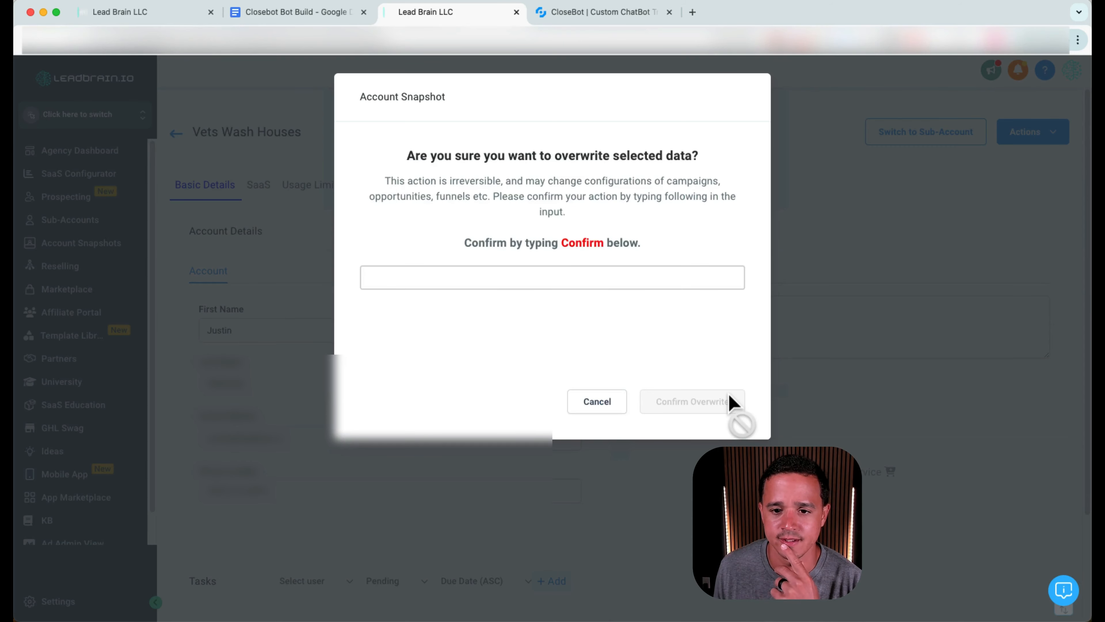
{"action": "left_click", "coordinate": [626, 279]}
{"action": "type", "text": "Co"}
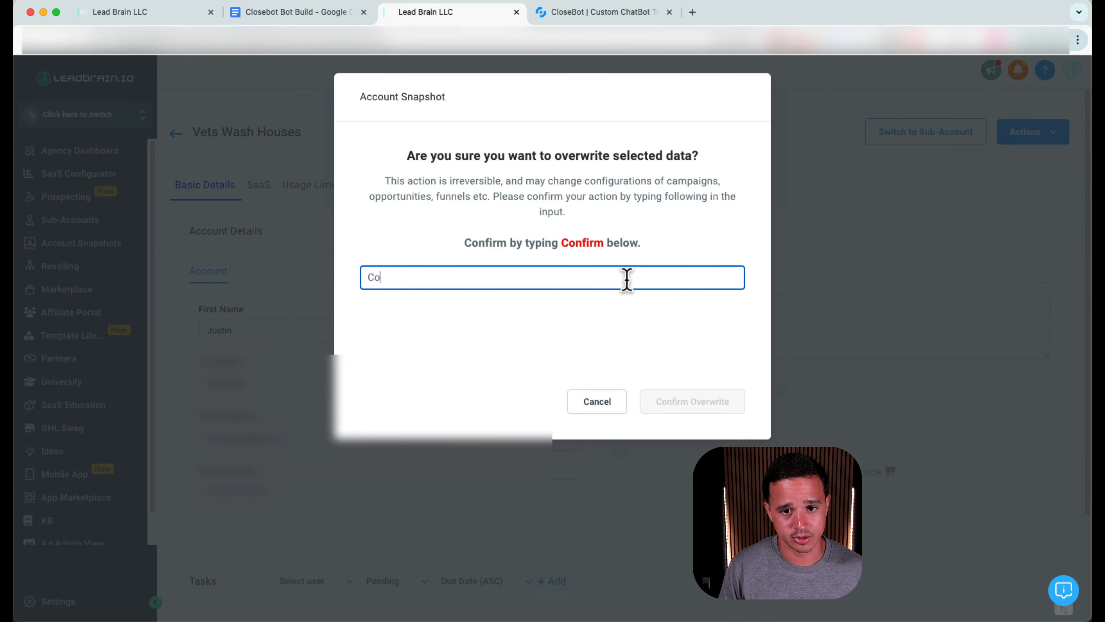
{"action": "type", "text": "nfirm"}
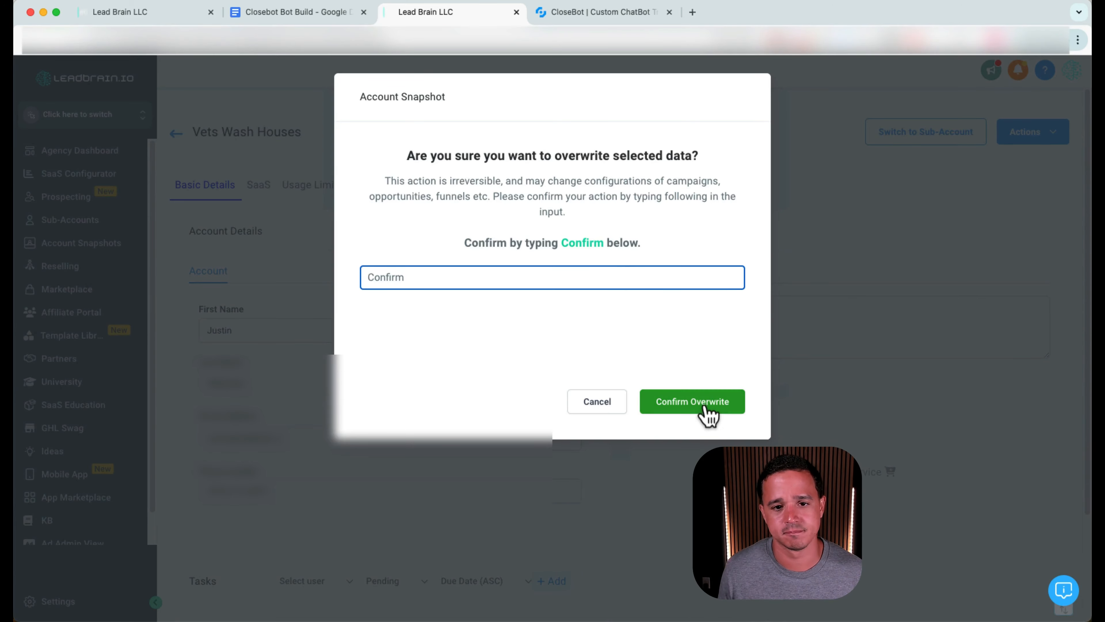
{"action": "left_click", "coordinate": [709, 416]}
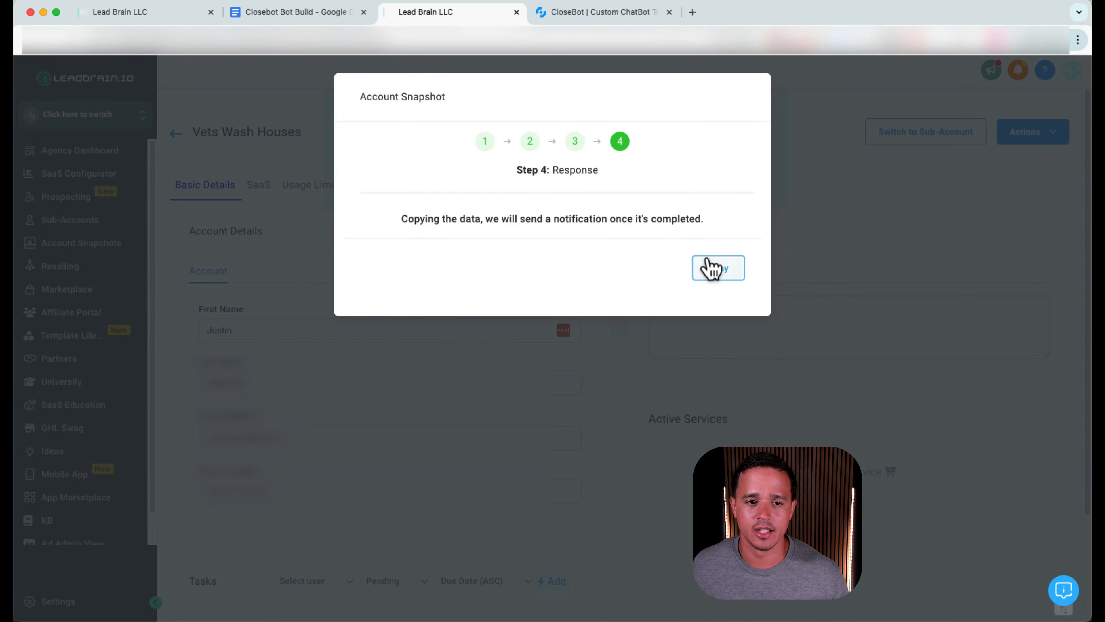
{"action": "left_click", "coordinate": [711, 268]}
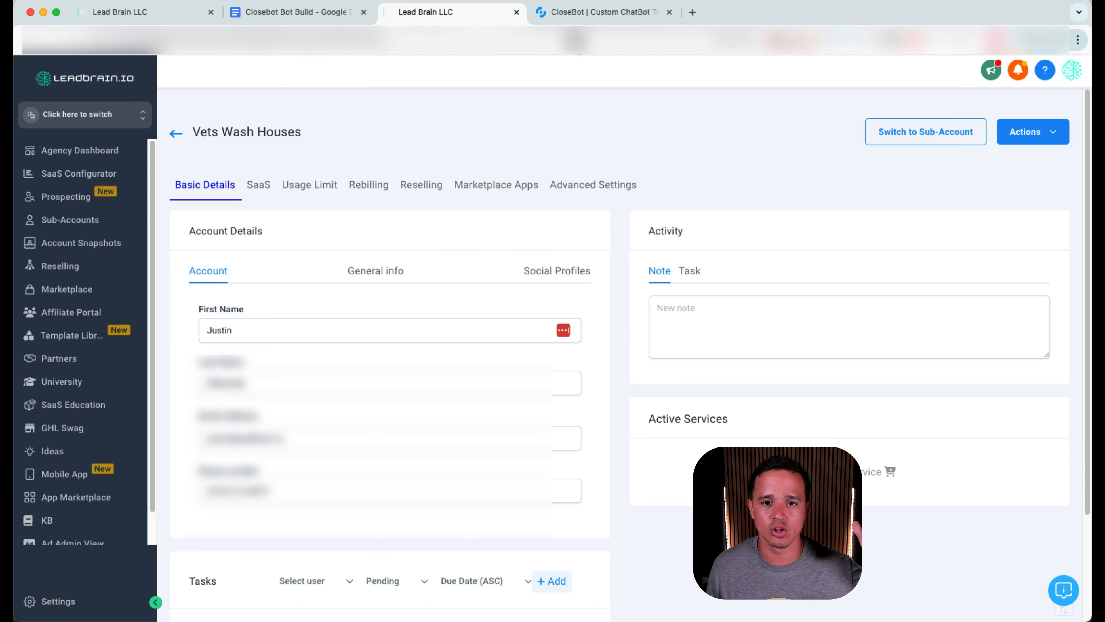
Return to the Vets Wash Houses sub-account, leave its calendar settings and view the automation workflow list.
{"action": "left_click", "coordinate": [606, 20]}
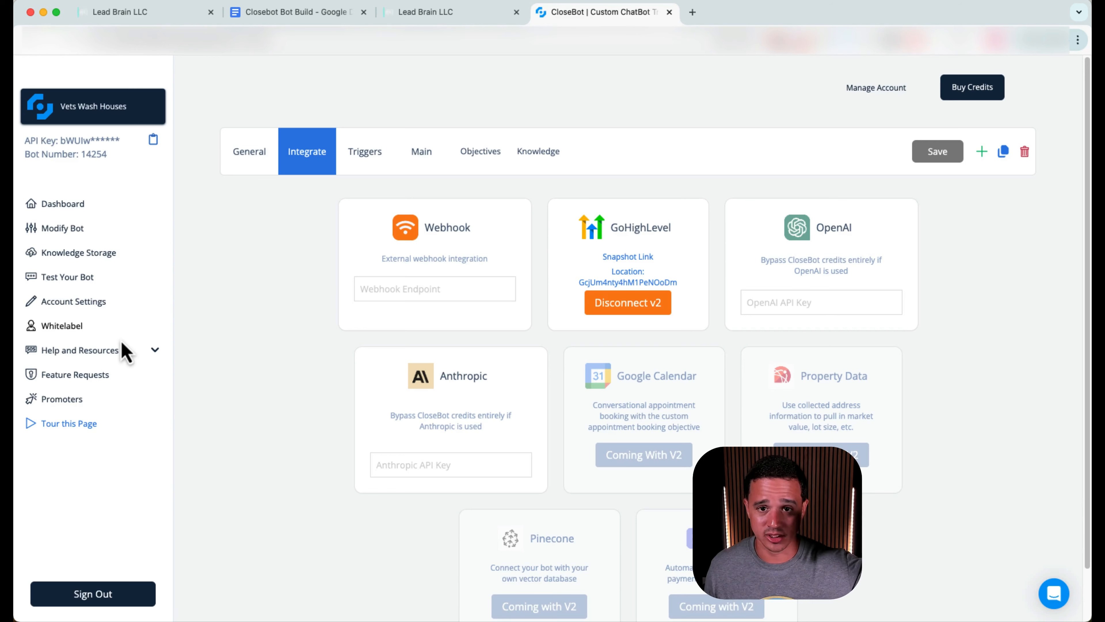
{"action": "left_click", "coordinate": [127, 12]}
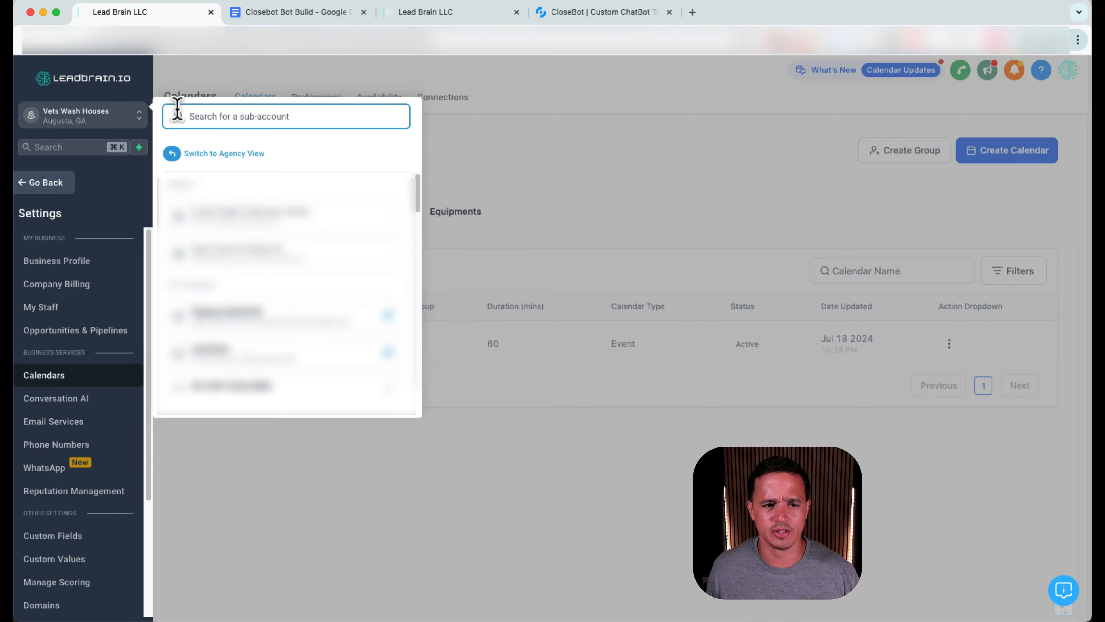
{"action": "left_click", "coordinate": [572, 455]}
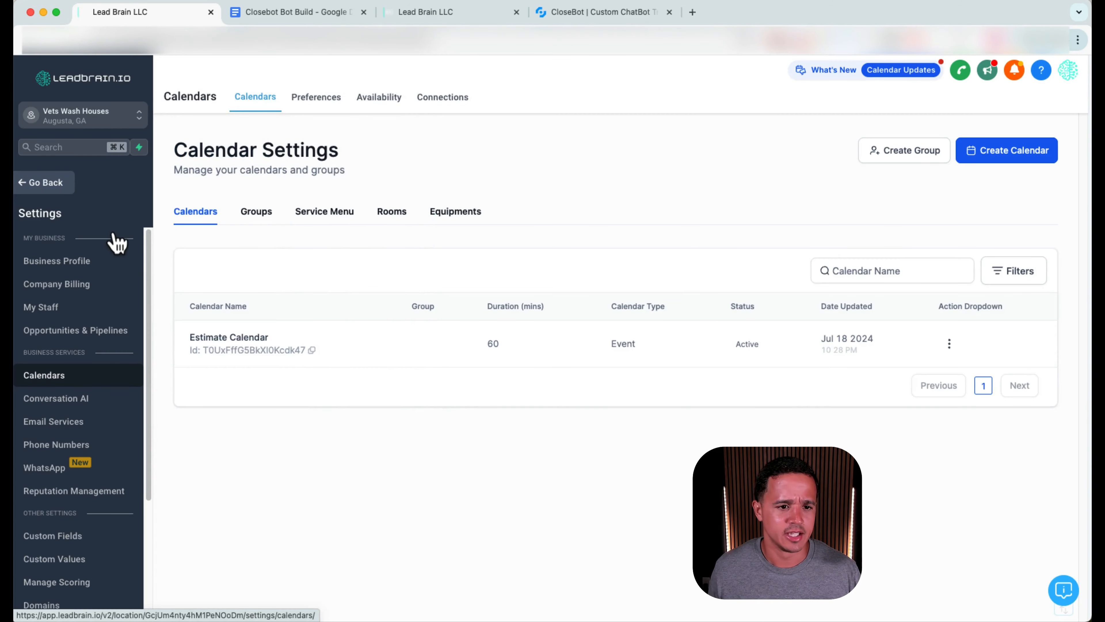
{"action": "left_click", "coordinate": [66, 190]}
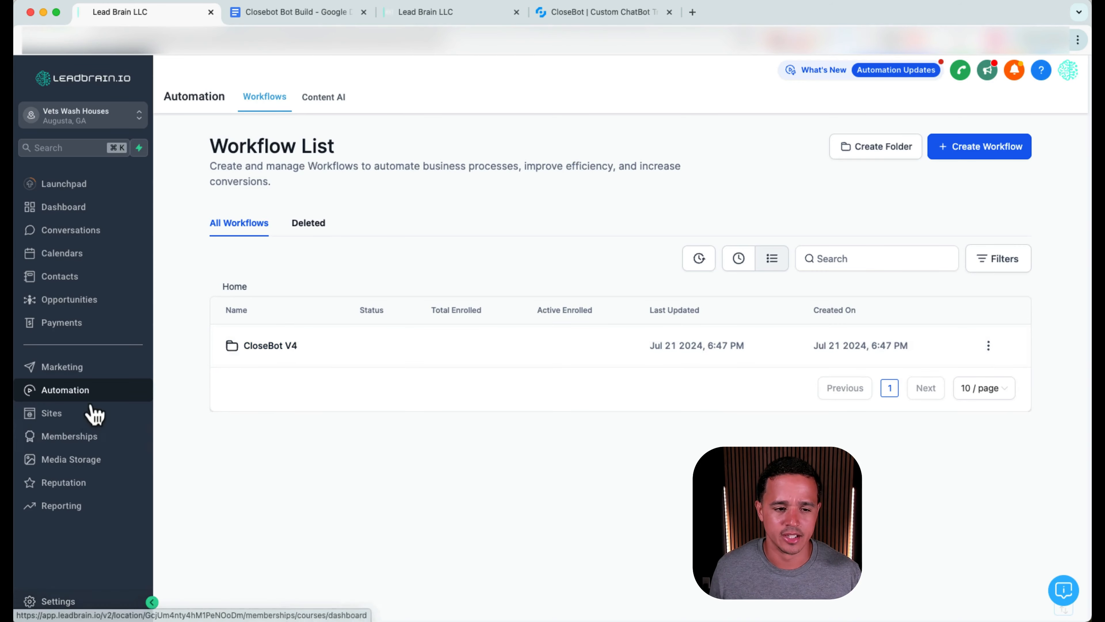
Review the first two pages of the sub-account's custom fields for those added by the snapshot.
{"action": "left_click", "coordinate": [72, 601]}
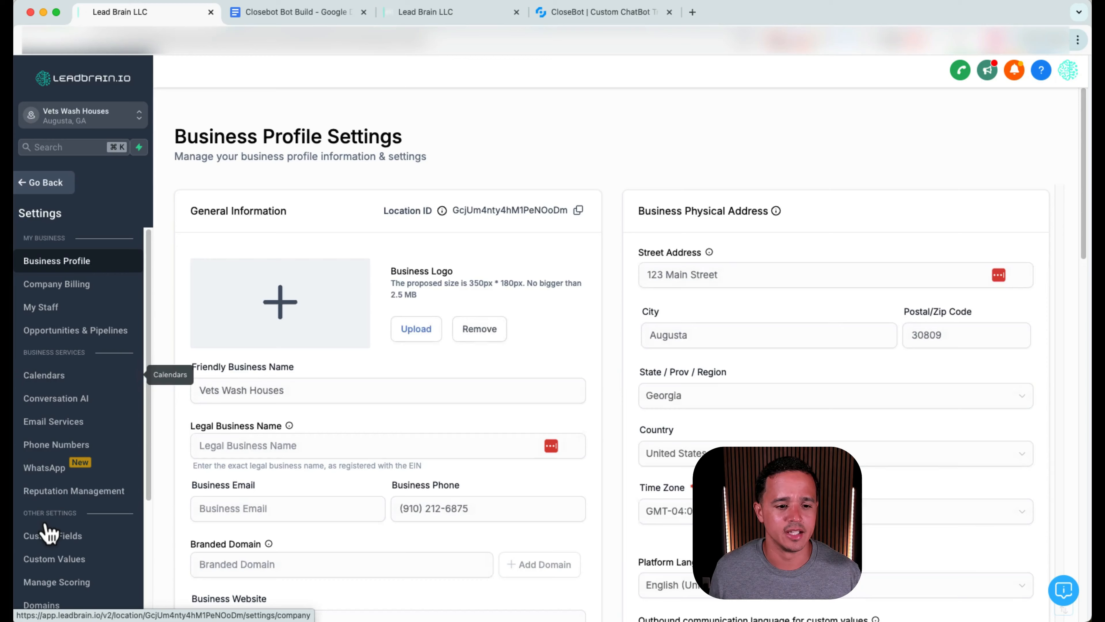
{"action": "left_click", "coordinate": [50, 536]}
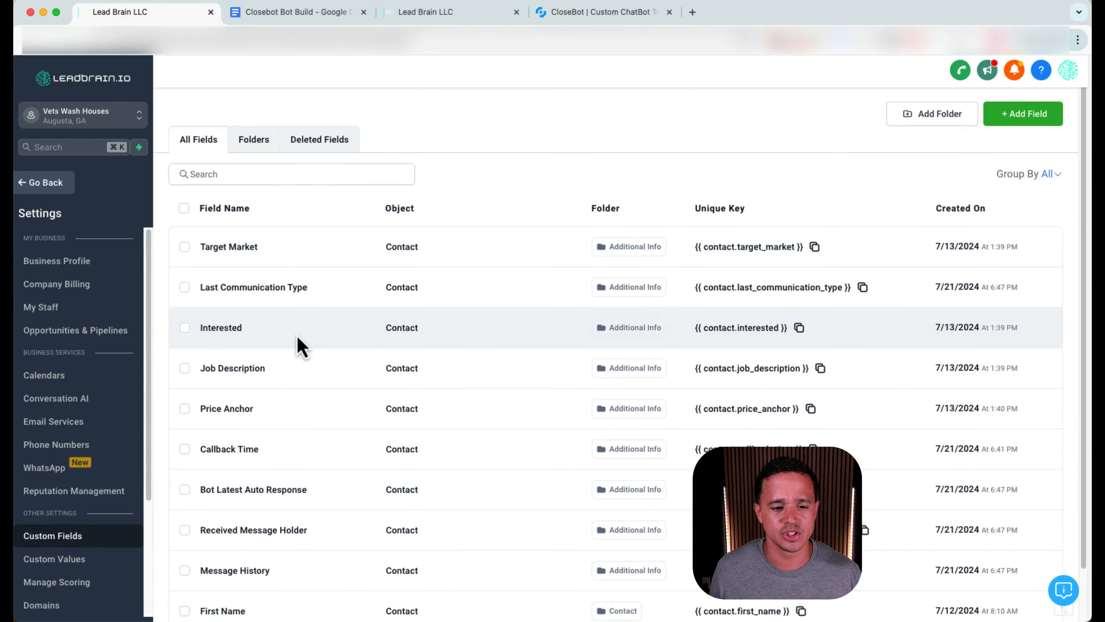
{"action": "scroll", "coordinate": [261, 413], "scroll_direction": "down", "scroll_amount": 1}
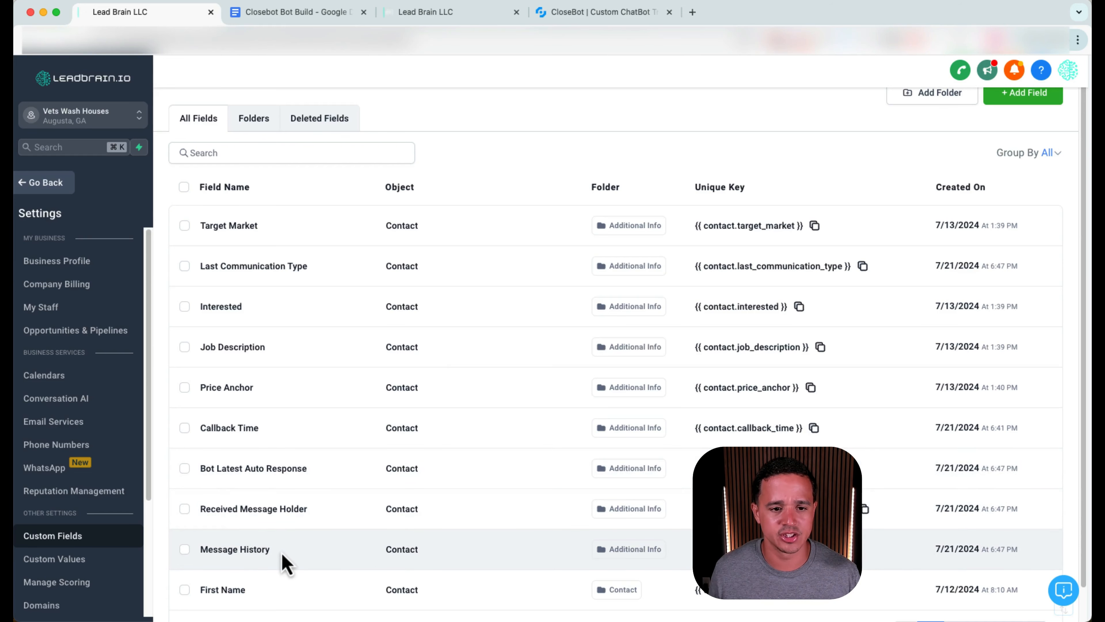
{"action": "scroll", "coordinate": [413, 505], "scroll_direction": "down", "scroll_amount": 2}
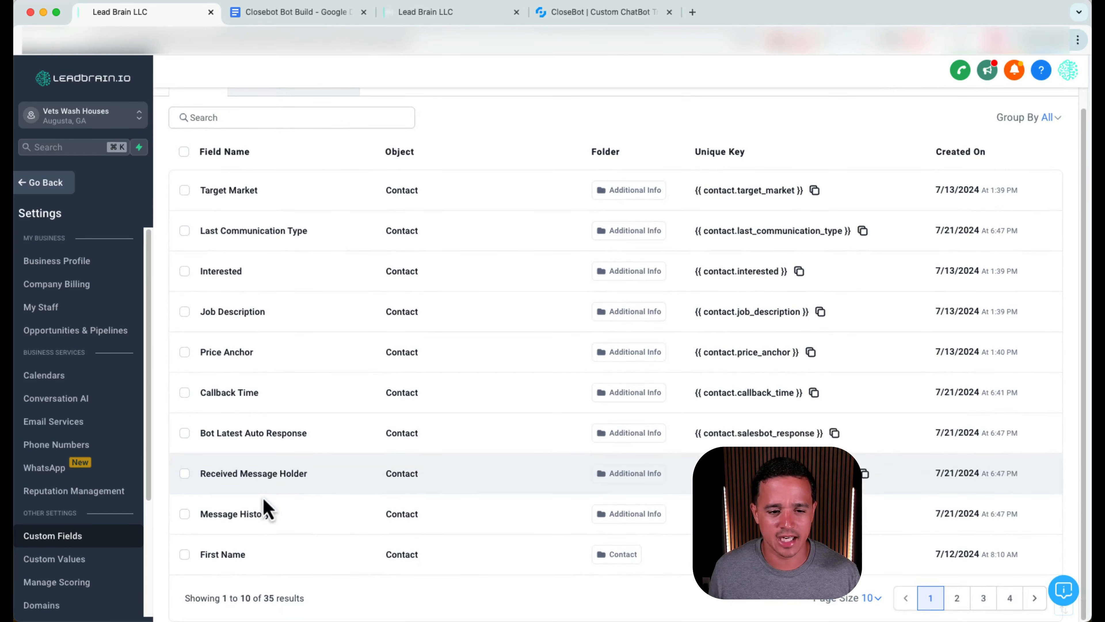
{"action": "left_click", "coordinate": [959, 606]}
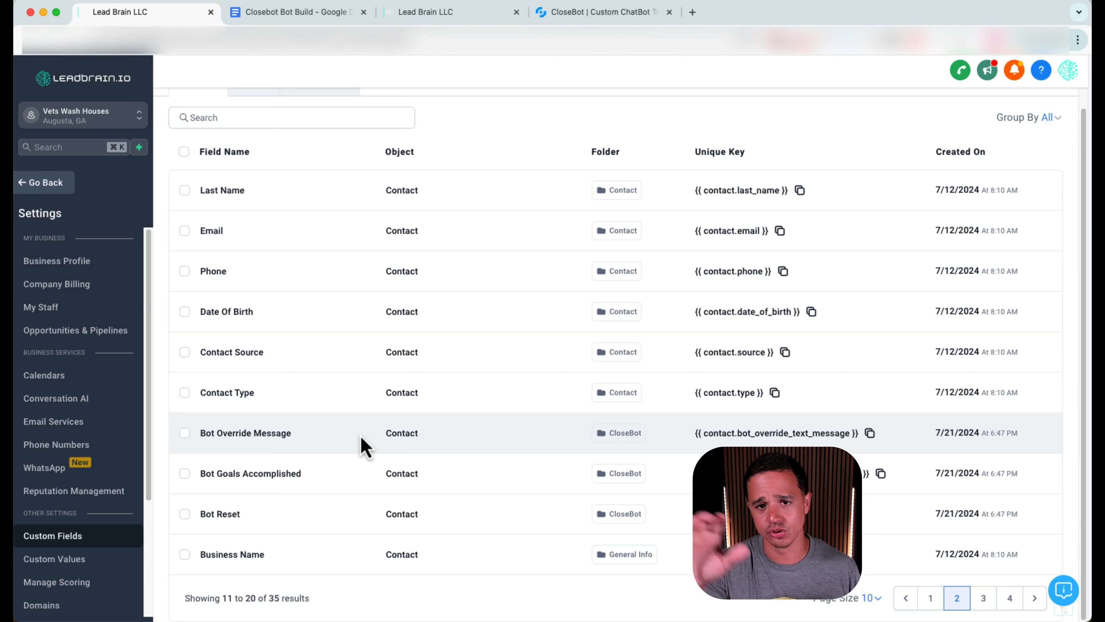
{"action": "scroll", "coordinate": [466, 409], "scroll_direction": "up", "scroll_amount": 3}
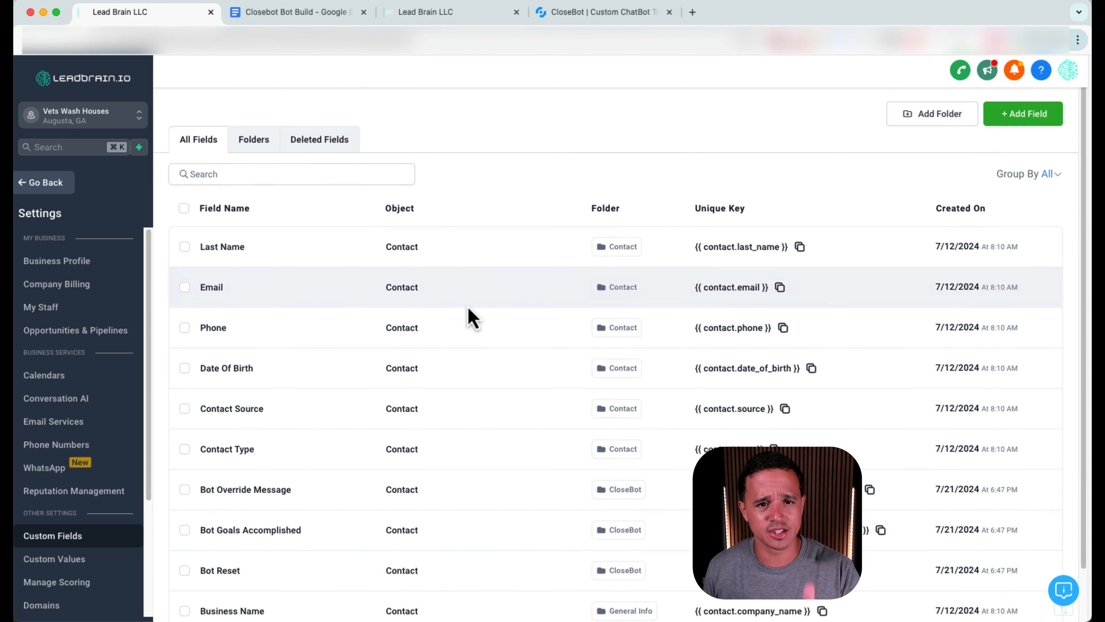
Open the CloseBot V4 workflow folder and examine the triggers and branches of the "1: Set Last Communication Type" workflow.
{"action": "left_click", "coordinate": [45, 183]}
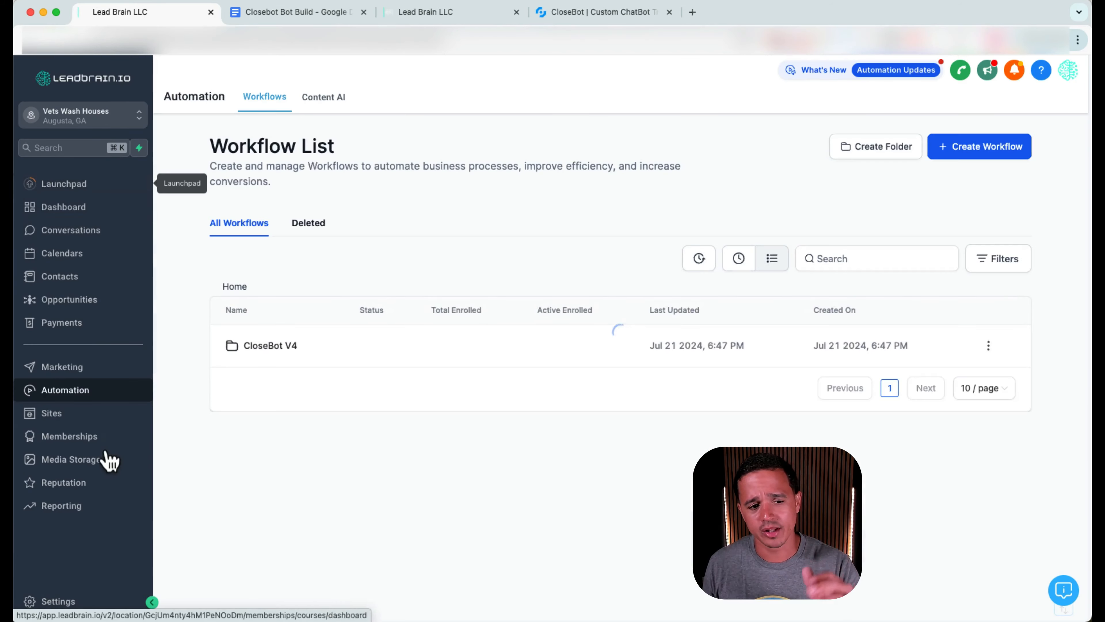
{"action": "left_click", "coordinate": [293, 344]}
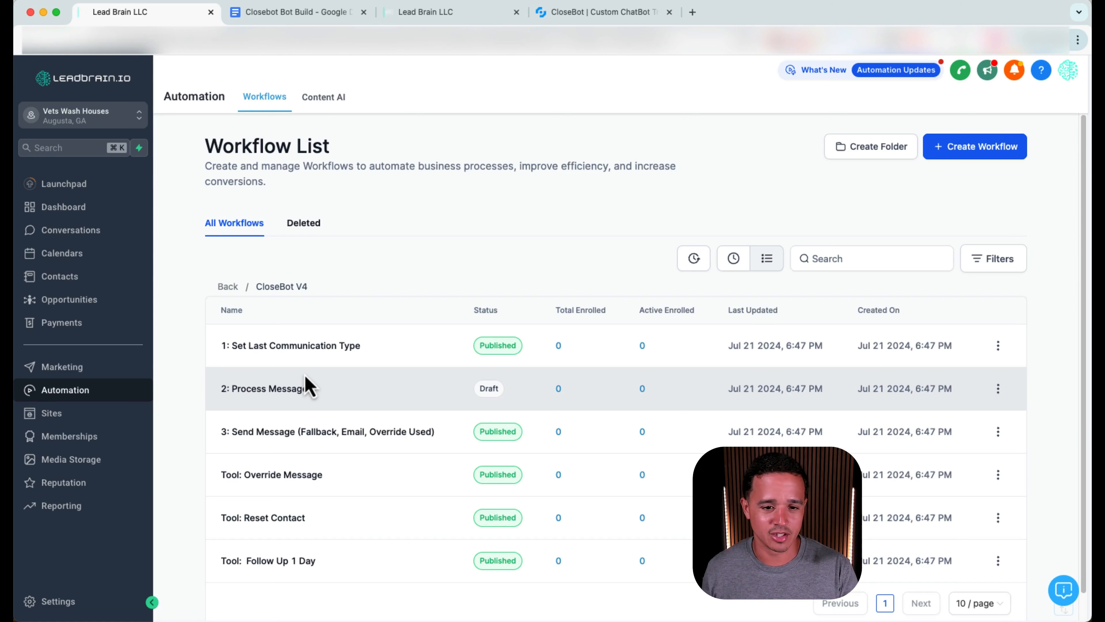
{"action": "left_click", "coordinate": [332, 348]}
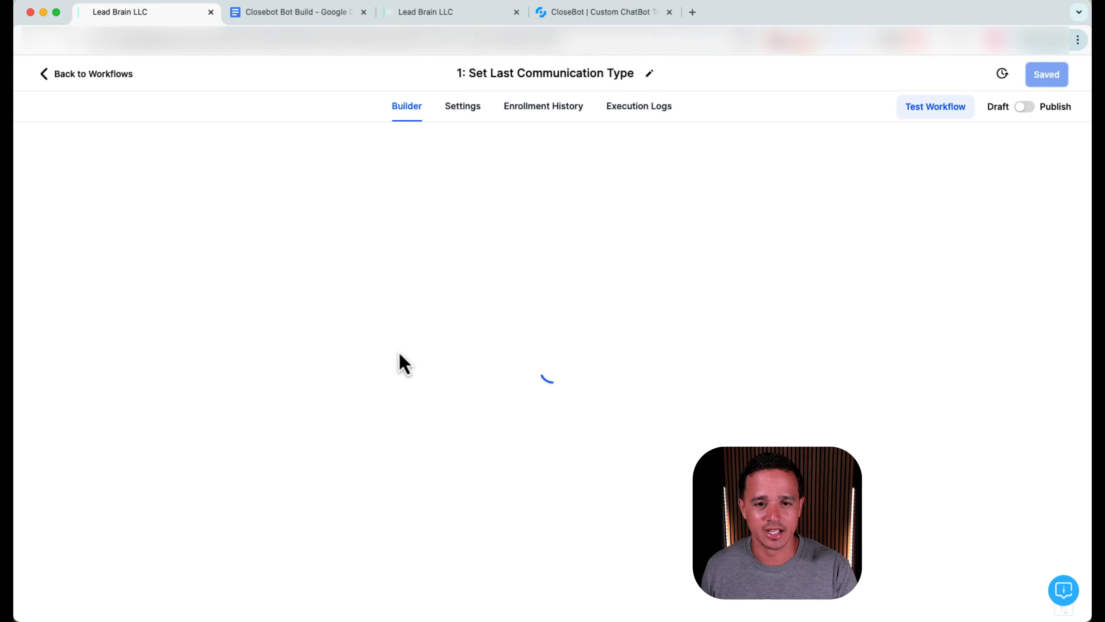
{"action": "scroll", "coordinate": [579, 420], "scroll_direction": "down", "scroll_amount": 2}
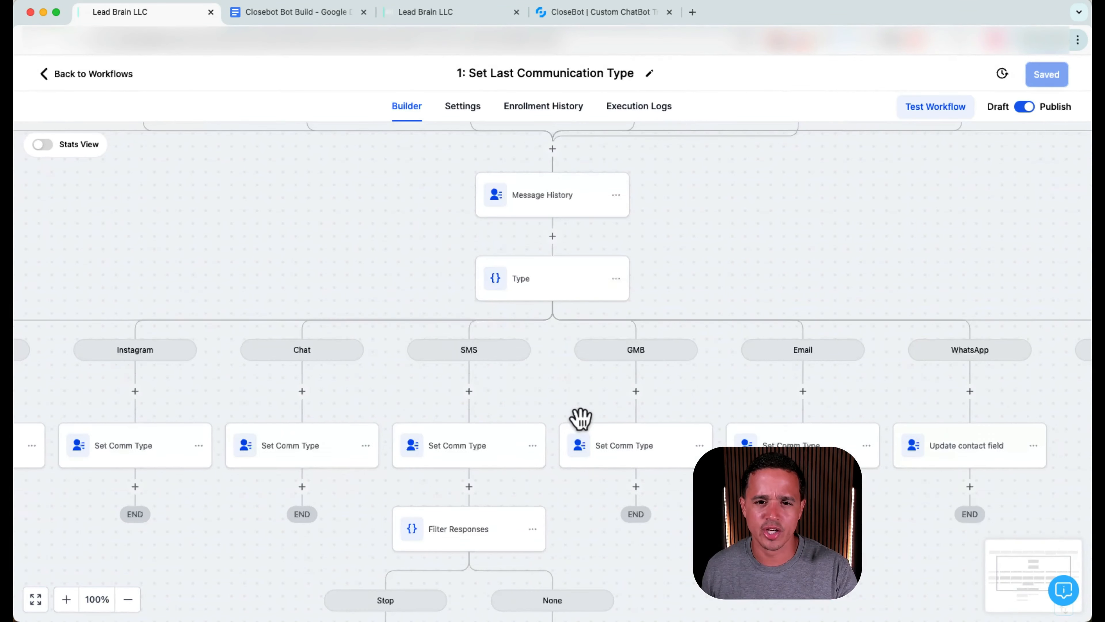
{"action": "scroll", "coordinate": [579, 418], "scroll_direction": "up", "scroll_amount": 5}
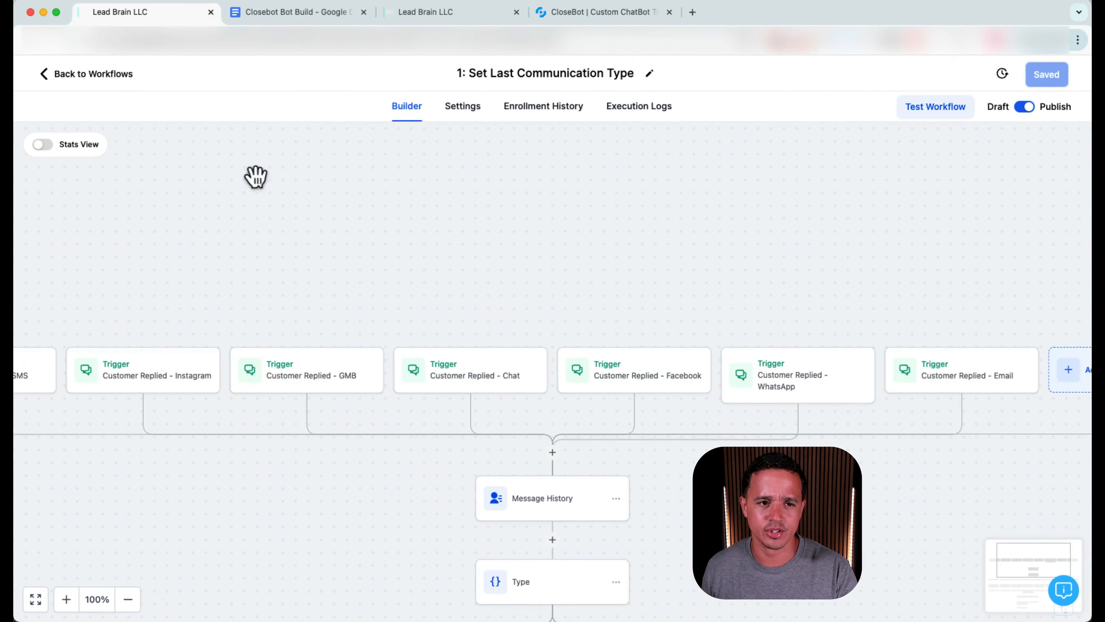
{"action": "left_click", "coordinate": [69, 75]}
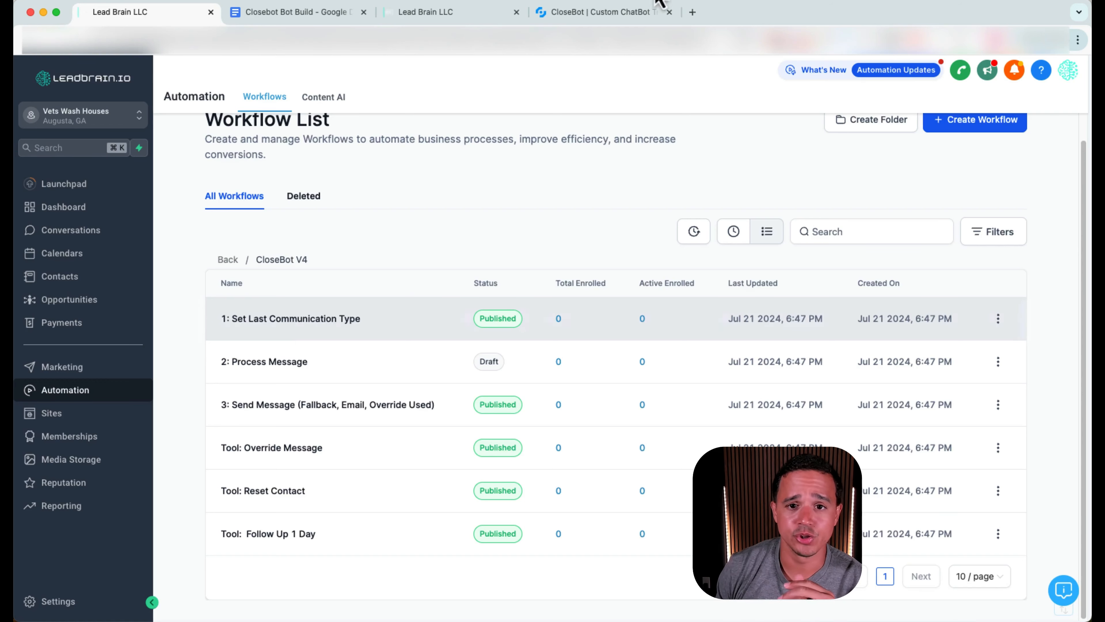
Check the bot's integration page in CloseBot against the statuses of the imported CloseBot V4 workflows.
{"action": "left_click", "coordinate": [647, 18]}
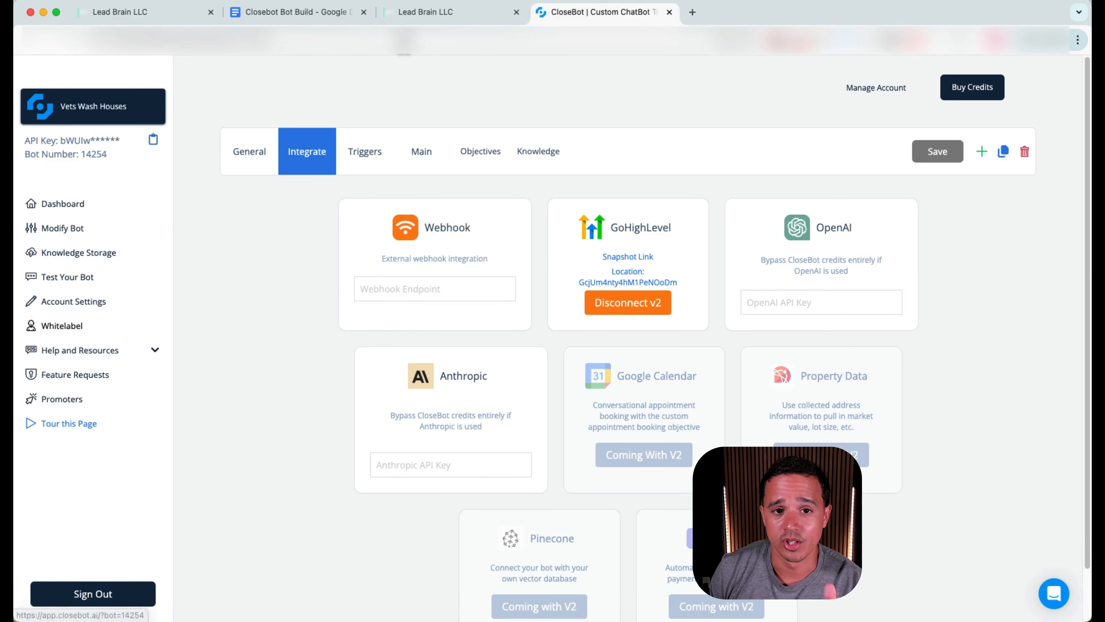
{"action": "left_click", "coordinate": [427, 19]}
{"action": "left_click", "coordinate": [144, 15]}
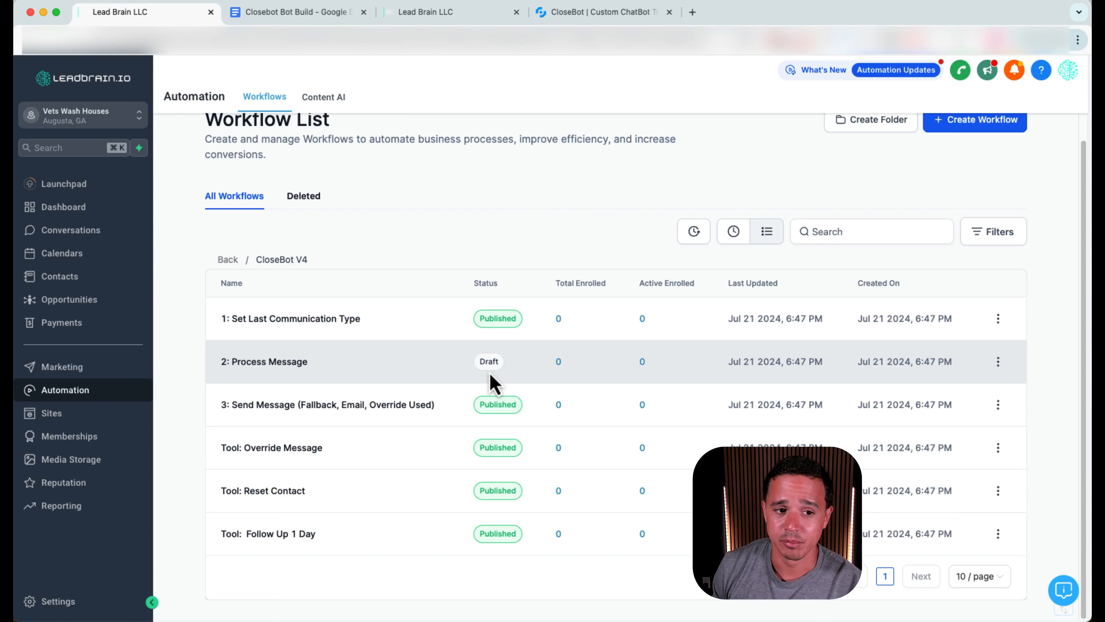
{"action": "left_click", "coordinate": [616, 21]}
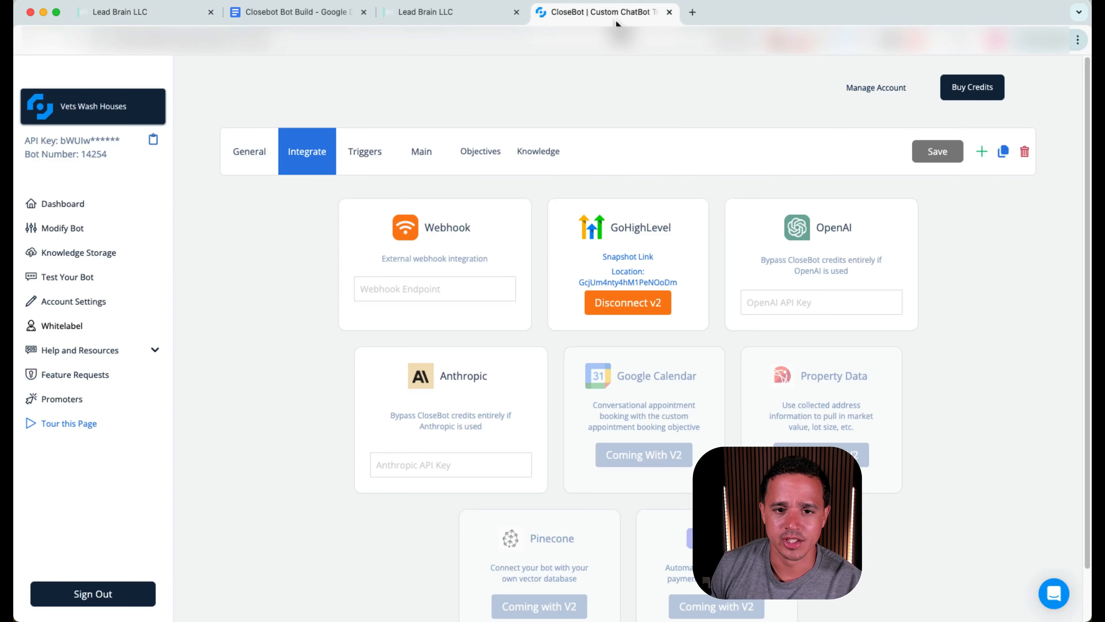
Switch to the Closebot Bot Build document and review the tutorial series list at its beginning.
{"action": "left_click", "coordinate": [323, 20]}
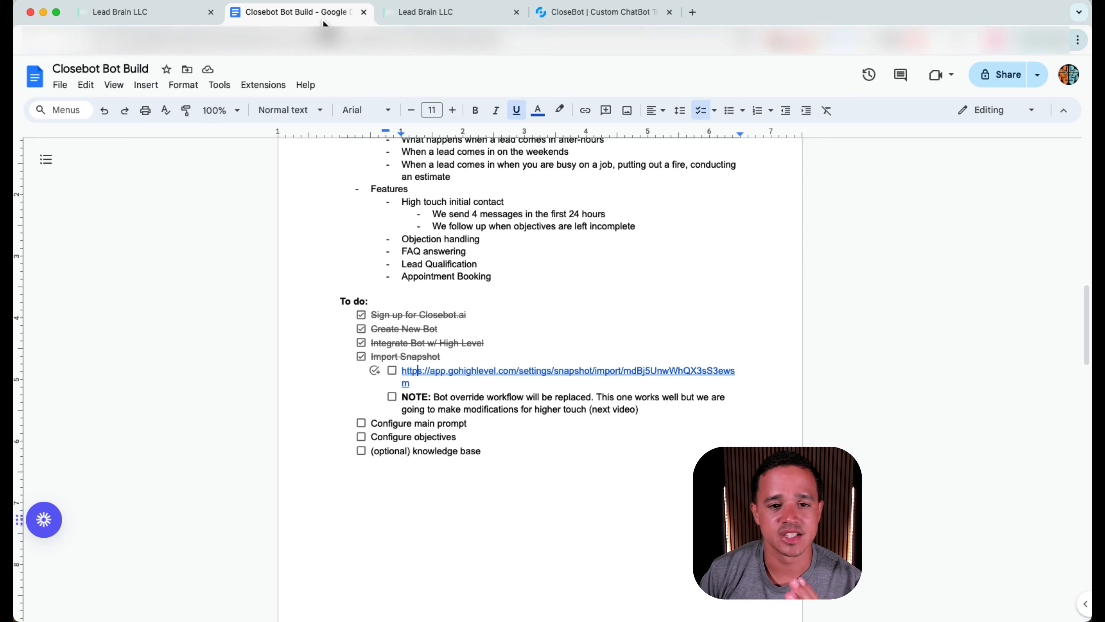
{"action": "scroll", "coordinate": [606, 370], "scroll_direction": "up", "scroll_amount": 15}
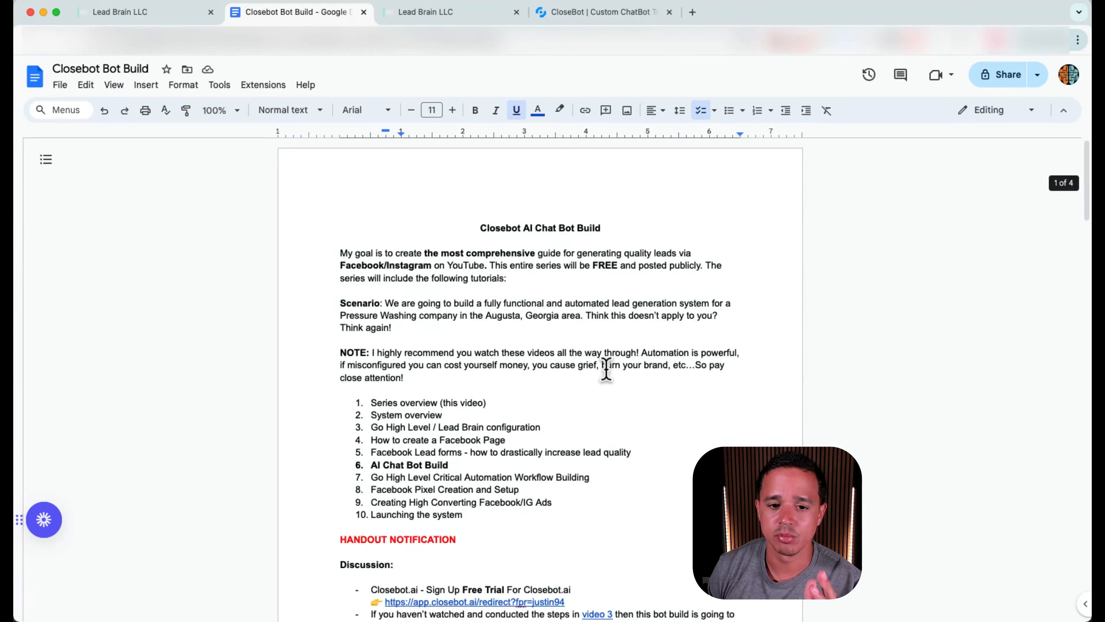
{"action": "scroll", "coordinate": [522, 426], "scroll_direction": "down", "scroll_amount": 1}
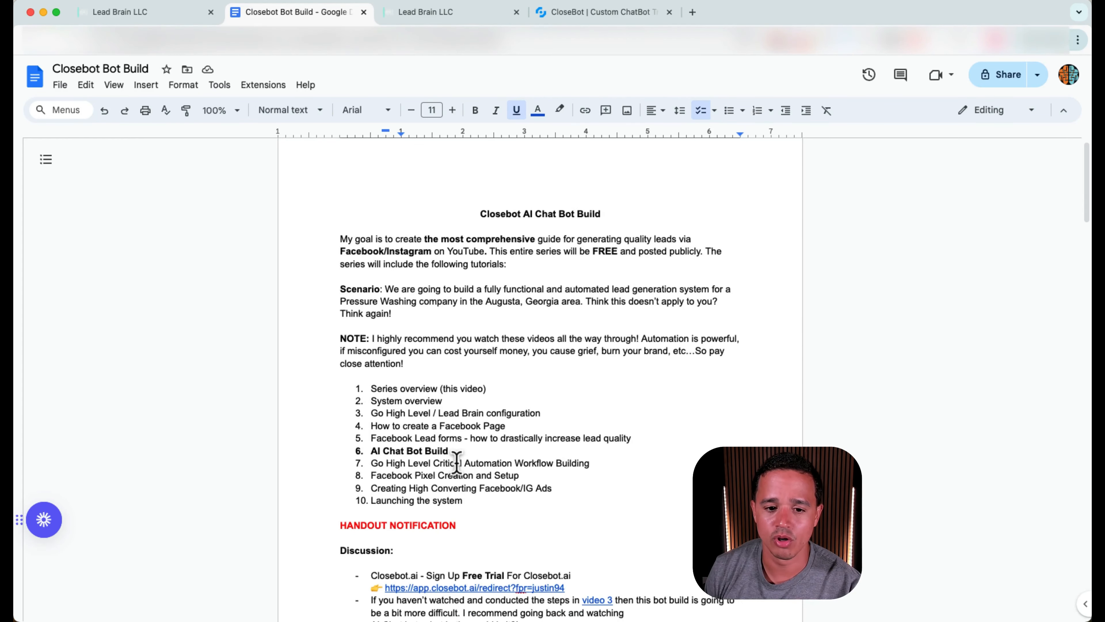